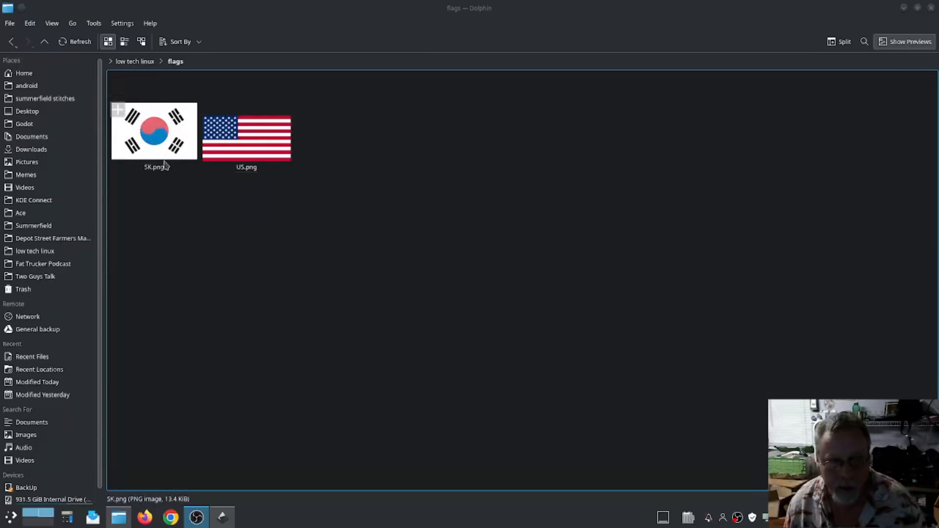
- Switch to Inkscape and import the SK.png flag image from the flags folder into the new document
click(222, 517)
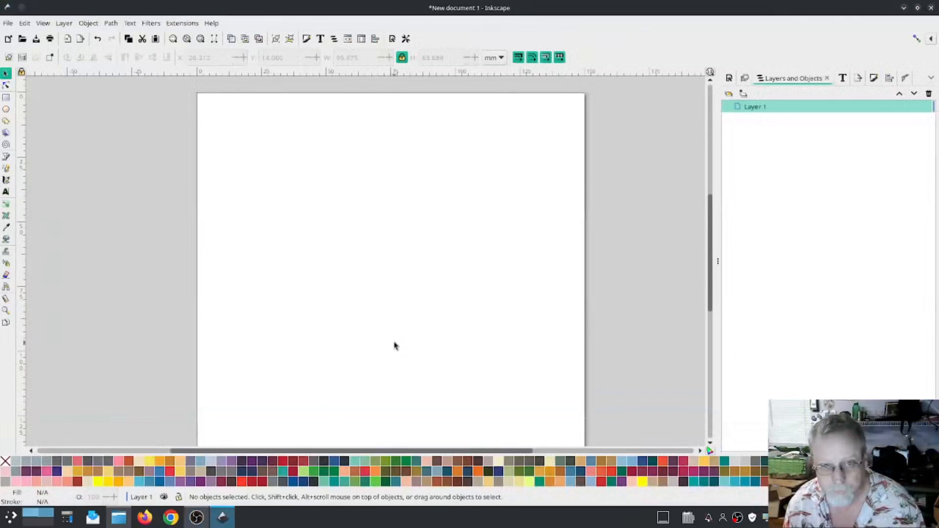
click(8, 23)
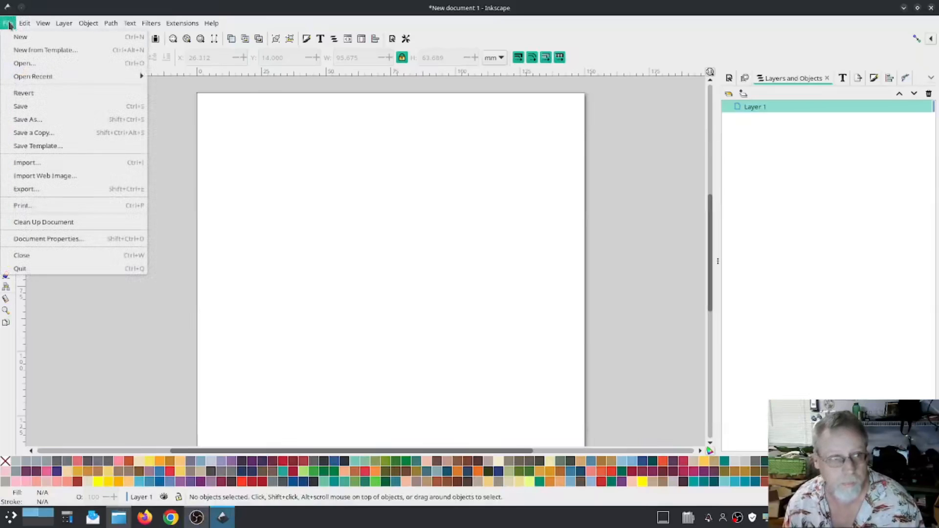
click(33, 162)
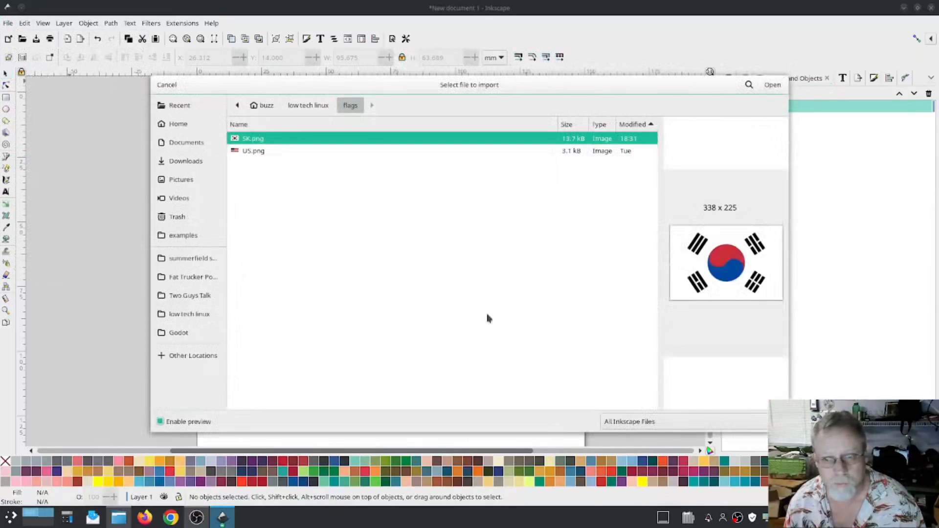
click(772, 85)
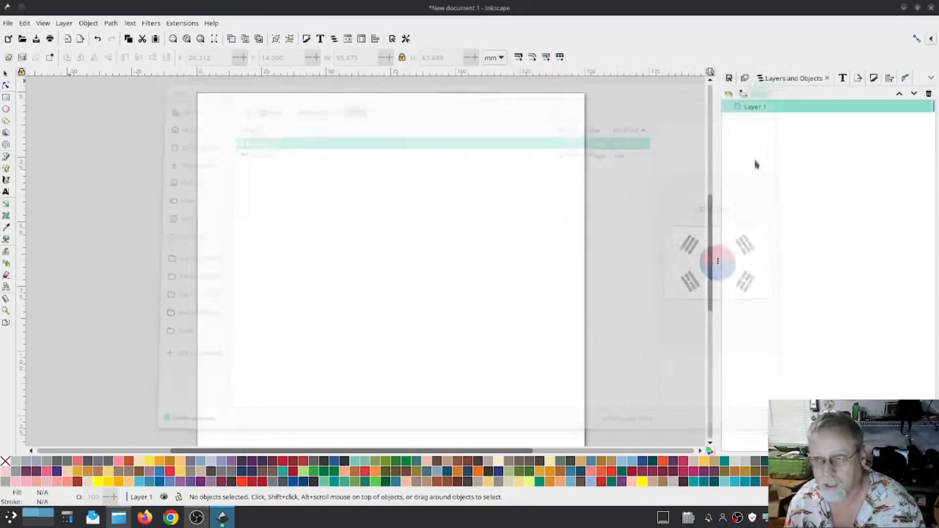
click(537, 315)
- Position the flag image near the top of the page and scale it down proportionally to about 81 by 54 mm
drag(359, 245, 392, 189)
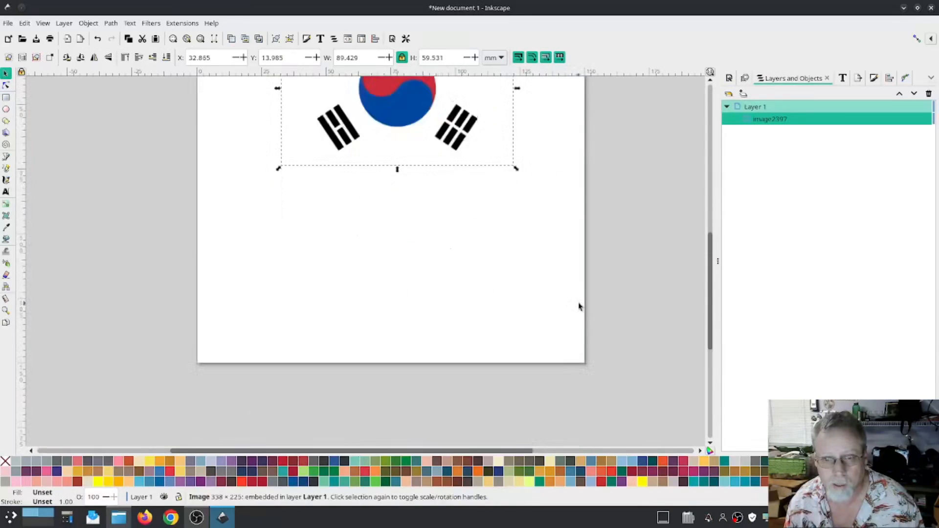
drag(517, 287, 504, 274)
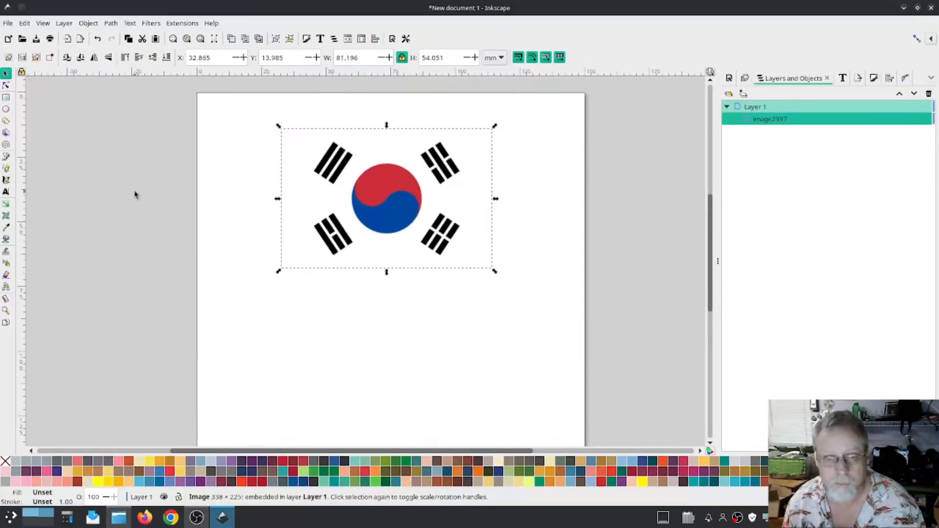
- Trace the flag image with a multicolor bitmap trace, using Colors detection and 8 scans
click(110, 23)
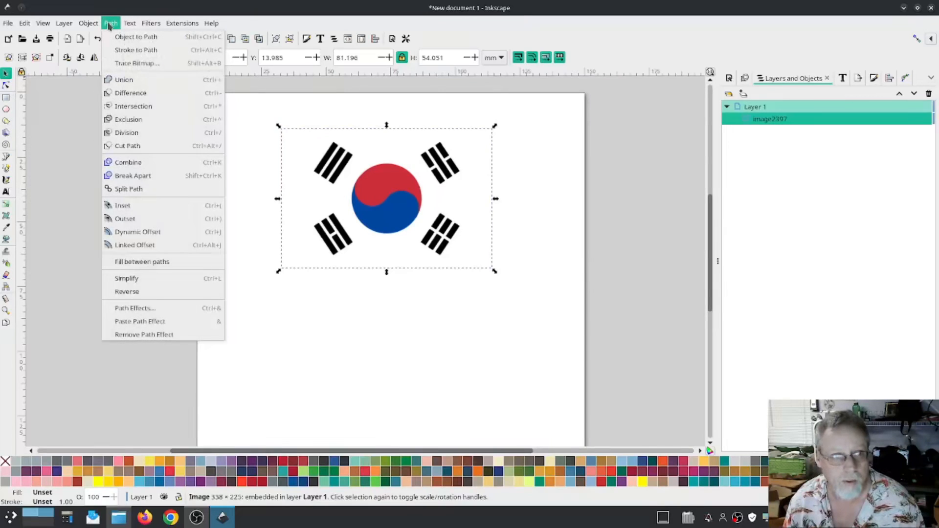
click(131, 63)
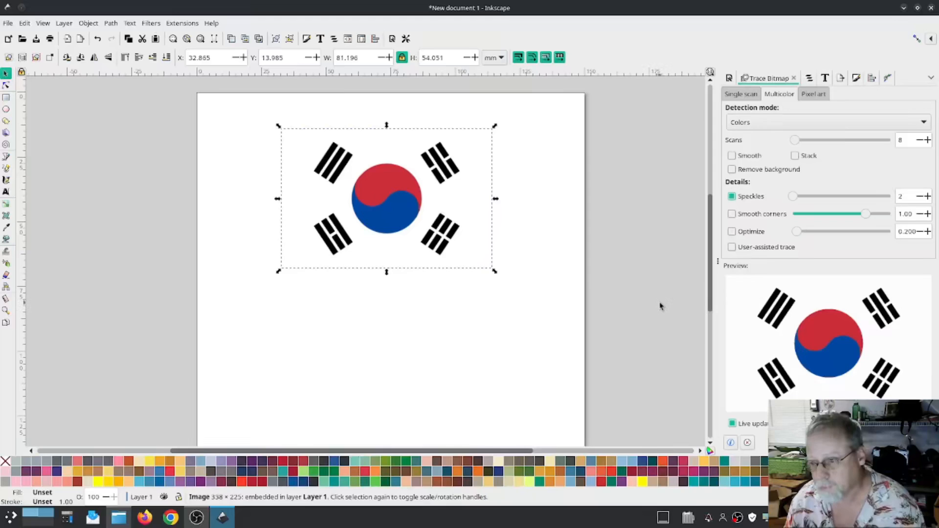
click(913, 443)
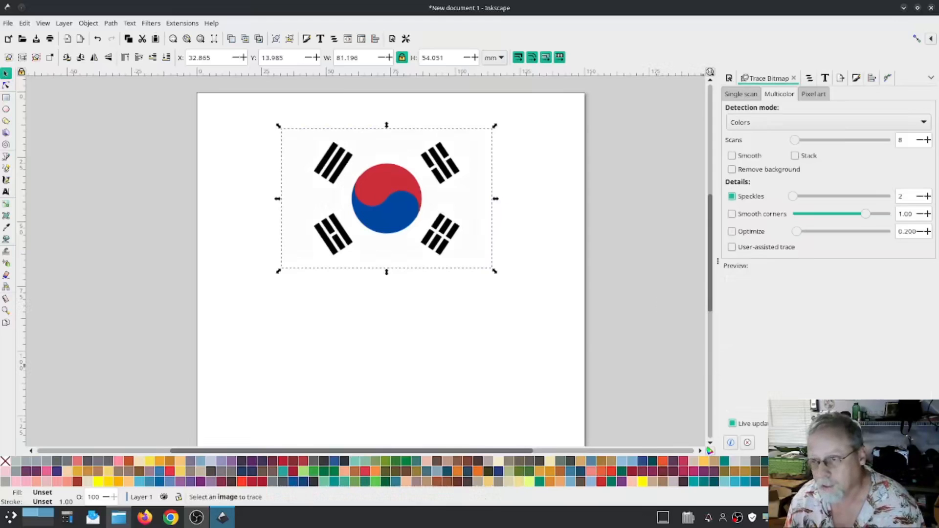
- Toggle the original image's visibility to compare it with the trace, and delete the traced group
click(809, 81)
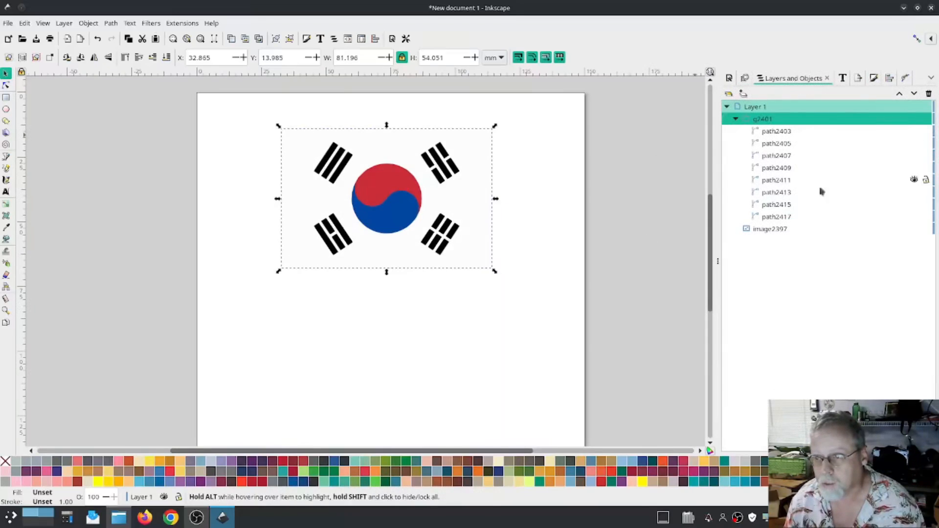
click(913, 229)
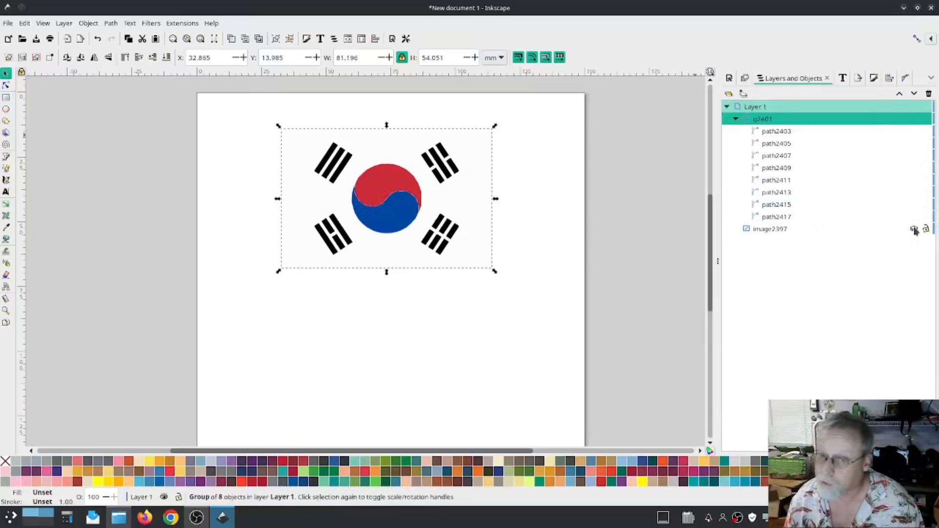
click(914, 229)
click(914, 230)
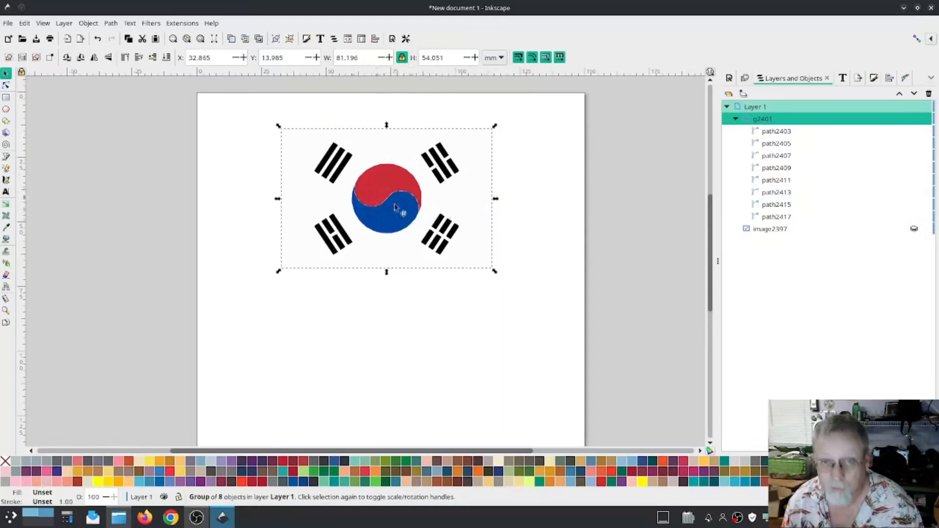
click(914, 230)
right_click(766, 120)
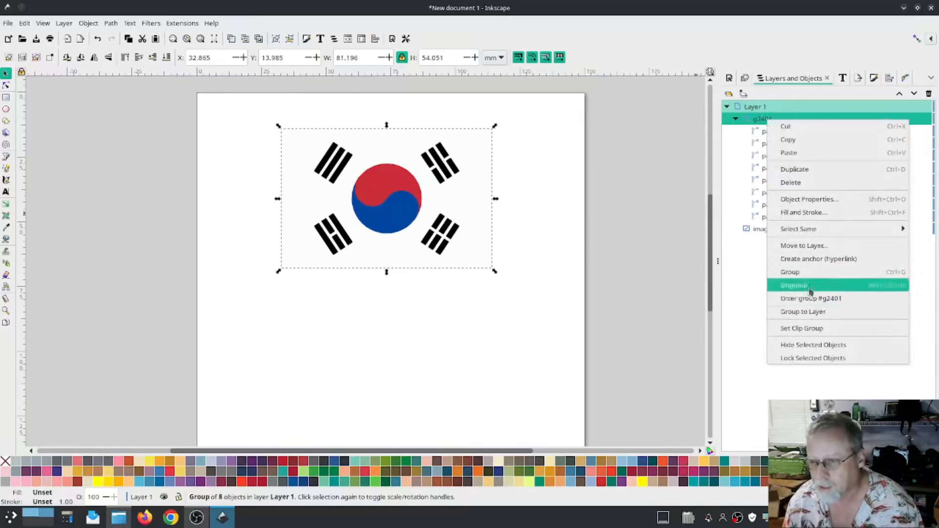
click(796, 188)
- Select the flag image and retrace it into multicolor paths with Colors detection, 8 scans and Smooth corners off
click(773, 120)
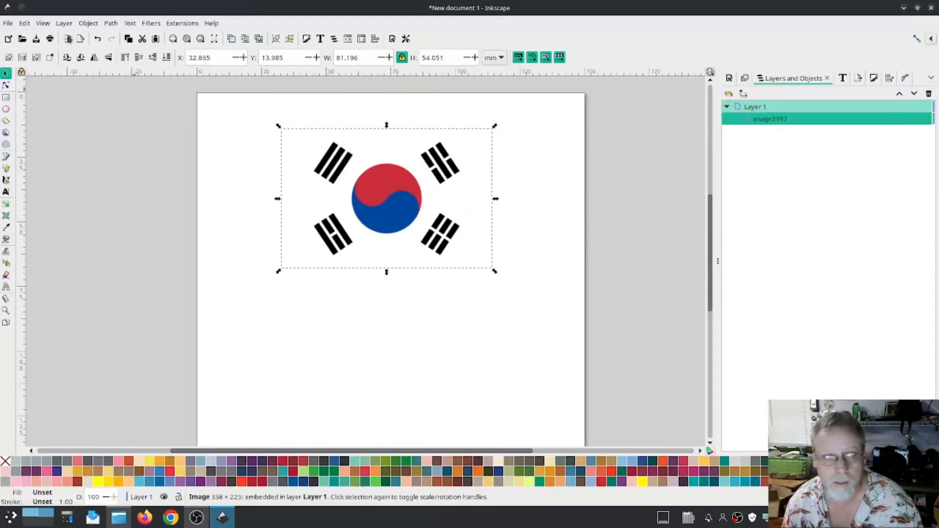
click(111, 23)
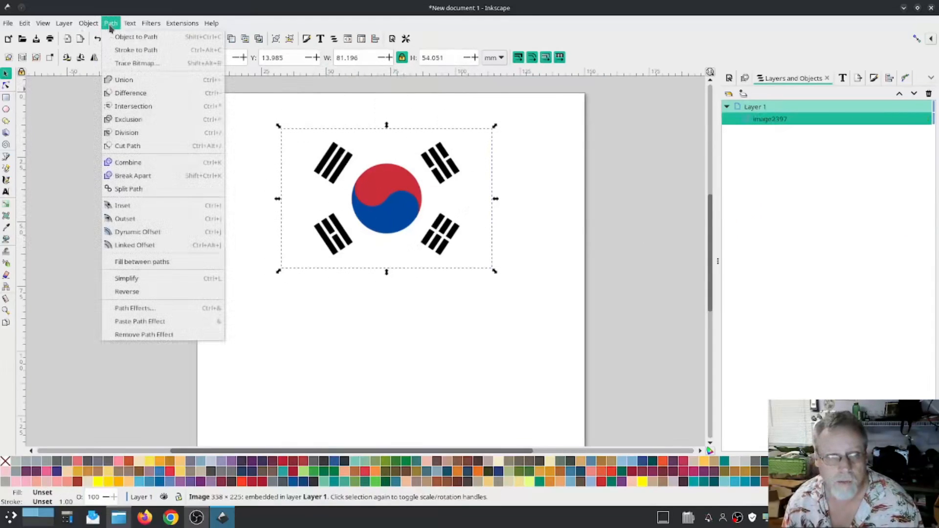
click(144, 63)
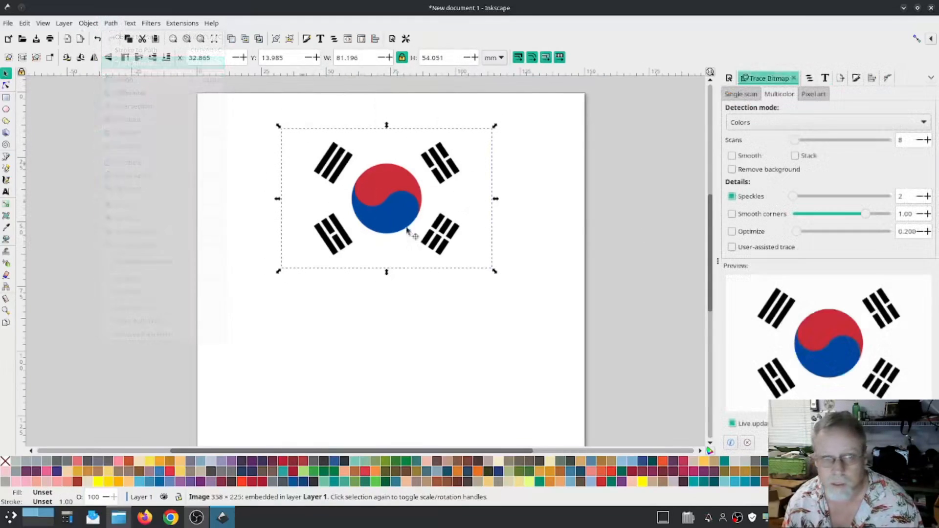
click(731, 214)
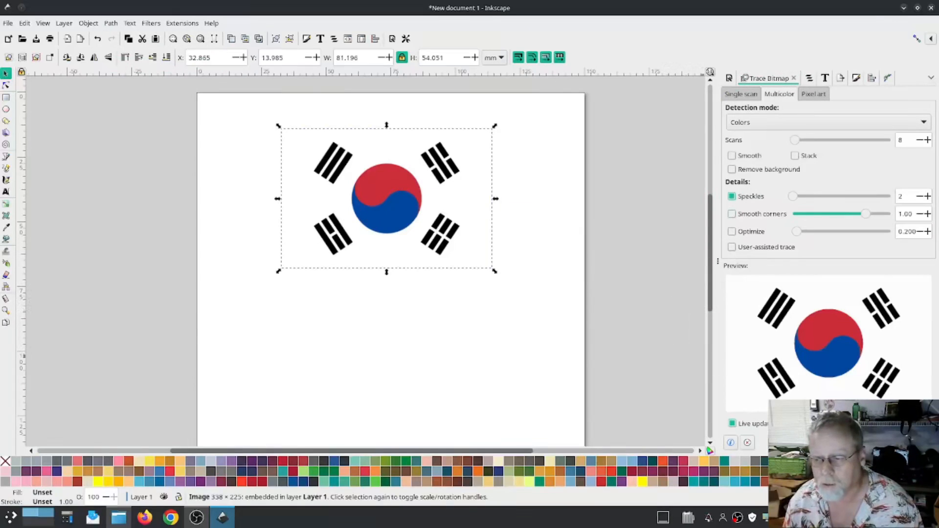
click(913, 443)
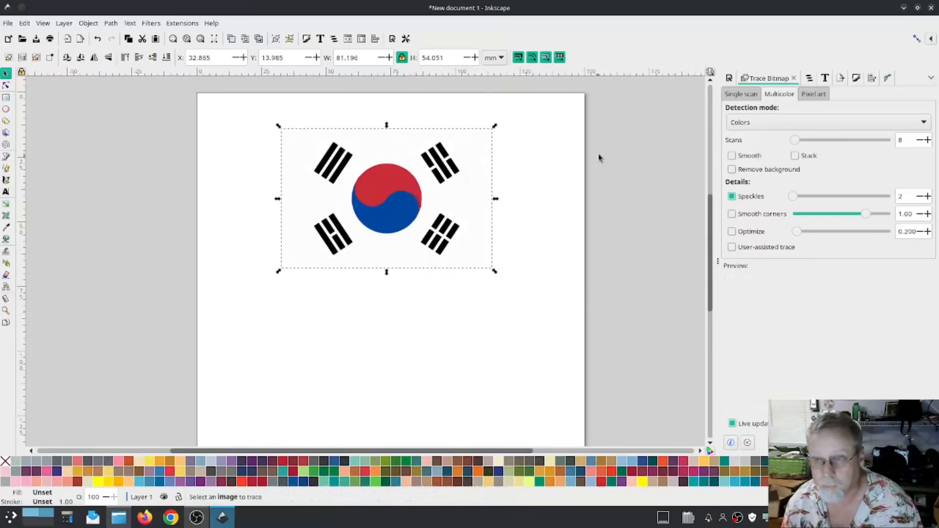
- Delete the original bitmap image from Layer 1, keeping only the traced group
click(809, 80)
click(781, 229)
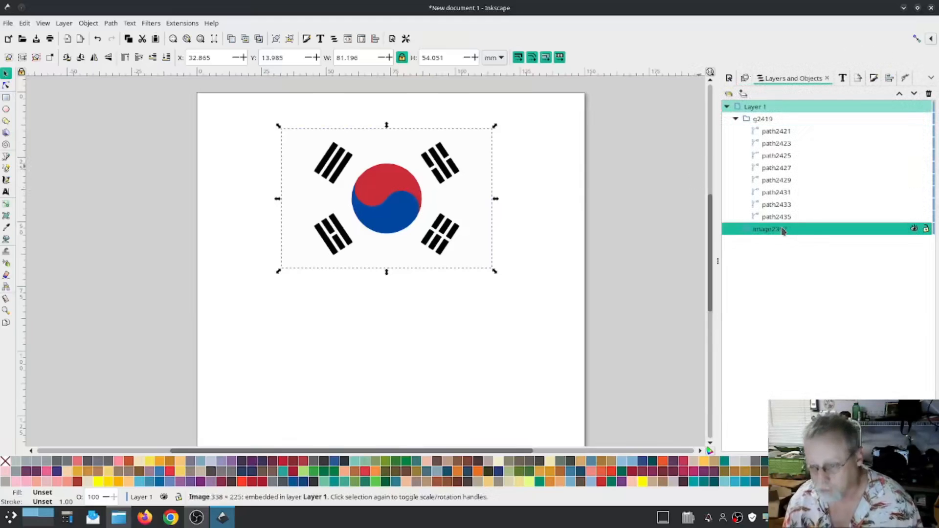
right_click(782, 228)
click(812, 289)
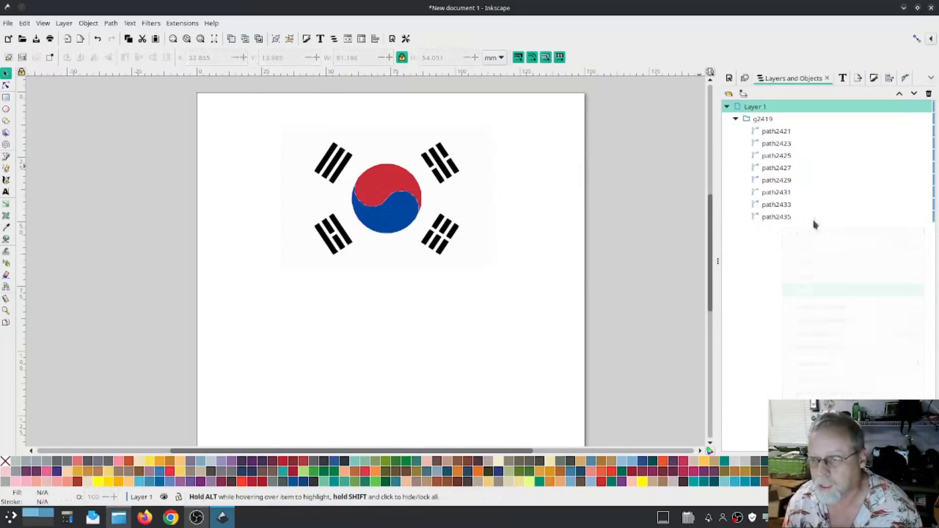
- Check the lowest paths in the traced group and delete the grey fragment path at the ends of the black bars
scroll(405, 199, up, 2)
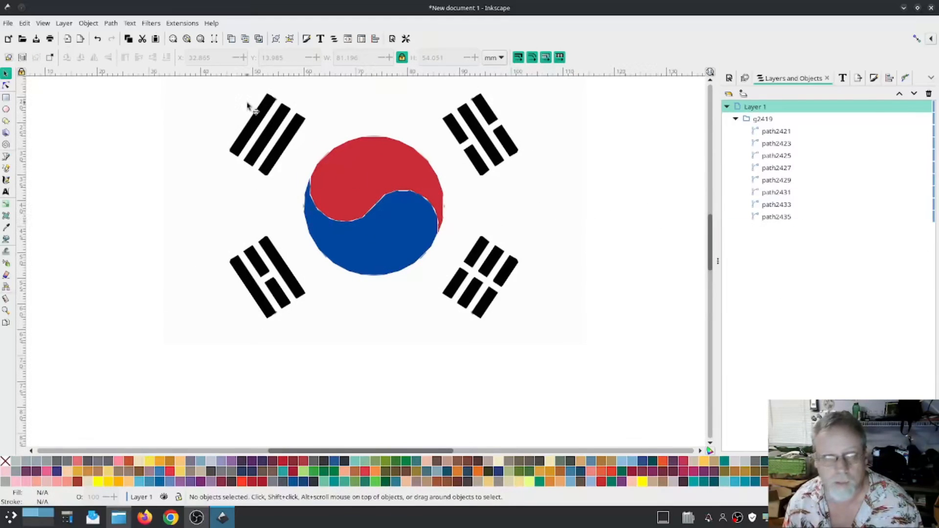
click(776, 217)
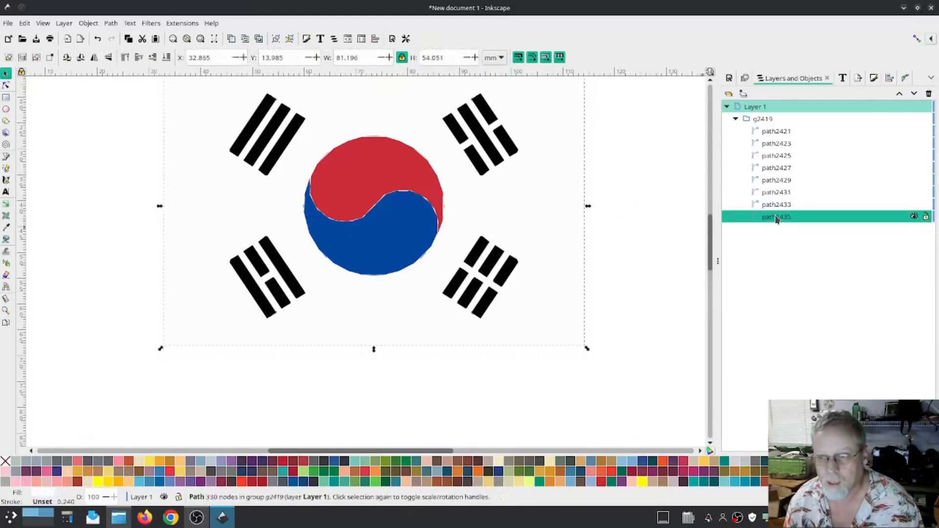
click(776, 205)
click(776, 193)
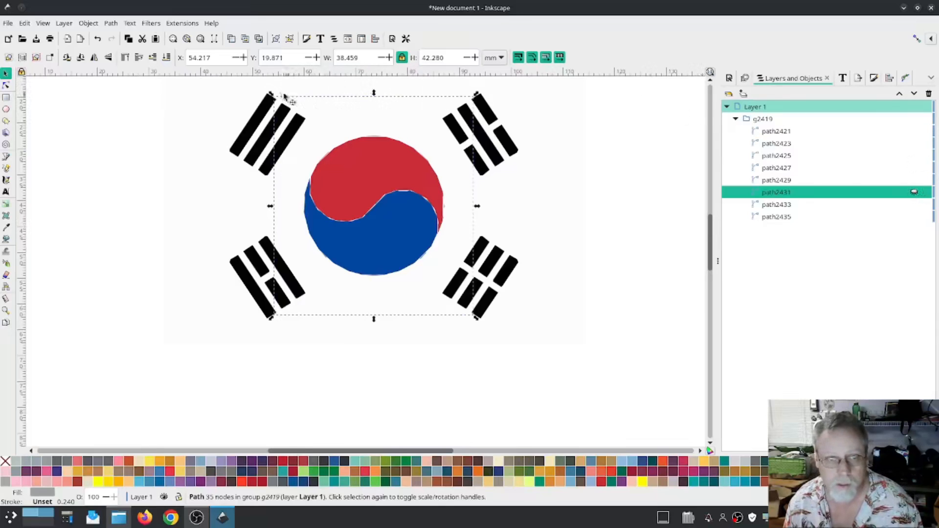
scroll(280, 95, up, 4)
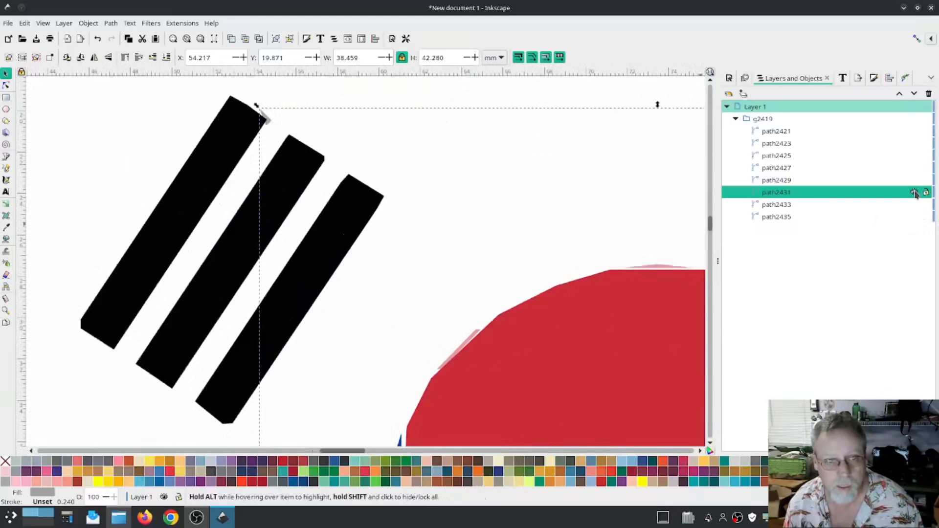
right_click(854, 194)
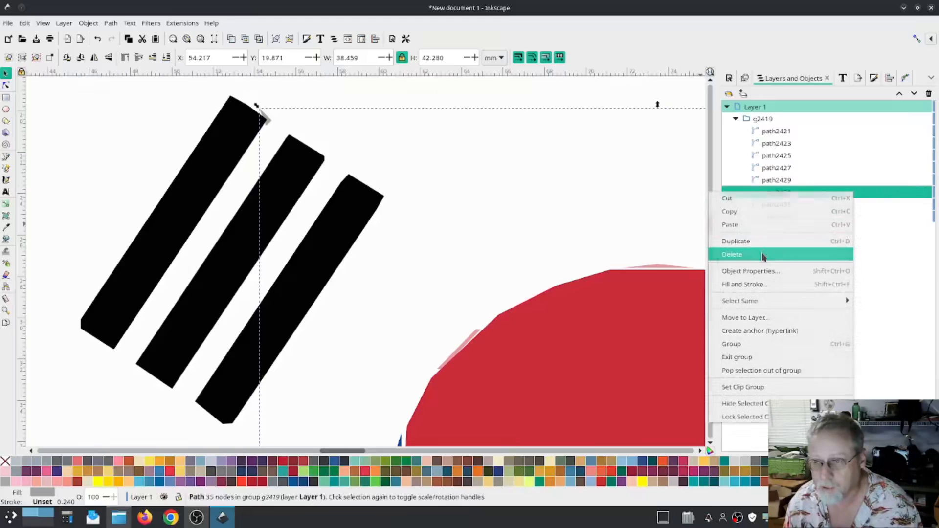
click(846, 254)
- Find the pink fragment path along the red shape's edge, toggle its visibility to check it, and delete it
scroll(557, 256, down, 4)
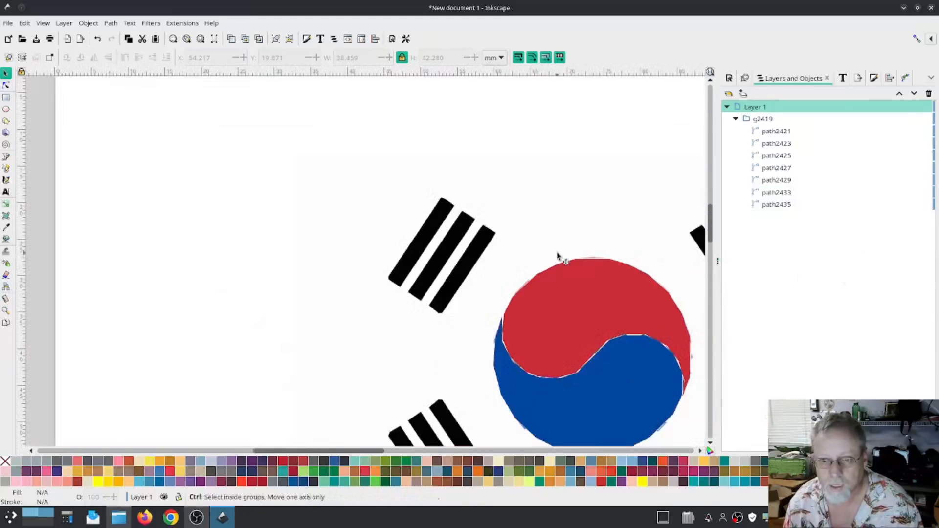
scroll(556, 258, up, 2)
scroll(537, 282, up, 2)
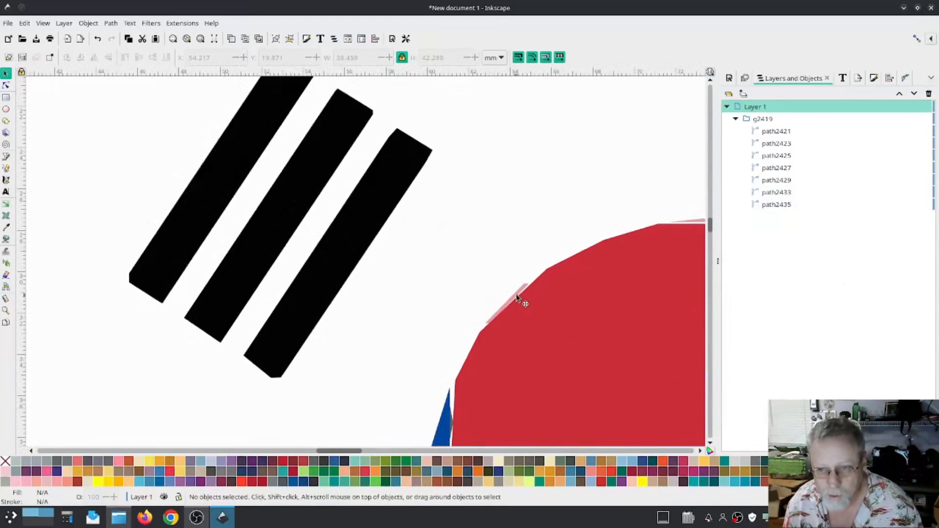
scroll(519, 298, up, 2)
mouse_move(582, 289)
mouse_down()
mouse_move(440, 320)
mouse_move(338, 330)
mouse_up()
ctrl+click(534, 239)
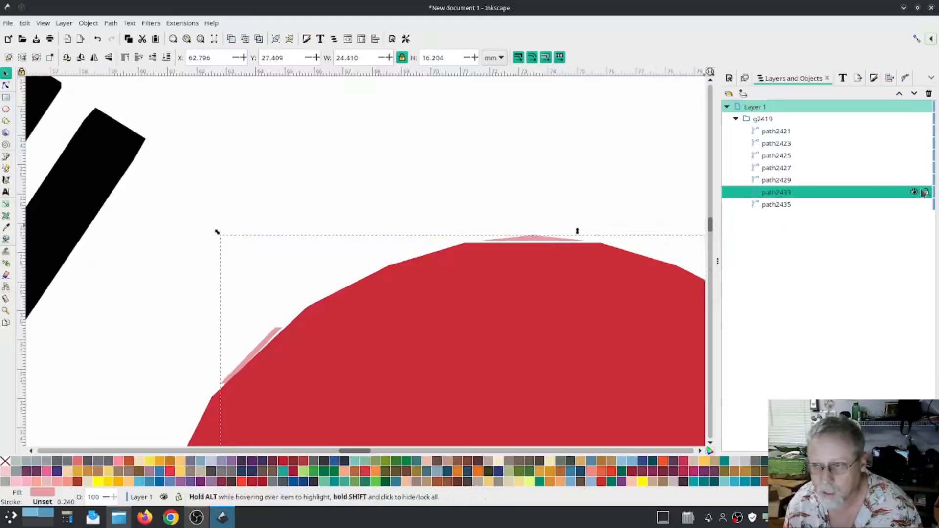
click(914, 192)
click(914, 192)
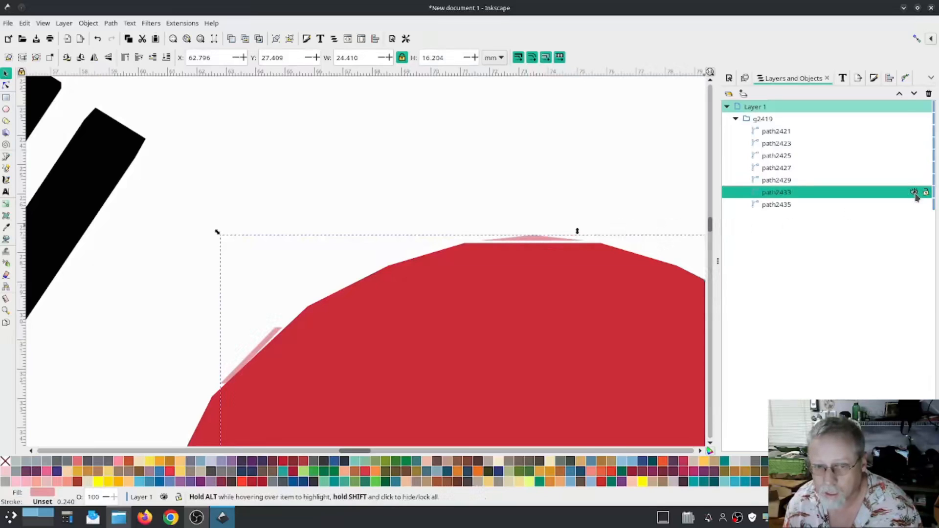
click(914, 192)
click(914, 192)
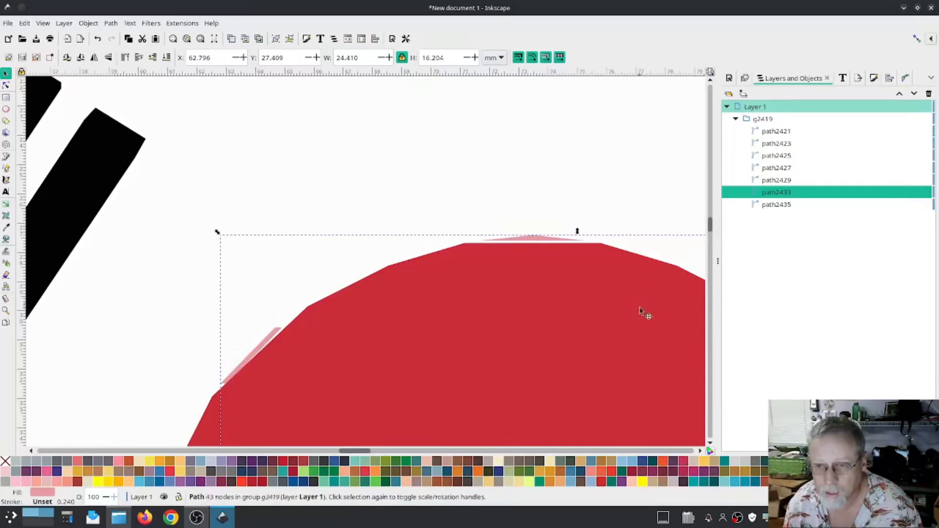
scroll(639, 310, down, 3)
drag(534, 213, 510, 182)
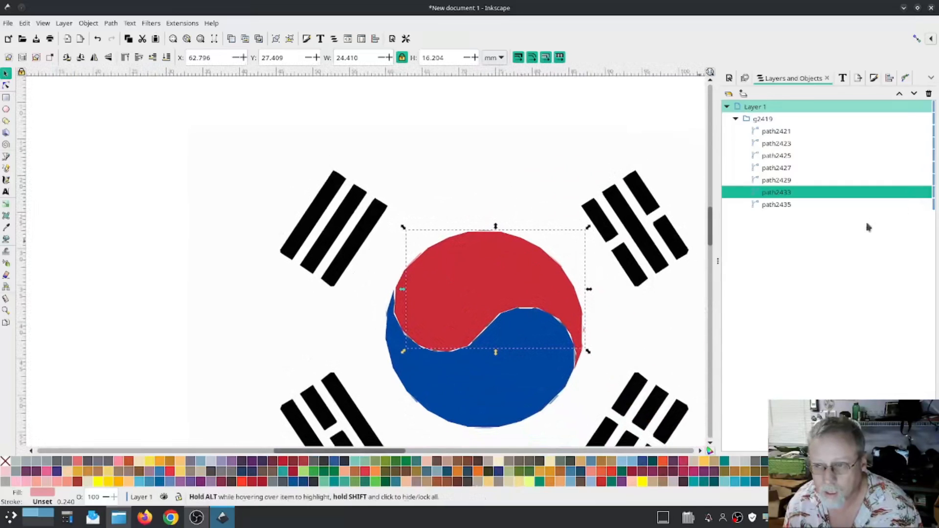
click(914, 193)
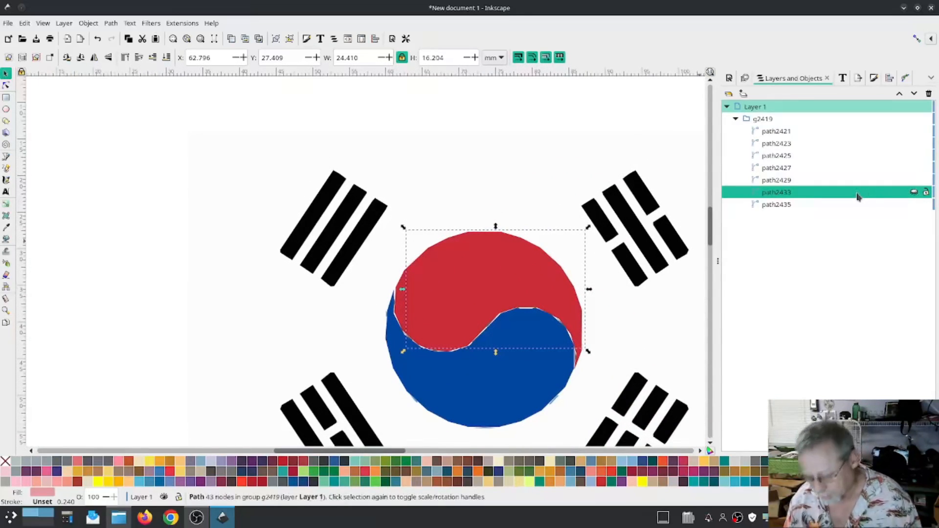
key(Delete)
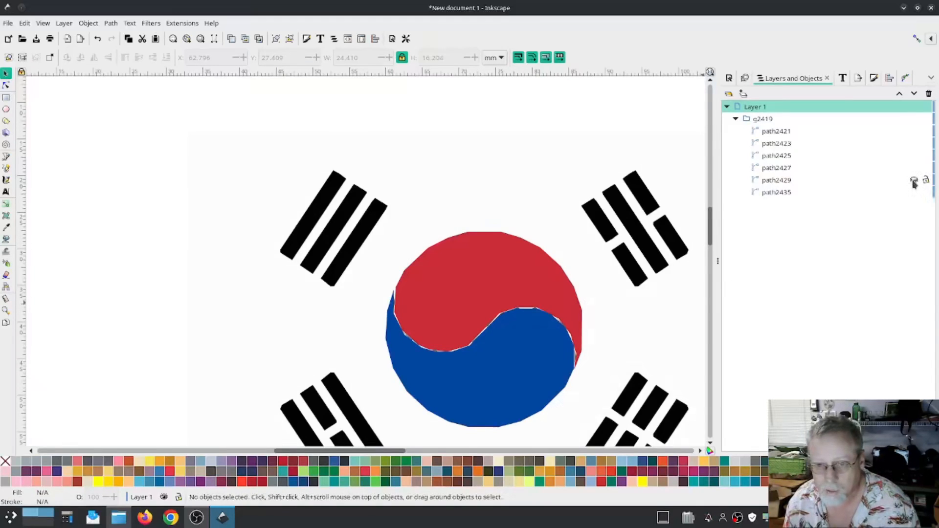
- Delete the light-blue fragment path around the edge of the blue shape
click(799, 182)
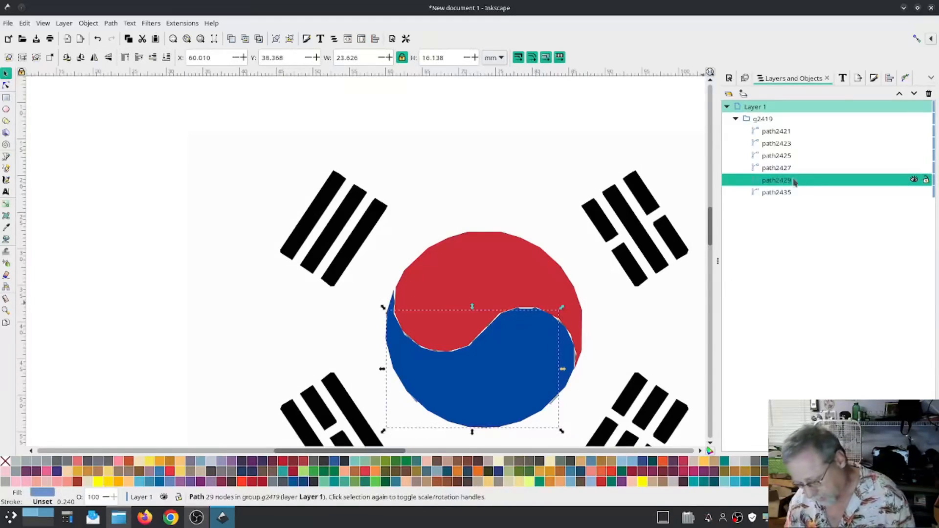
key(Delete)
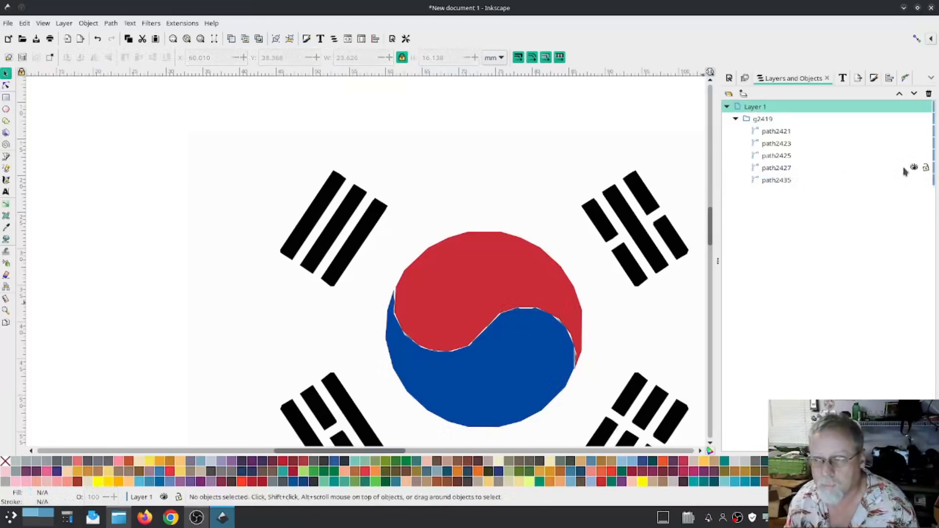
- Toggle the visibility of path2427 and path2425 to check them, and delete the fragment path2425 from the traced group
click(914, 168)
click(913, 168)
click(914, 156)
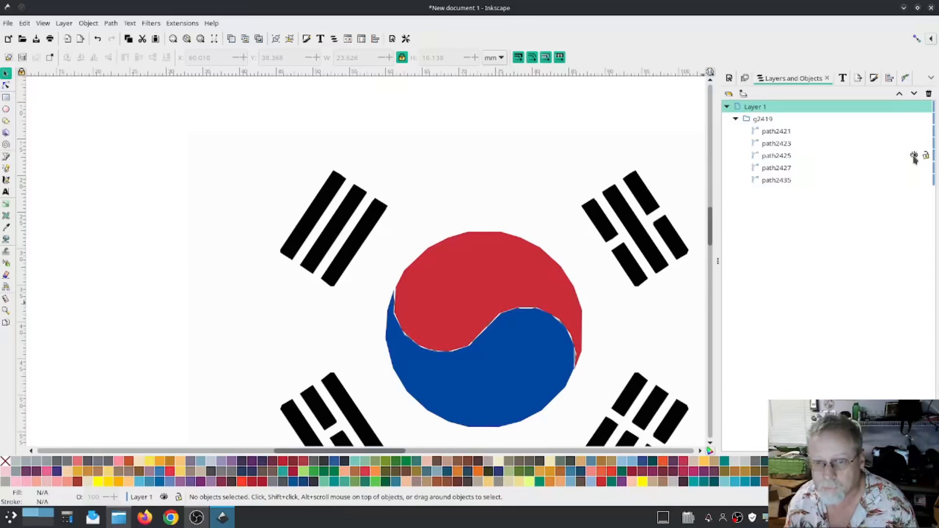
click(914, 156)
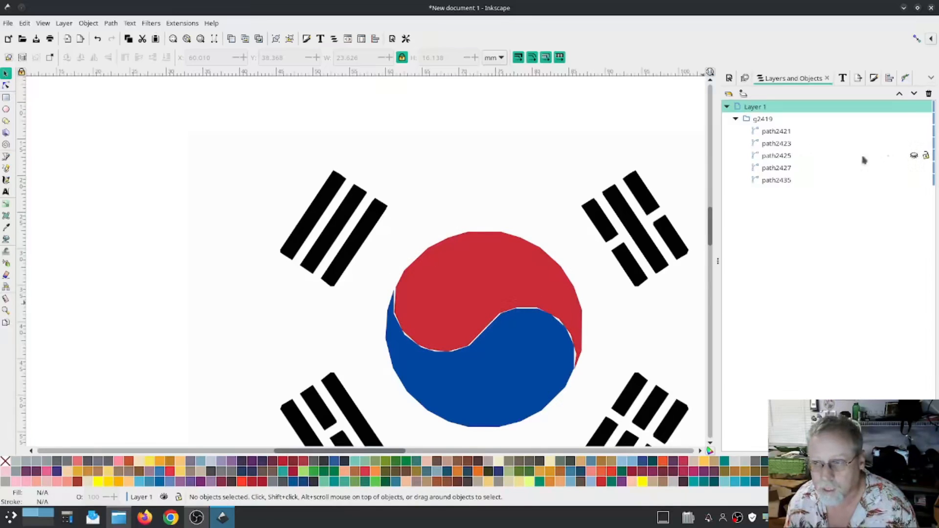
right_click(788, 155)
click(808, 220)
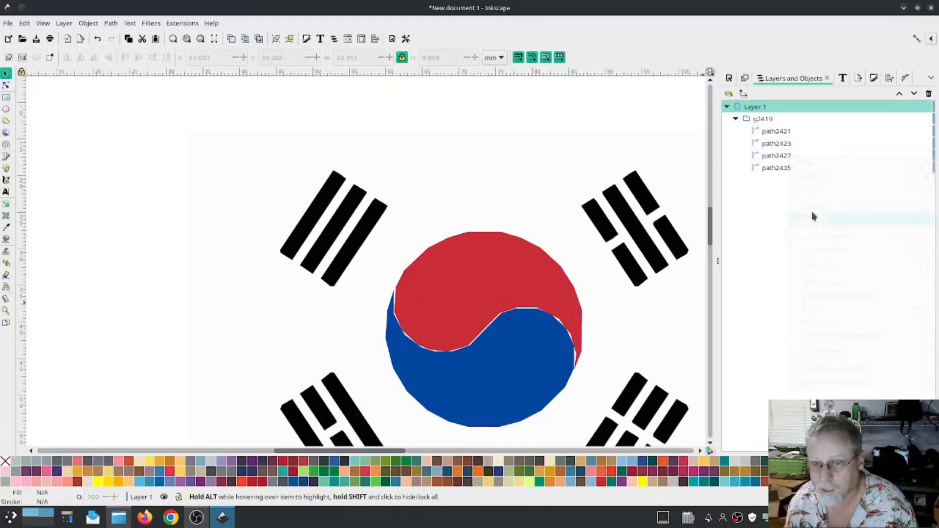
- Toggle path2427, path2423 and path2421 off and on to examine which part of the flag each one holds
click(913, 155)
click(913, 155)
click(914, 144)
click(913, 144)
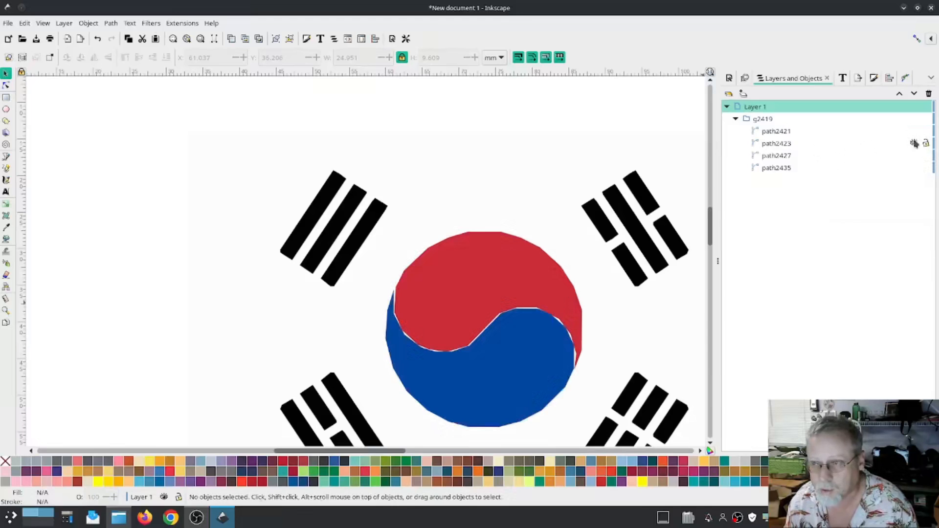
click(913, 131)
click(914, 131)
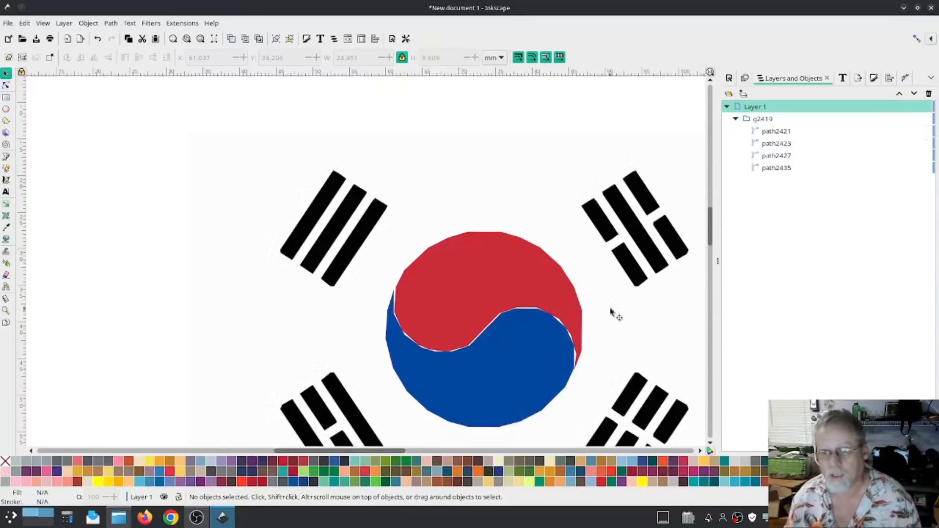
scroll(614, 315, down, 1)
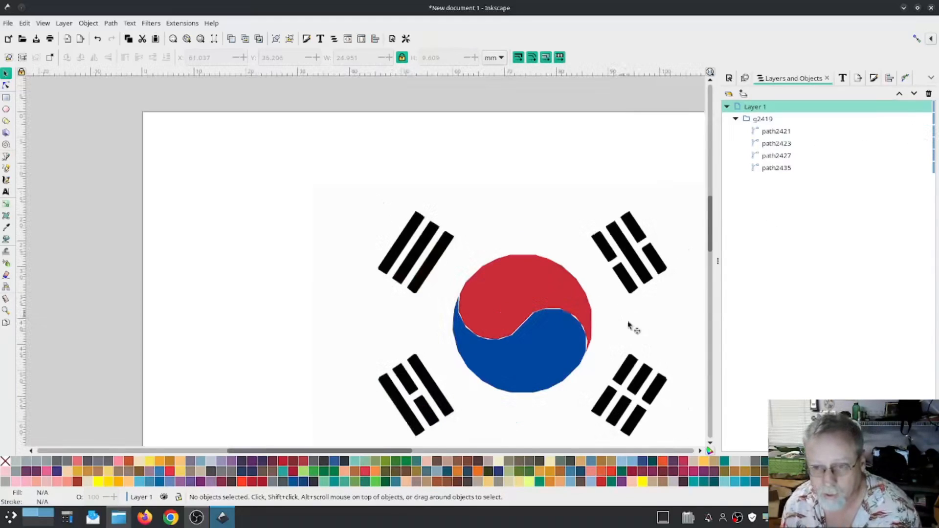
drag(639, 331, 572, 272)
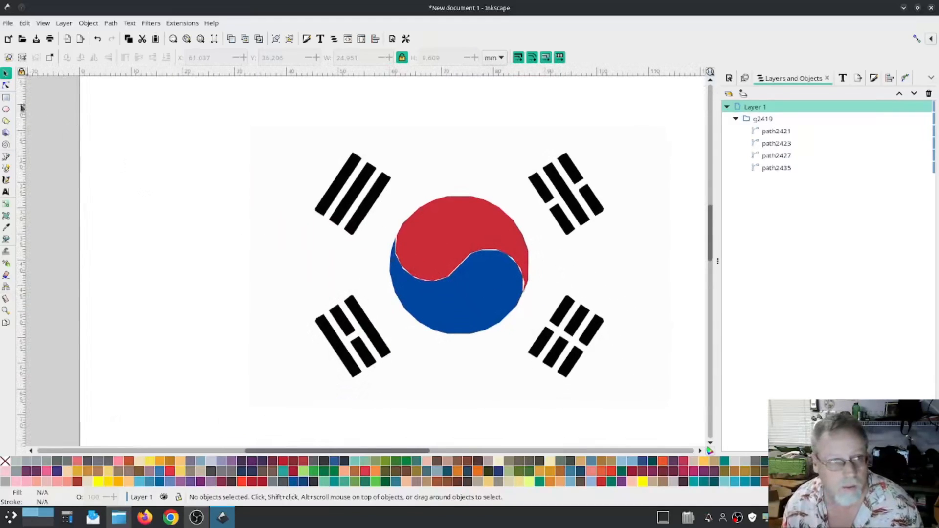
- Select the red shape for node editing and simplify its path
click(6, 86)
click(469, 238)
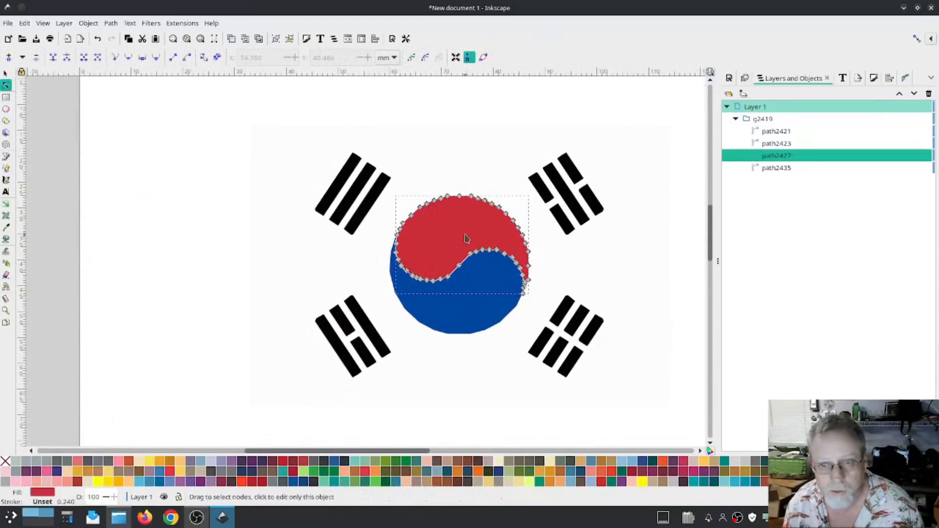
ctrl+scroll(464, 236, up, 3)
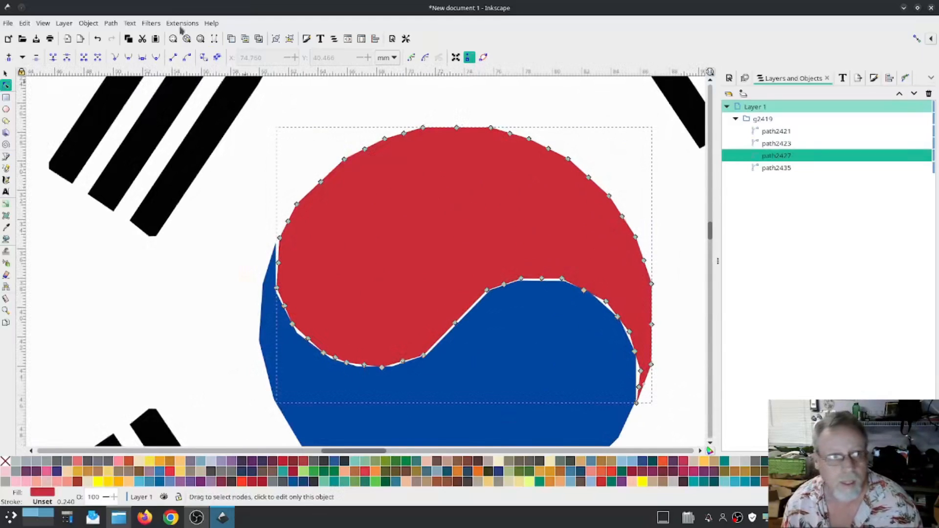
click(106, 24)
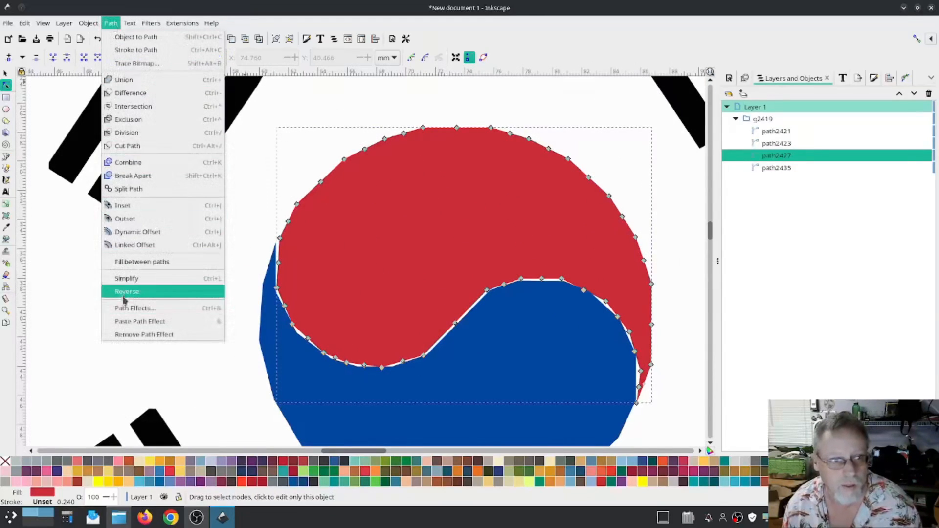
click(126, 279)
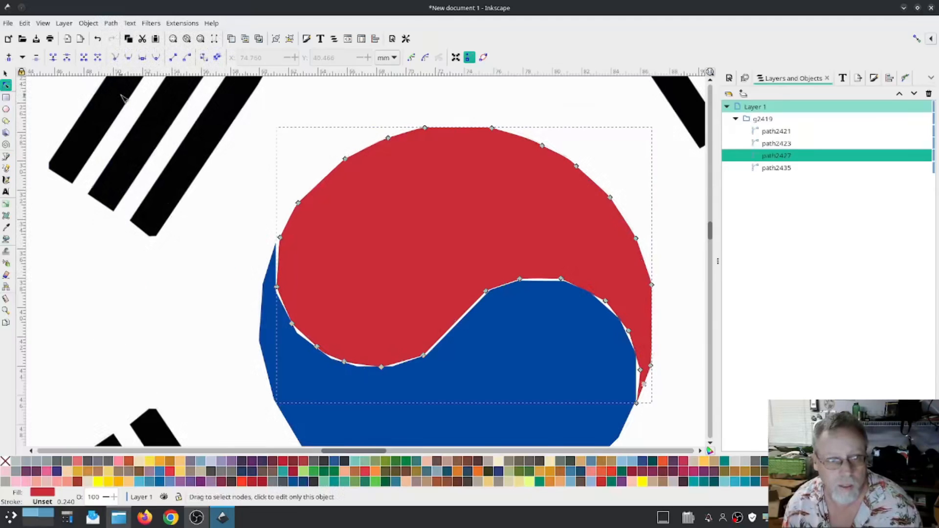
- Convert all nodes of the red shape except its pointed lower tip to auto-smooth nodes
key(ctrl+a)
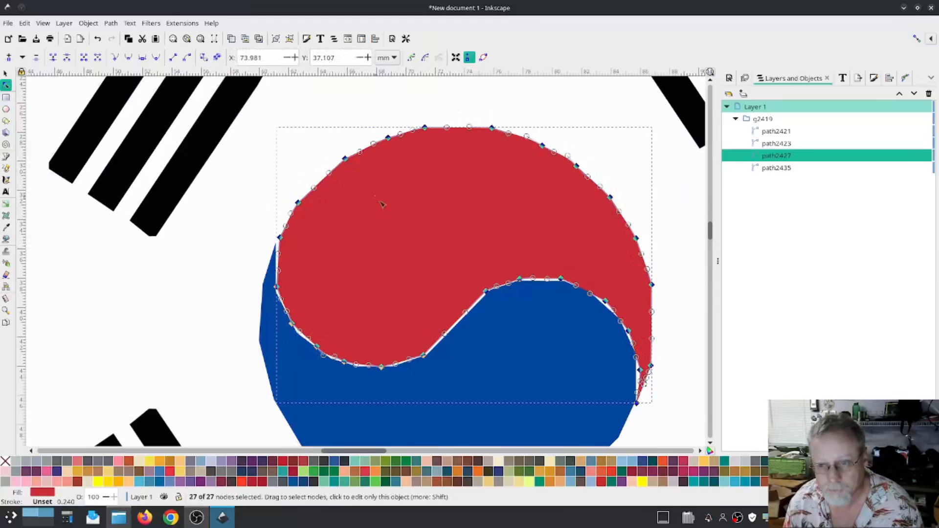
shift+click(636, 403)
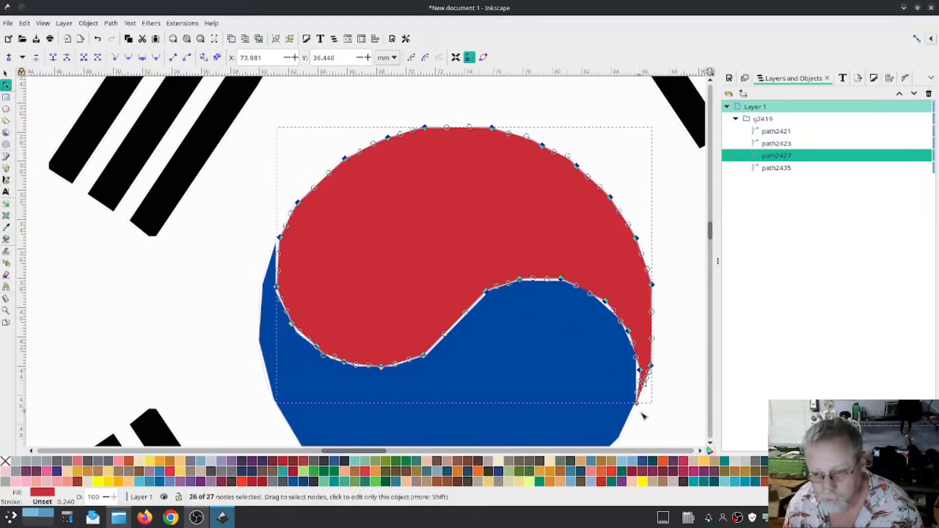
click(116, 57)
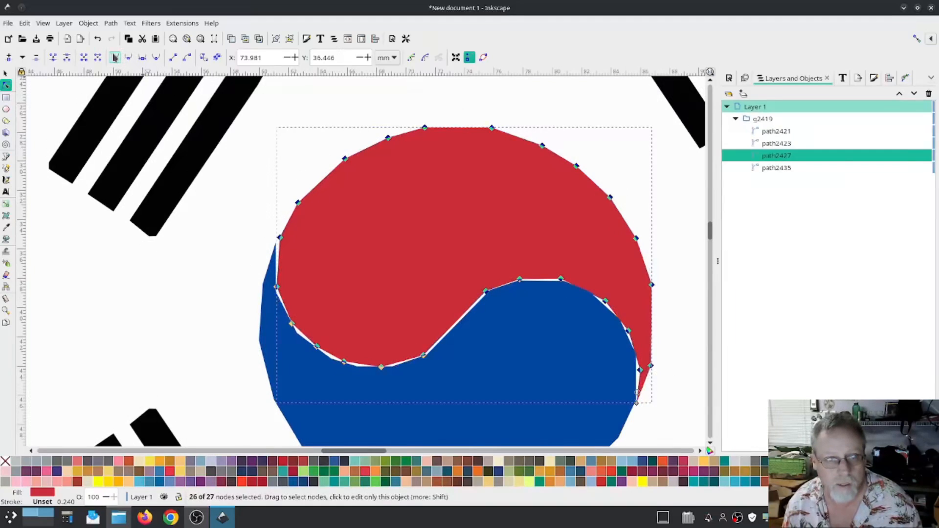
click(156, 57)
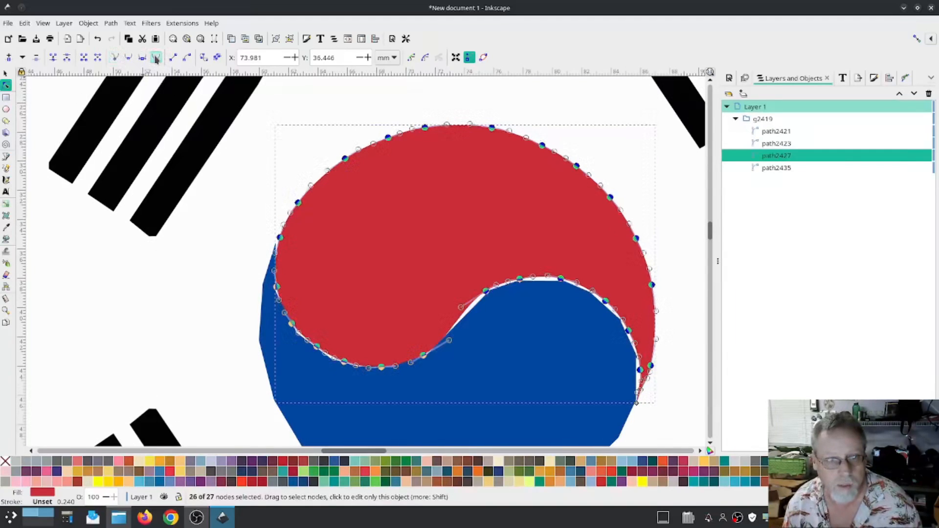
click(213, 220)
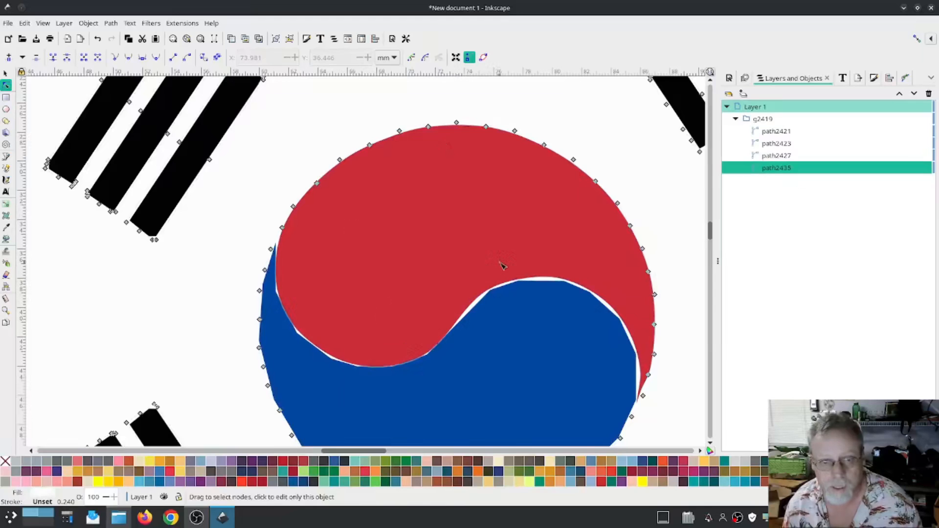
- Select the blue shape with all its nodes and simplify its path
scroll(206, 316, down, 5)
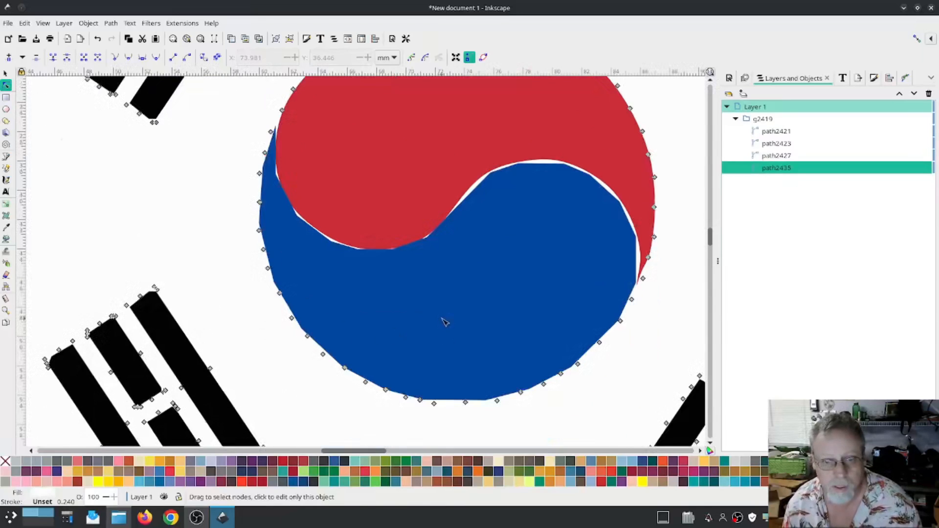
click(445, 321)
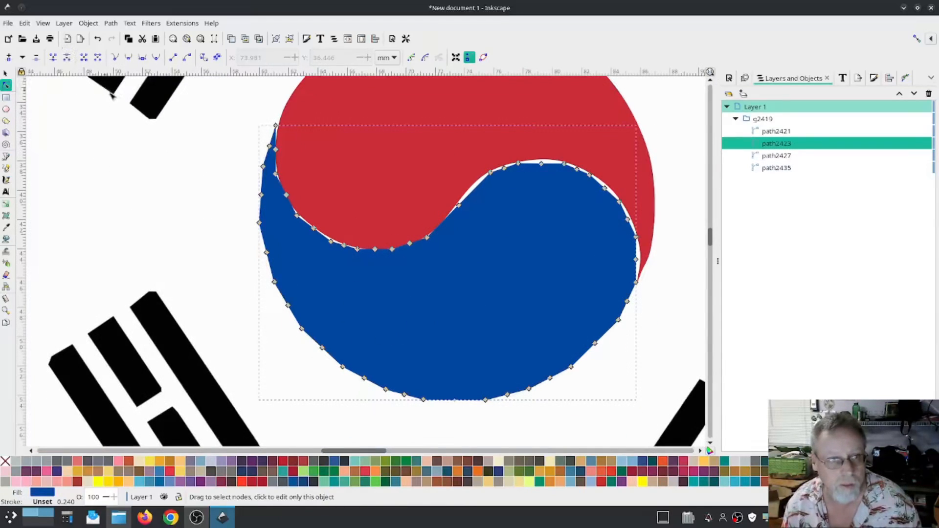
key(ctrl+a)
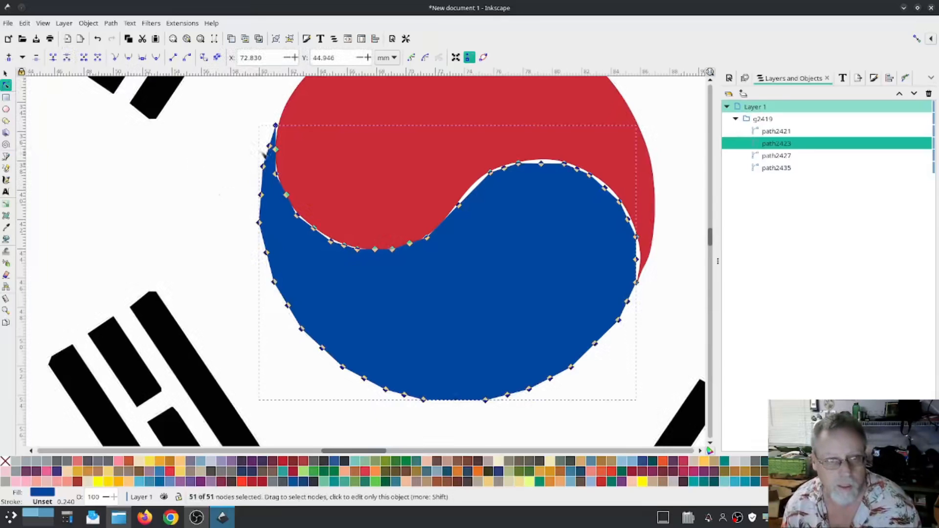
click(111, 23)
click(140, 291)
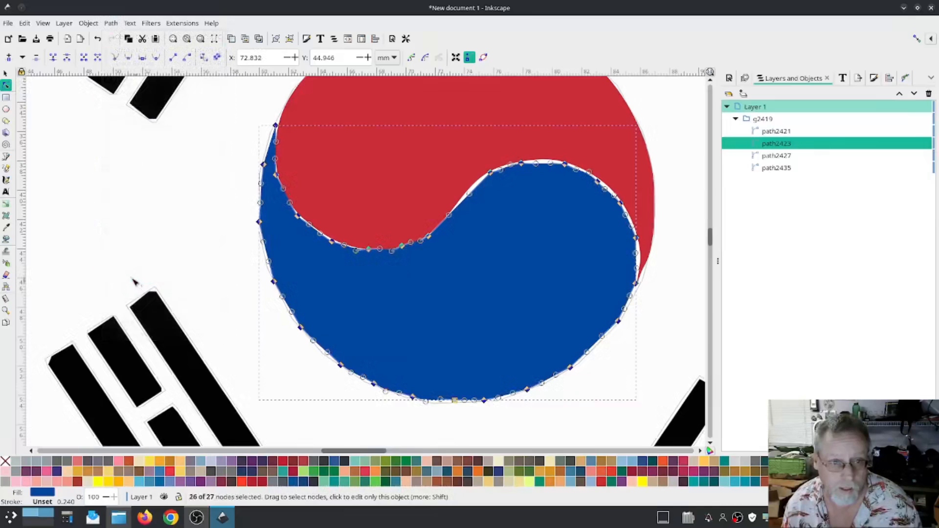
- Convert the blue shape's selected nodes, leaving out its pointed upper tip, to auto-smooth nodes
shift+click(275, 126)
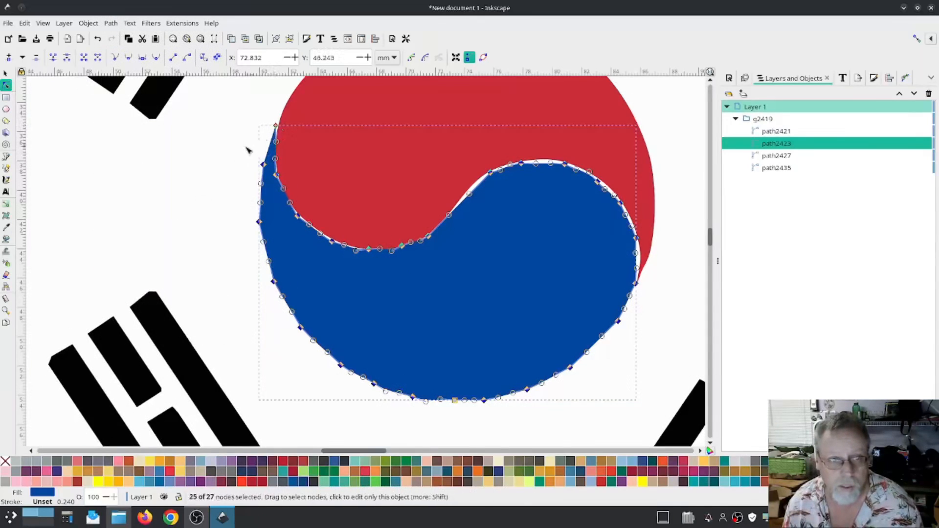
click(115, 57)
click(156, 57)
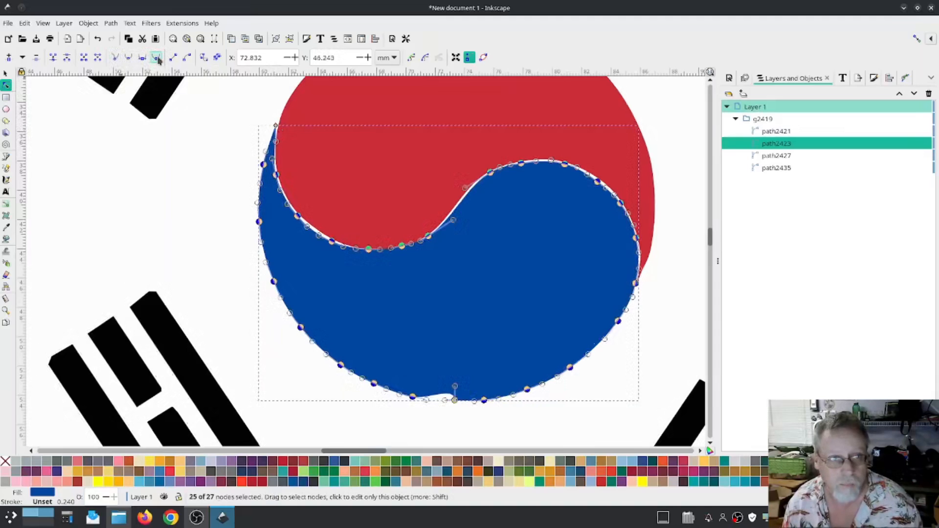
click(205, 212)
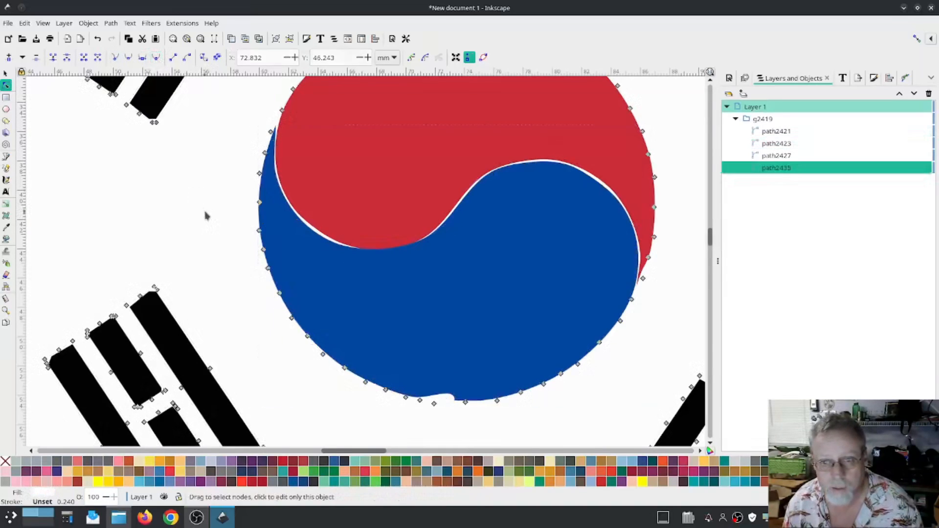
- Nudge the blue shape's nodes along its concave left edge towards the red shape to narrow the white gap
click(313, 247)
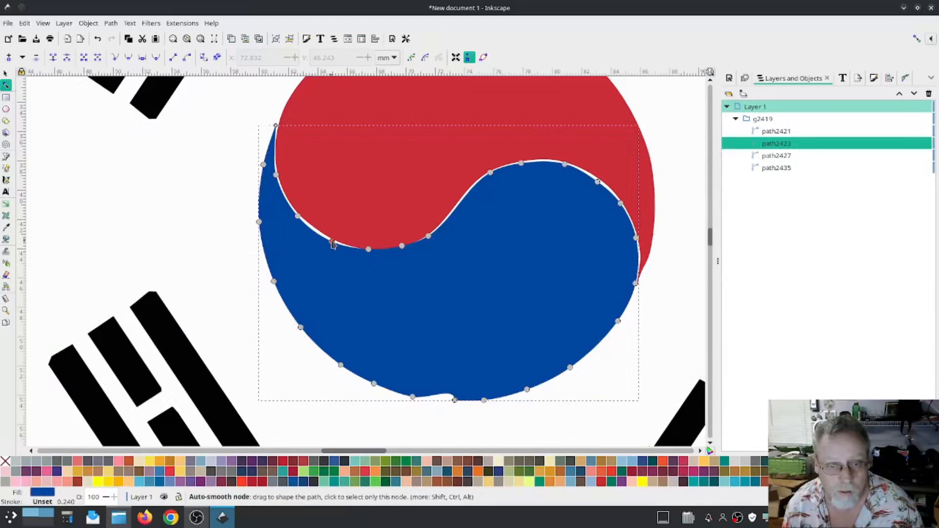
click(332, 243)
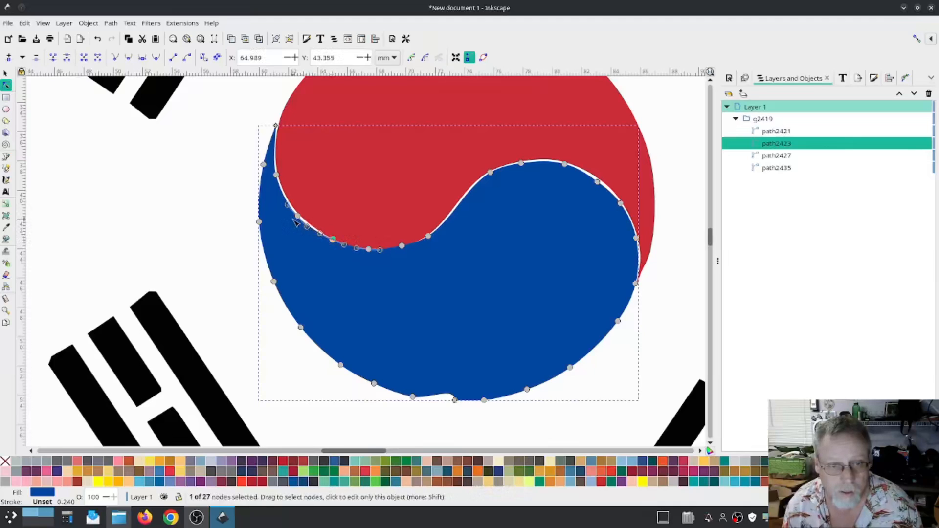
scroll(295, 223, up, 2)
drag(307, 212, 301, 209)
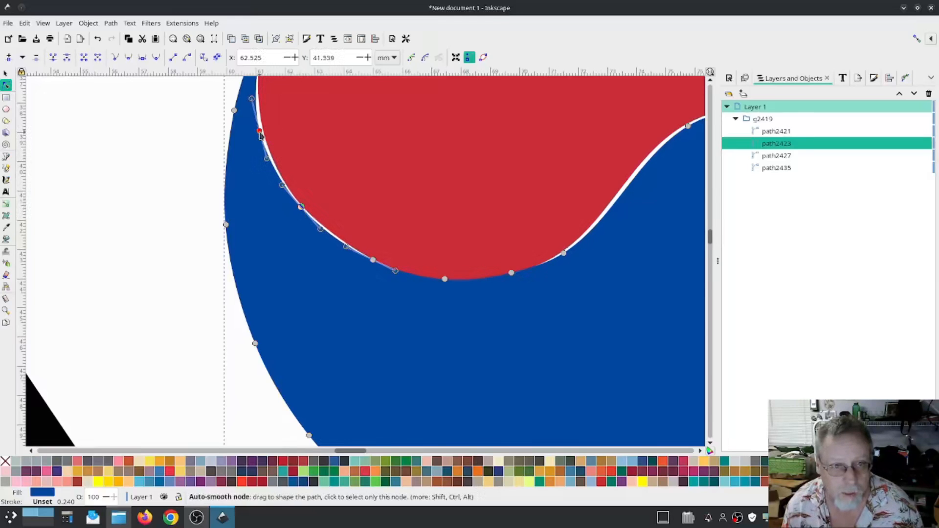
click(260, 132)
- Adjust the node handle and nodes along the middle of the blue shape's S-curve to close the gap to the red
drag(587, 276, 416, 361)
click(394, 339)
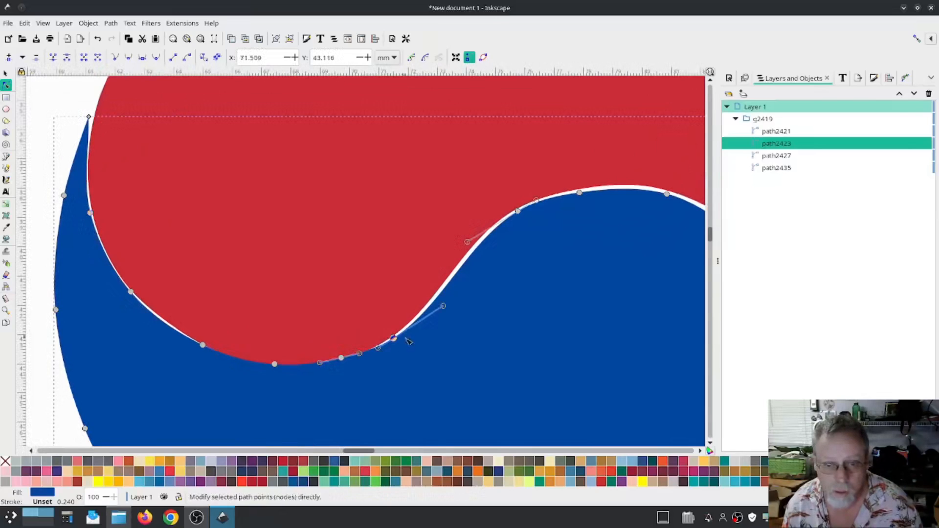
drag(443, 307, 446, 295)
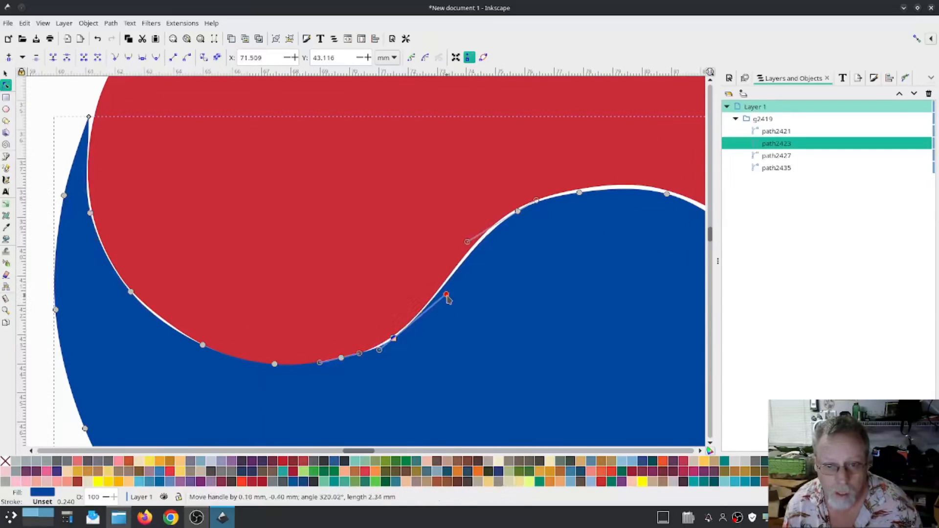
click(519, 212)
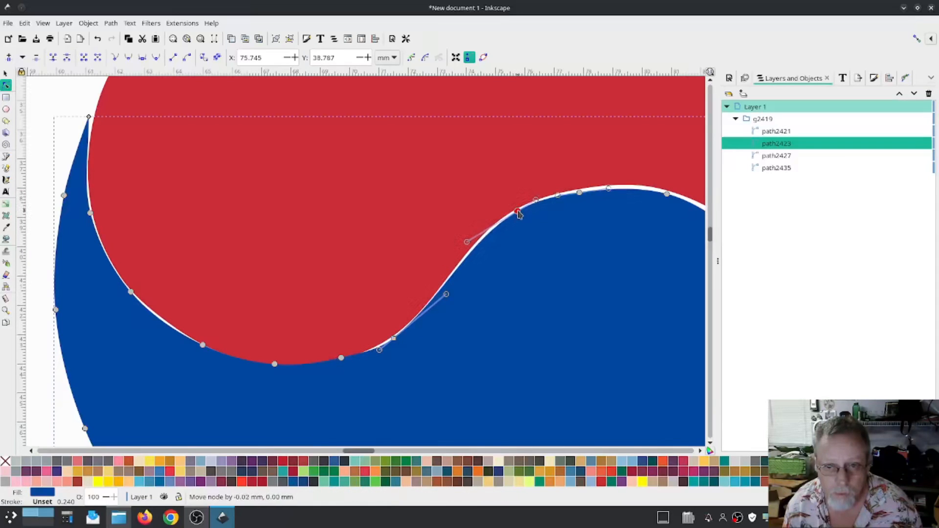
click(580, 192)
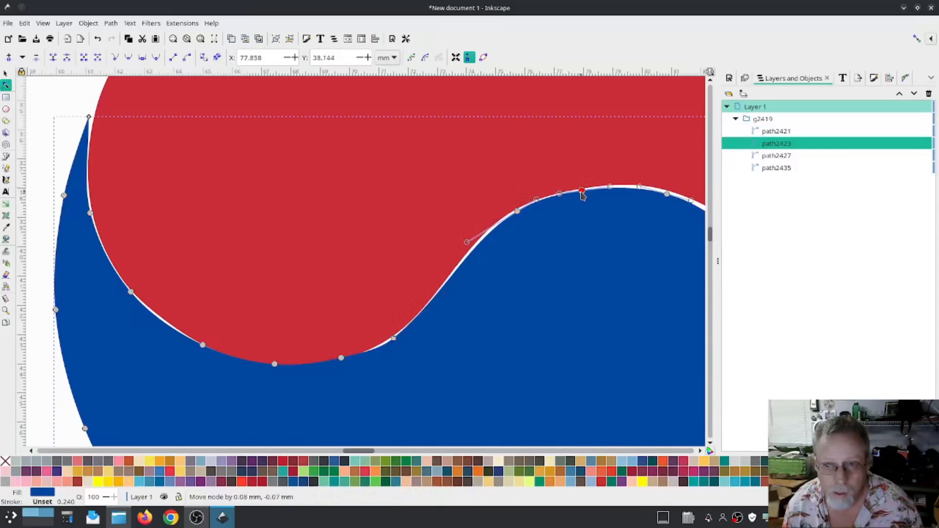
- Move the three nodes on the right side of the blue shape's upper hump outward to follow the red edge
drag(621, 239, 481, 302)
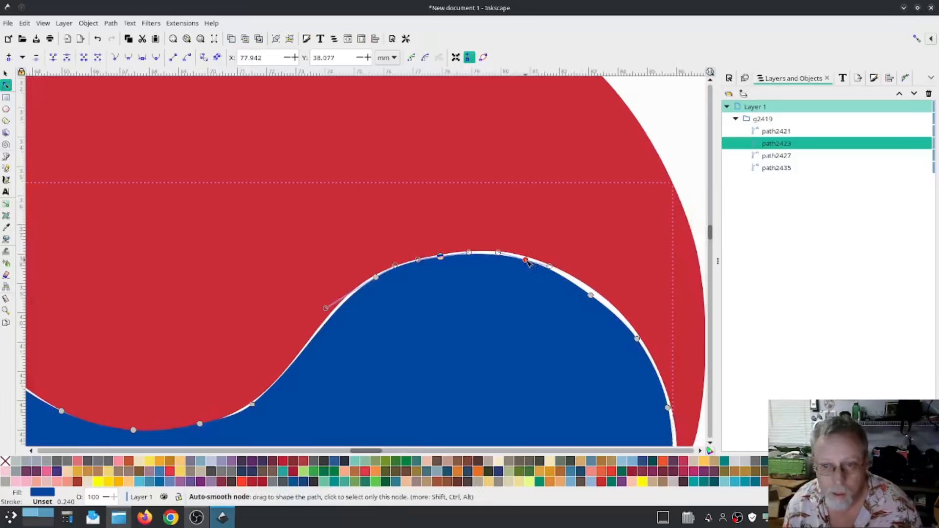
drag(527, 262, 531, 263)
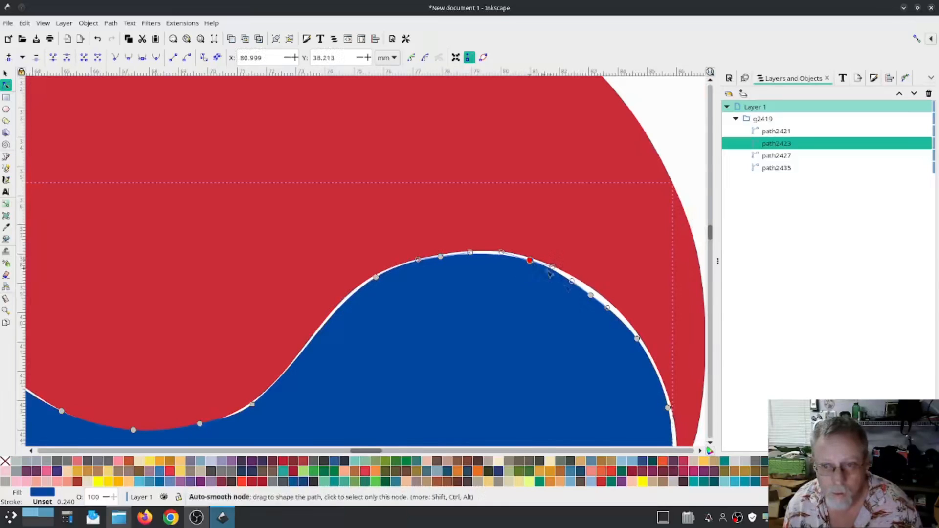
click(592, 296)
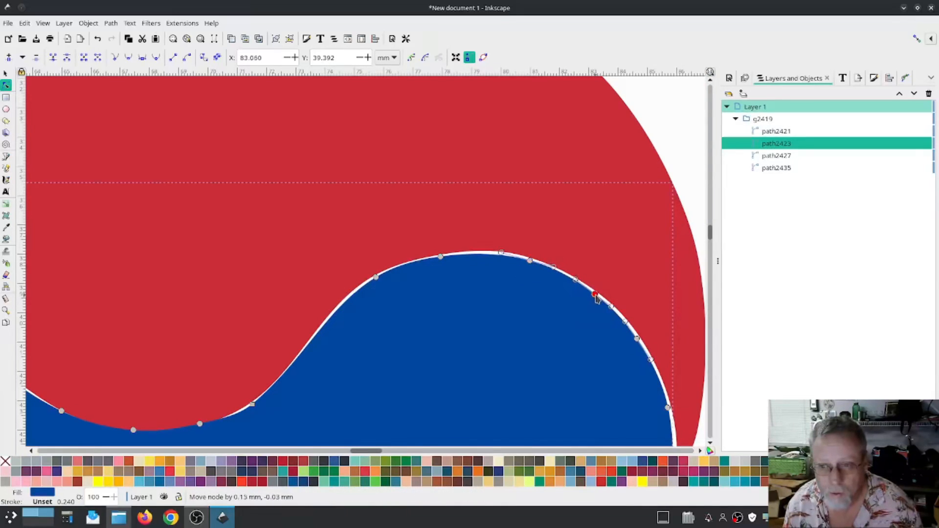
click(637, 340)
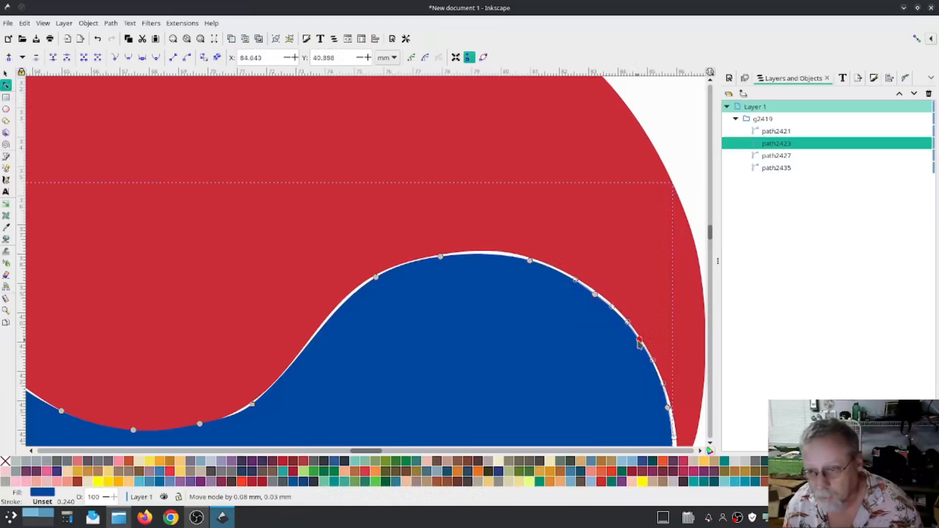
scroll(626, 391, down, 6)
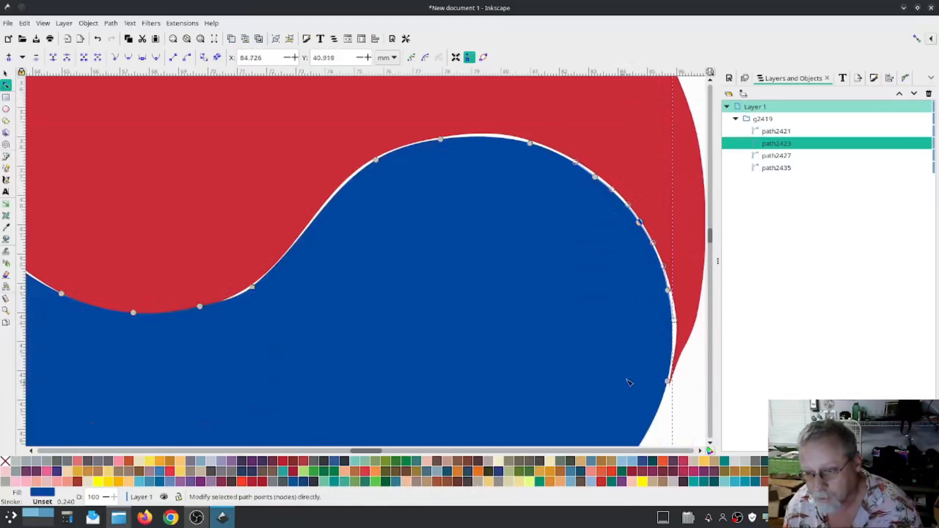
- Nudge the blue shape's right-edge node and the nodes at the bottom of its concave curve against the red, and move its pointed tip up
click(668, 291)
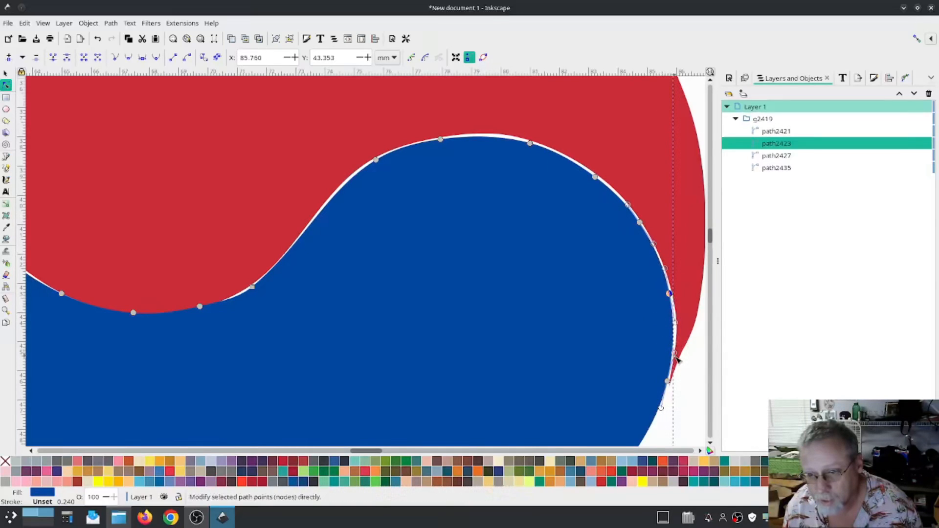
drag(235, 347, 598, 291)
drag(496, 257, 495, 259)
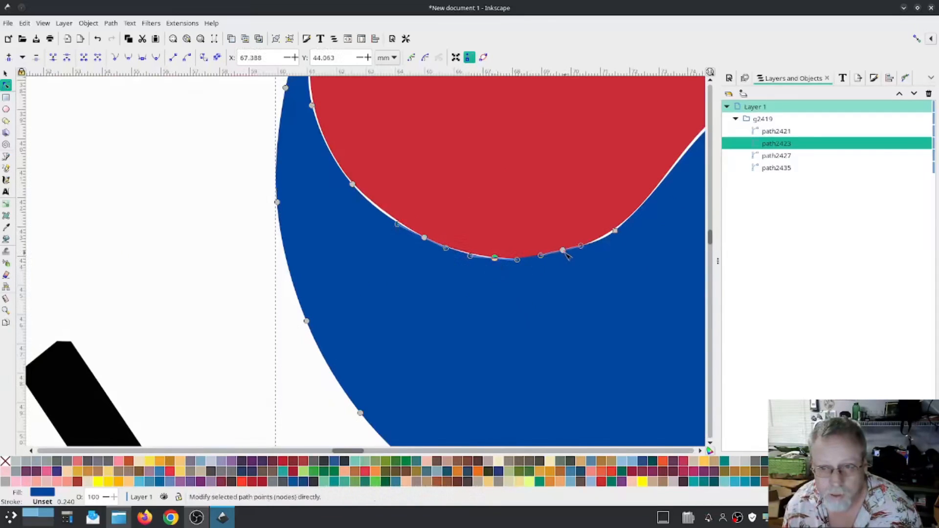
drag(565, 252, 566, 259)
scroll(345, 208, up, 3)
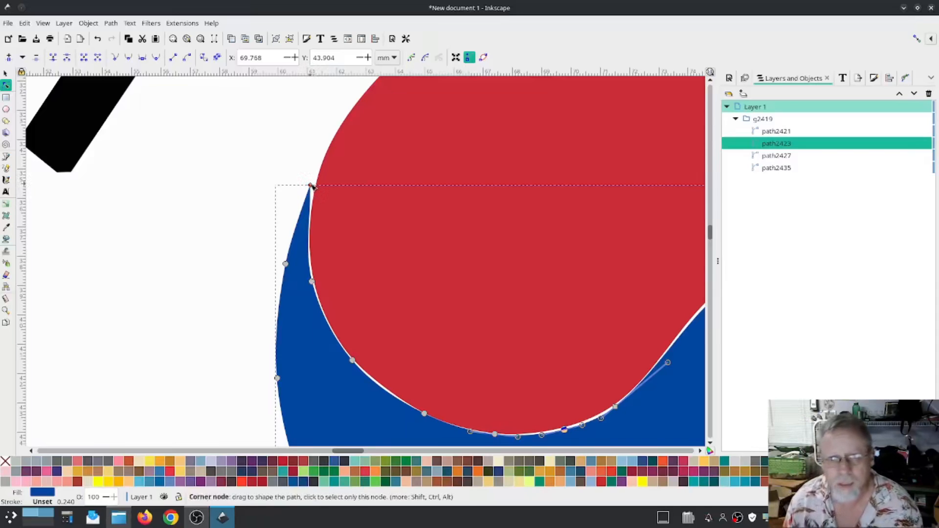
mouse_move(311, 185)
mouse_down()
mouse_move(312, 213)
mouse_move(317, 172)
mouse_up()
- Move the red shape's nodes along its left and lower-left edge outward to close the white gap to the blue shape
click(360, 253)
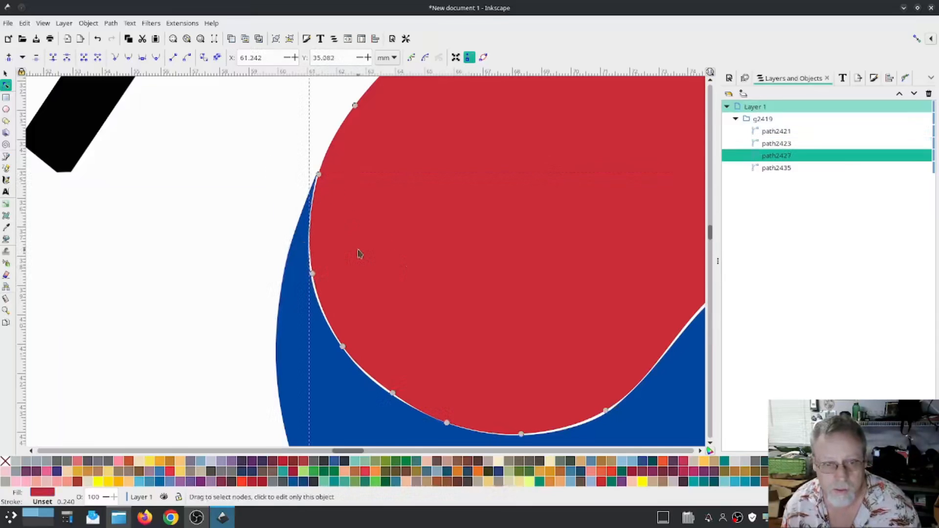
click(318, 177)
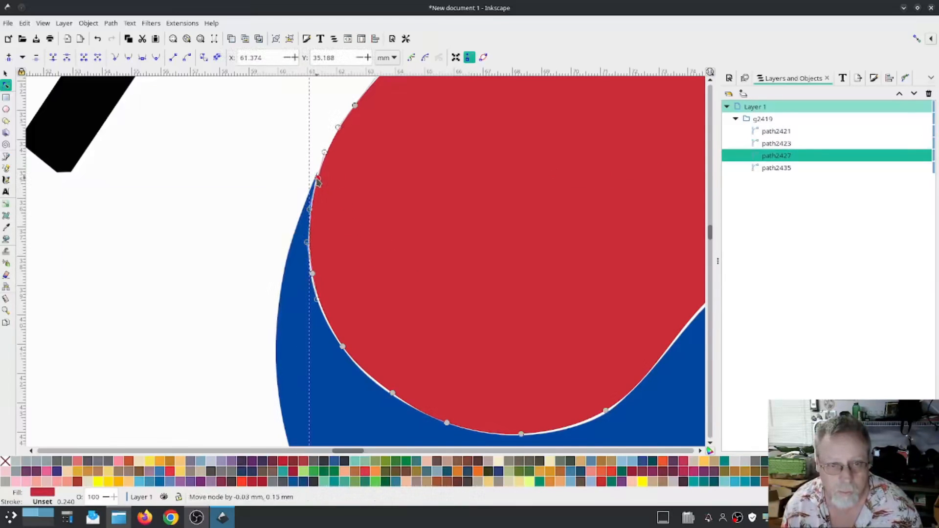
click(313, 276)
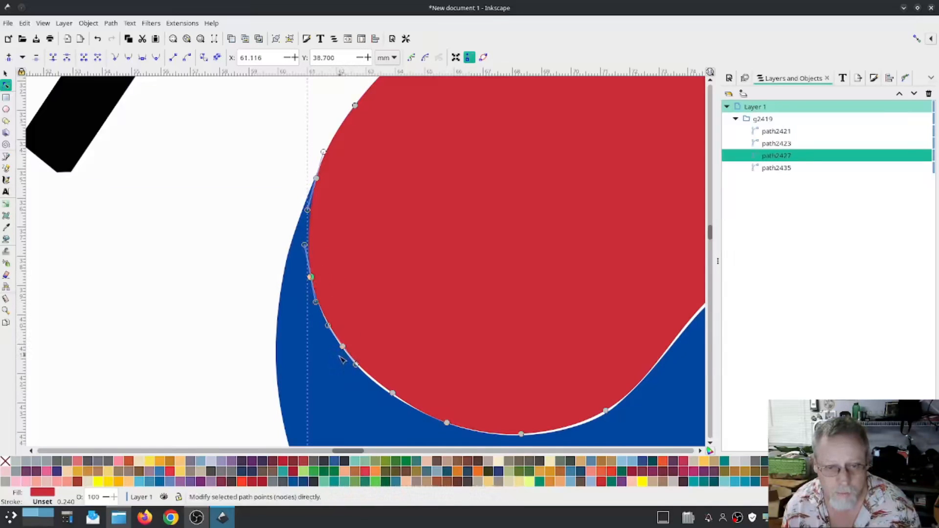
scroll(342, 360, up, 2)
drag(342, 346, 348, 341)
drag(328, 356, 202, 215)
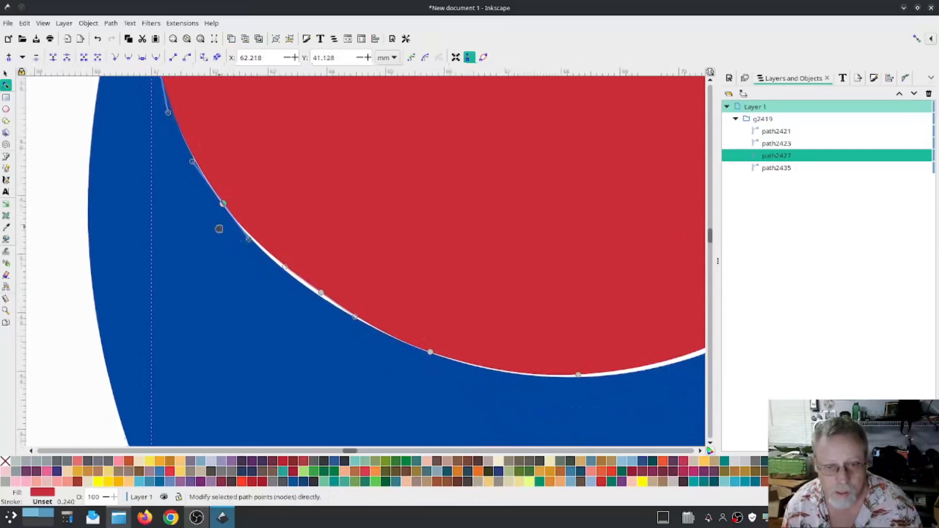
click(318, 292)
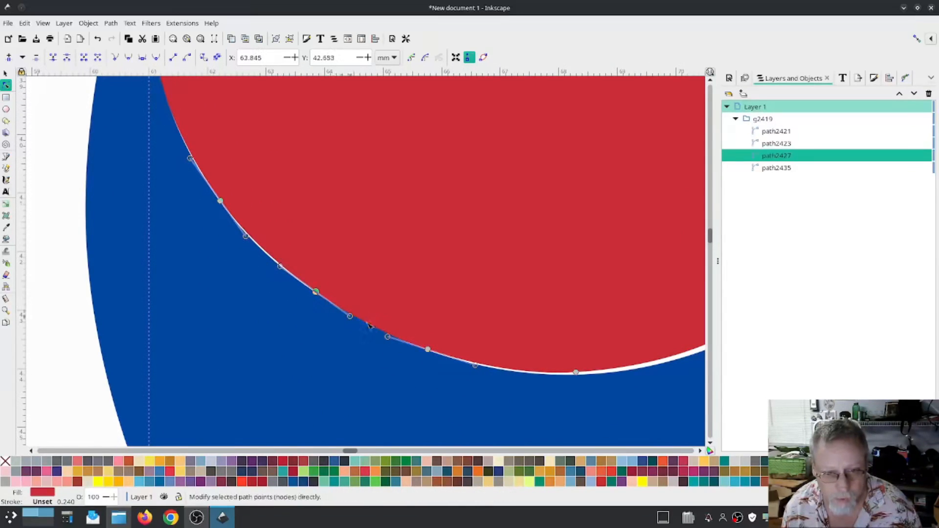
- Adjust the red shape's nodes and handles along the bottom of its lower lobe, where the S-curve begins, to meet the blue edge
click(576, 372)
scroll(416, 378, right, 6)
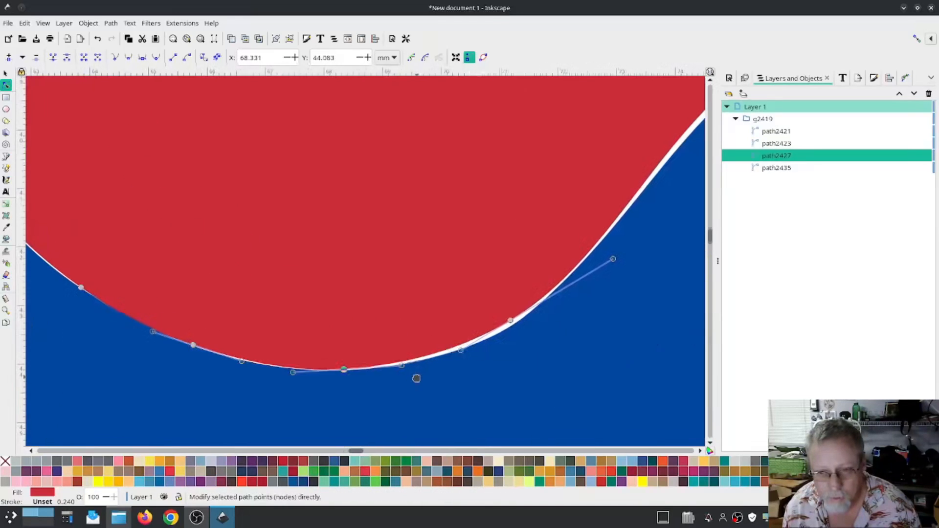
drag(511, 321, 505, 328)
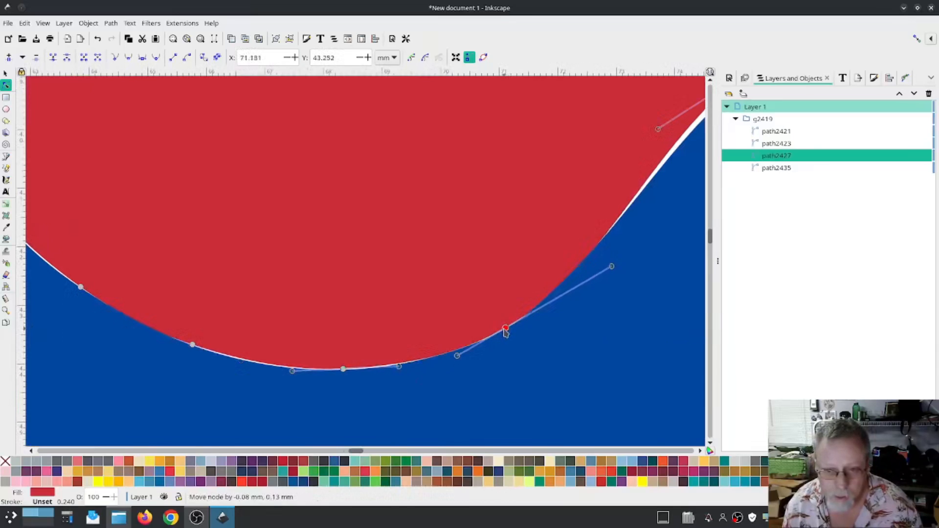
drag(456, 355, 444, 359)
drag(507, 328, 503, 333)
mouse_move(609, 273)
mouse_down()
mouse_move(565, 306)
mouse_move(606, 256)
mouse_move(623, 255)
mouse_move(617, 263)
mouse_up()
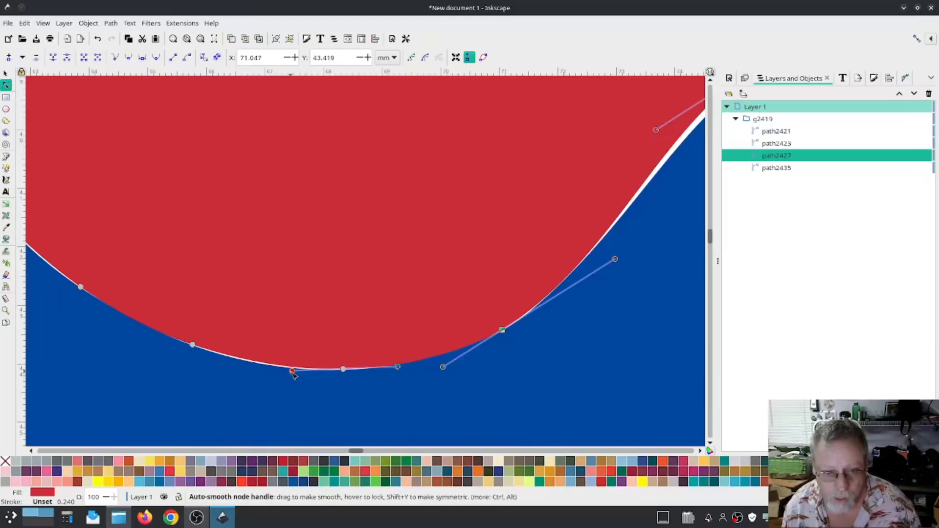
drag(290, 374, 292, 377)
- Move the red shape's nodes along the rising S-curve and over the crest of the blue hump onto the blue edge
drag(626, 255, 424, 358)
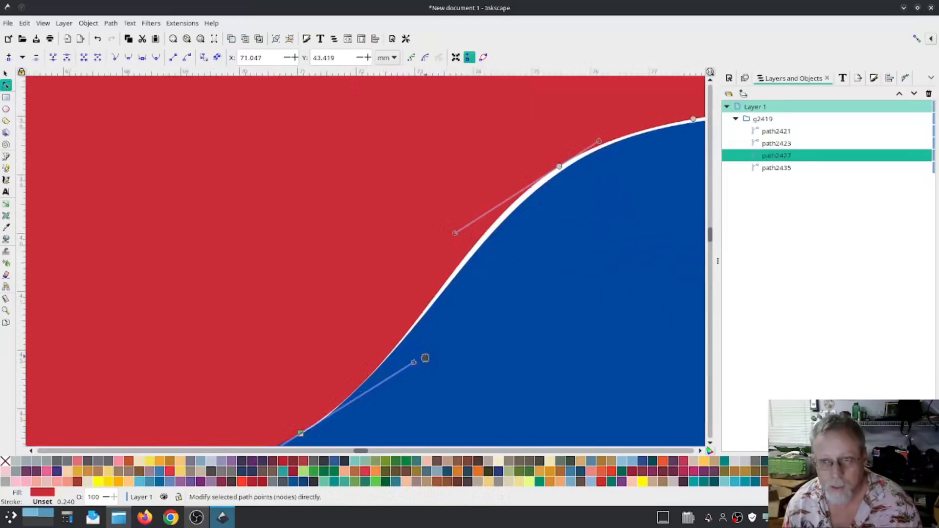
drag(559, 168, 565, 171)
drag(655, 163, 461, 240)
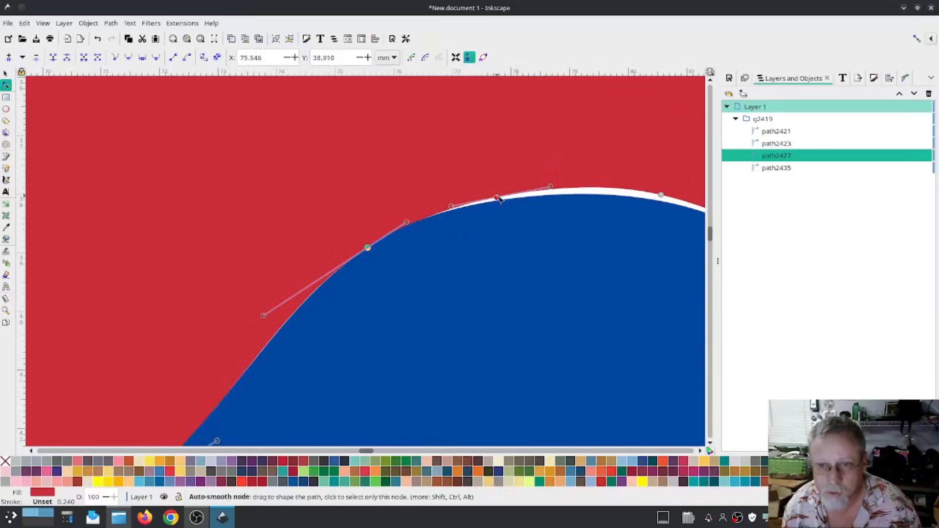
drag(497, 197, 449, 207)
drag(582, 245, 443, 256)
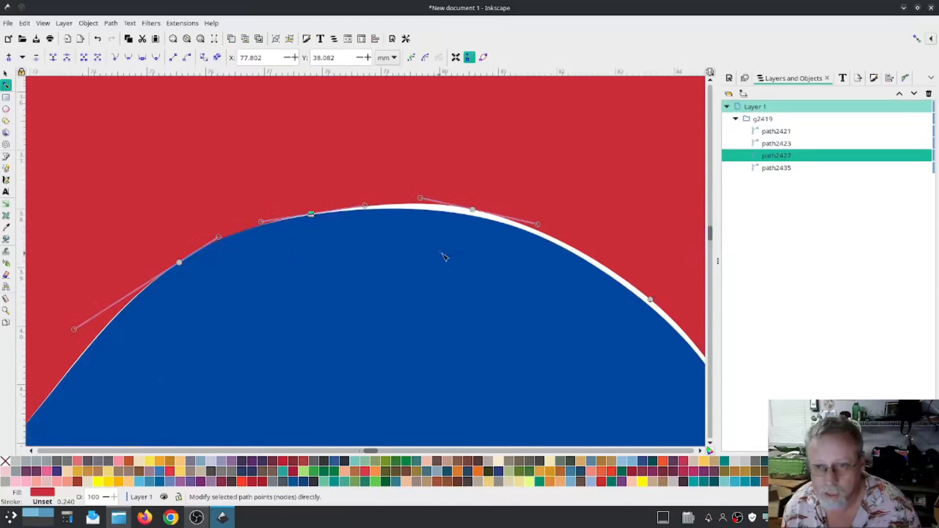
drag(468, 213, 418, 207)
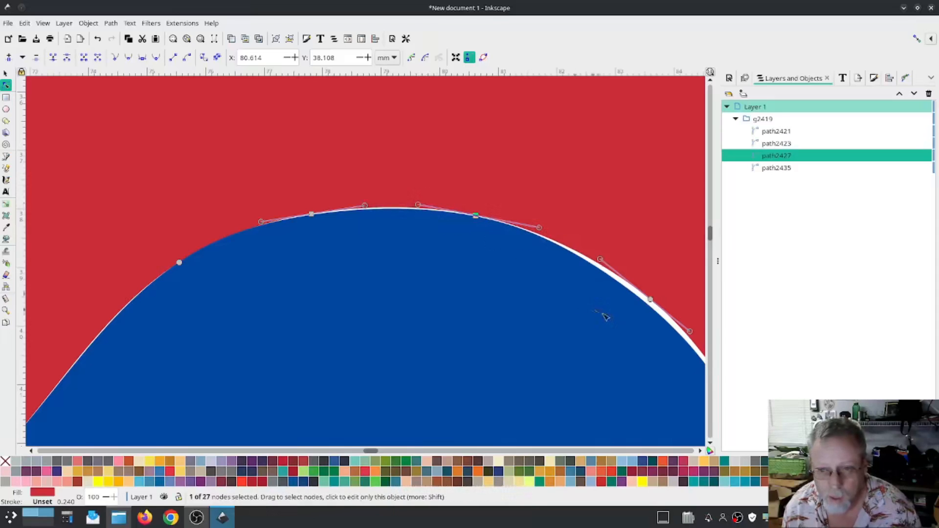
- Move the red shape's inner-edge nodes down the right side of the blue hump, adjusting the lowest node's handle to close the gap
drag(650, 301, 413, 283)
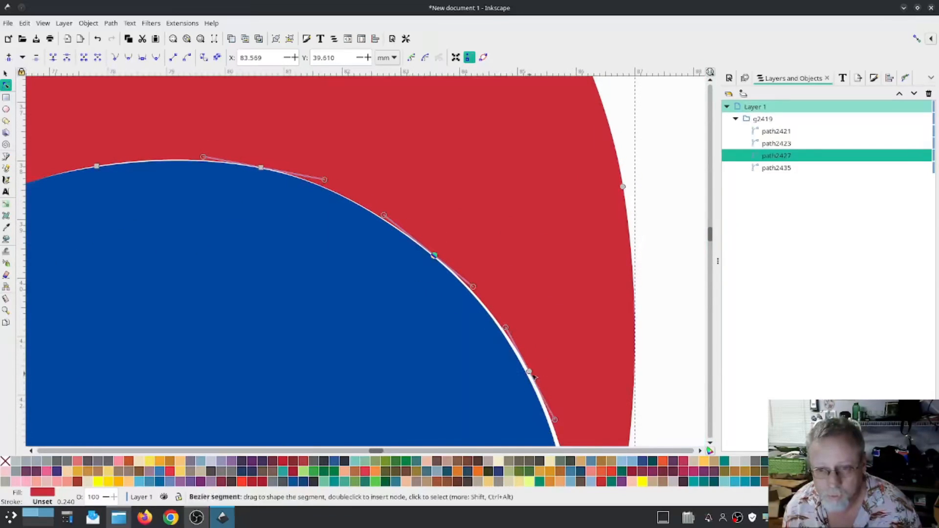
drag(529, 372, 464, 239)
scroll(492, 285, down, 4)
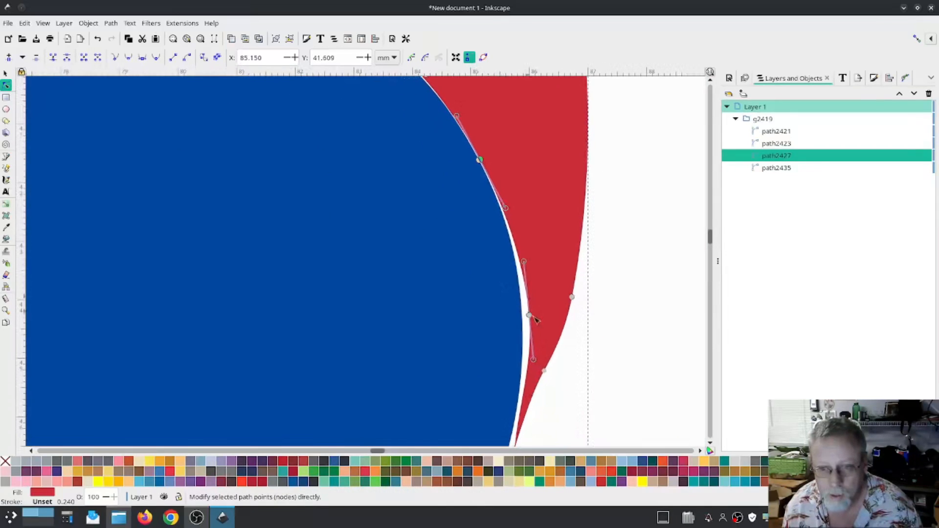
drag(533, 319, 524, 319)
drag(530, 361, 507, 346)
- Reshape the red shape's tapering tail by adjusting the handle at its pointed tip and the handle of the outer-edge node above it
scroll(531, 366, down, 3)
scroll(528, 371, down, 3)
drag(527, 282, 521, 289)
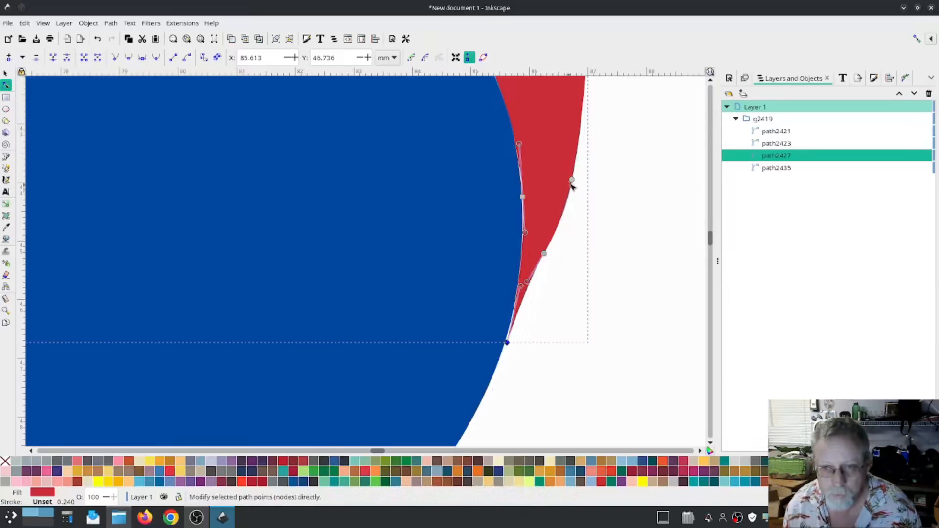
click(571, 180)
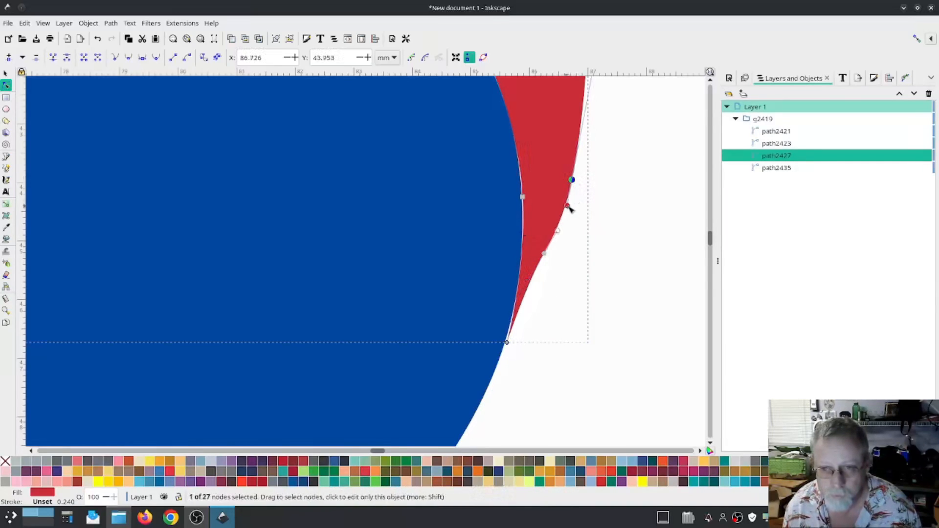
drag(566, 205, 565, 209)
scroll(599, 181, up, 5)
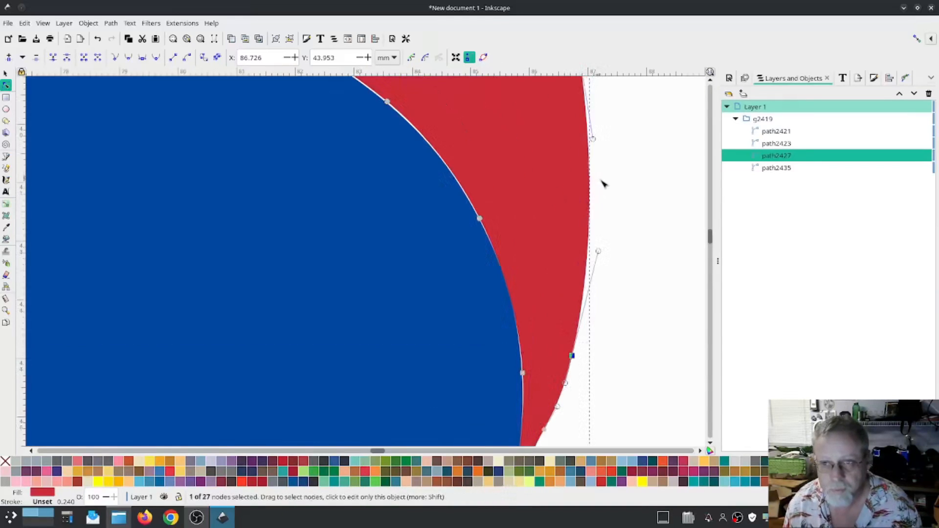
scroll(635, 257, down, 6)
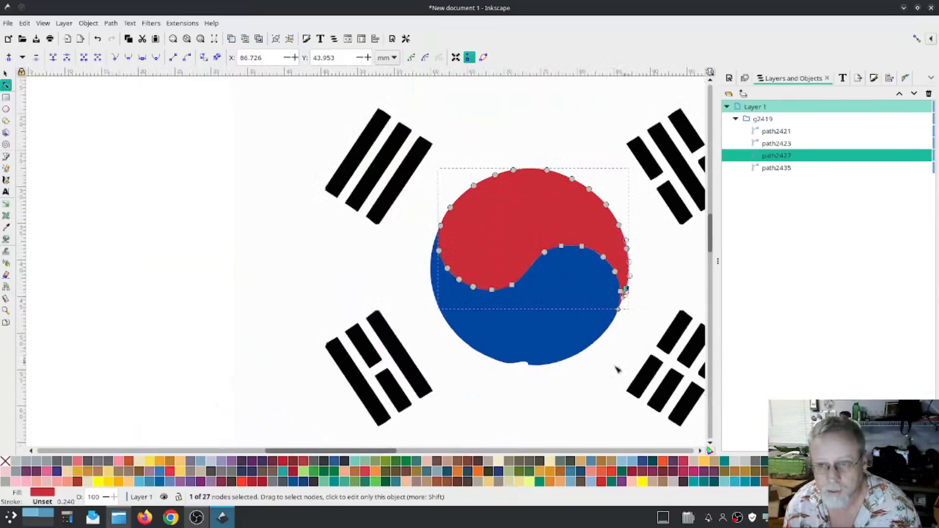
click(578, 400)
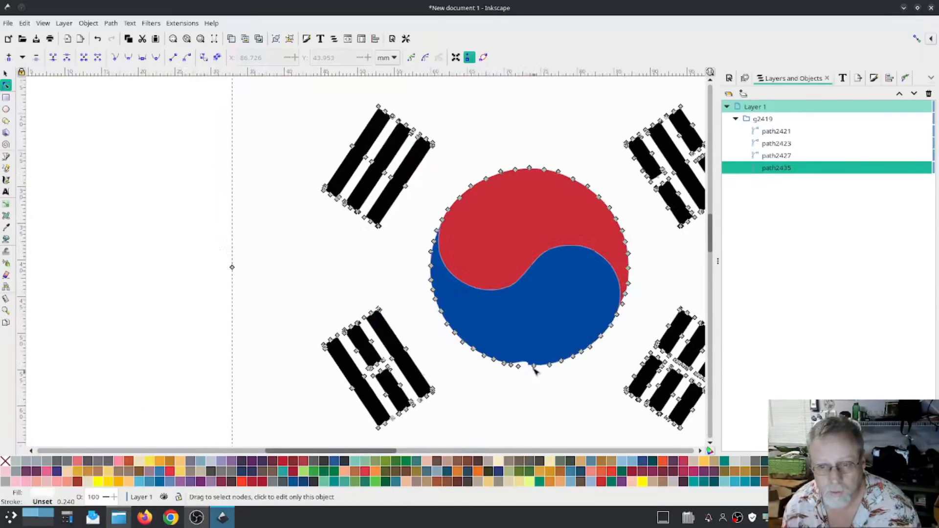
scroll(527, 367, up, 1)
scroll(527, 368, up, 4)
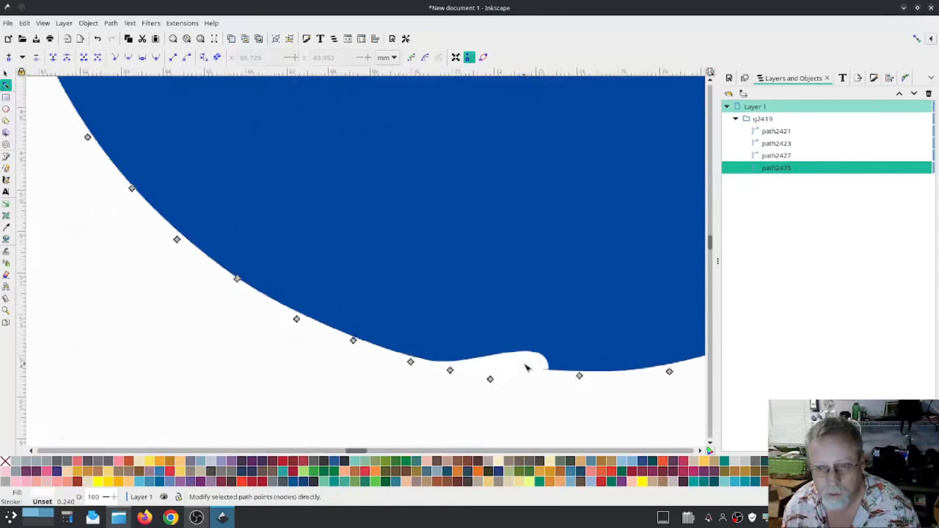
click(490, 379)
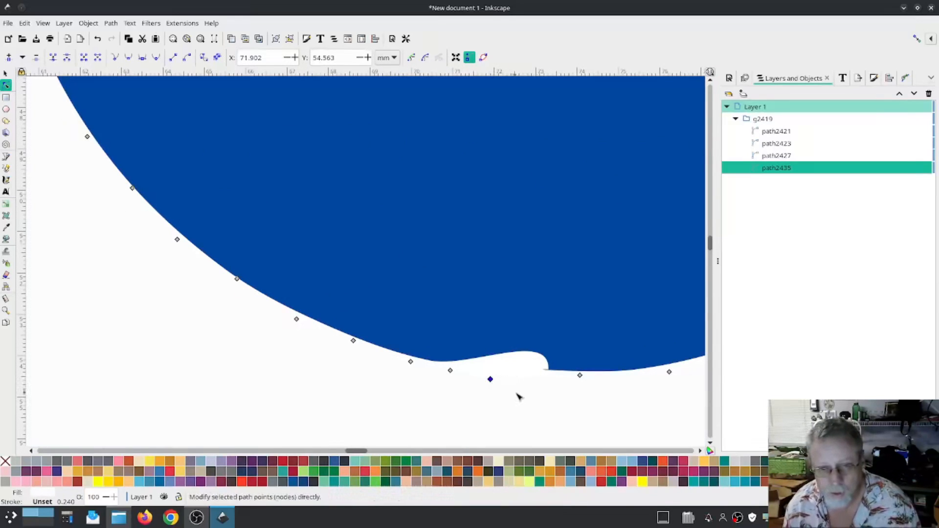
- Remove the white notch at the bottom of the blue shape by repositioning the node there and its handle to follow the circle
scroll(555, 404, down, 3)
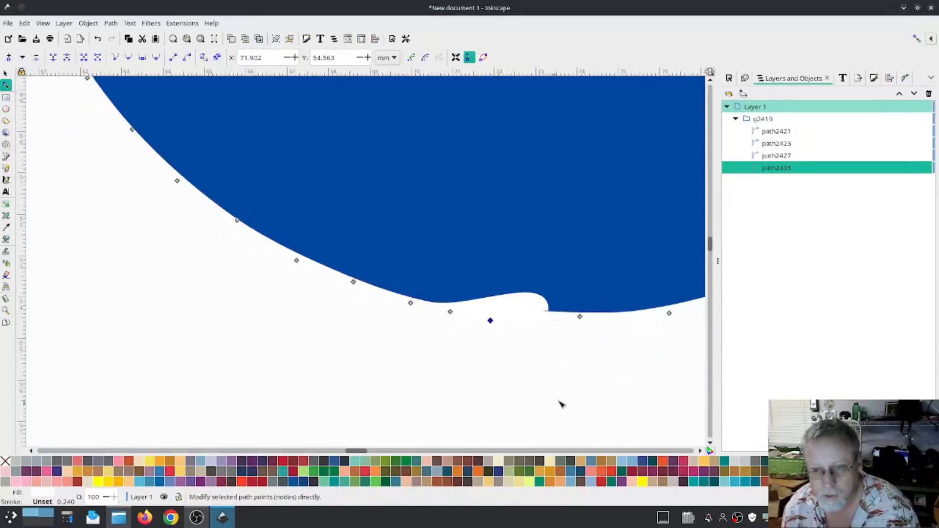
click(610, 287)
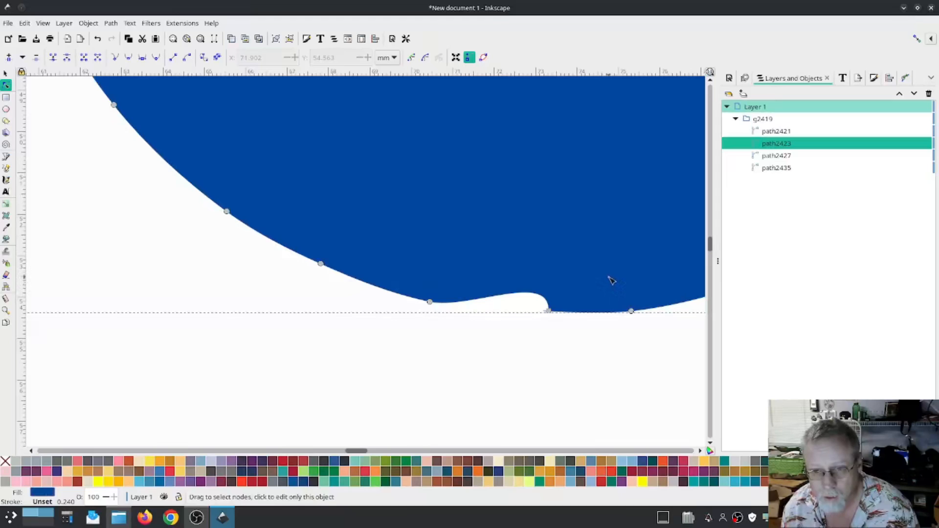
click(548, 311)
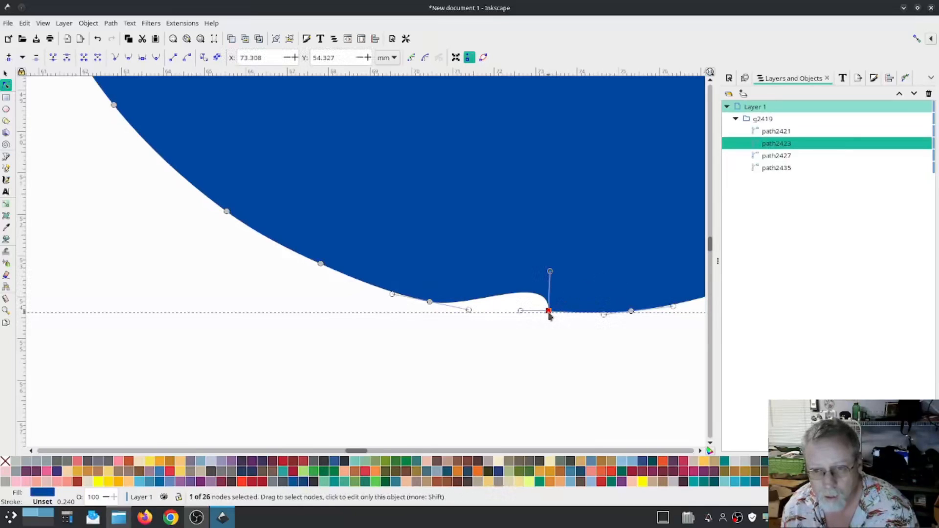
drag(550, 273, 543, 315)
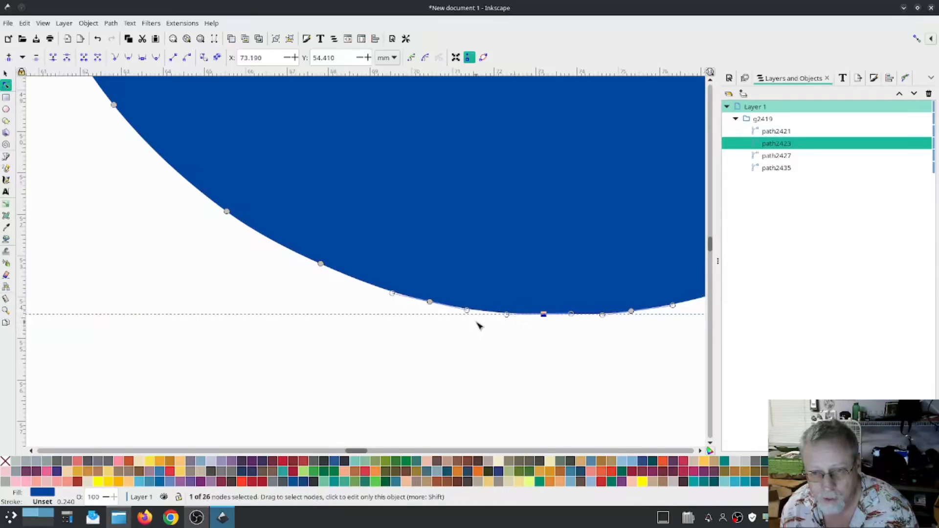
ctrl+scroll(473, 361, down, 4)
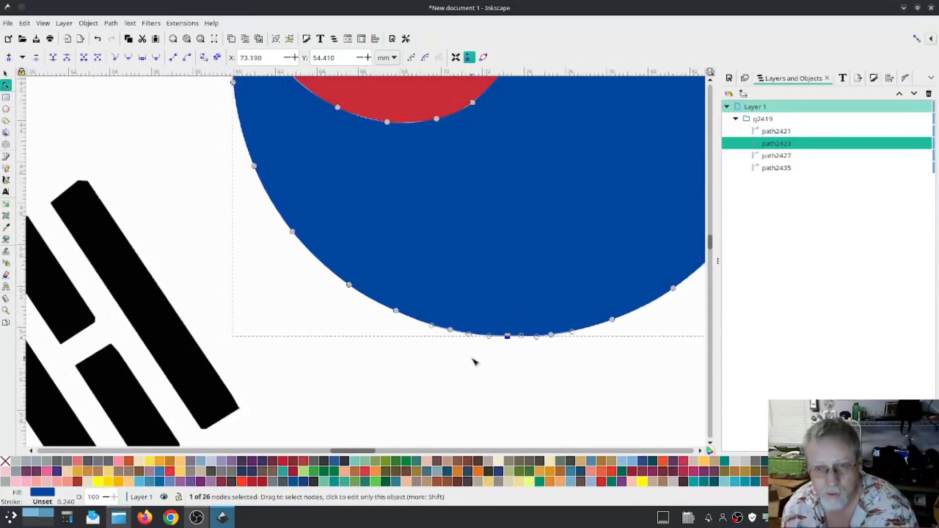
- Examine the nodes of the red path, the blue path and path2435 in turn, leaving path2435 selected
click(482, 357)
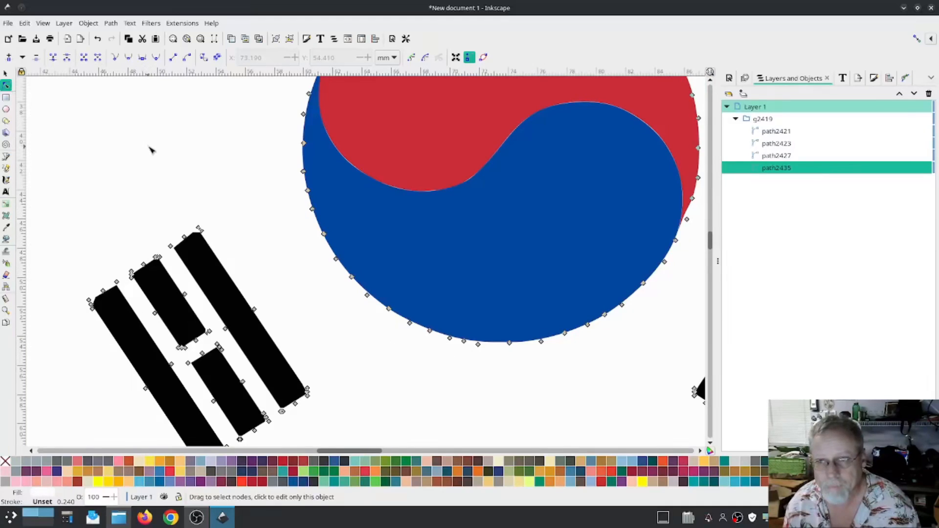
click(776, 156)
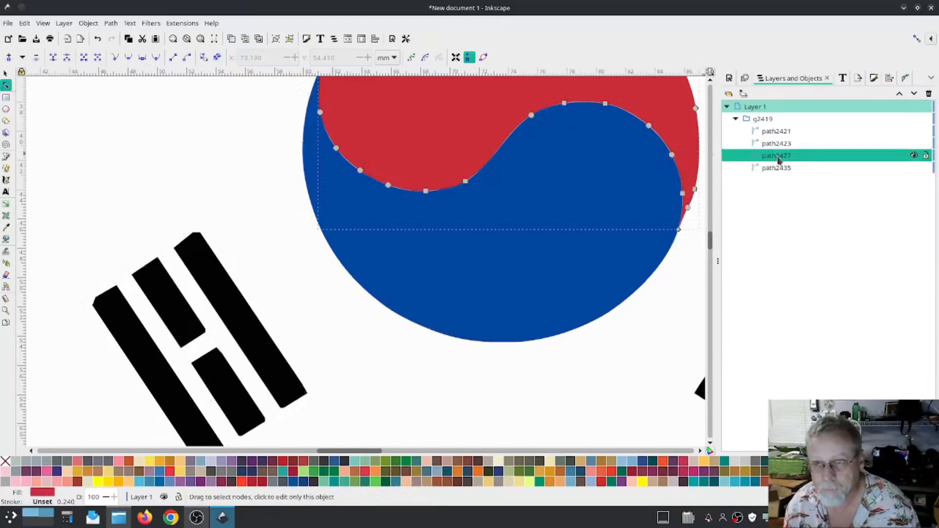
click(776, 145)
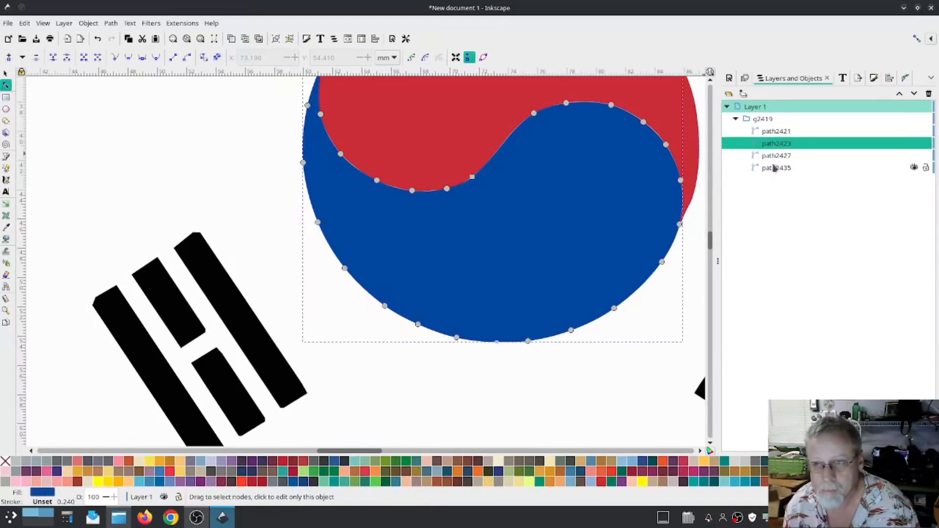
click(774, 167)
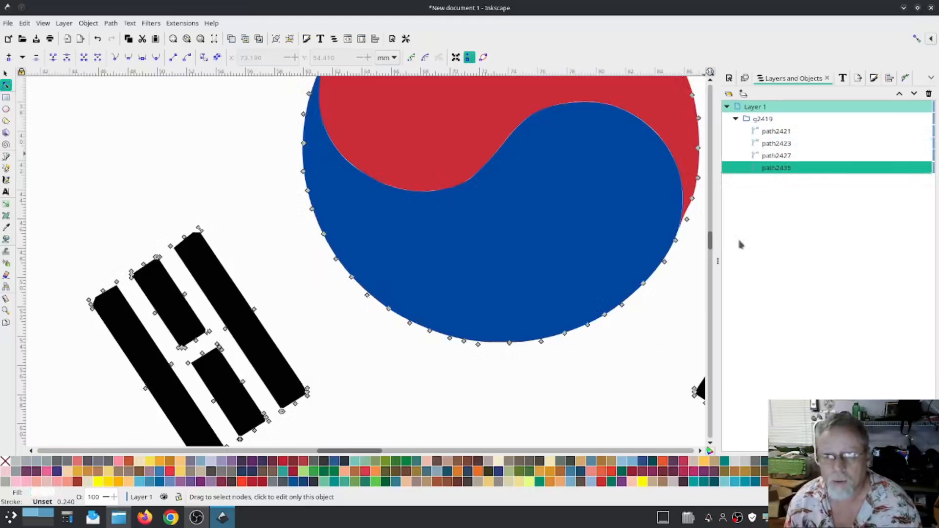
scroll(656, 349, down, 2)
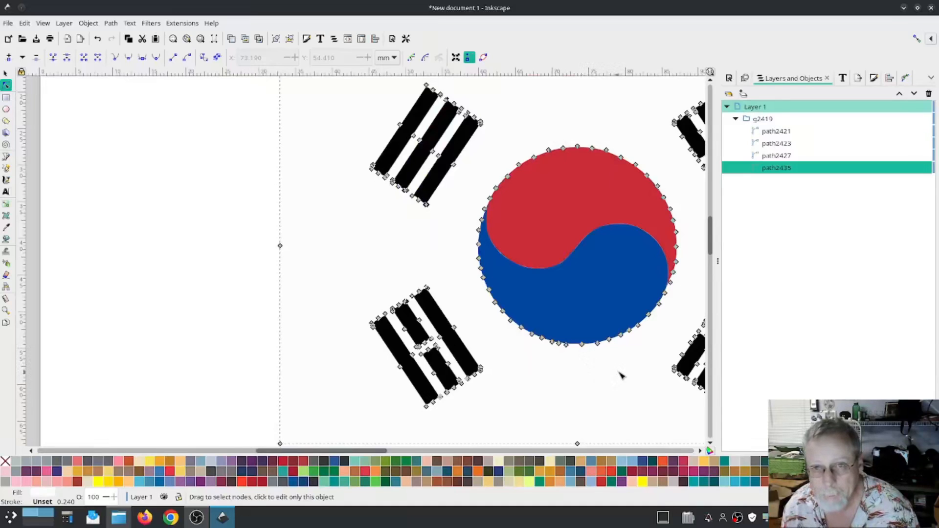
drag(620, 378, 538, 365)
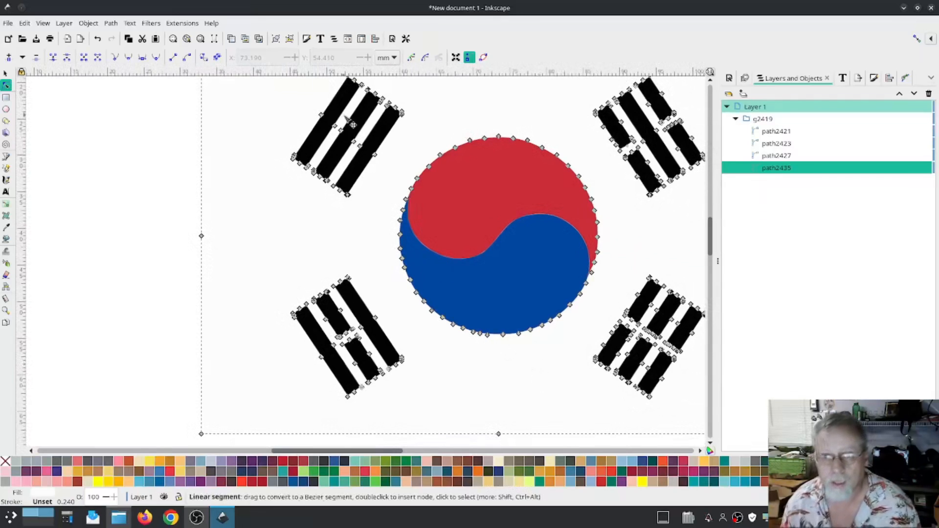
- Break apart the fill objects in group g2419 with the Ink/Stitch fill tool, using the Simple method
click(764, 120)
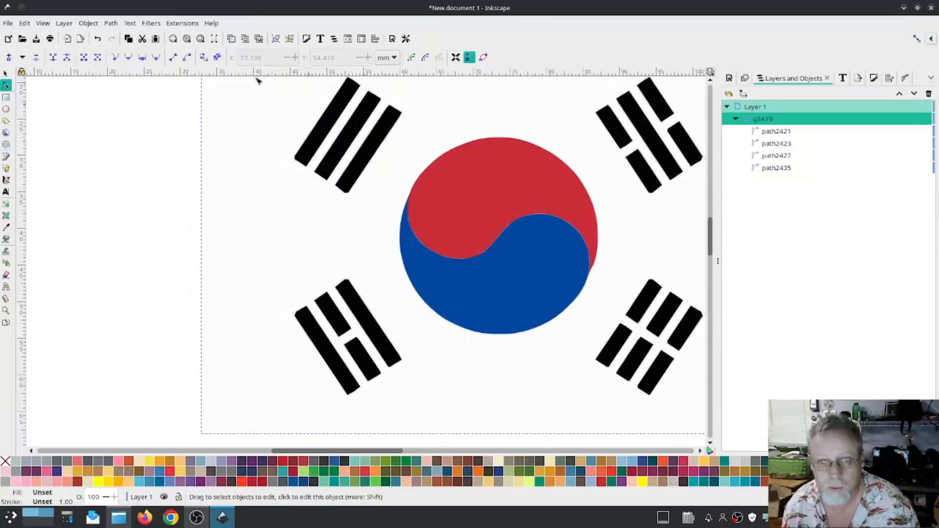
click(177, 23)
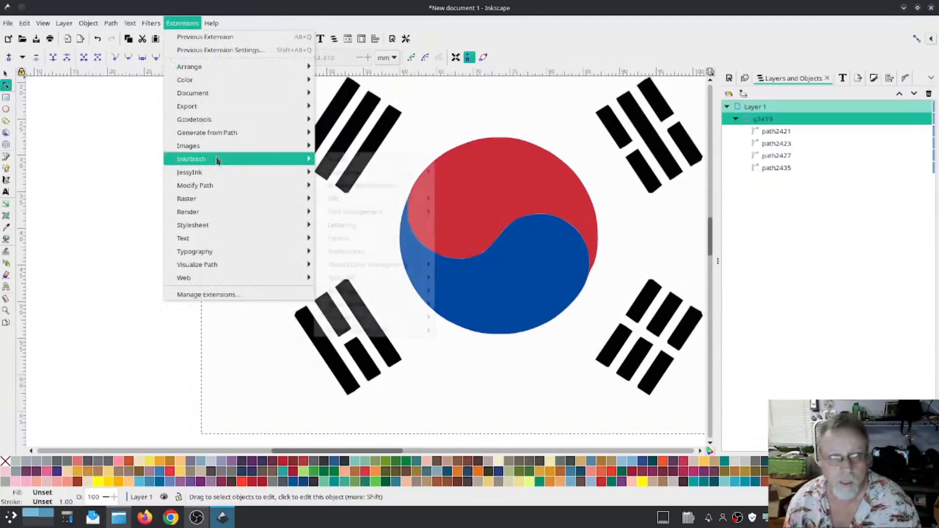
mouse_move(218, 160)
mouse_move(356, 280)
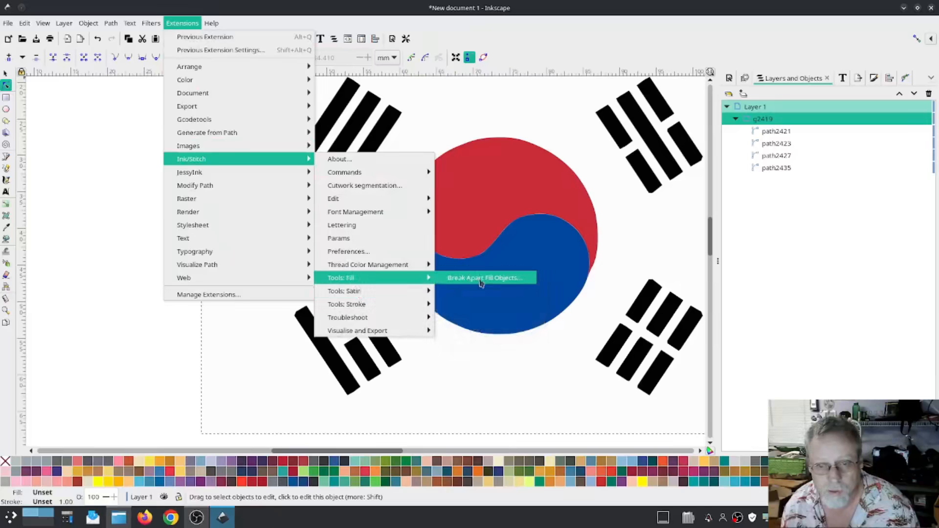
click(488, 278)
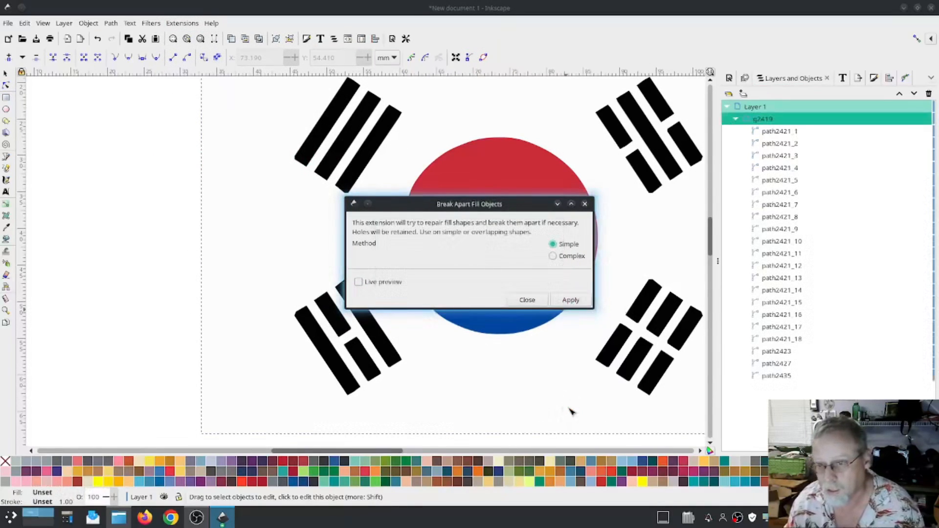
click(527, 300)
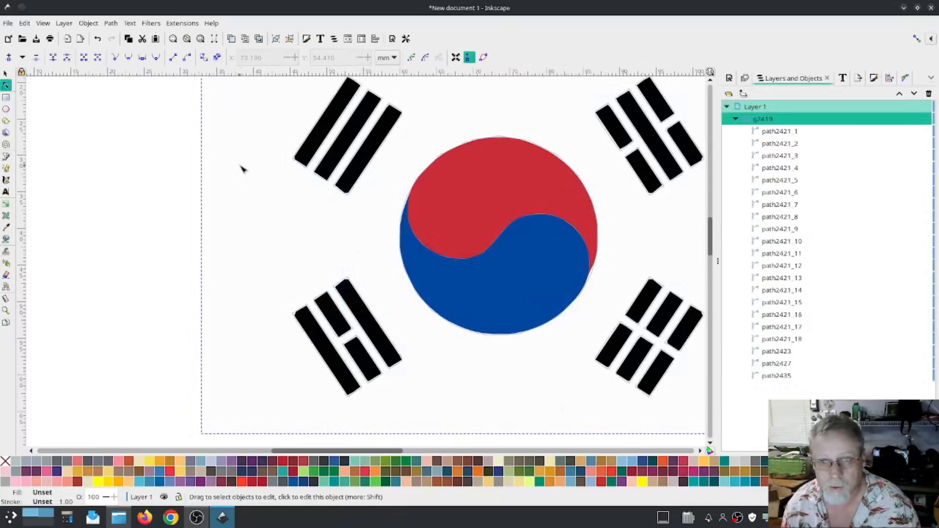
- Run Ink/Stitch Cleanup Document with a fill area threshold of 20 px² and a stroke threshold of 5 px
click(182, 23)
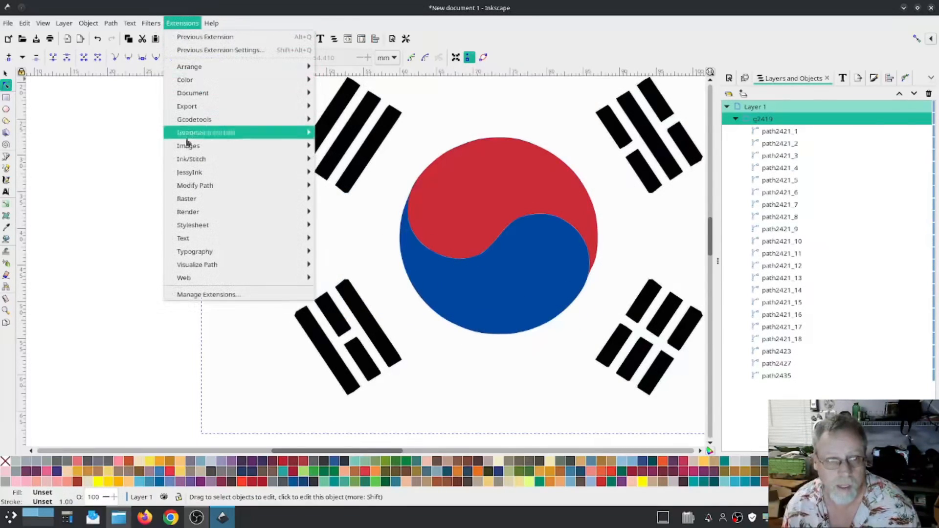
mouse_move(274, 163)
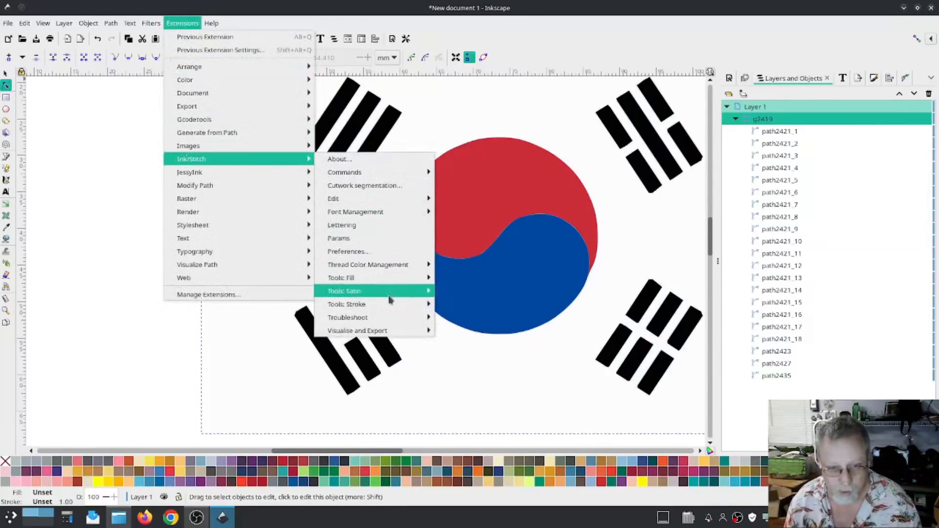
mouse_move(391, 317)
click(454, 319)
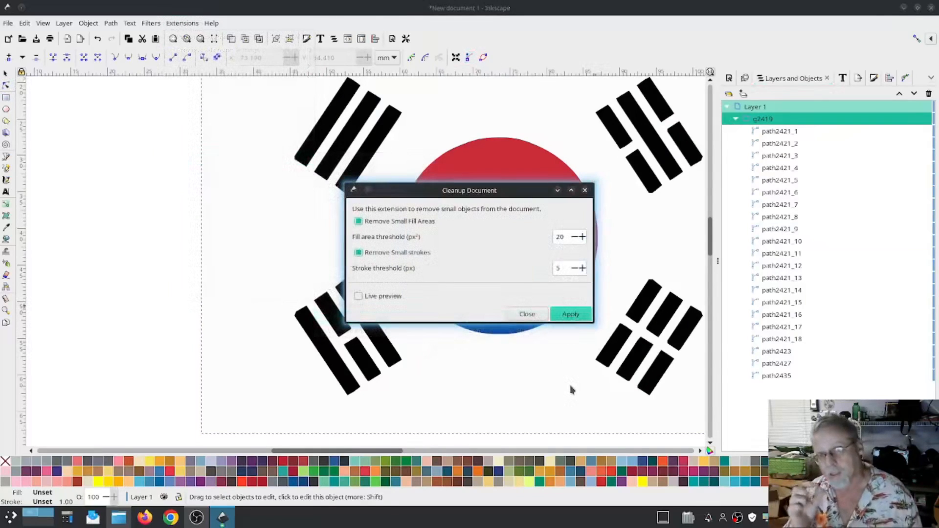
click(546, 378)
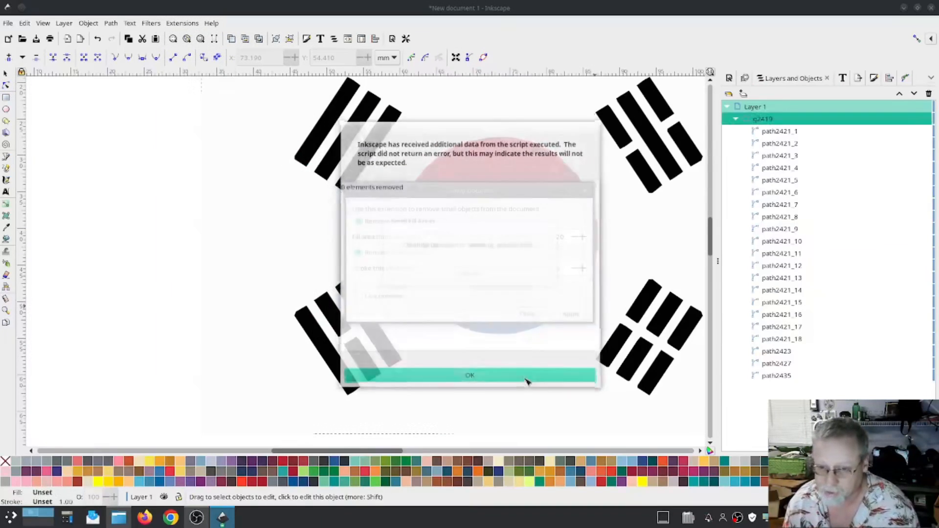
click(527, 314)
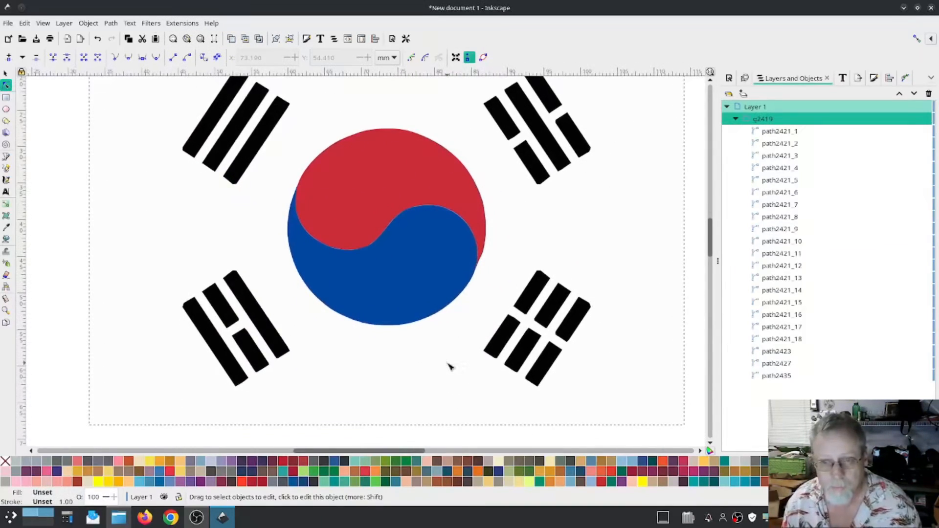
- Turn off the fill underlay for the white background path2435 in its embroidery parameters and apply the settings
click(5, 75)
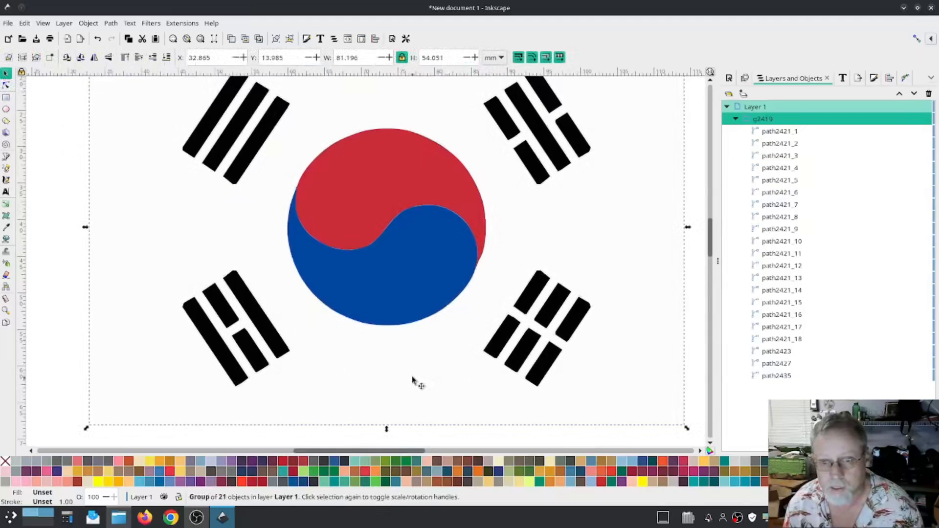
ctrl+click(634, 237)
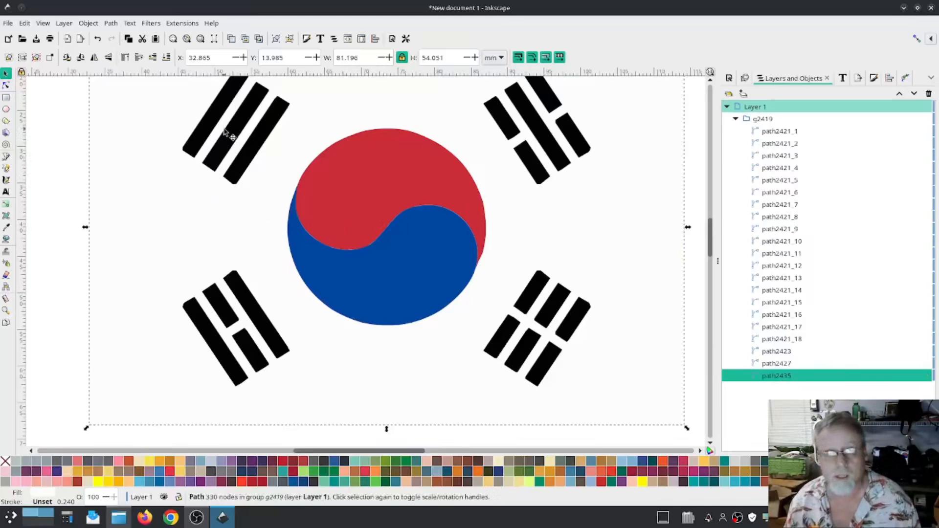
click(180, 25)
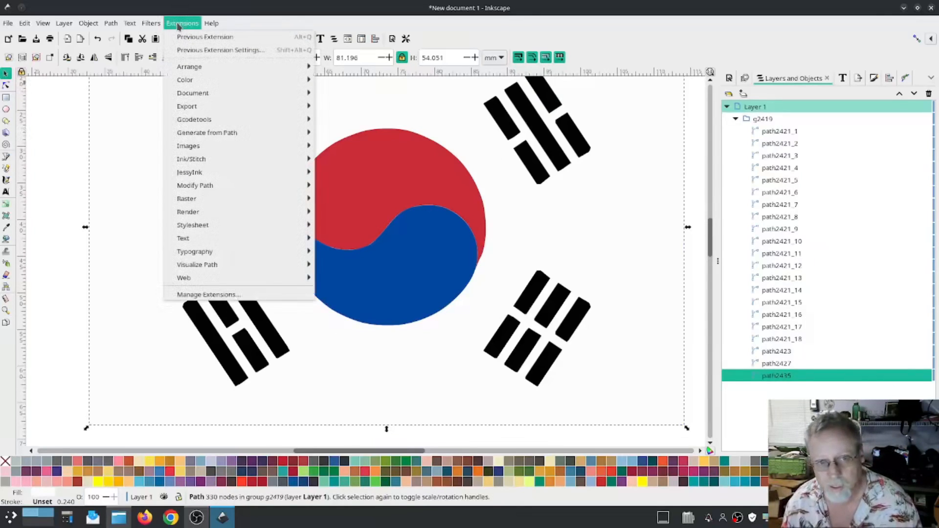
mouse_move(195, 159)
click(344, 238)
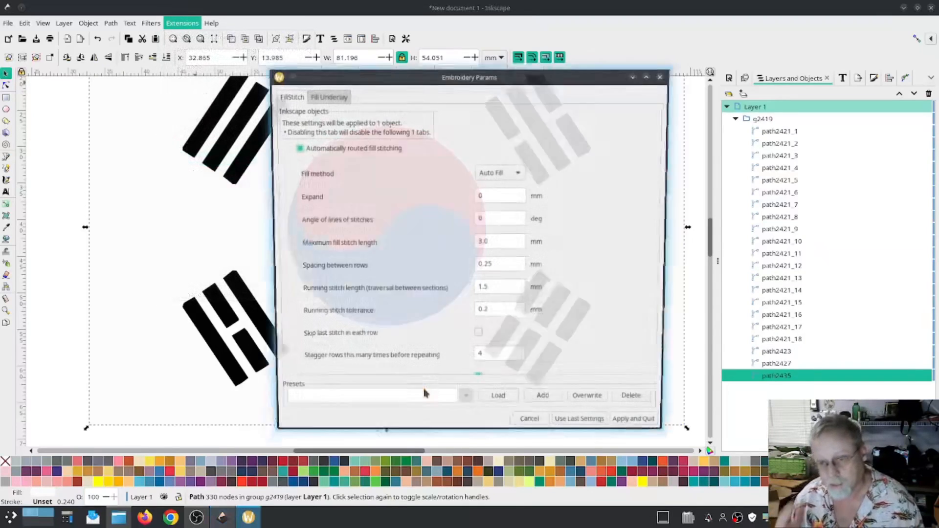
drag(386, 75, 140, 52)
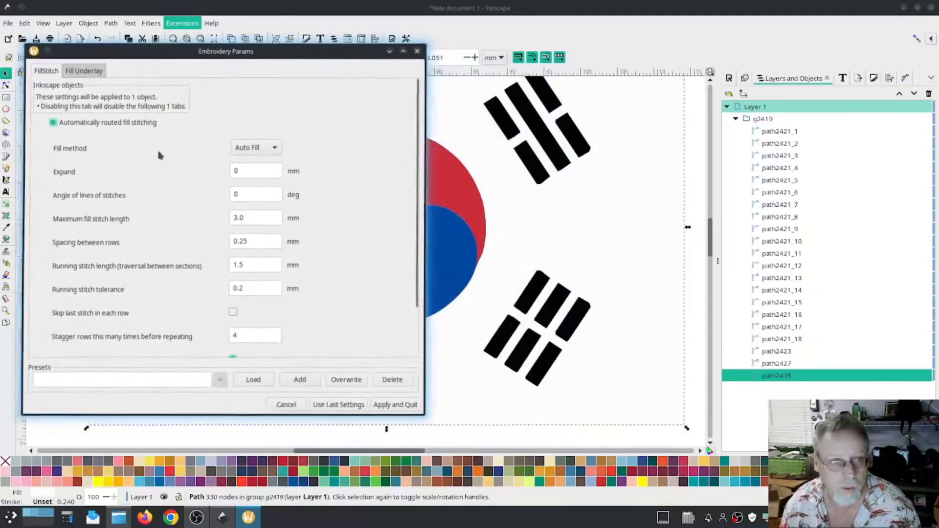
click(87, 73)
click(54, 113)
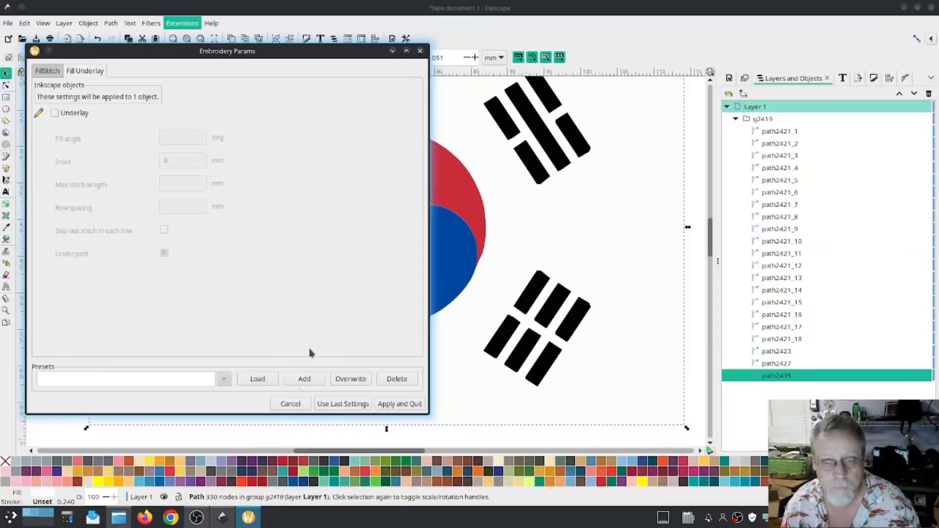
click(400, 405)
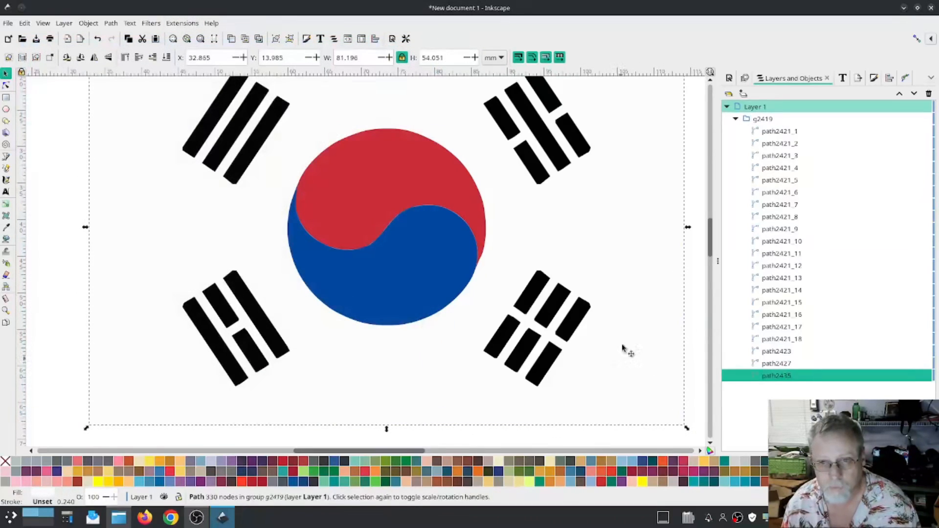
- Set the red shape's embroidery fill method to Contour Fill and apply the settings
click(386, 172)
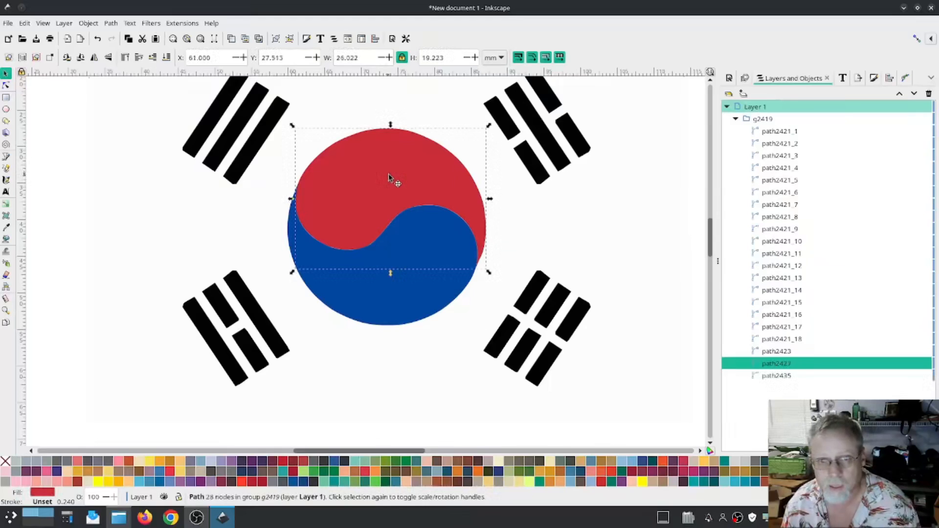
click(183, 23)
mouse_move(196, 160)
click(355, 238)
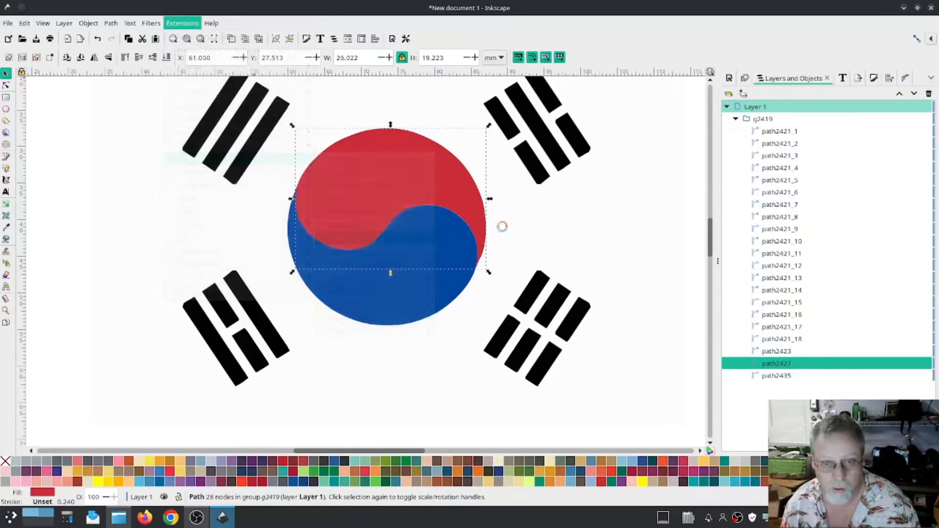
mouse_move(456, 69)
mouse_down()
mouse_move(184, 30)
mouse_move(202, 32)
mouse_up()
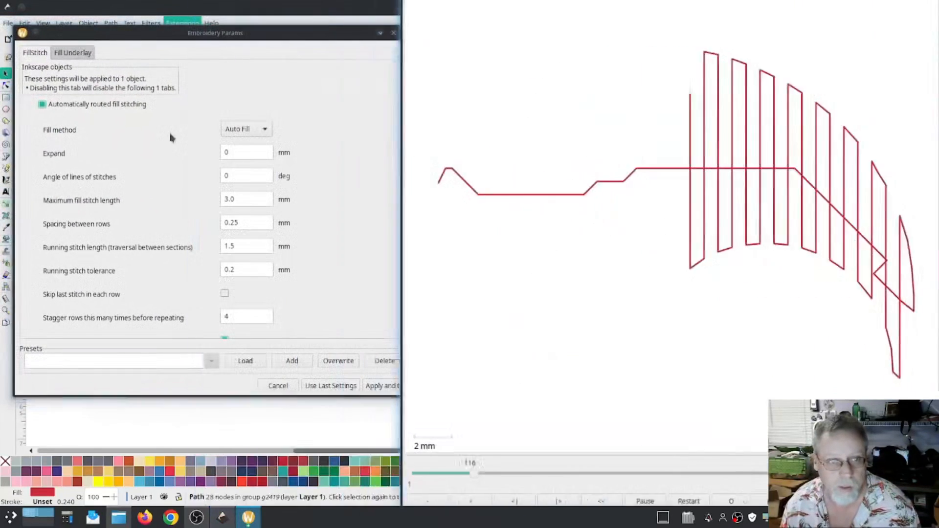
click(263, 130)
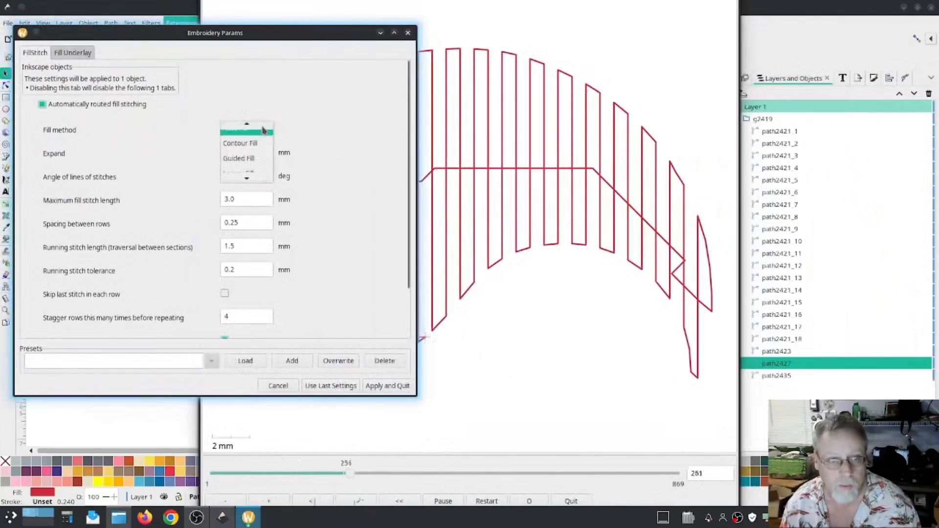
click(247, 145)
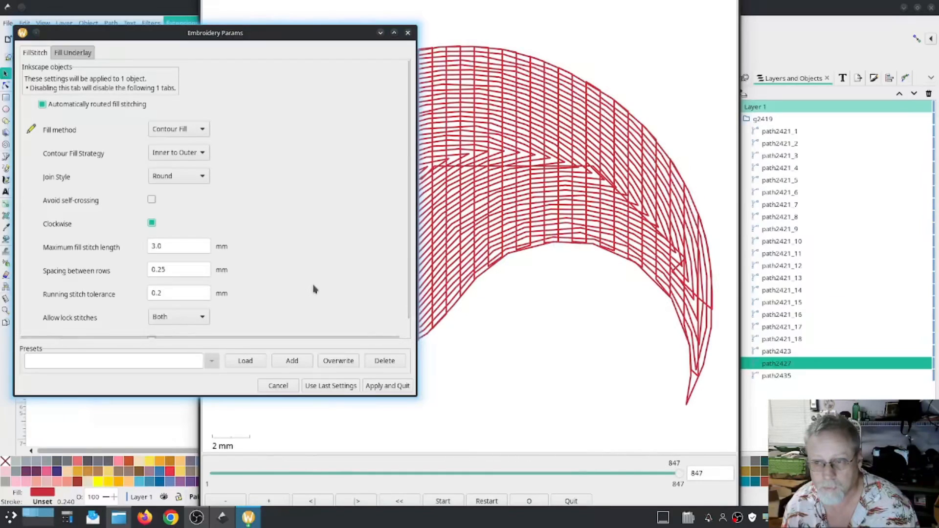
click(379, 386)
- Set the blue shape's embroidery fill method to Contour Fill and apply the settings
ctrl+click(415, 298)
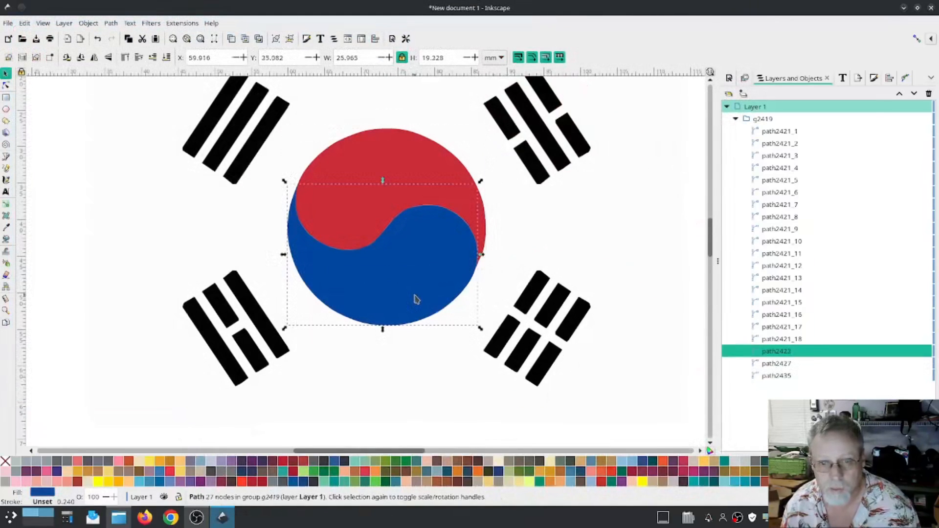
click(175, 24)
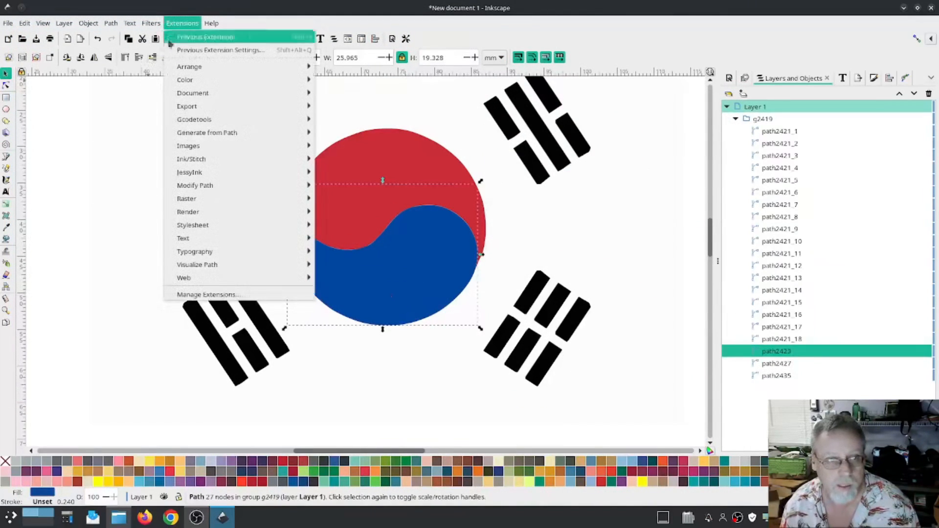
mouse_move(299, 159)
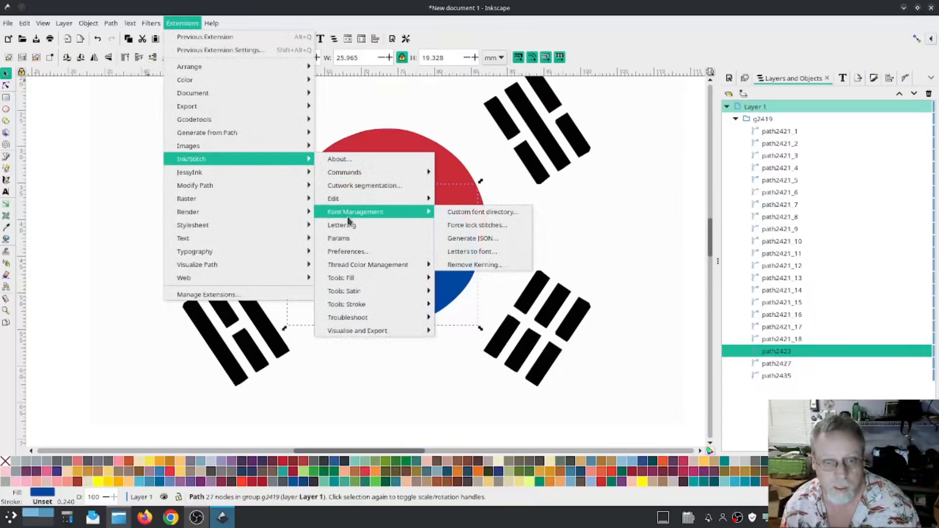
click(348, 225)
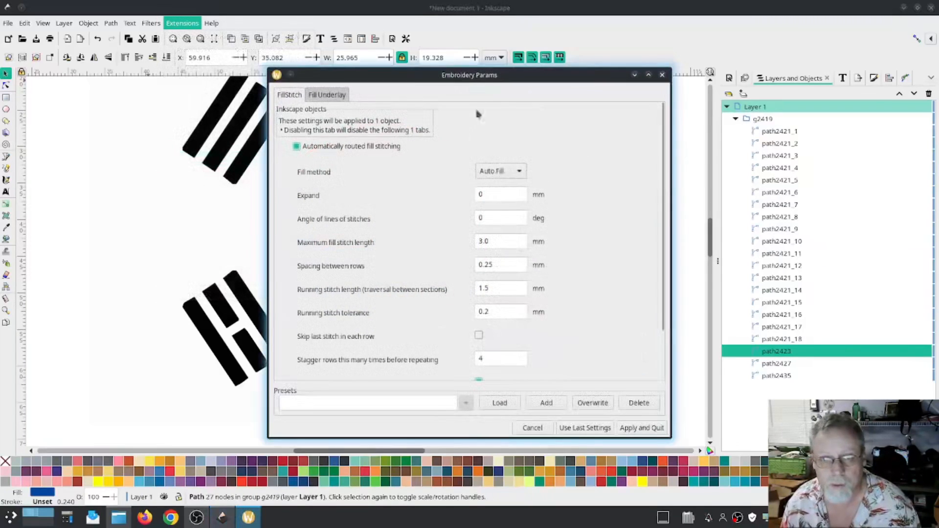
drag(383, 74, 116, 44)
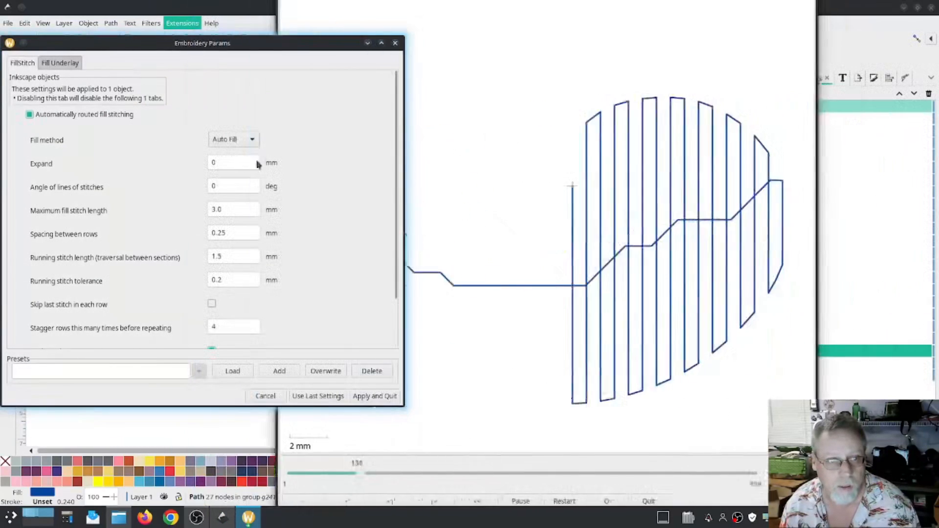
click(242, 140)
click(240, 155)
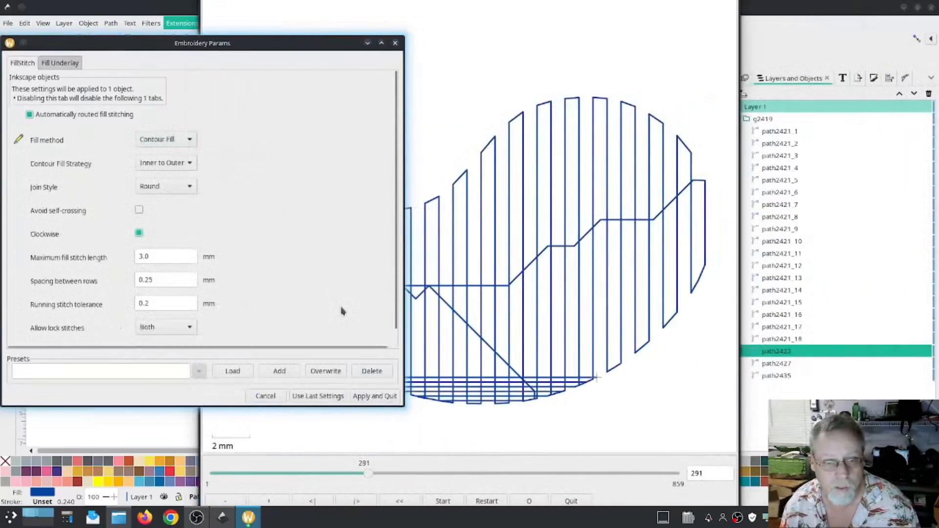
click(374, 396)
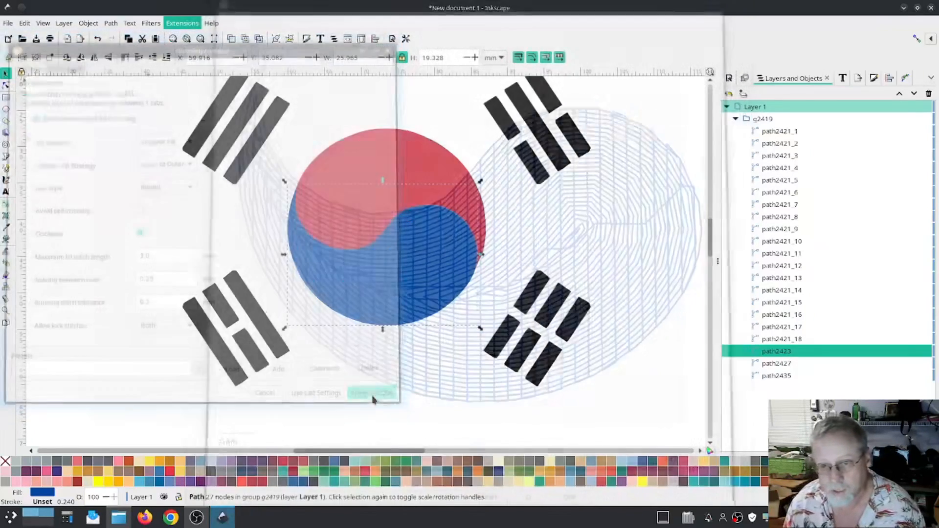
- Examine which paths in the object list correspond to the flag's black bars and the neighbouring blue shape
click(537, 292)
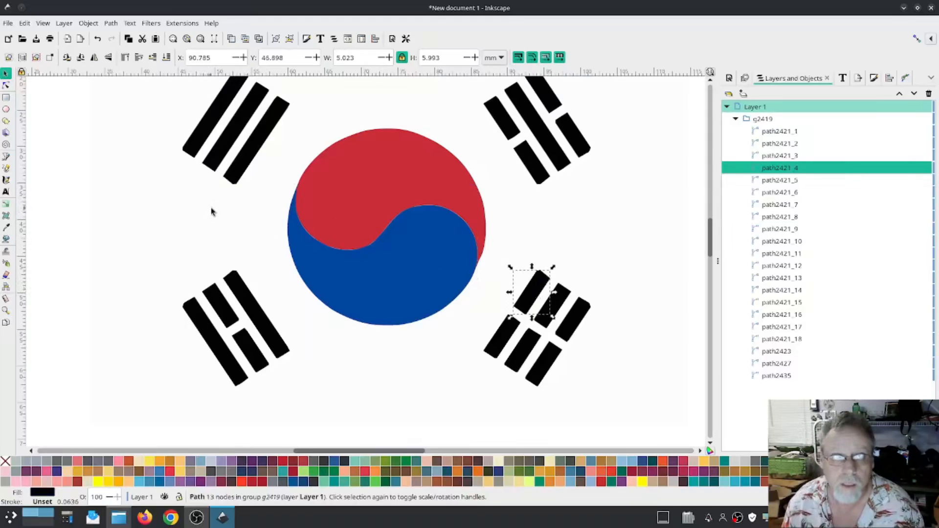
scroll(211, 211, up, 4)
click(243, 191)
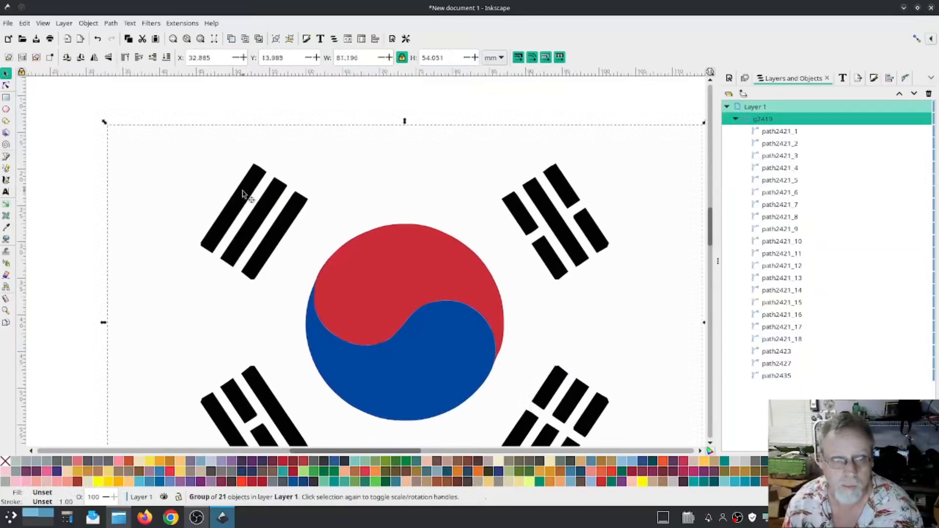
ctrl+click(248, 189)
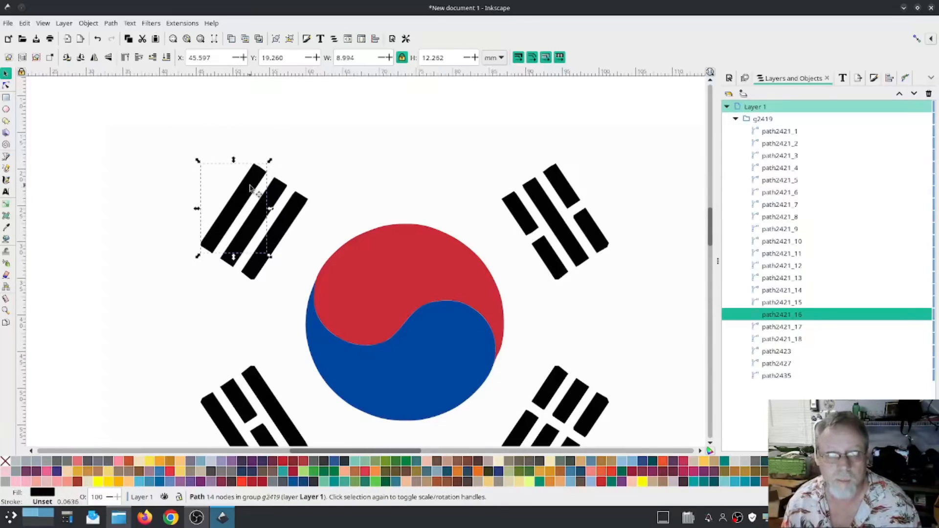
shift+click(278, 188)
ctrl+click(254, 182)
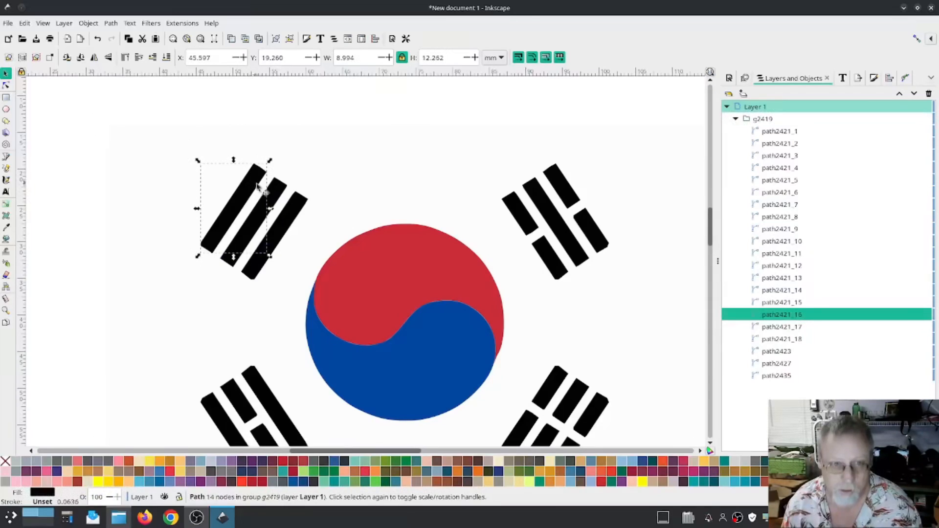
click(785, 328)
click(787, 340)
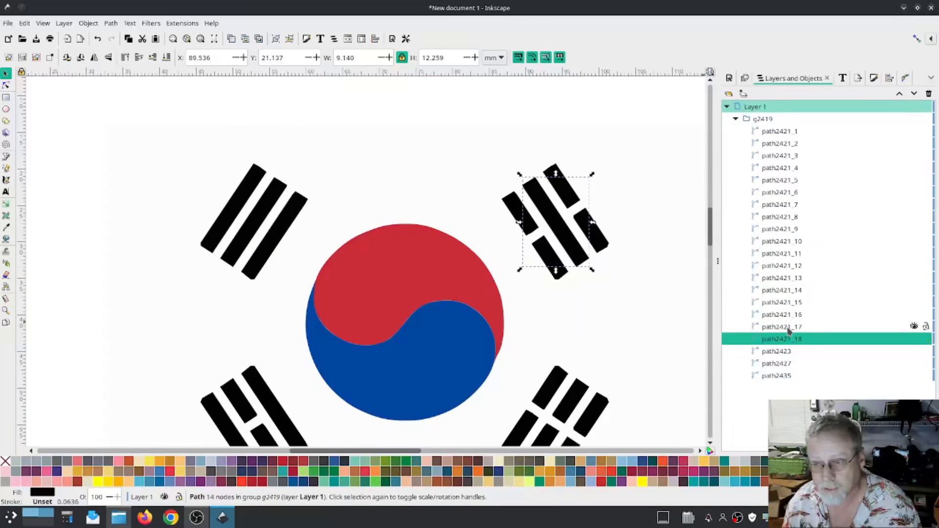
click(788, 329)
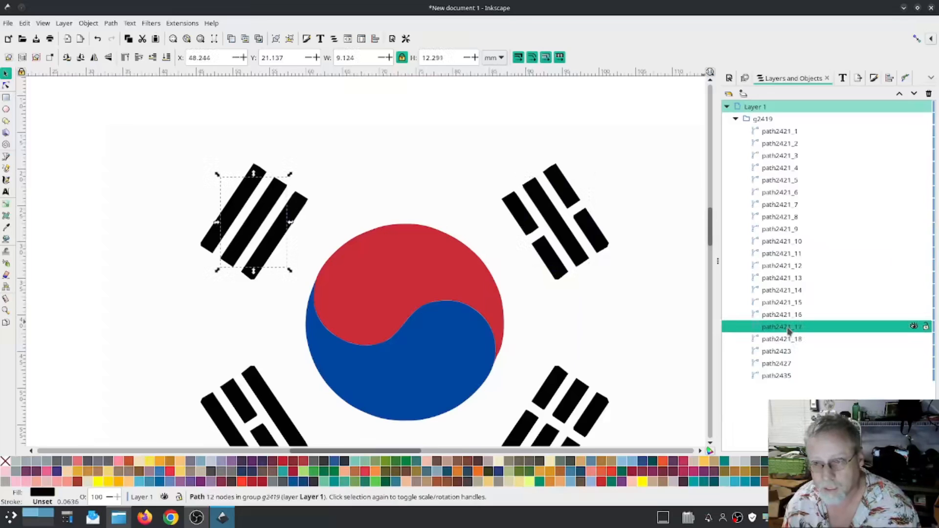
click(790, 341)
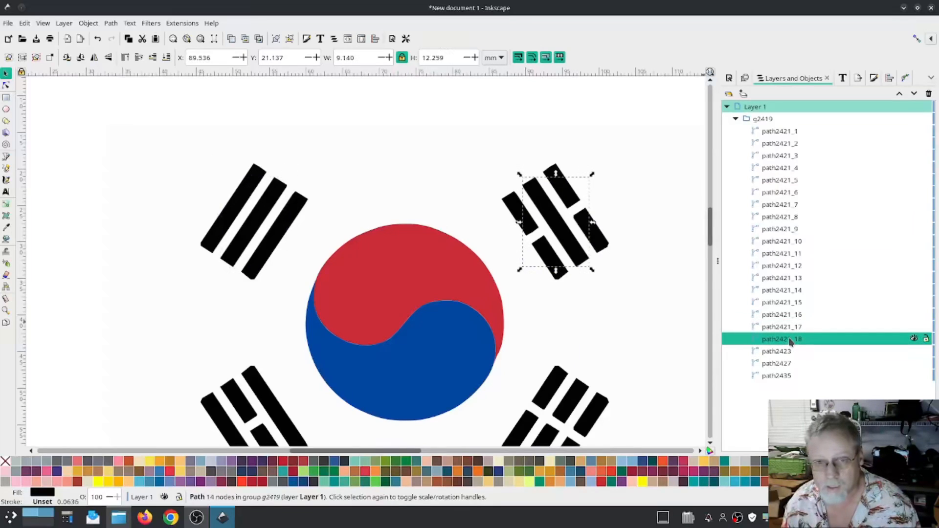
click(788, 352)
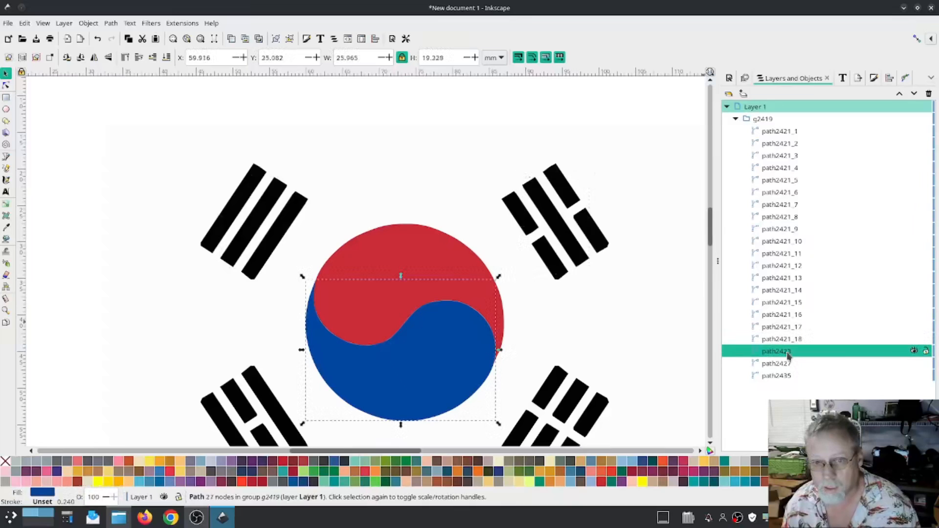
click(791, 341)
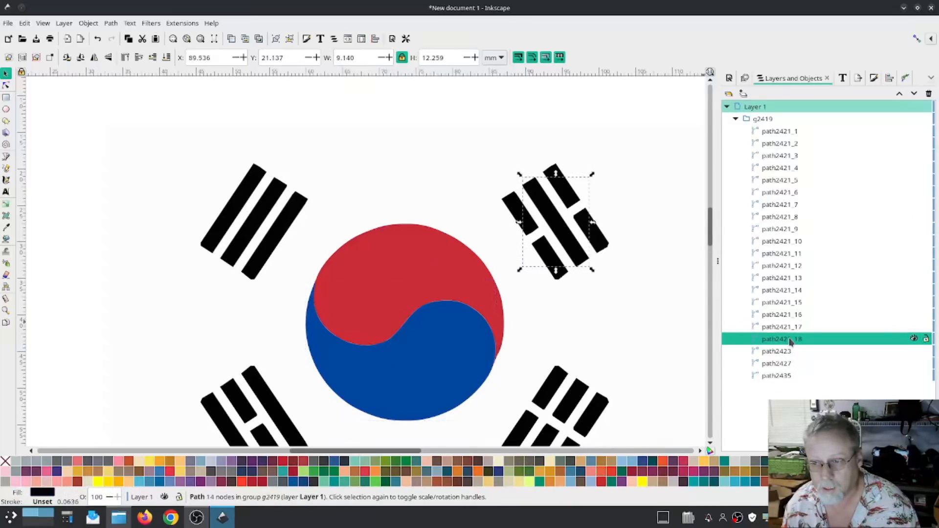
right_click(773, 207)
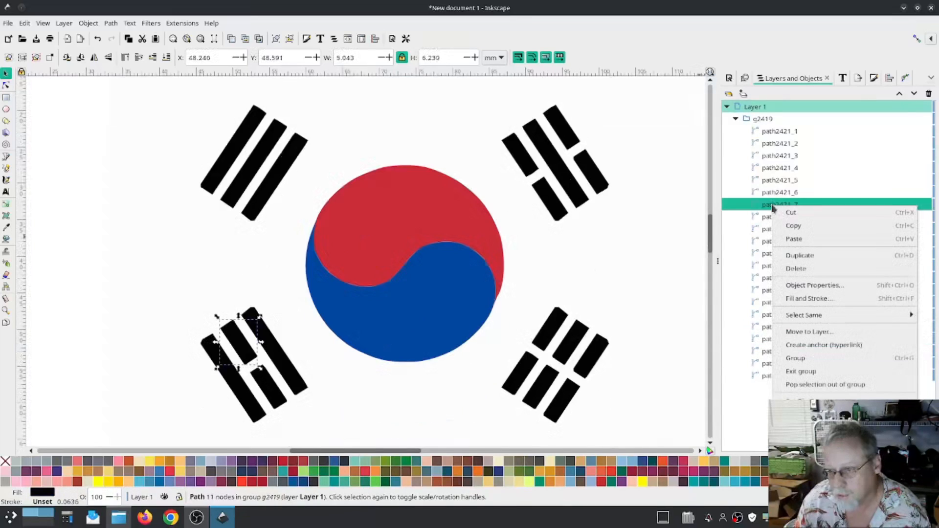
click(637, 227)
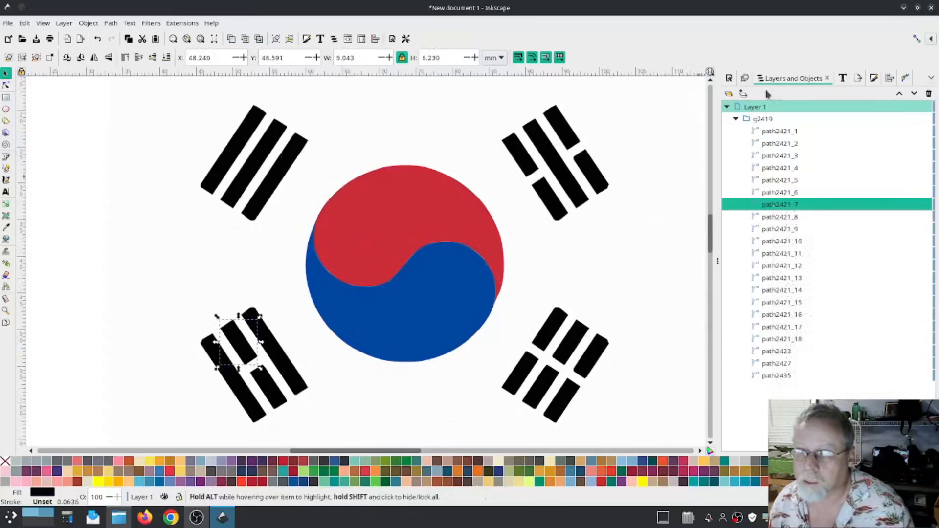
- Add a new layer named black above the current Layer 1
right_click(759, 110)
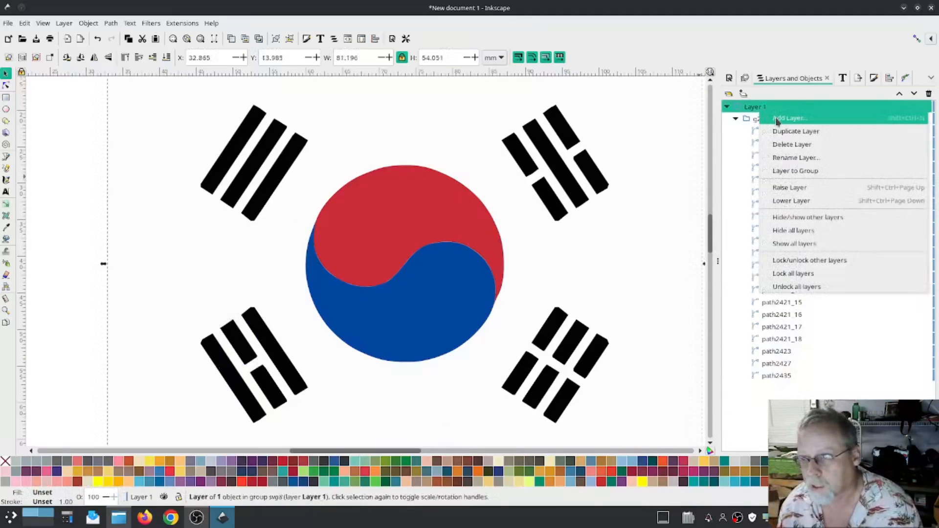
click(776, 118)
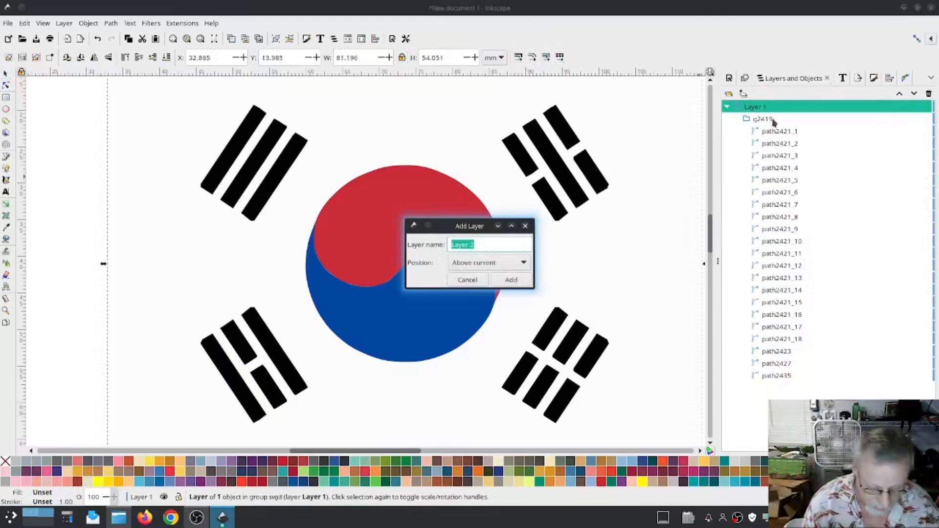
text(black)
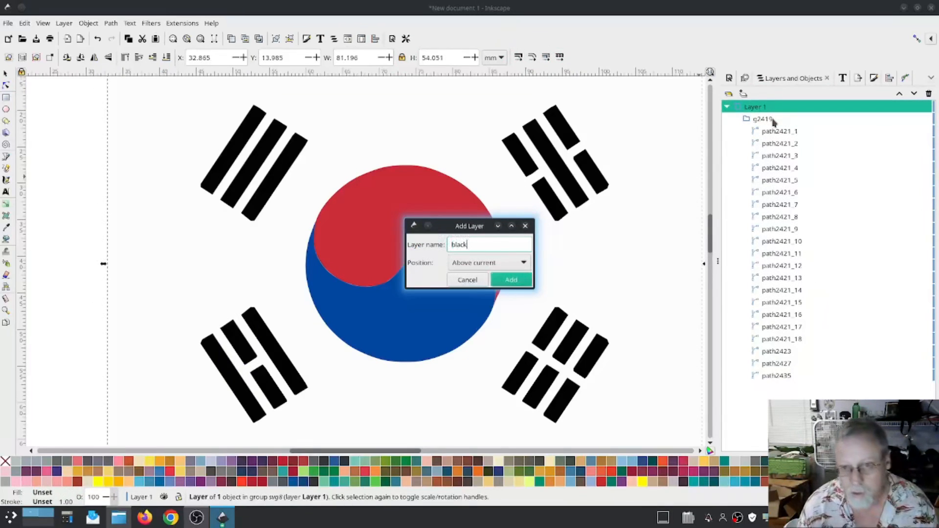
key(Return)
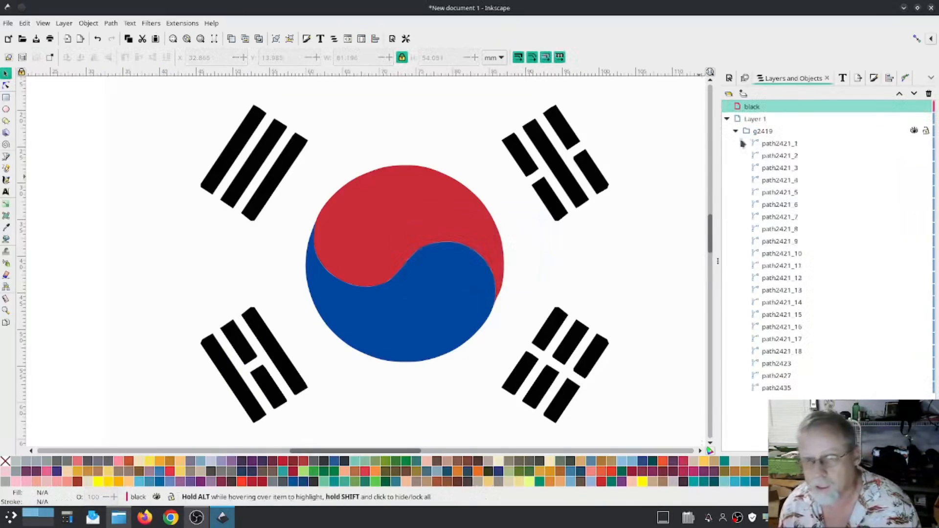
- Move the outermost bar of the flag's upper-left trigram, path2421_16, to the black layer
click(237, 145)
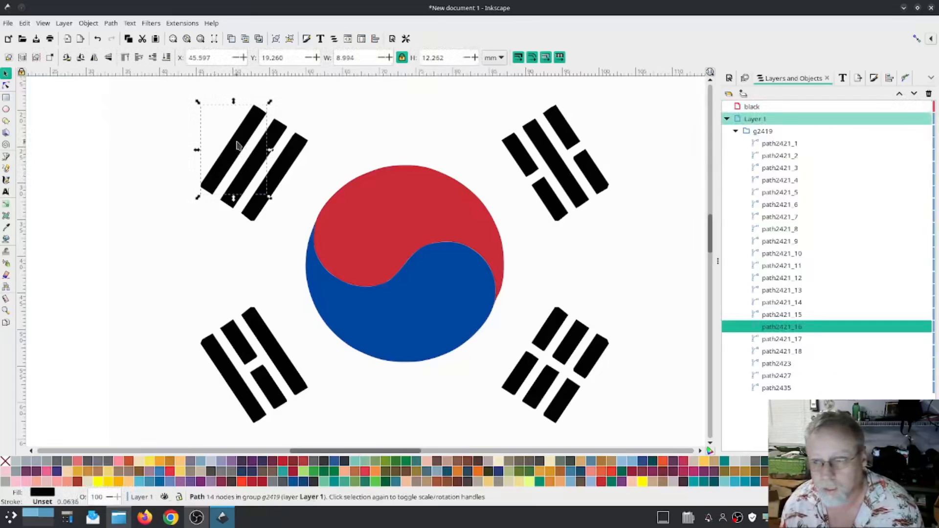
right_click(789, 328)
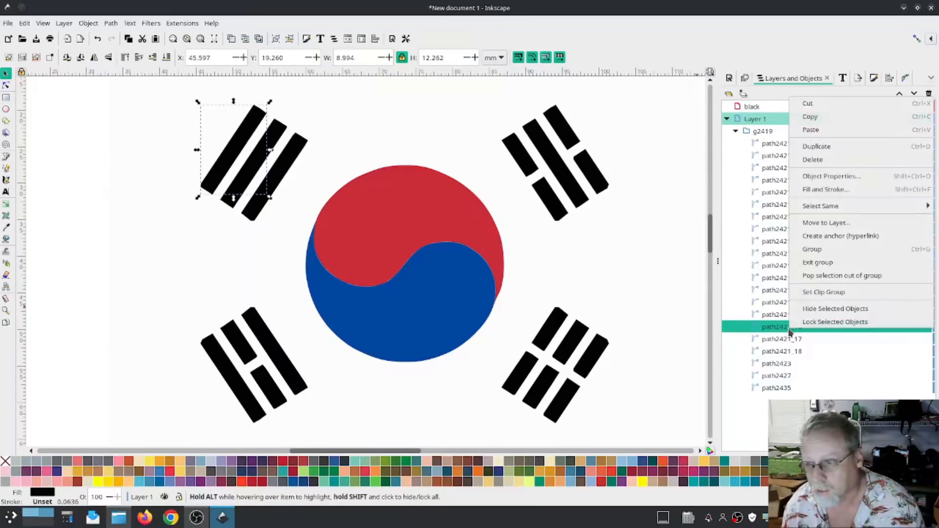
click(826, 223)
click(465, 217)
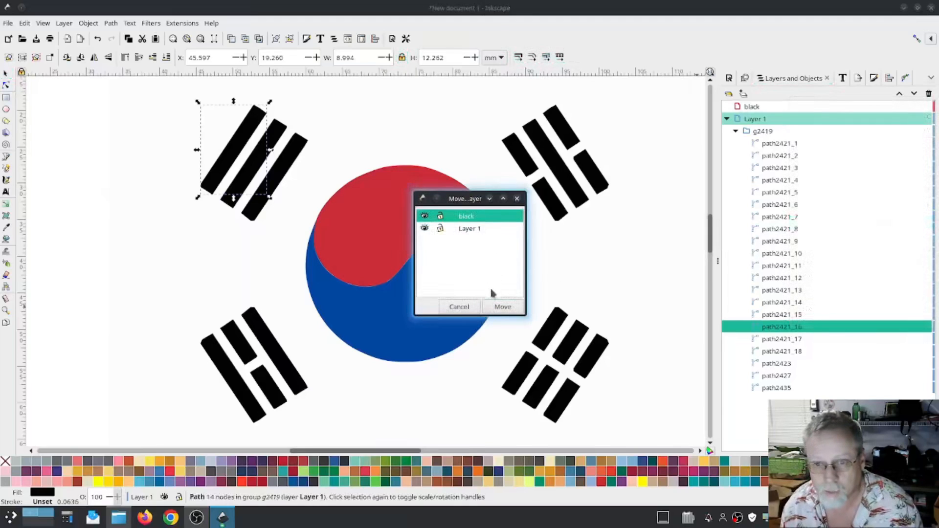
click(503, 307)
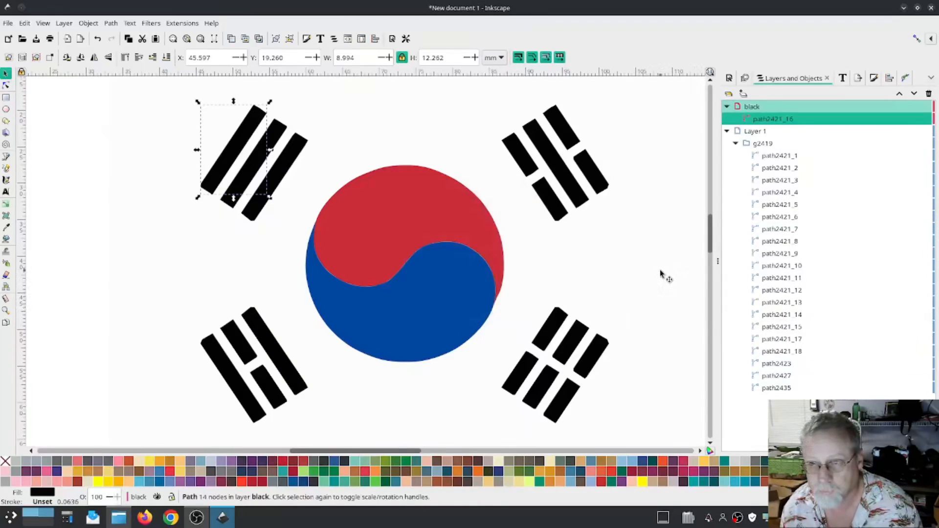
- Move the middle bar of the upper-left trigram, path2421_17, to the black layer
click(293, 139)
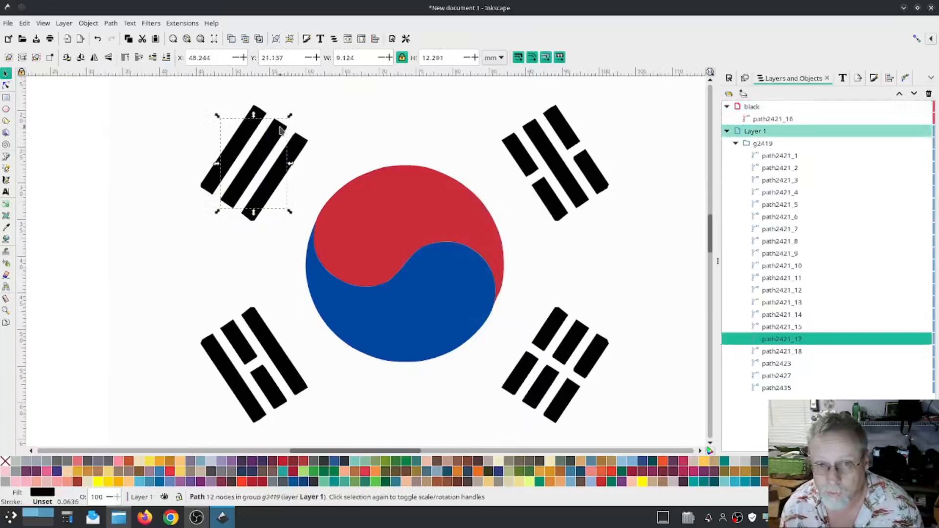
right_click(776, 344)
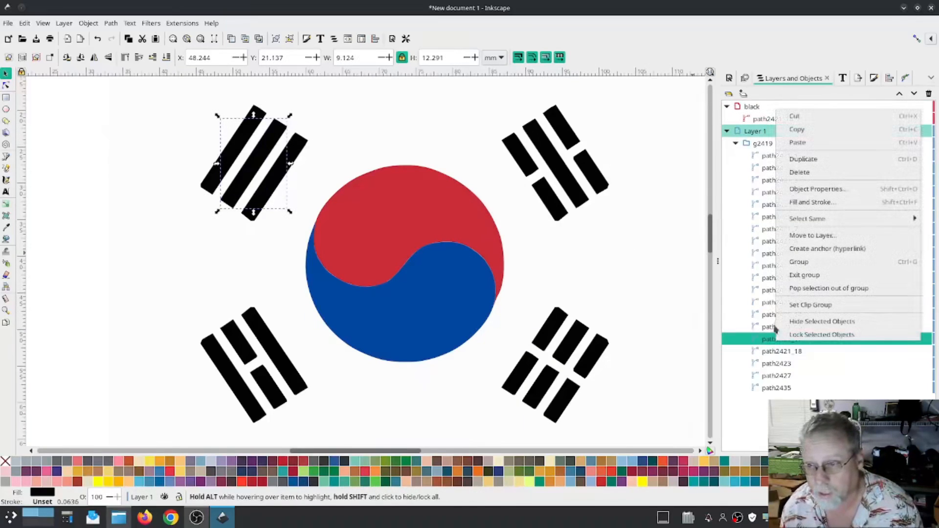
click(812, 235)
click(472, 217)
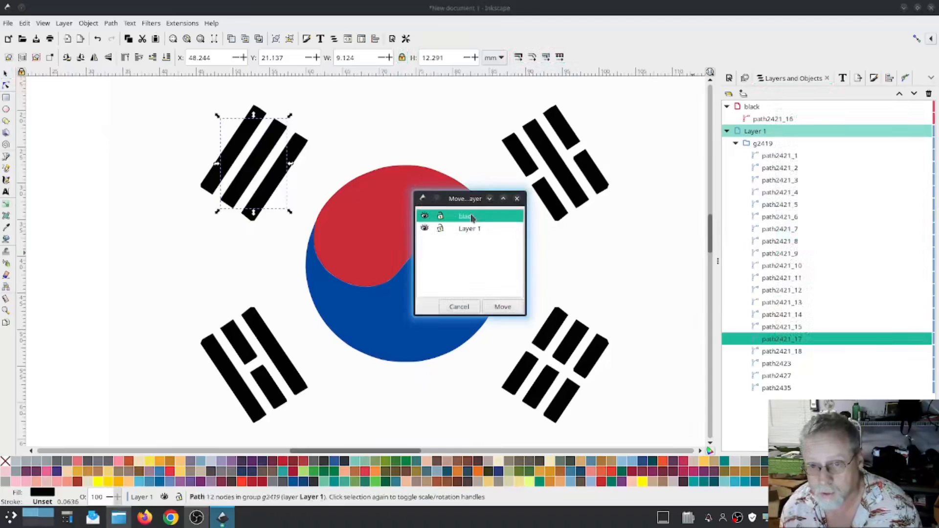
click(503, 307)
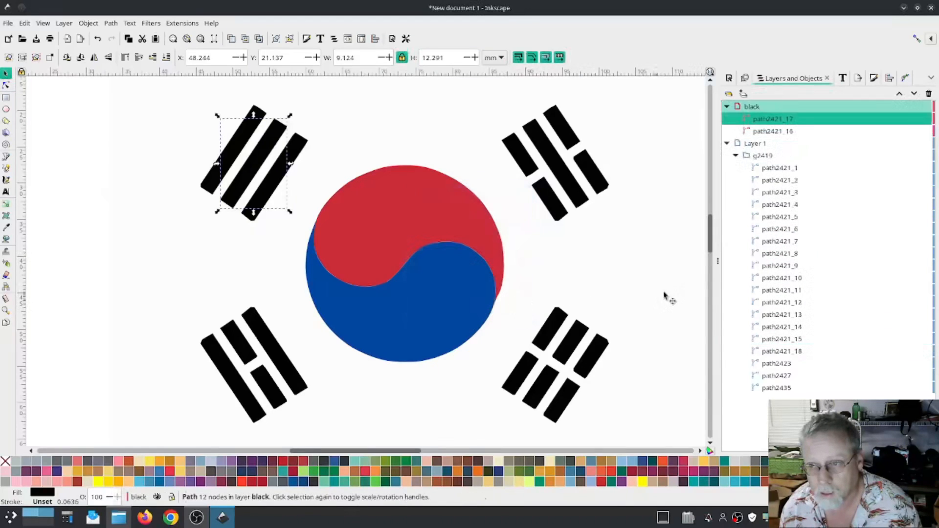
- Move the upper-left trigram's innermost bar, path2421_14, to the top of the black layer and check the three bars' stacking order
click(299, 147)
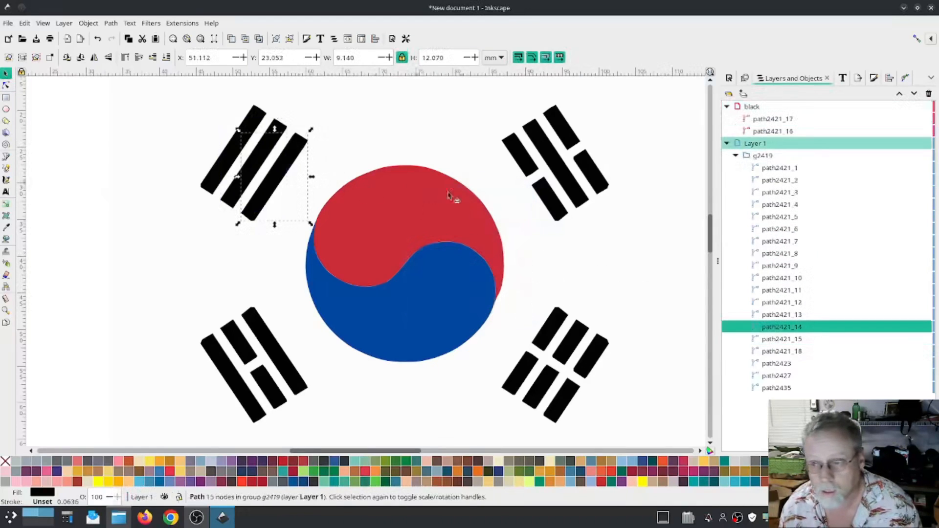
drag(785, 328, 796, 111)
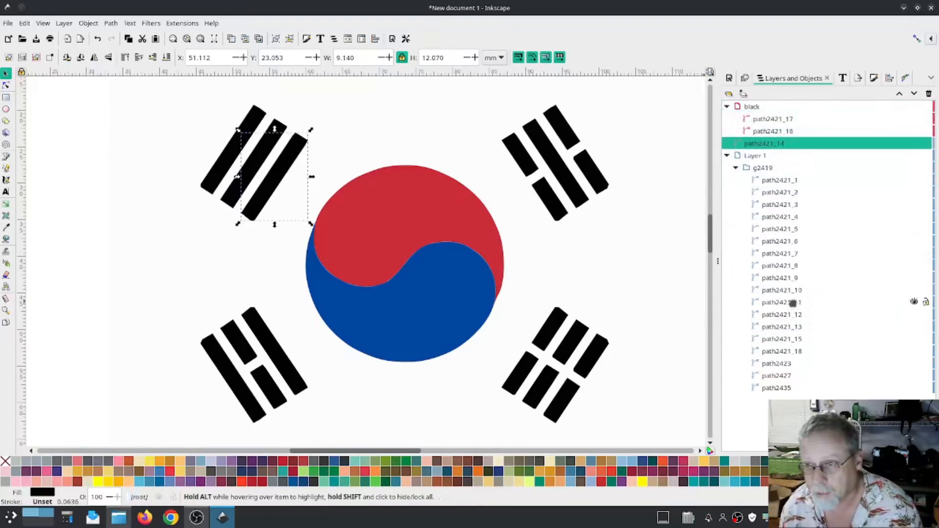
drag(764, 144, 794, 115)
click(773, 142)
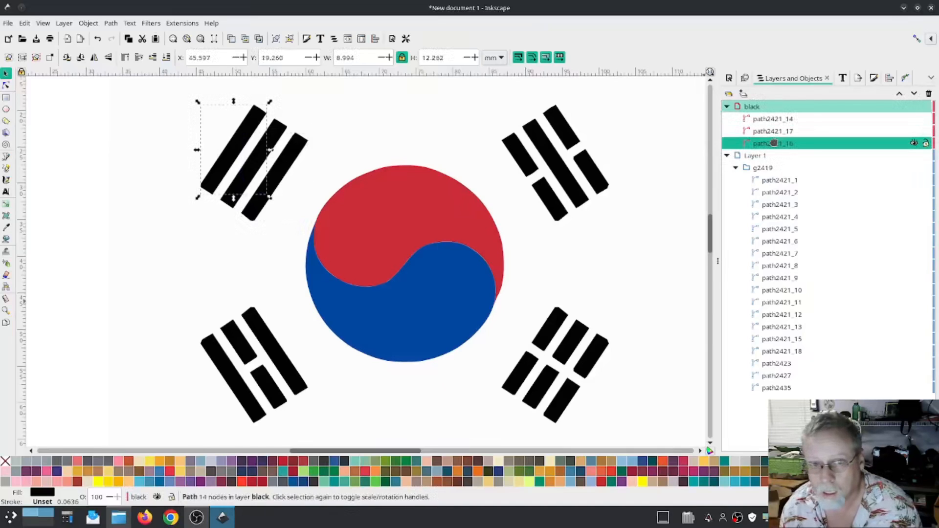
click(774, 129)
click(773, 120)
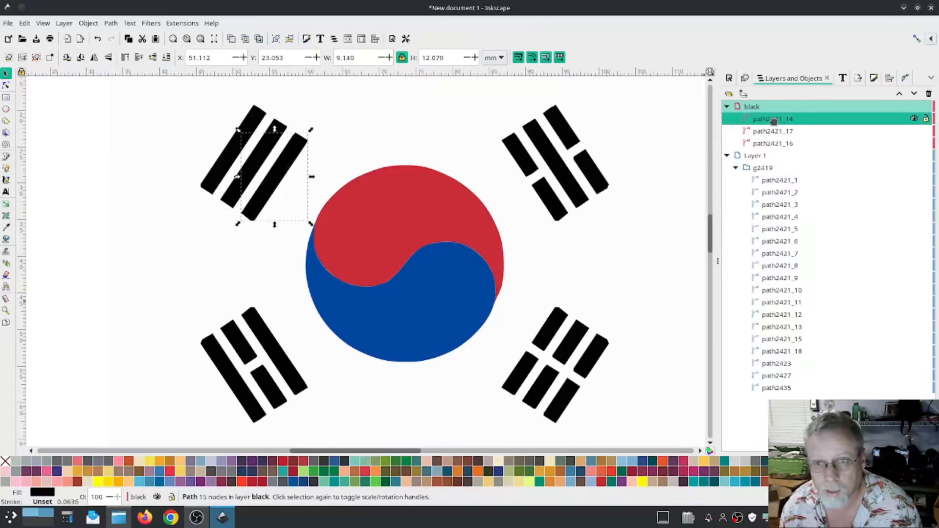
- Move the upper-right trigram's two inner short bars and its long middle bar, in that order, to the top of the black layer
click(518, 153)
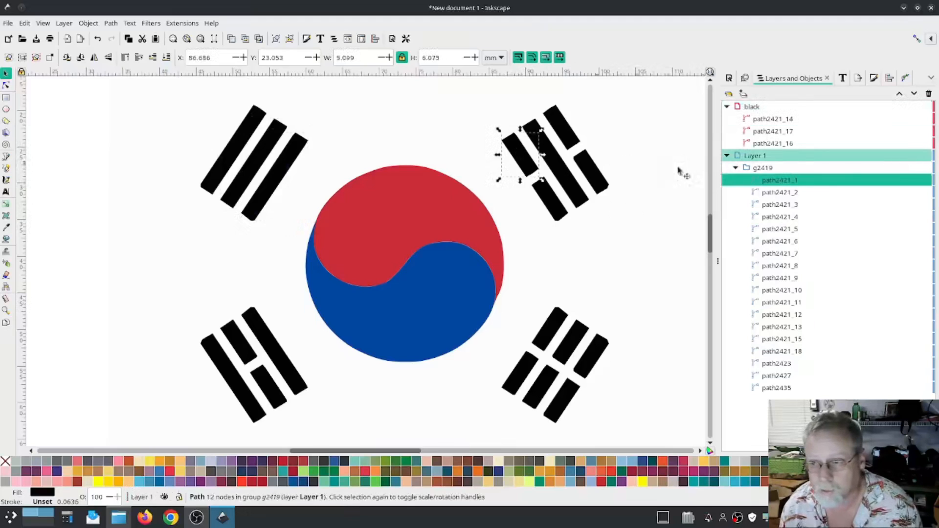
drag(787, 185, 789, 112)
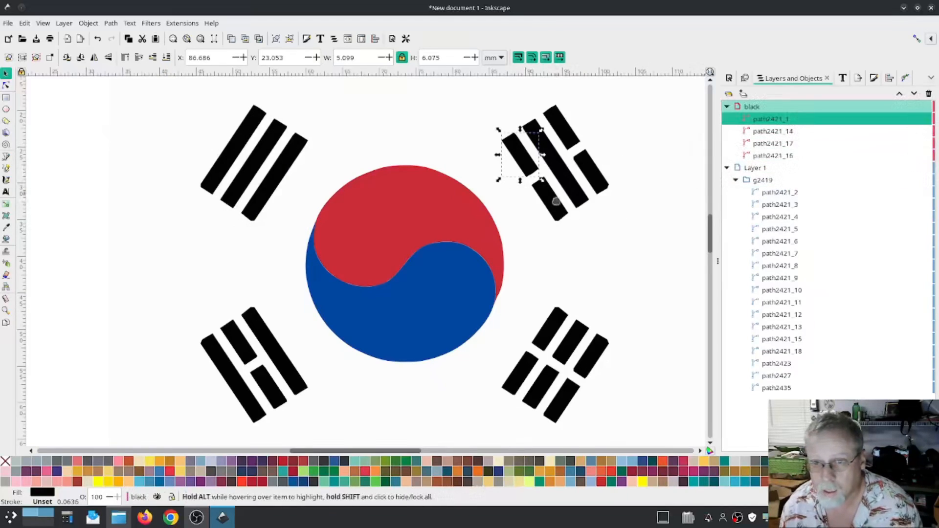
click(559, 189)
key(shift+Page_Up)
click(542, 136)
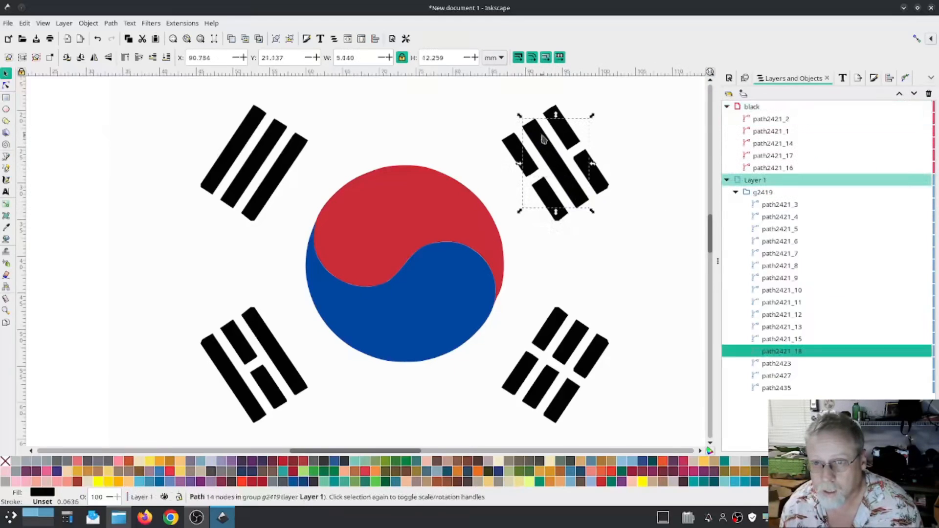
key(shift+Page_Up)
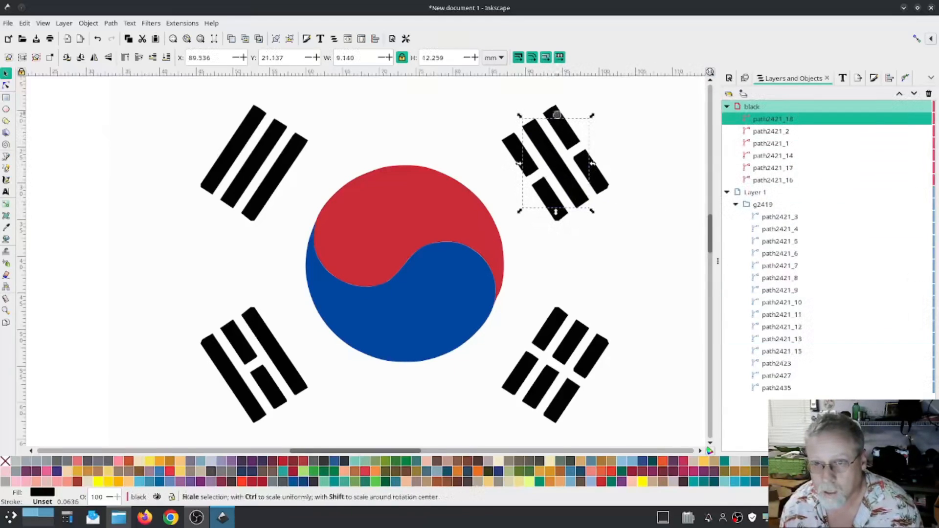
- Move the upper-right trigram's two outer short bars, path2421_5 and path2421_8, to the top of the black layer
click(557, 115)
key(shift+Page_Up)
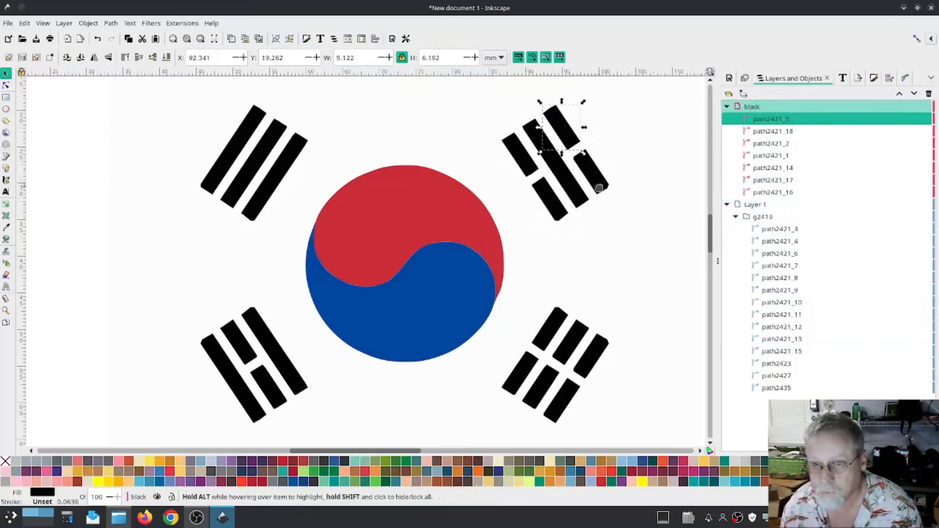
click(597, 185)
key(shift+Page_Up)
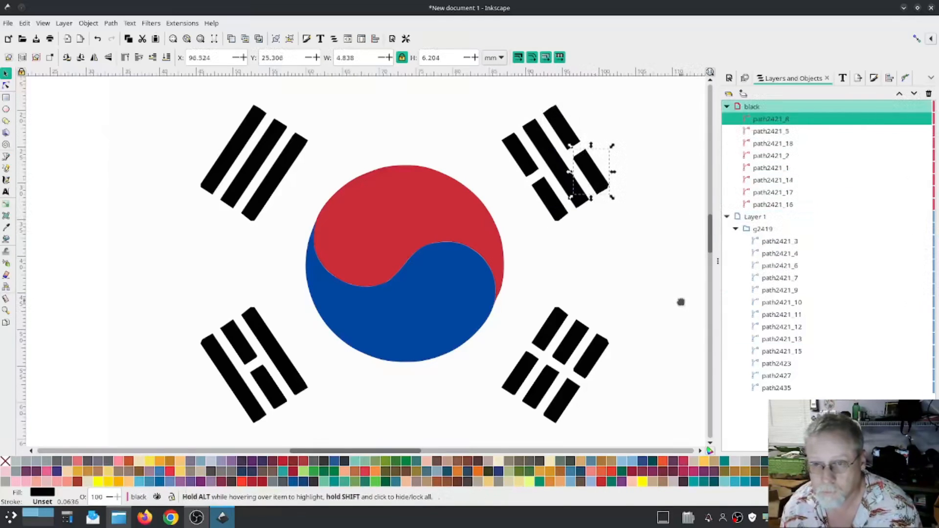
- Move the two halves of the lower-right trigram's innermost bar, path2421_4 and path2421_3, to the top of the black layer
click(541, 135)
click(265, 339)
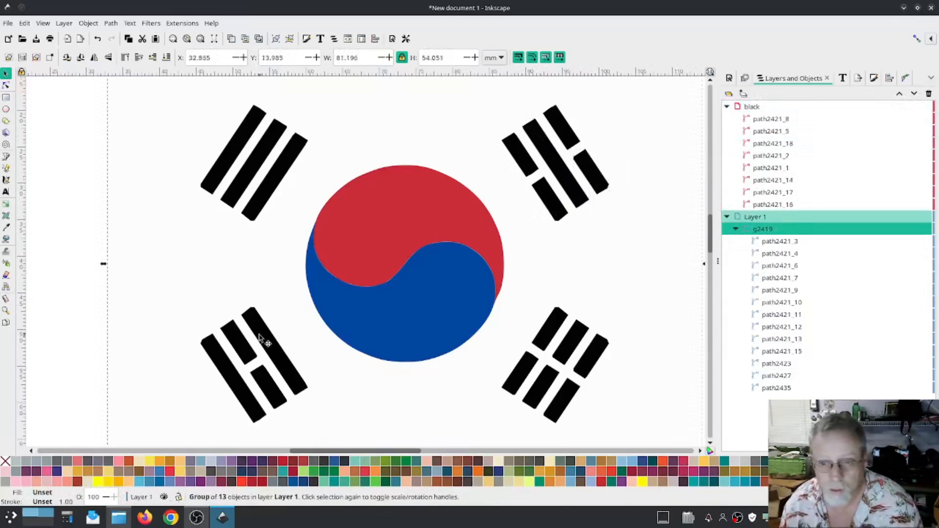
ctrl+click(553, 326)
key(shift+Page_Up)
ctrl+click(584, 331)
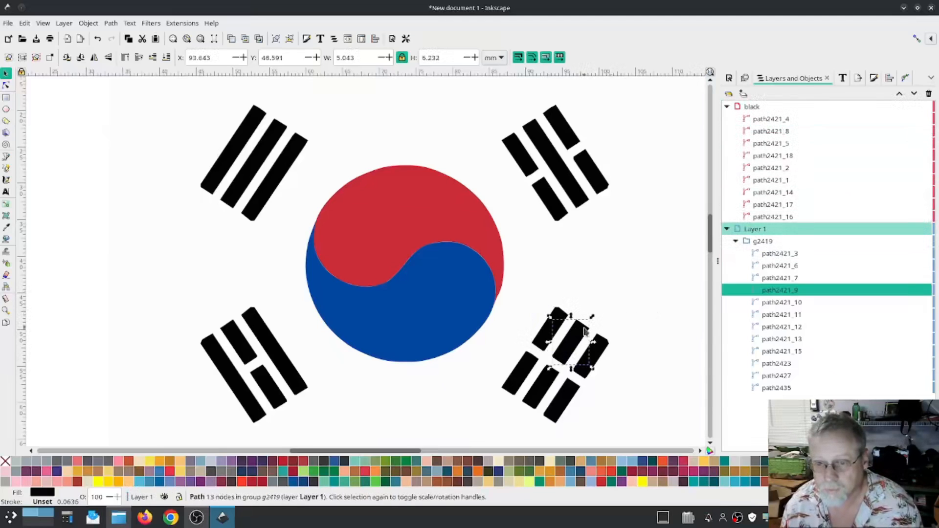
ctrl+click(533, 364)
key(shift+Page_Up)
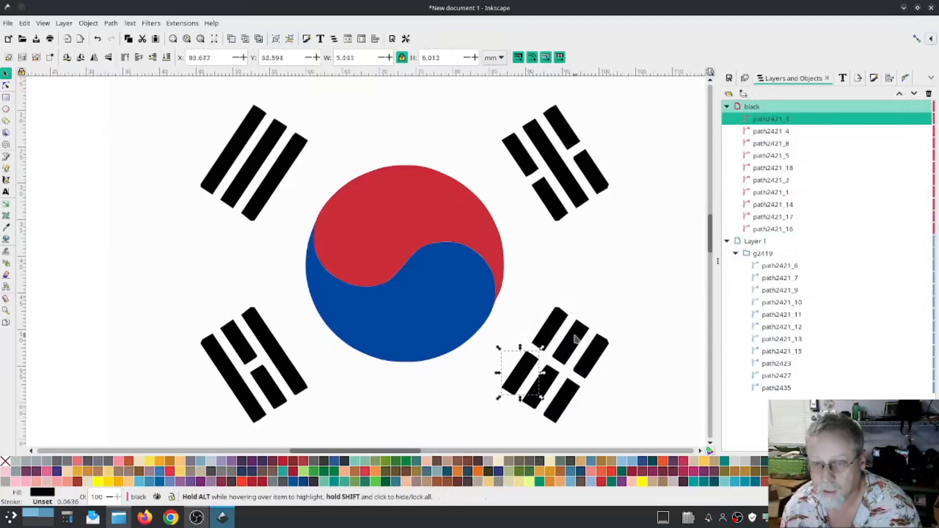
- Move the two halves of the lower-right trigram's middle bar, path2421_12 and path2421_9, to the top of the black layer
ctrl+click(577, 340)
ctrl+click(540, 387)
drag(795, 325, 815, 116)
ctrl+click(578, 337)
drag(780, 303, 816, 118)
- Move the two halves of the lower-right trigram's outermost bar, path2421_11 and path2421_6, to the top of the black layer
click(600, 345)
drag(776, 329, 804, 118)
click(562, 412)
drag(791, 303, 814, 118)
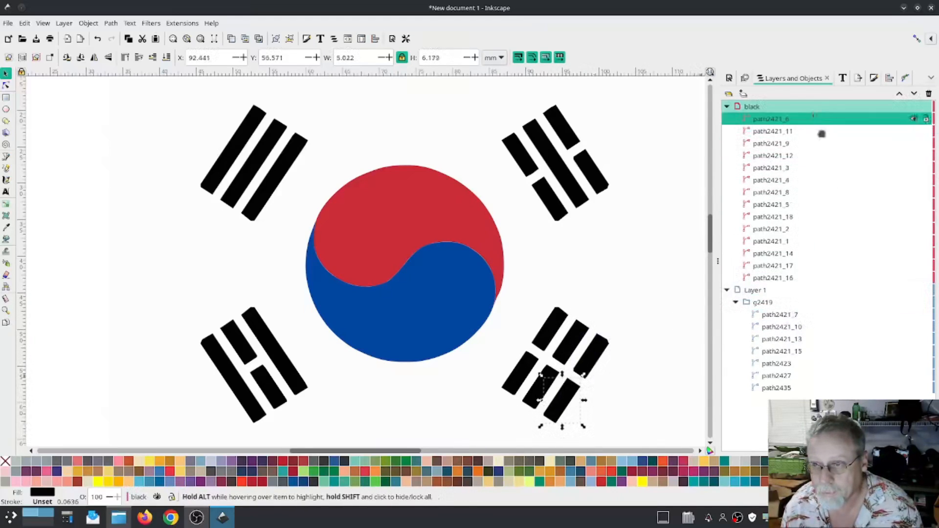
- Move the lower-left trigram's bars path2421_13, path2421_7, path2421_10 and path2421_15, in that order, to the top of the black layer
click(299, 381)
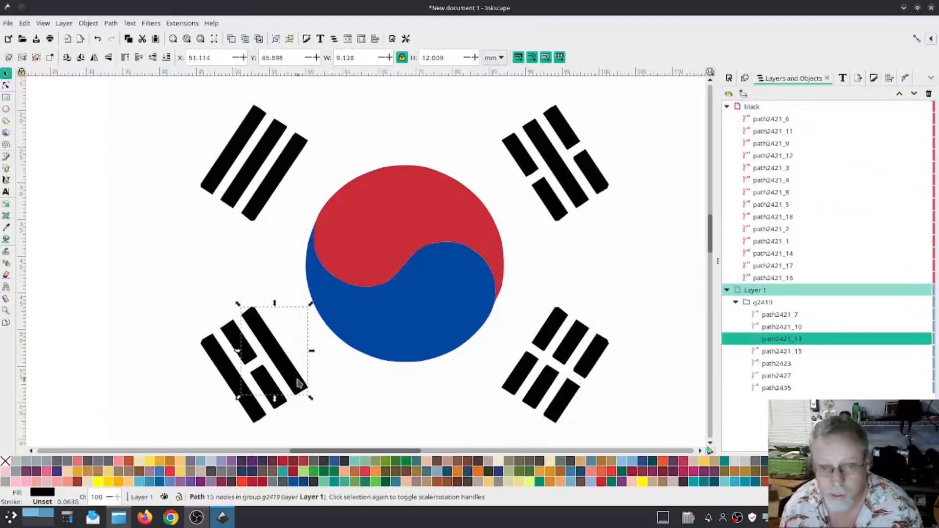
click(787, 341)
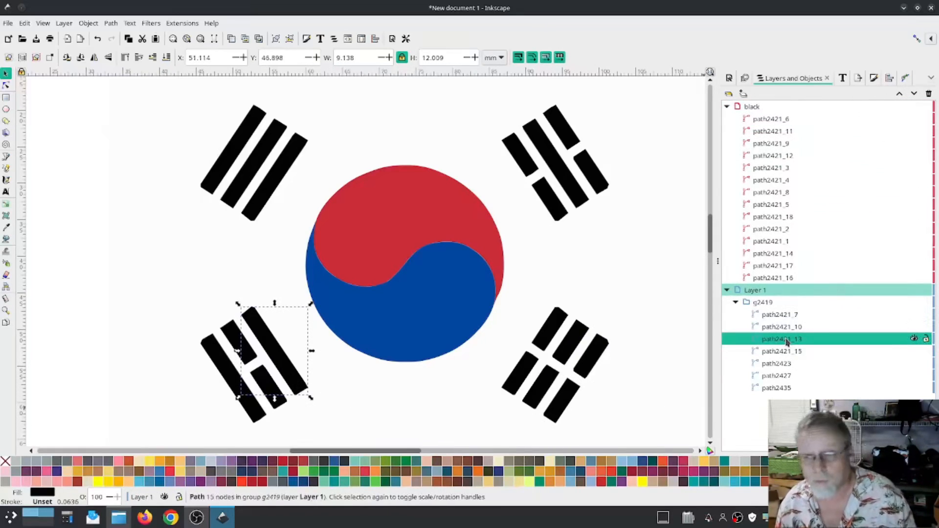
drag(786, 341, 818, 117)
click(231, 333)
drag(779, 326, 834, 118)
click(779, 340)
drag(779, 341, 834, 119)
click(232, 368)
drag(782, 351, 834, 119)
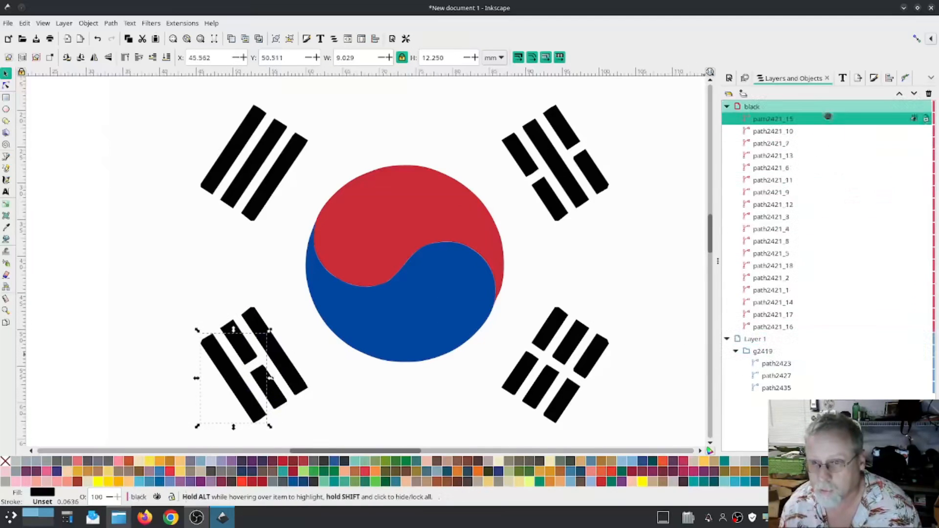
- Check which flag shapes path2423, path2427 and path2435 in group g2419 correspond to
click(781, 363)
click(783, 376)
click(778, 387)
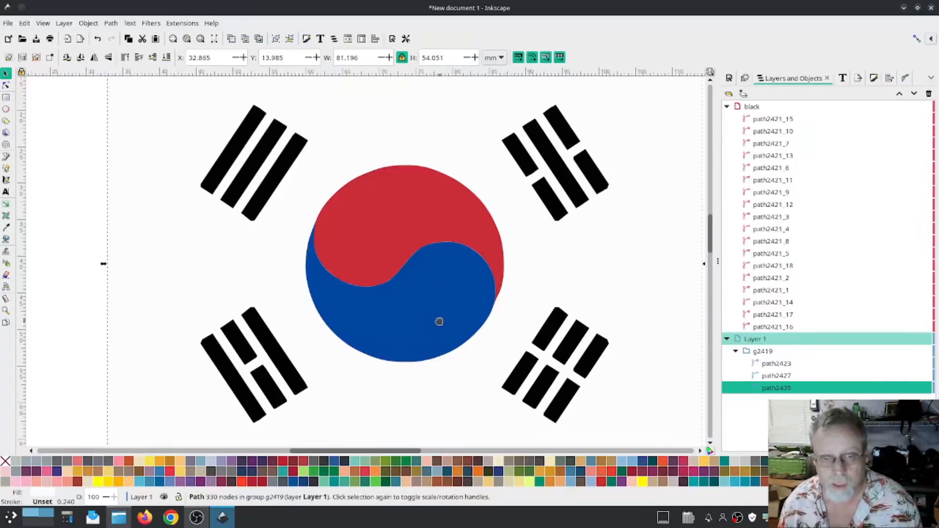
scroll(438, 321, down, 1)
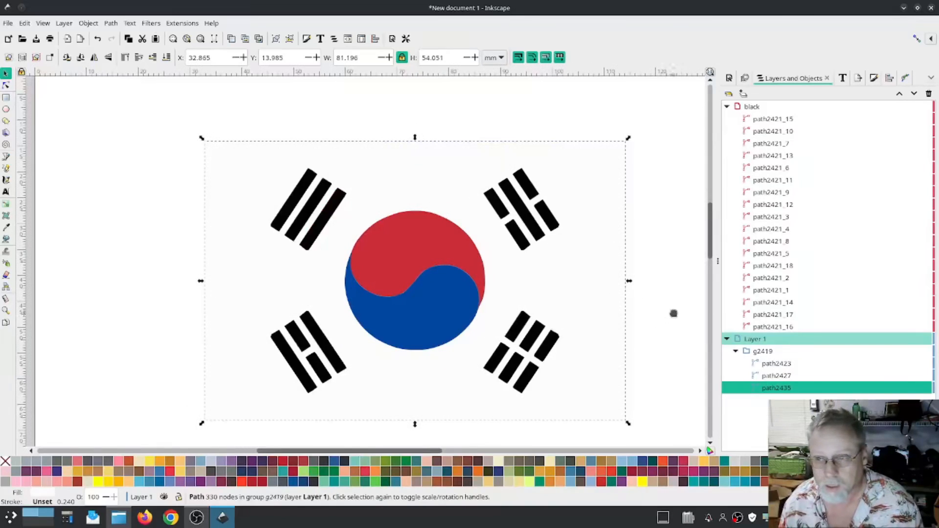
- Select all bars of the upper-left and lower-right trigrams together in the black layer
click(303, 189)
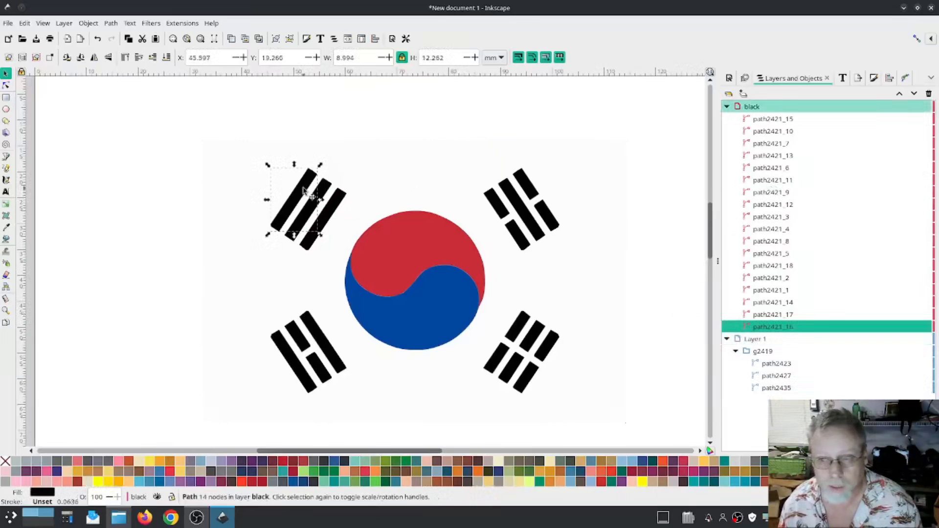
shift+click(779, 315)
shift+click(778, 303)
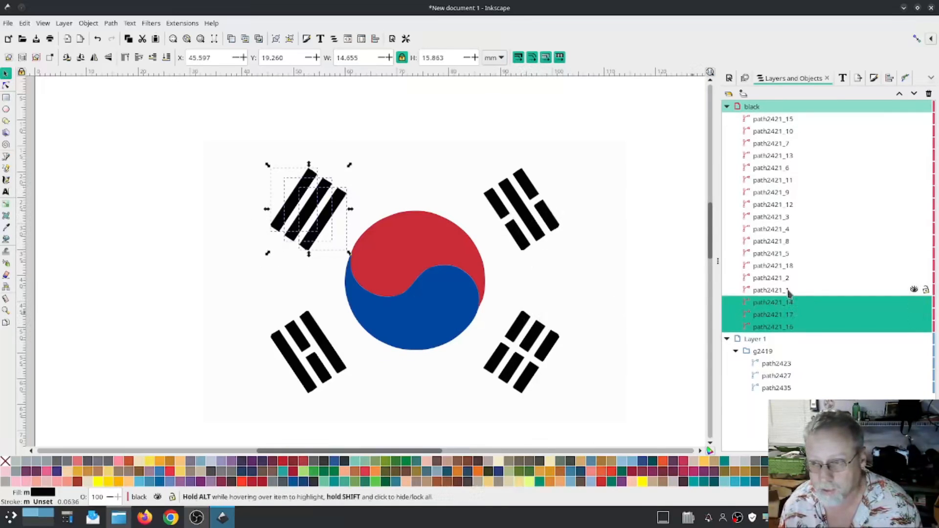
ctrl+click(780, 230)
ctrl+click(777, 216)
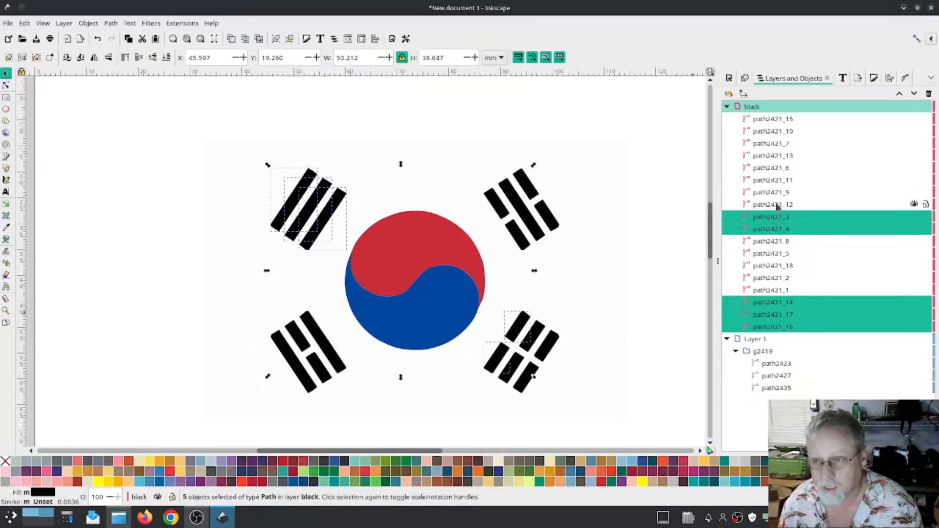
ctrl+click(776, 204)
ctrl+click(775, 192)
ctrl+click(774, 180)
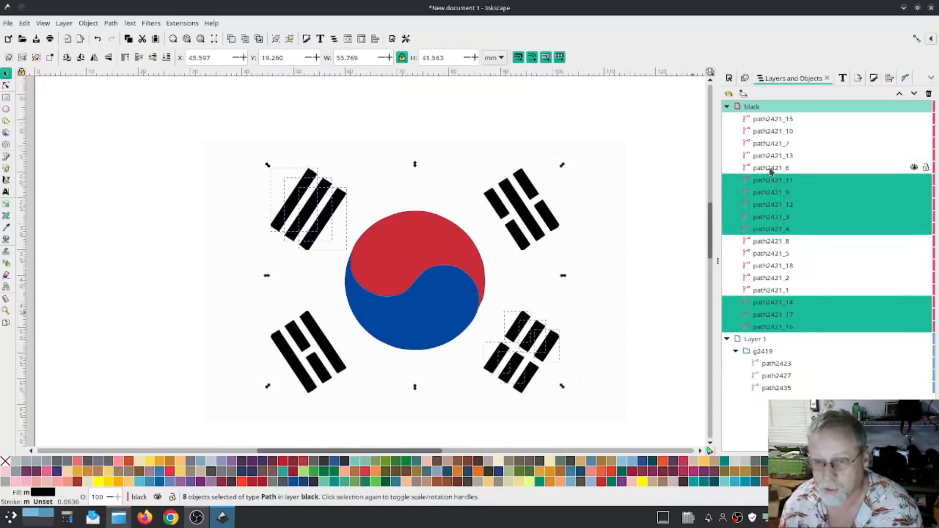
ctrl+click(771, 168)
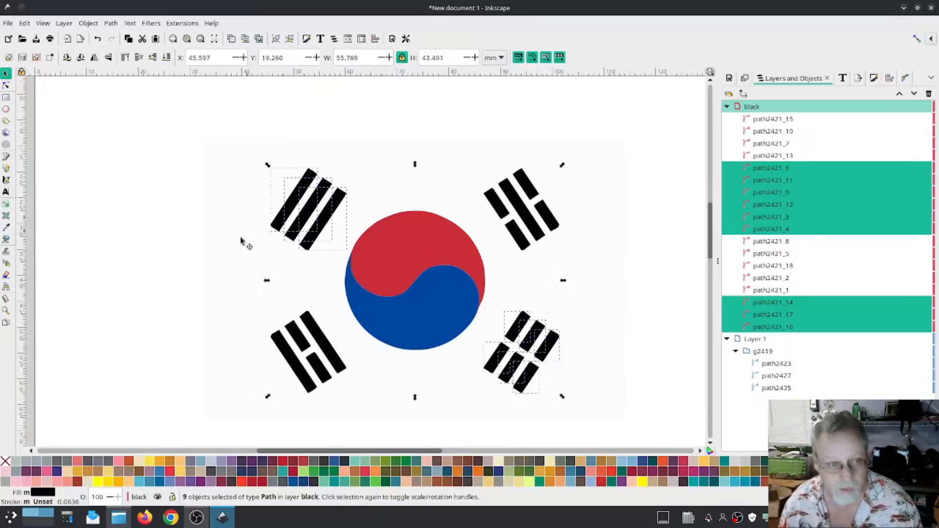
- Measure the slant of the upper-left trigram's bars and apply a 55° stitch line angle to the nine selected bars
click(6, 276)
drag(262, 221, 296, 171)
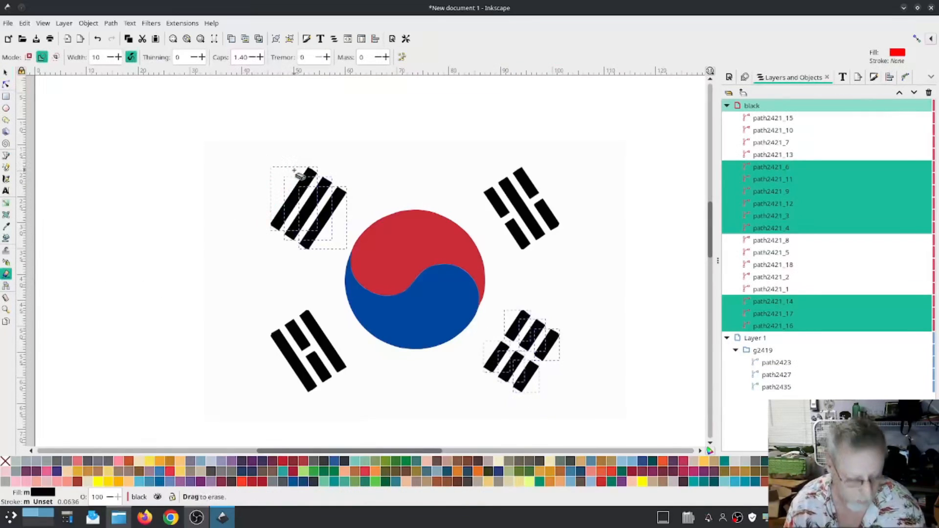
click(7, 298)
drag(267, 224, 307, 170)
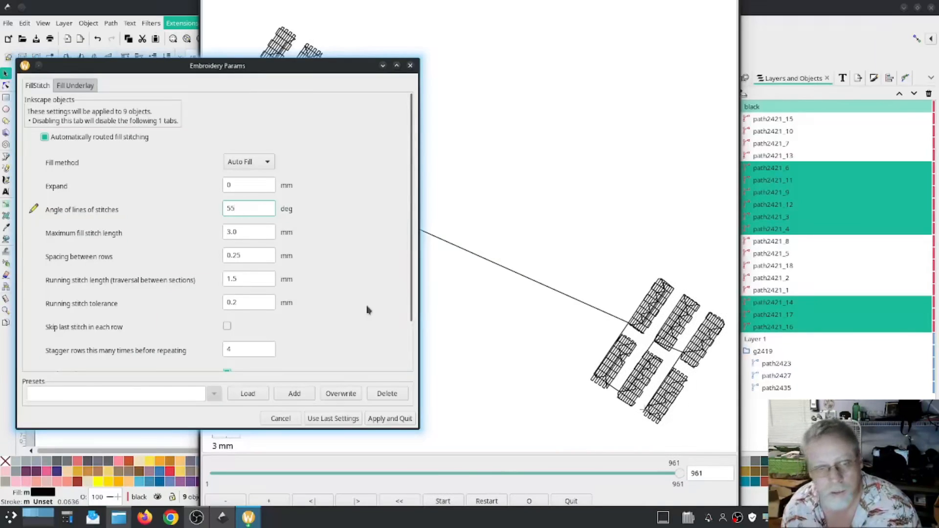
click(377, 419)
- Select all bars of the upper-right and lower-left trigrams together in the black layer
drag(783, 290, 784, 243)
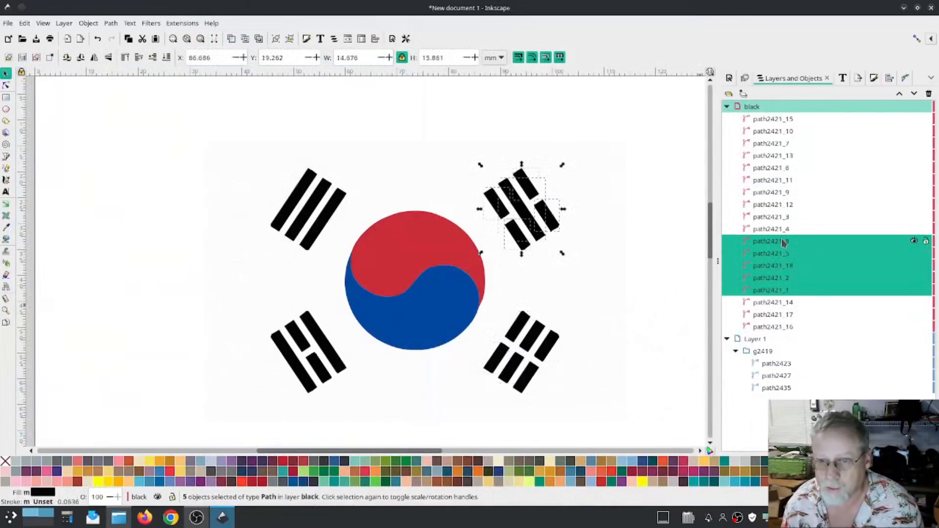
ctrl+click(777, 180)
ctrl+click(777, 180)
ctrl+click(777, 168)
ctrl+click(777, 168)
ctrl+click(778, 159)
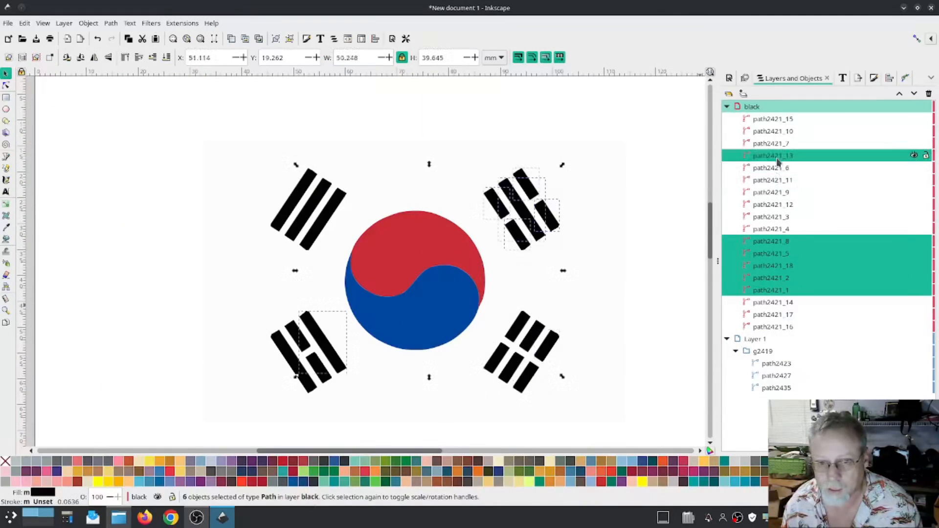
ctrl+click(779, 144)
ctrl+click(781, 131)
ctrl+click(784, 121)
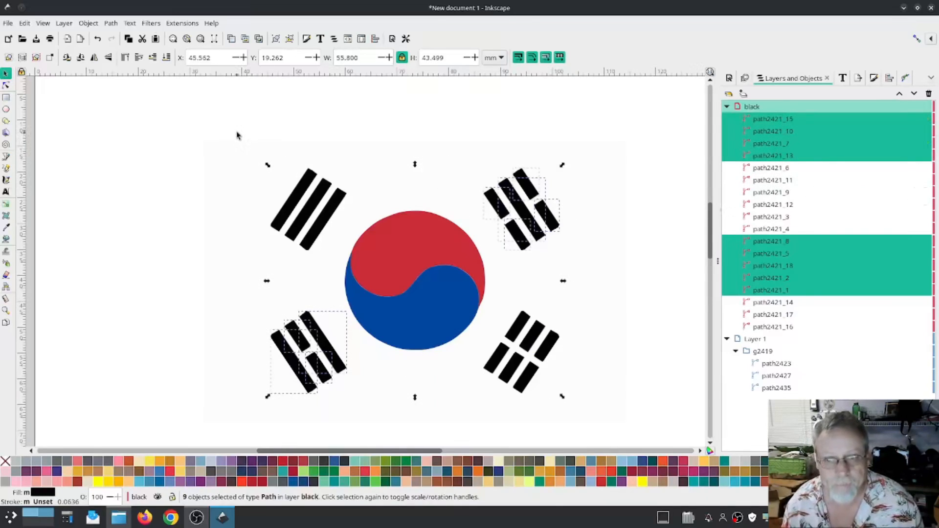
- Set the selected bars' angle of lines of stitches to -55° in the Ink/Stitch embroidery parameters and apply it
click(182, 24)
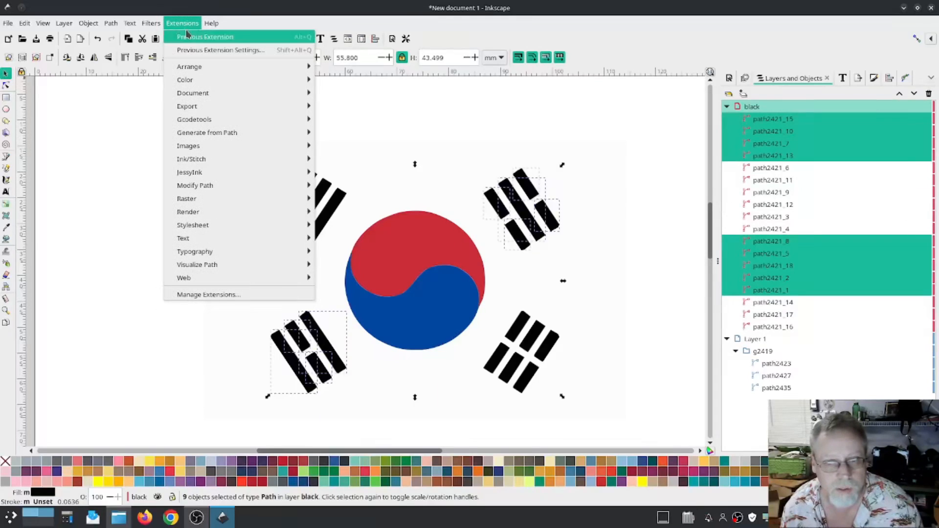
mouse_move(203, 163)
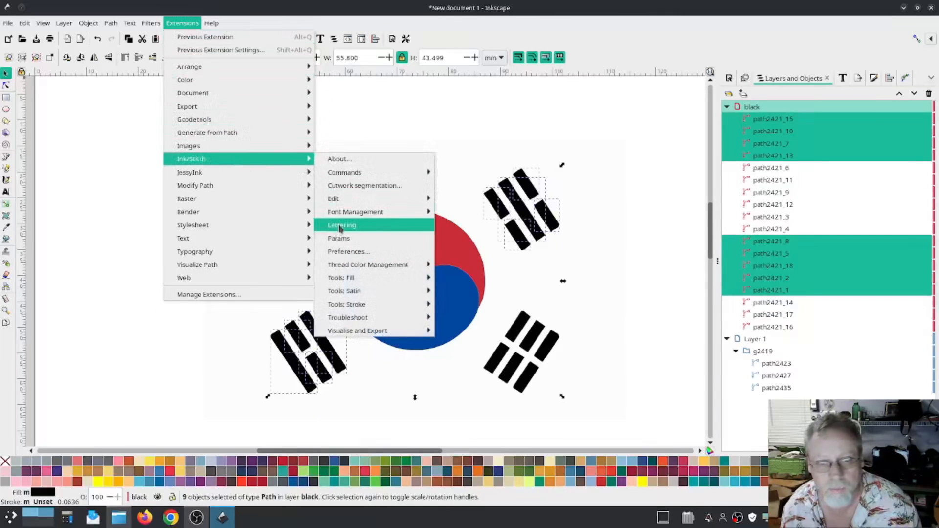
click(374, 240)
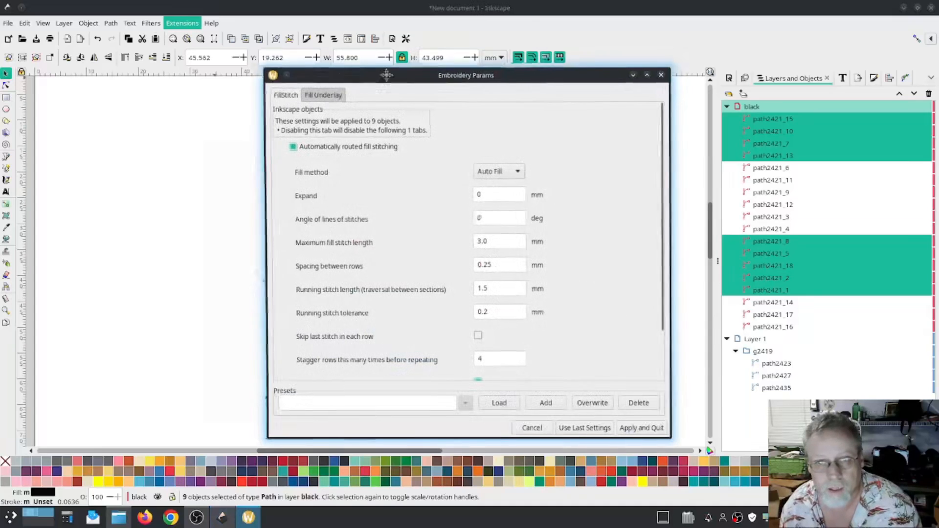
drag(419, 71, 142, 48)
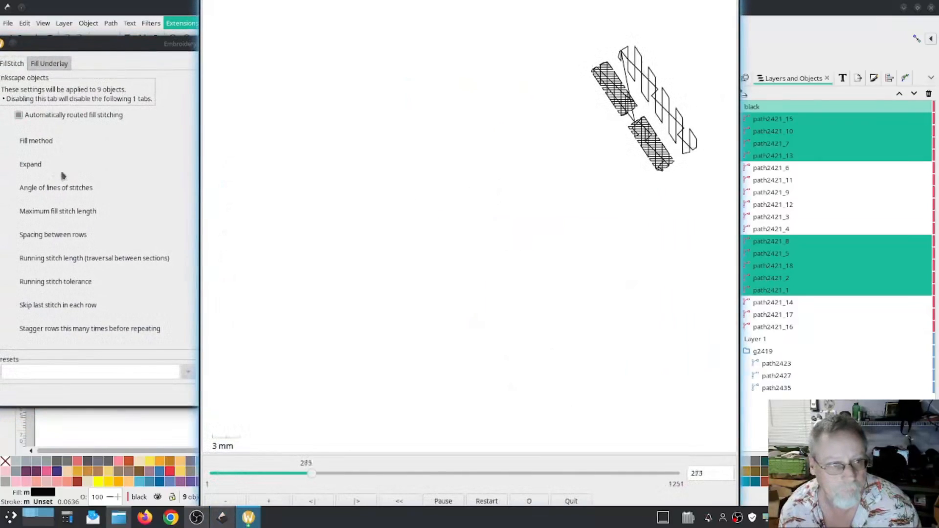
click(64, 165)
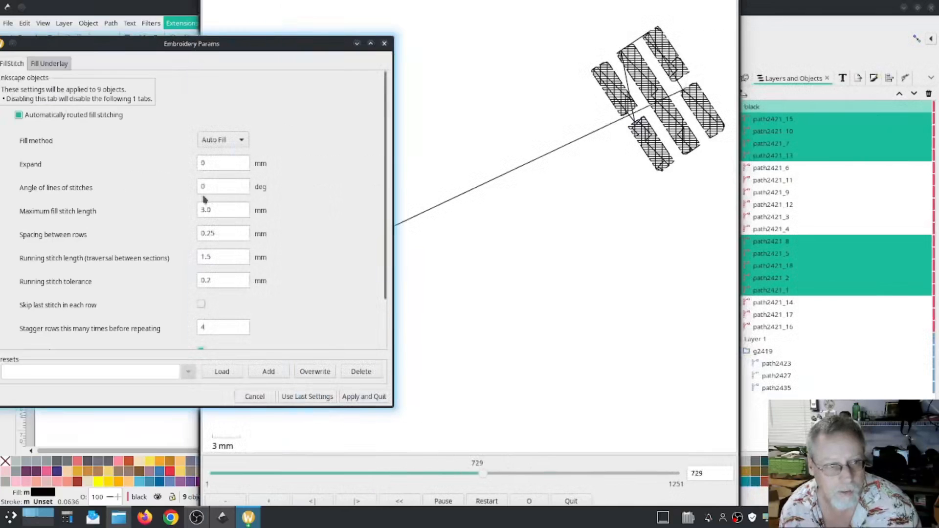
drag(211, 186, 189, 183)
text(-55)
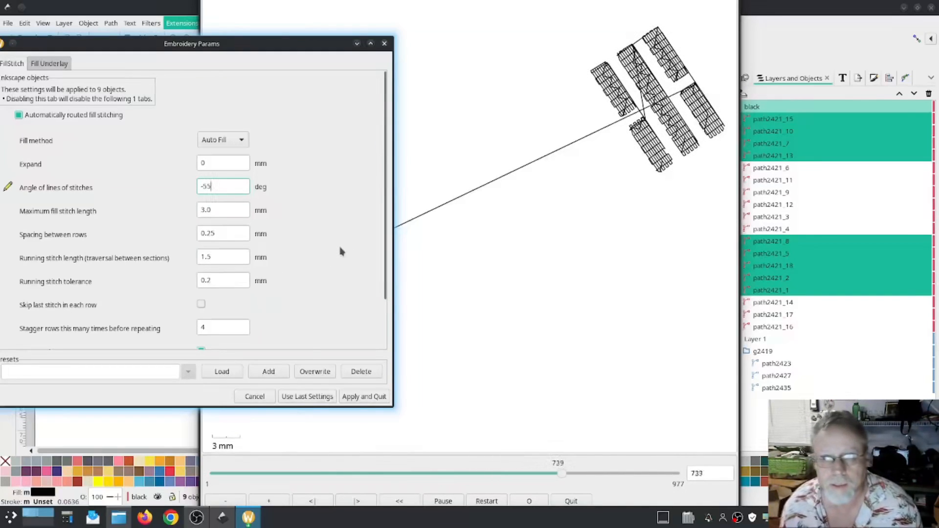
click(359, 397)
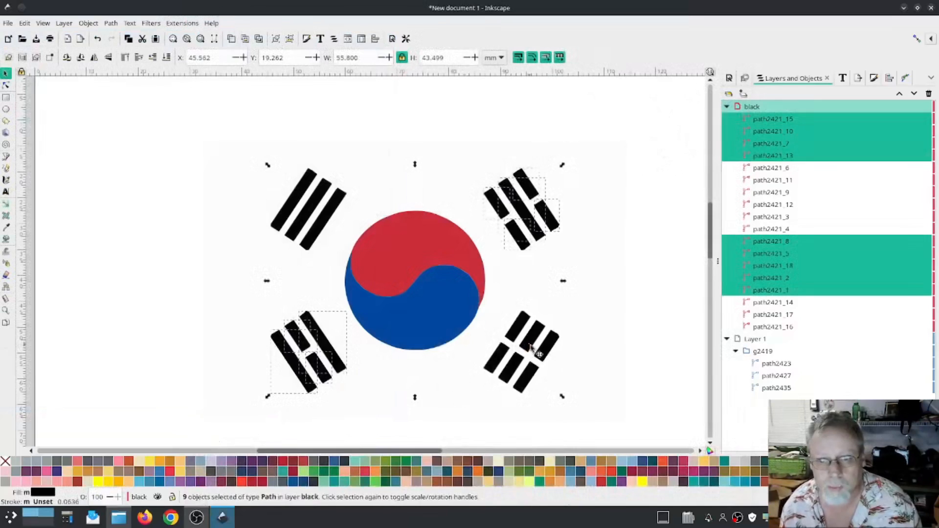
- Nest the black layer inside Layer 1 above group g2419 and rename Layer 1 as SK
click(655, 293)
drag(753, 107, 766, 340)
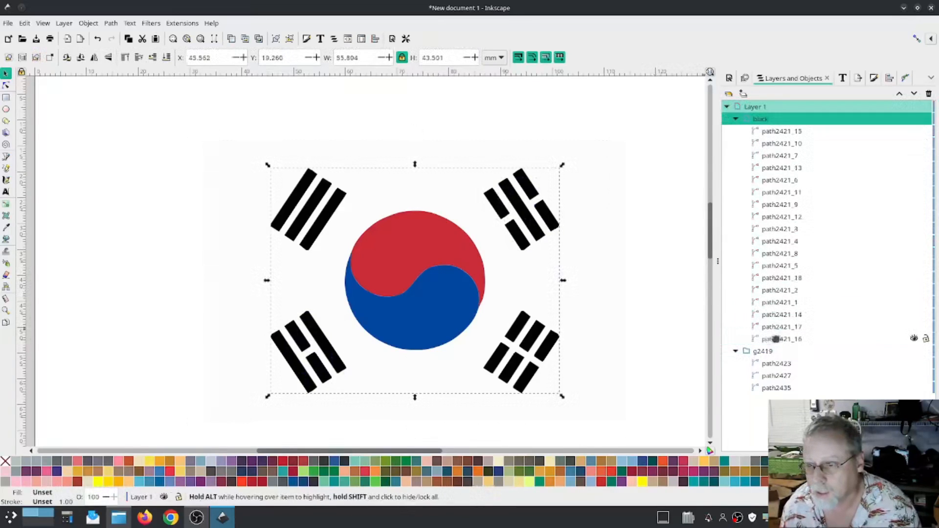
click(754, 108)
right_click(754, 107)
click(777, 157)
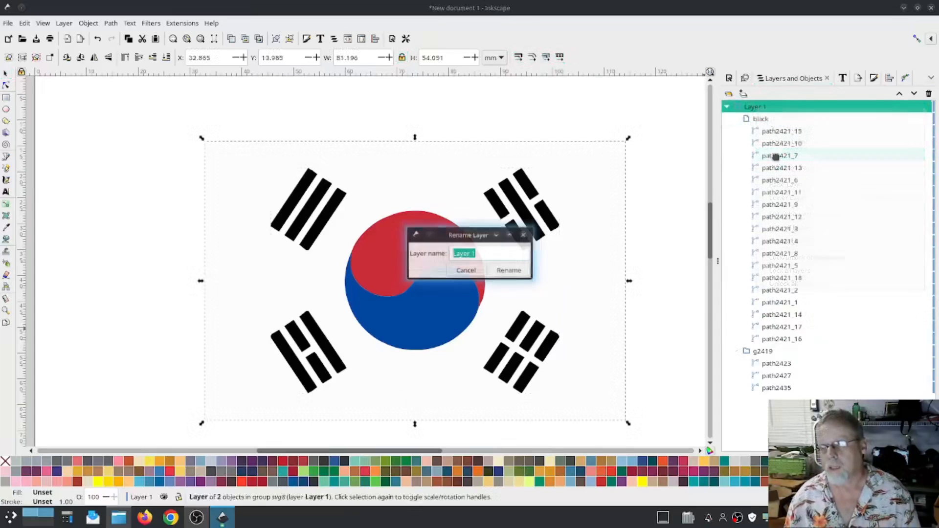
text(SK)
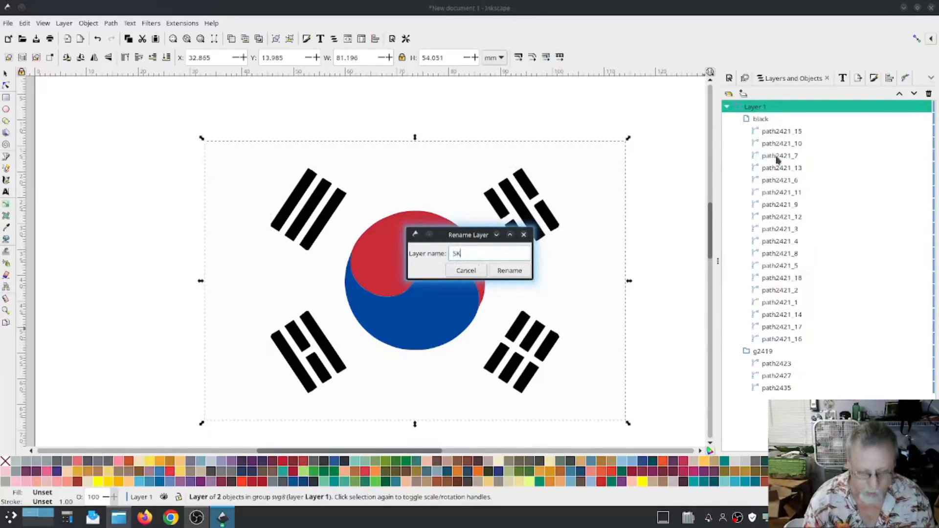
click(508, 271)
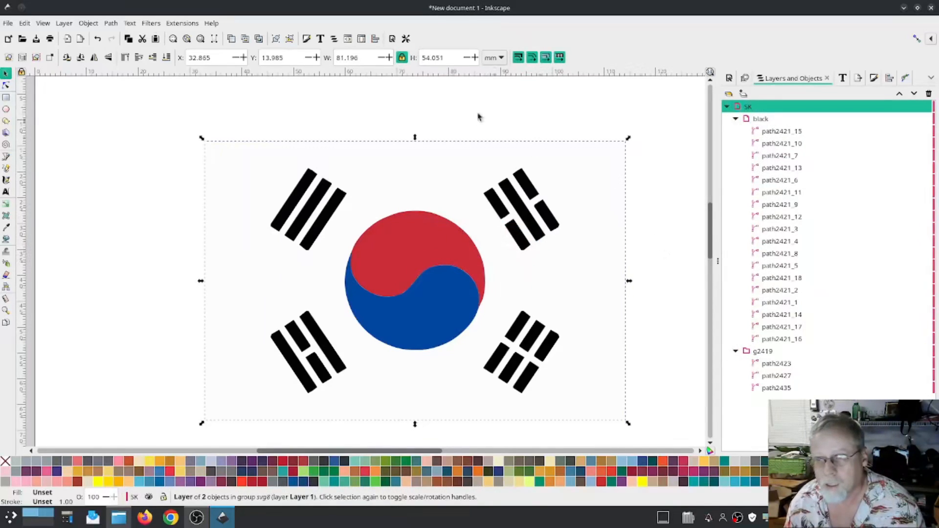
- Run the Ink/Stitch simulator on the SK layer at 2048 stitches/sec to review the stitch-out, and close it
click(182, 23)
mouse_move(235, 159)
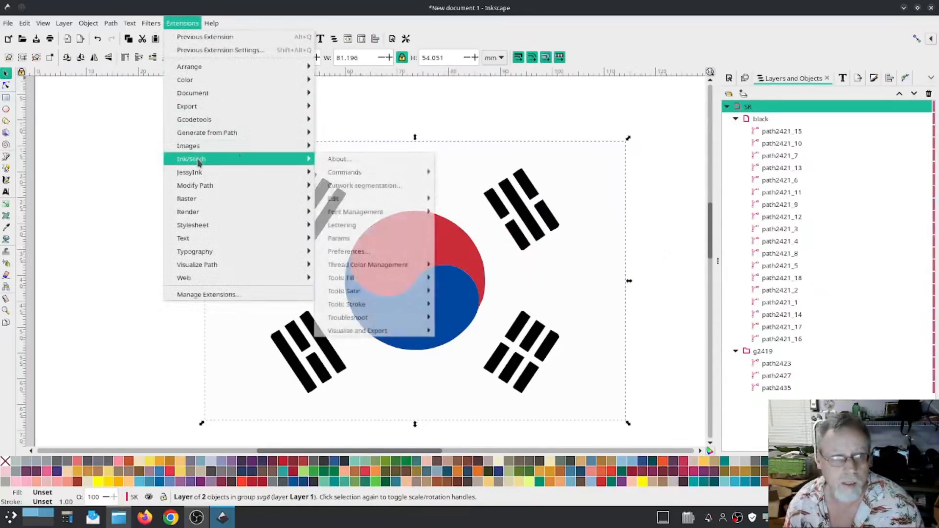
mouse_move(376, 330)
click(502, 370)
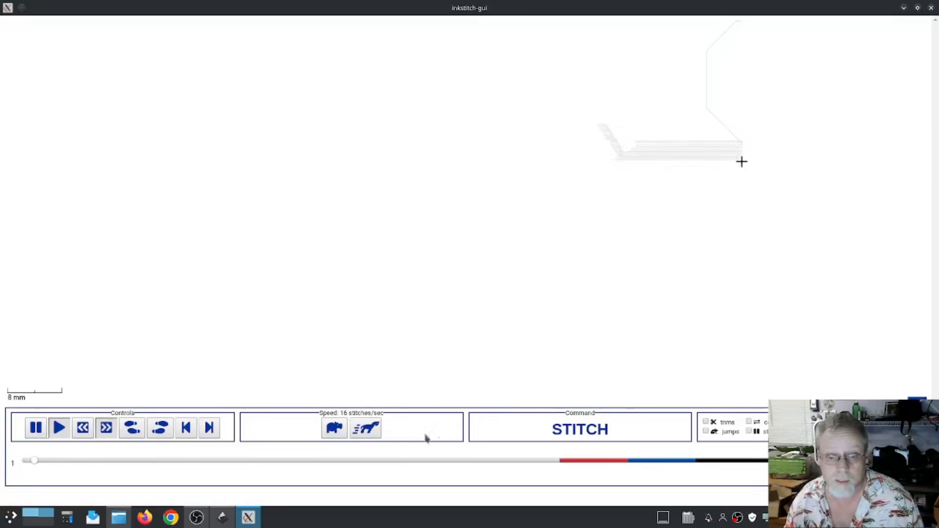
click(359, 430)
click(361, 429)
click(361, 430)
click(362, 430)
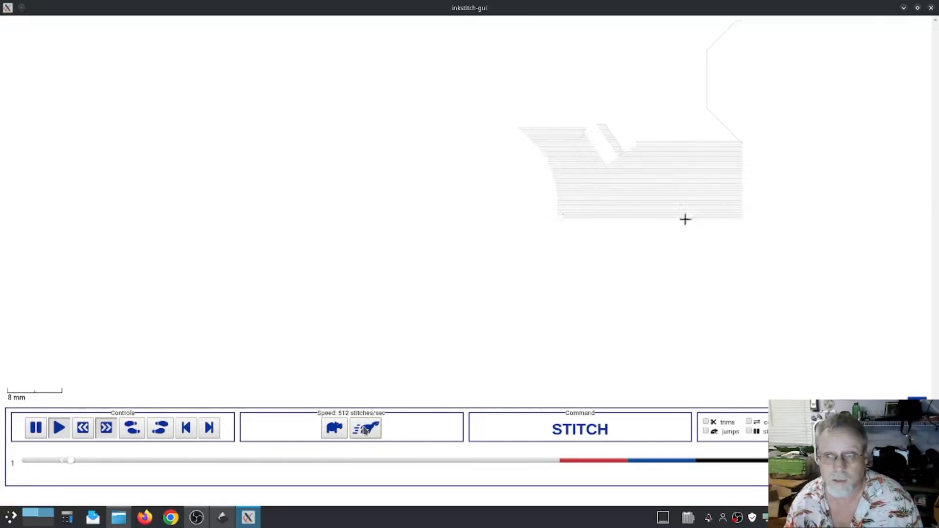
click(363, 431)
click(363, 430)
click(364, 430)
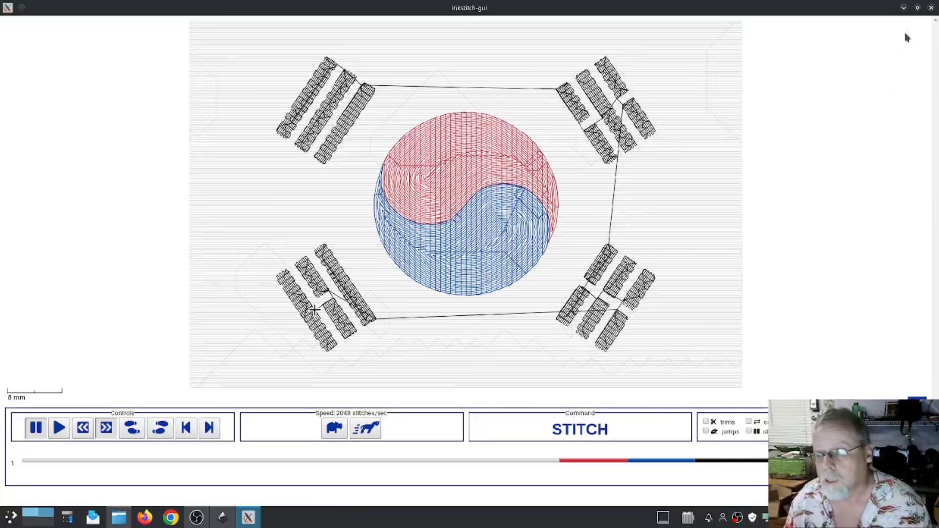
click(930, 11)
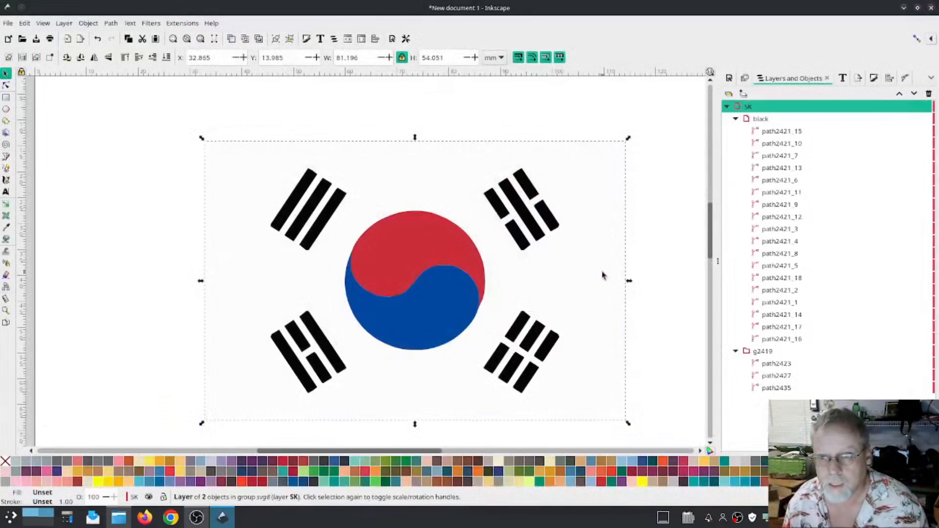
- Select all the bar paths inside the black layer, from path2421_15 through path2421_16
click(783, 340)
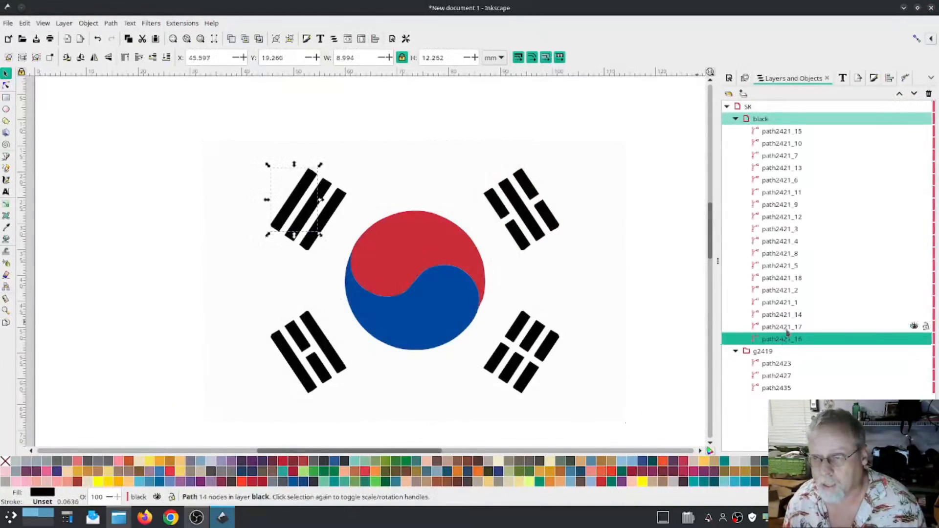
shift+click(779, 133)
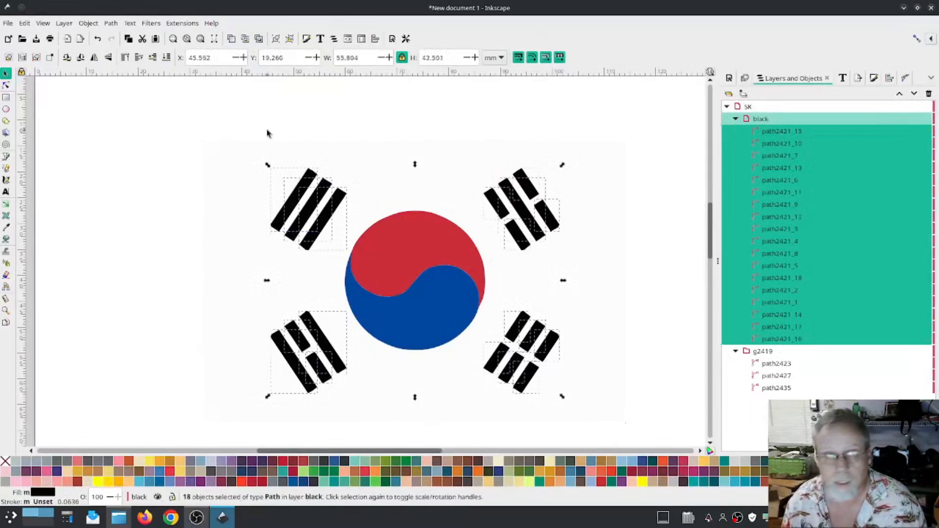
click(182, 23)
mouse_move(193, 159)
mouse_move(377, 171)
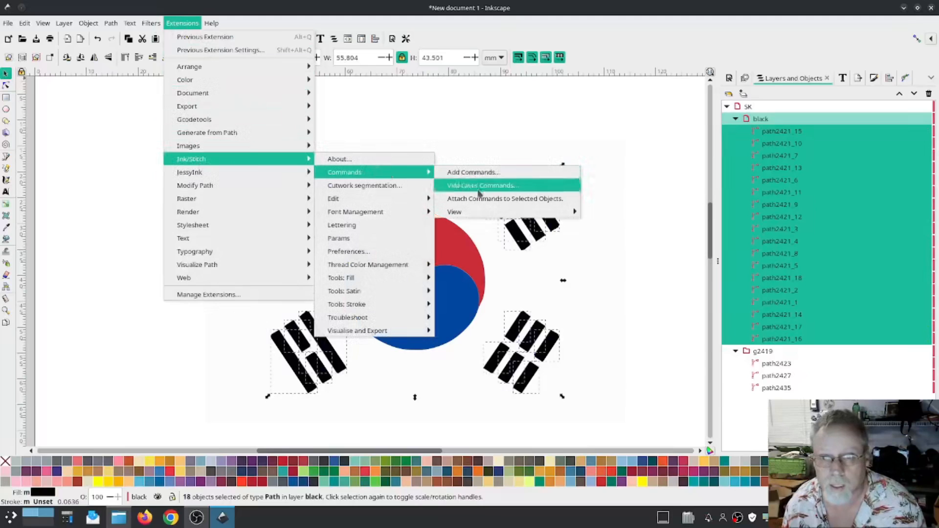
click(498, 173)
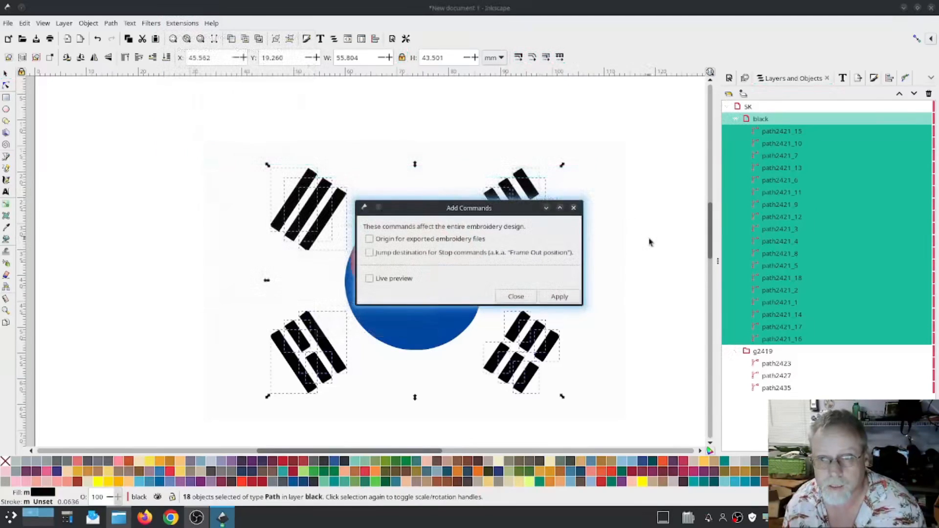
click(517, 297)
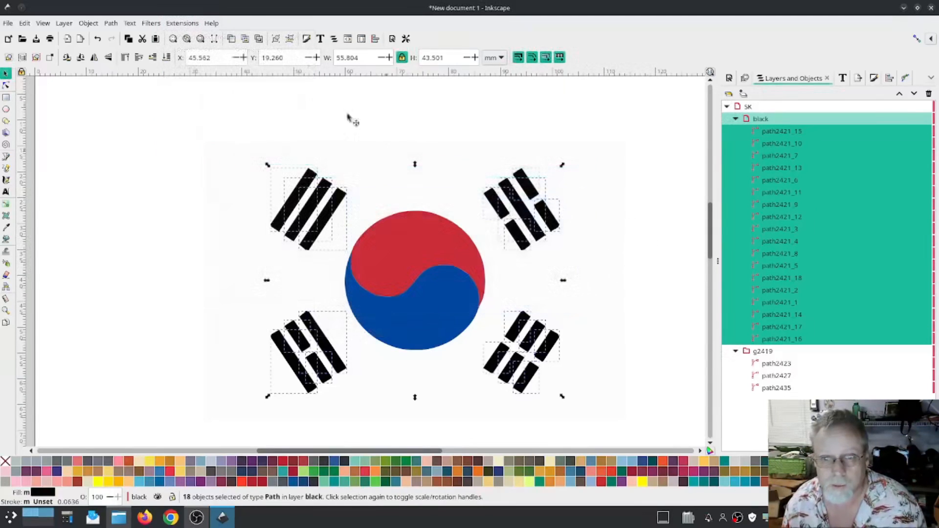
- Attach the Ink/Stitch command "Trim thread after sewing this object" to all selected black bars, and clear the selection
click(181, 24)
mouse_move(199, 159)
mouse_move(327, 172)
click(488, 199)
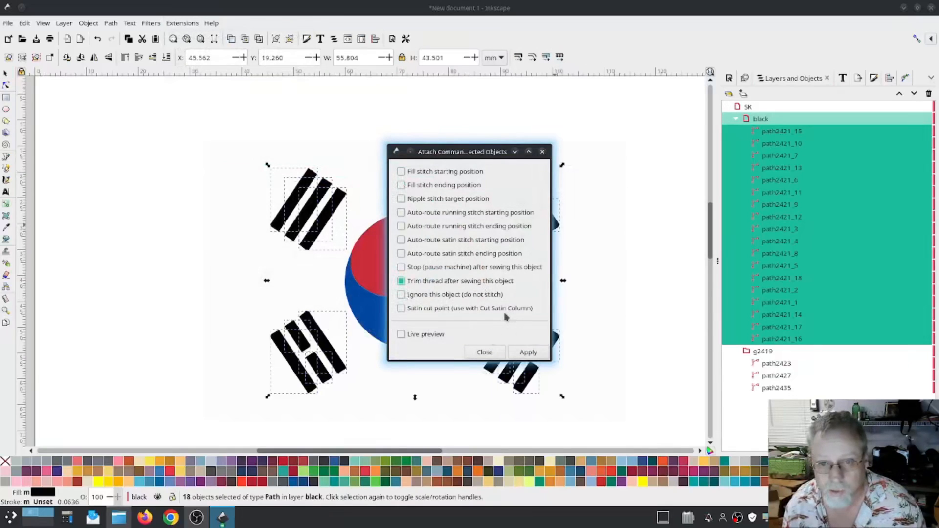
click(529, 353)
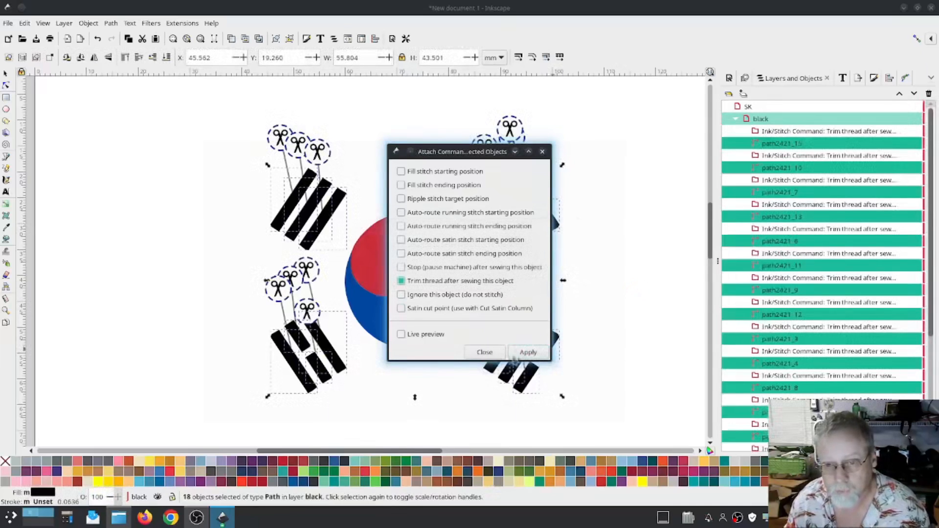
click(484, 352)
click(668, 299)
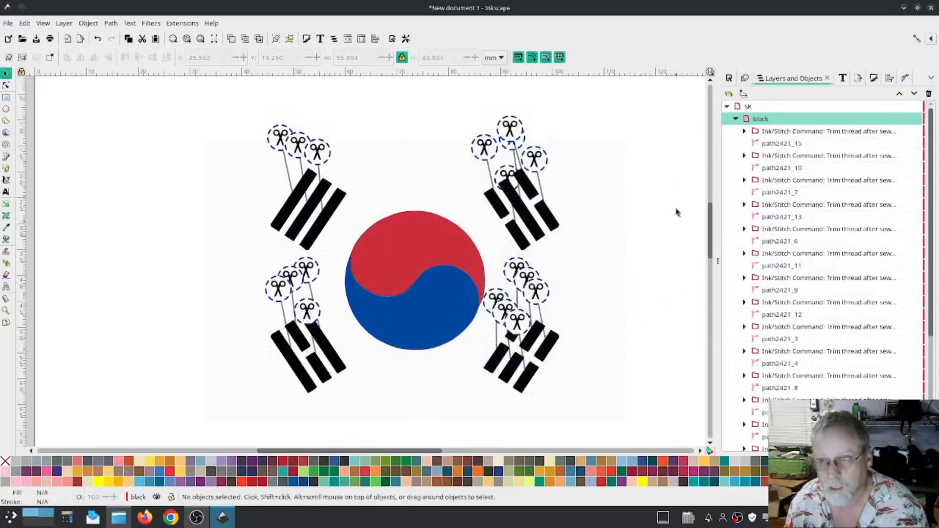
- Collapse the SK layer and add a new layer named SU above the current one
click(727, 107)
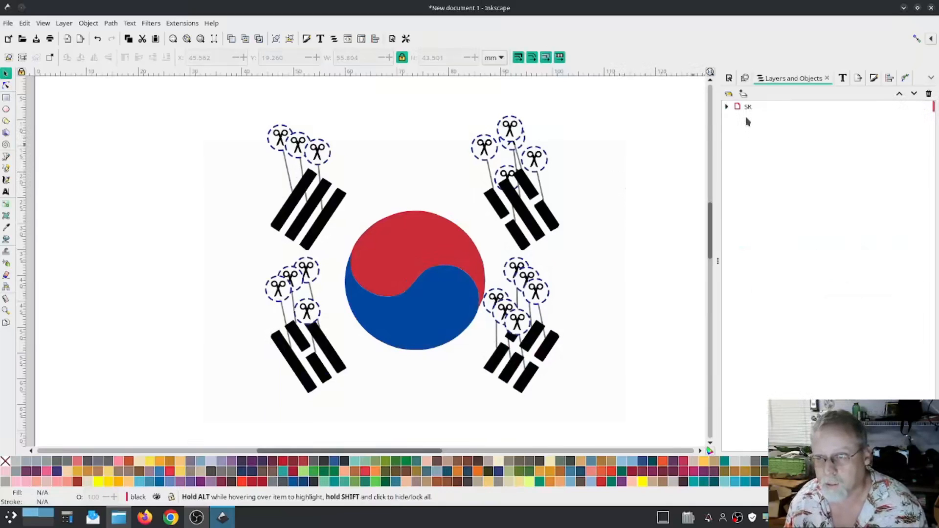
click(743, 94)
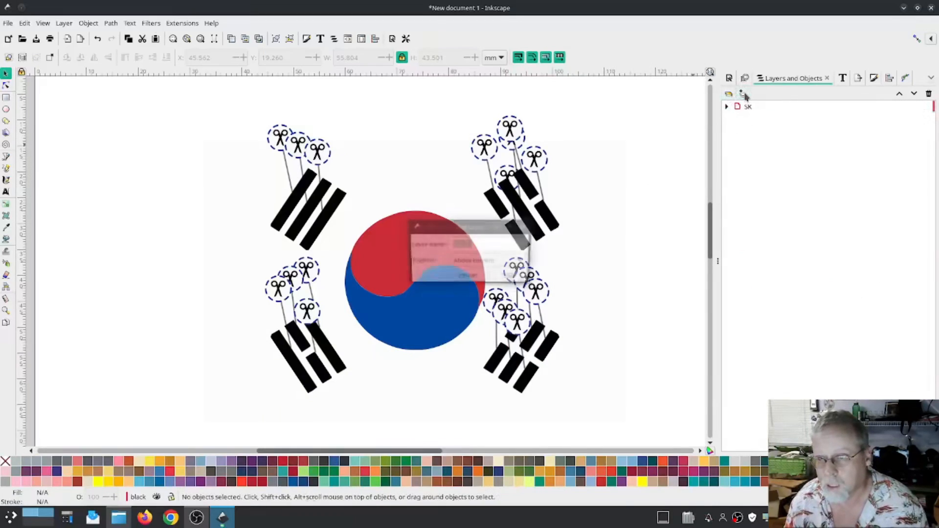
text(SU)
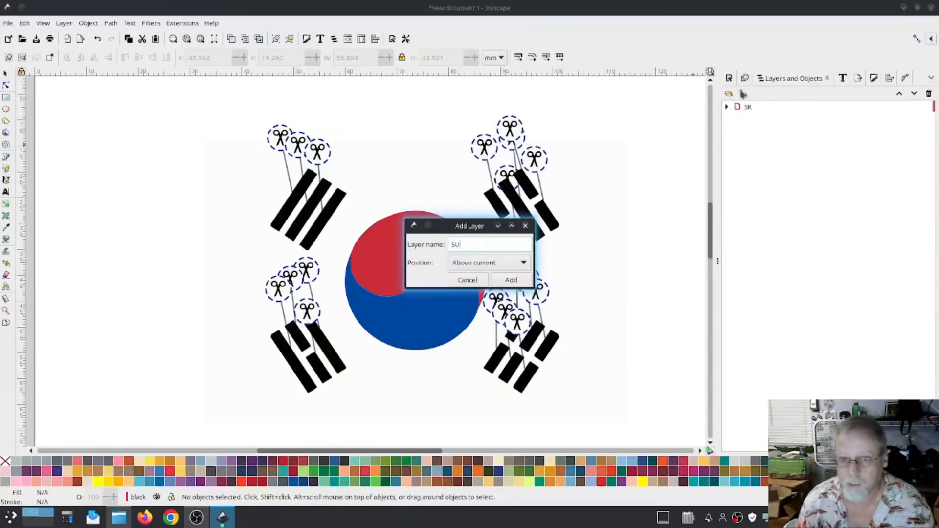
key(Return)
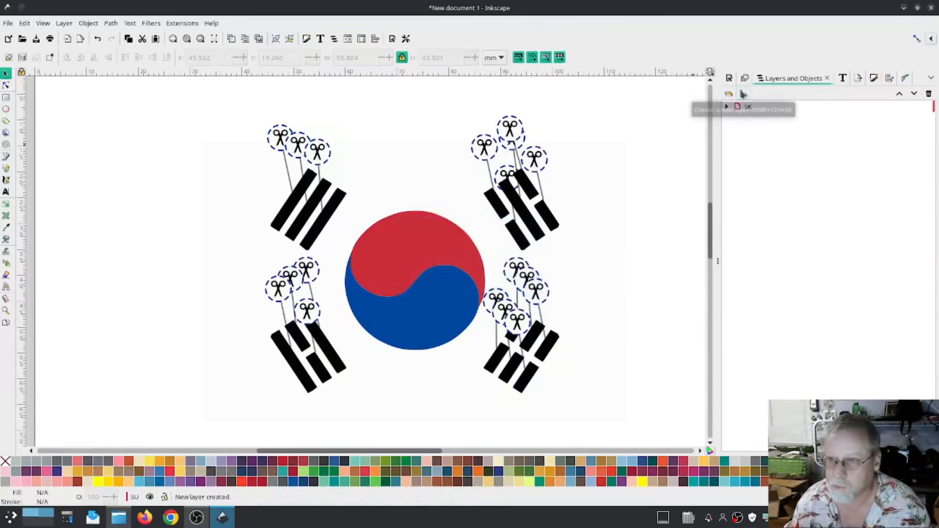
- Move the SU layer out of SK to the top level above it, and rename it US
click(727, 107)
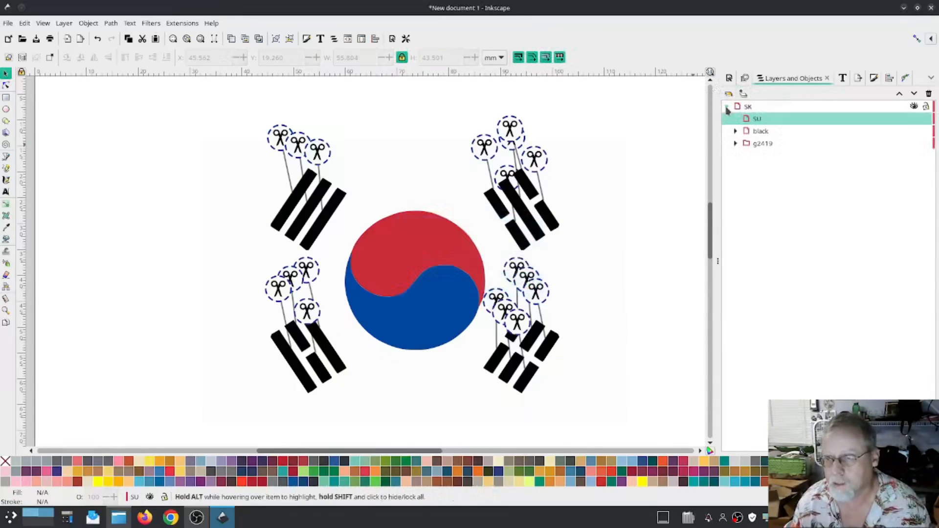
click(759, 119)
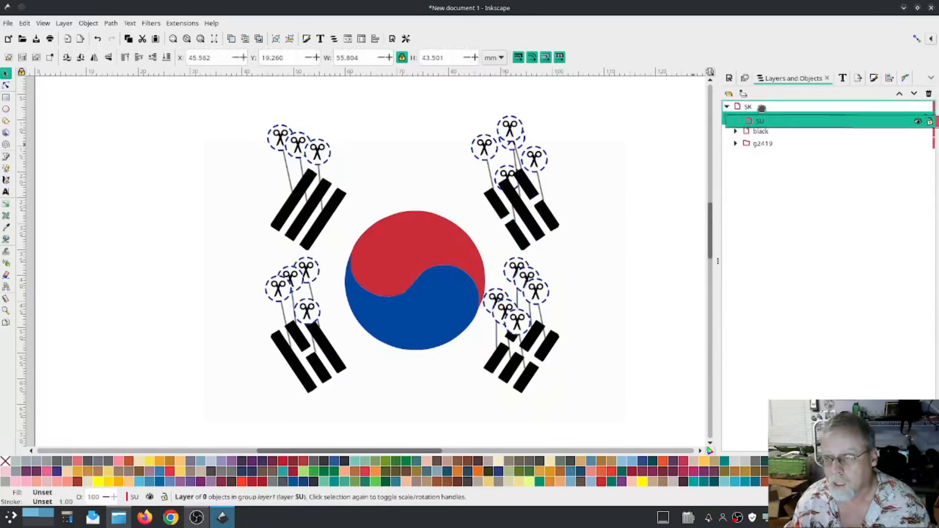
drag(758, 106, 757, 101)
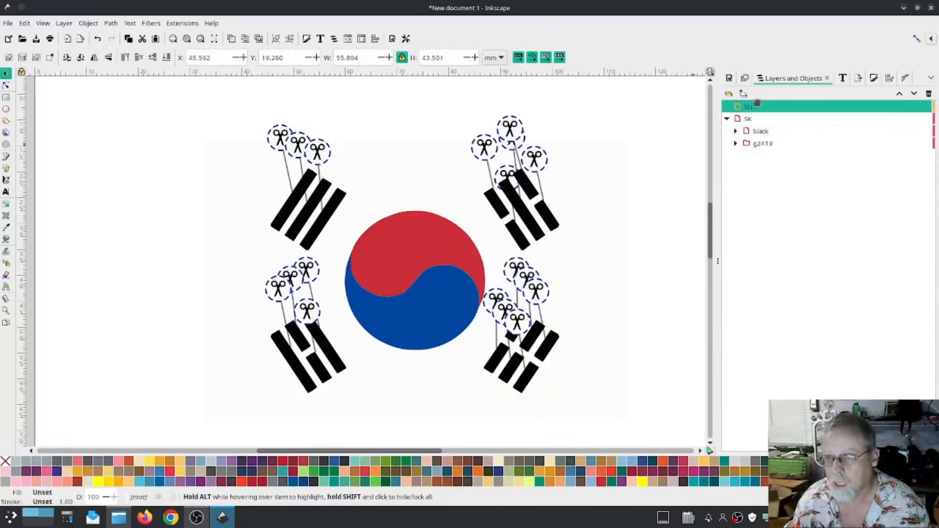
right_click(754, 108)
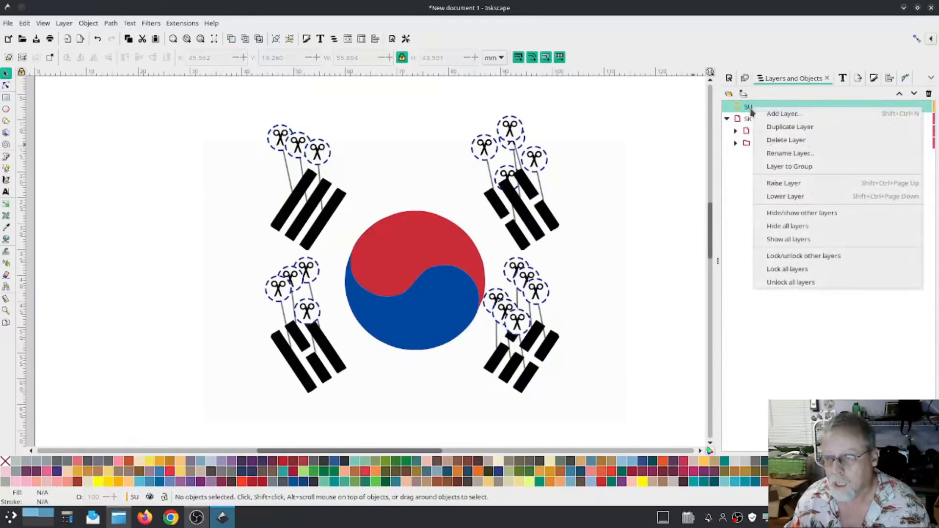
click(778, 153)
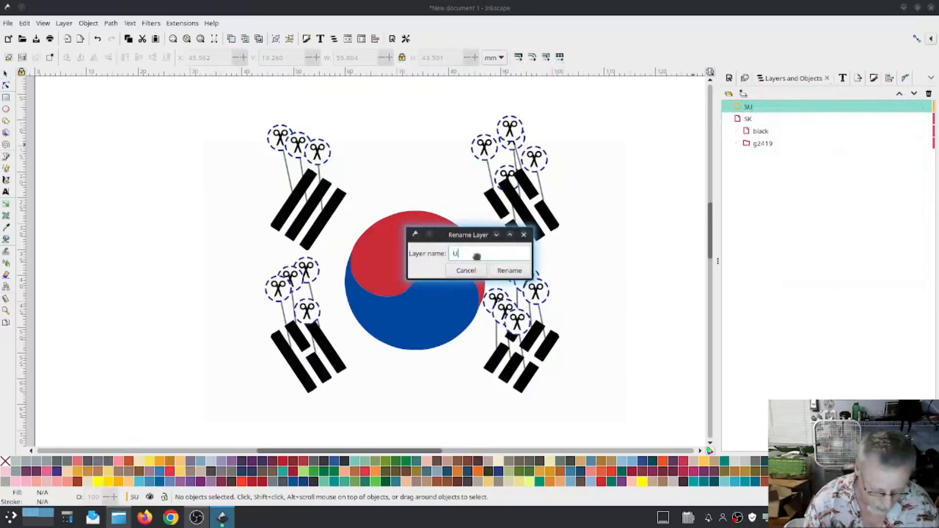
text(US)
click(508, 270)
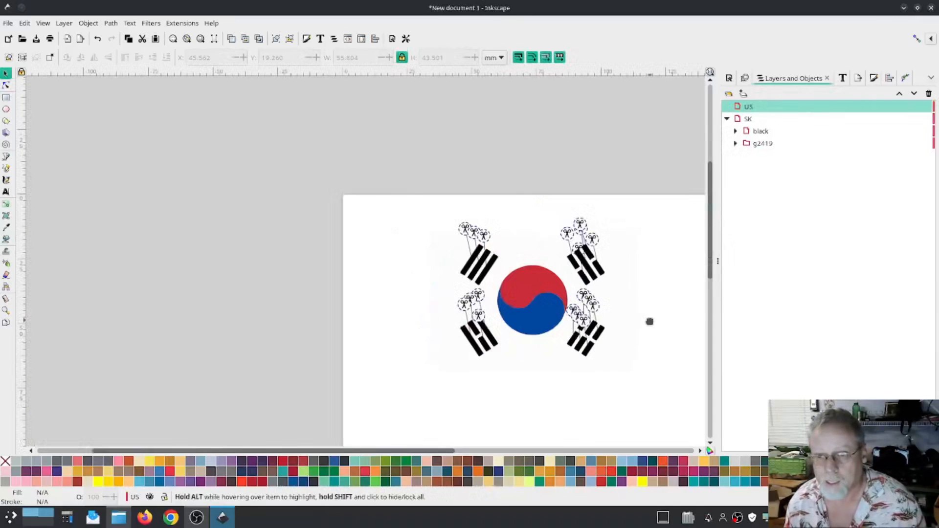
- Import US.png from the flags folder into the US layer with the offered import settings
ctrl+scroll(650, 323, down, 2)
drag(651, 324, 523, 302)
click(8, 23)
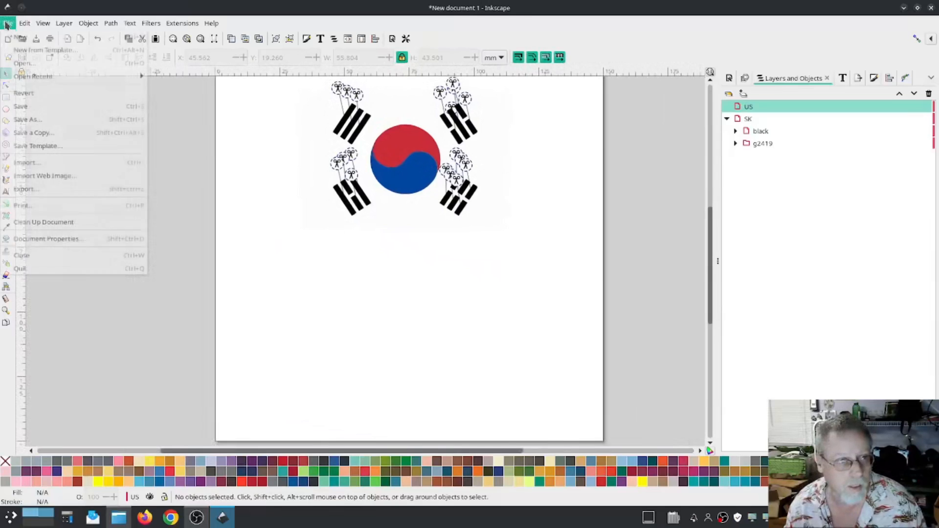
click(27, 163)
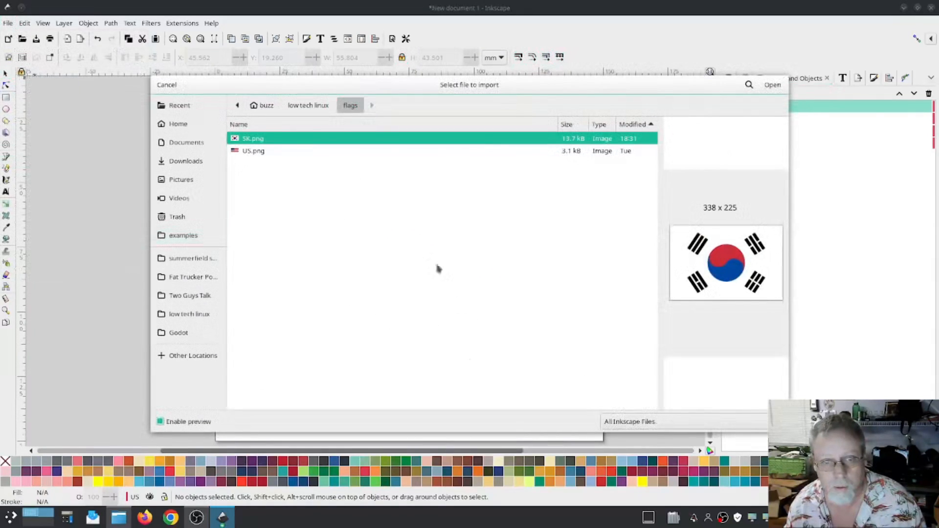
click(243, 149)
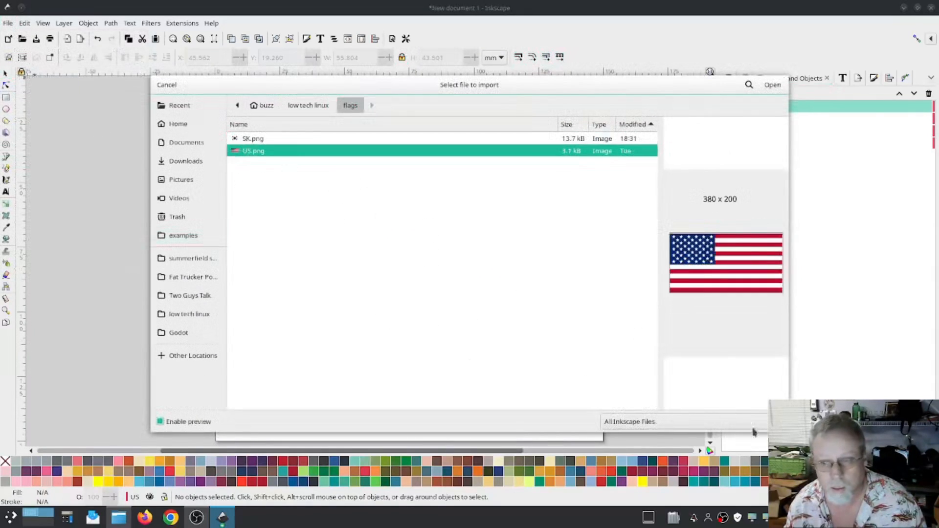
click(776, 90)
click(538, 315)
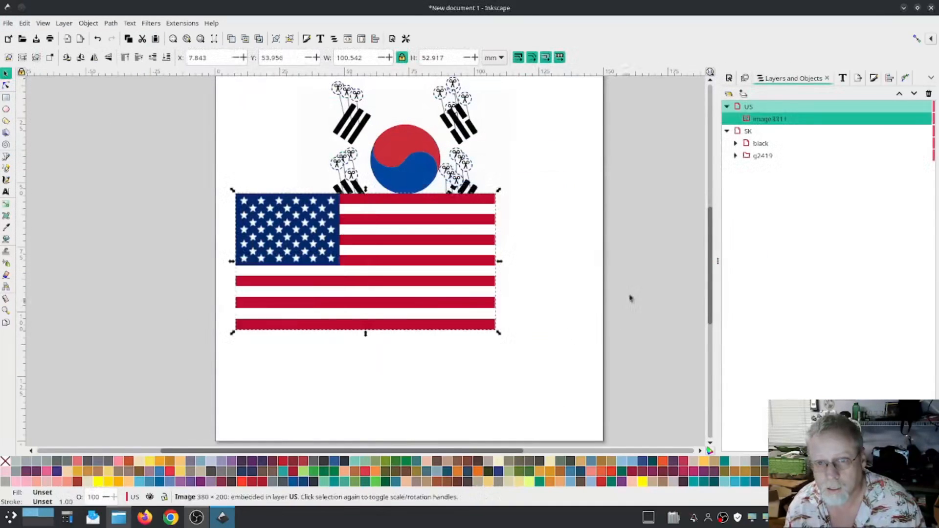
- Move the US flag image below the South Korean flag and scale it down to about 77 mm wide
drag(383, 273, 436, 335)
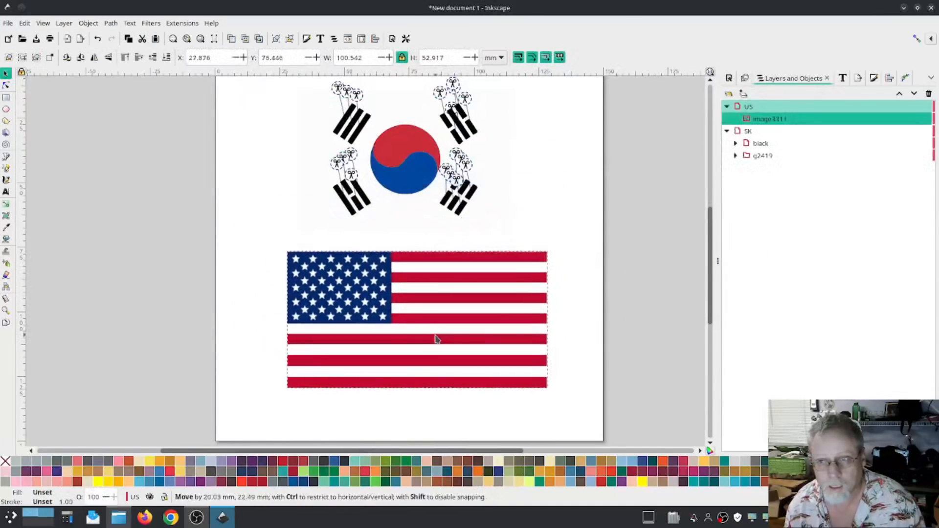
click(498, 168)
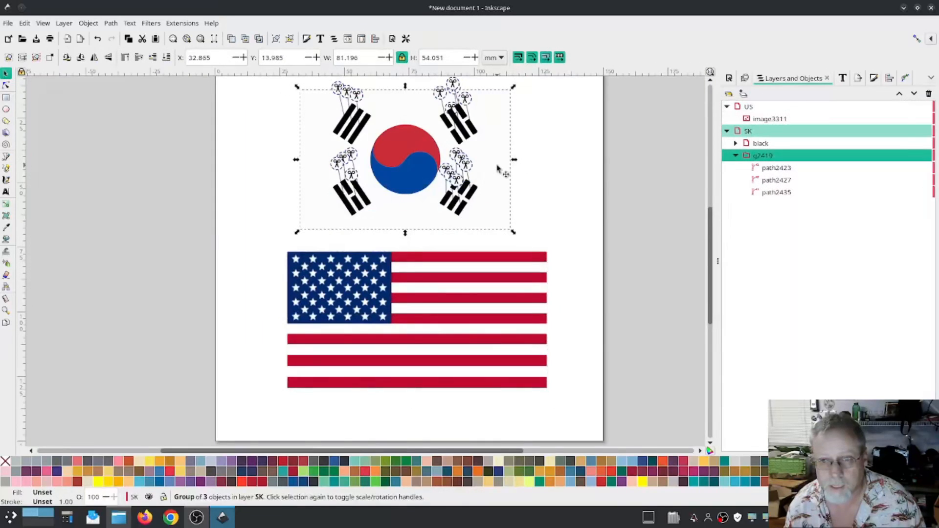
click(354, 284)
drag(549, 390, 526, 360)
drag(335, 288, 359, 313)
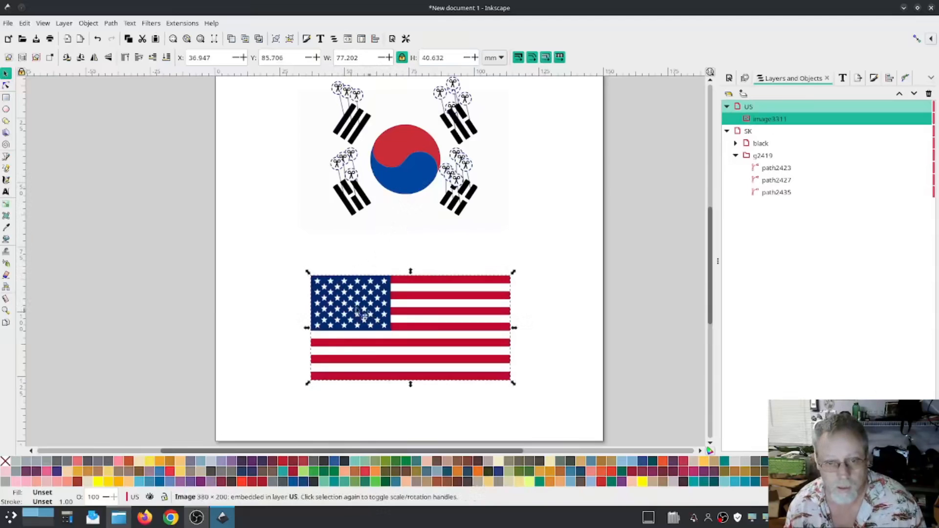
- Try to move group g2419 of the South Korean flag slightly up and left, and undo the move
click(390, 180)
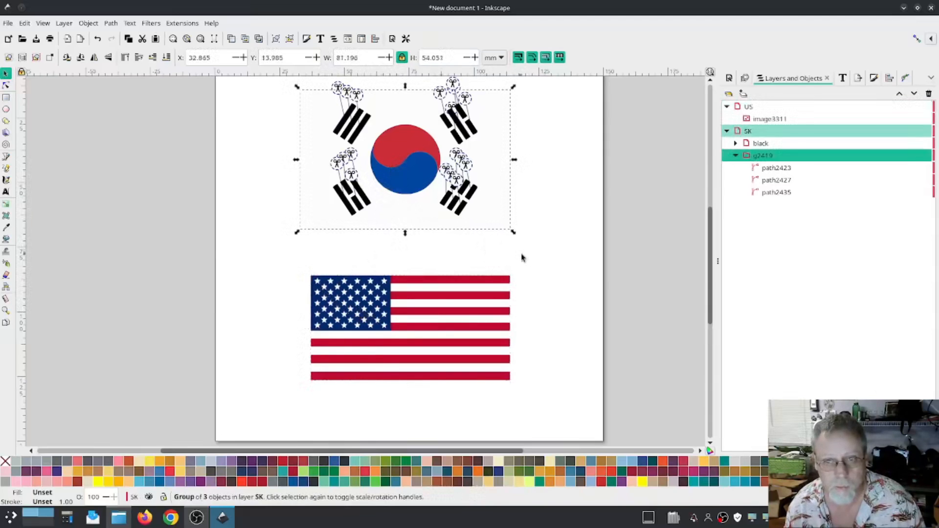
scroll(520, 256, up, 3)
drag(385, 214, 369, 204)
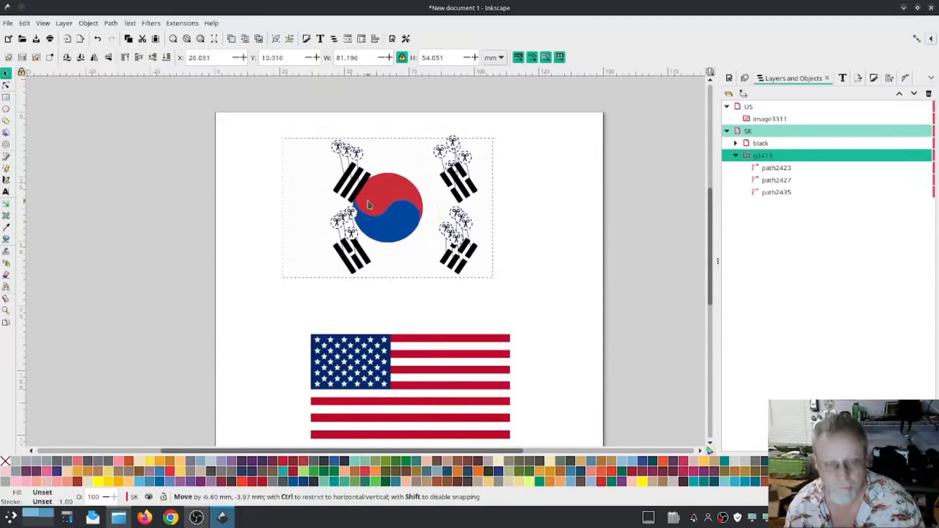
key(ctrl+z)
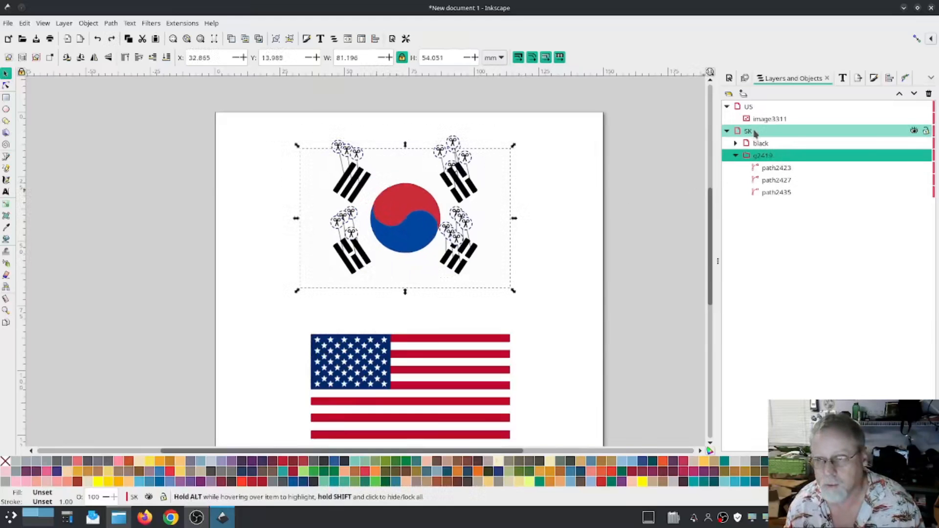
- Move the whole SK layer up and left and enlarge it until the flag is about 100 mm wide
drag(434, 219, 409, 209)
drag(489, 282, 567, 372)
- Enlarge the US flag image to about 103 mm wide by 54 mm high and center it under the South Korean flag
click(434, 371)
scroll(547, 371, down, 5)
drag(402, 277, 371, 268)
click(425, 152)
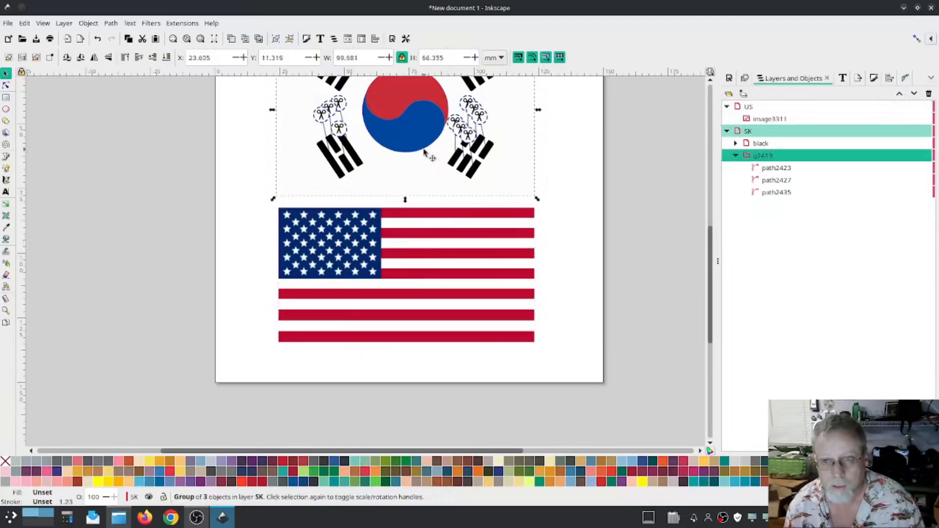
click(446, 287)
drag(538, 348, 547, 355)
drag(418, 279, 413, 280)
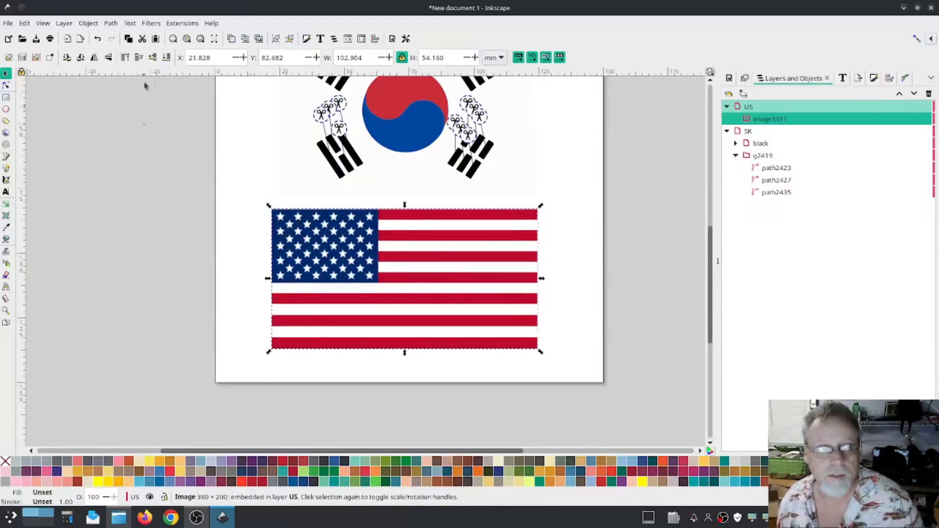
- Trace the US flag bitmap as a multicolor scan with Colors detection, 8 scans and Speckles 2
click(105, 24)
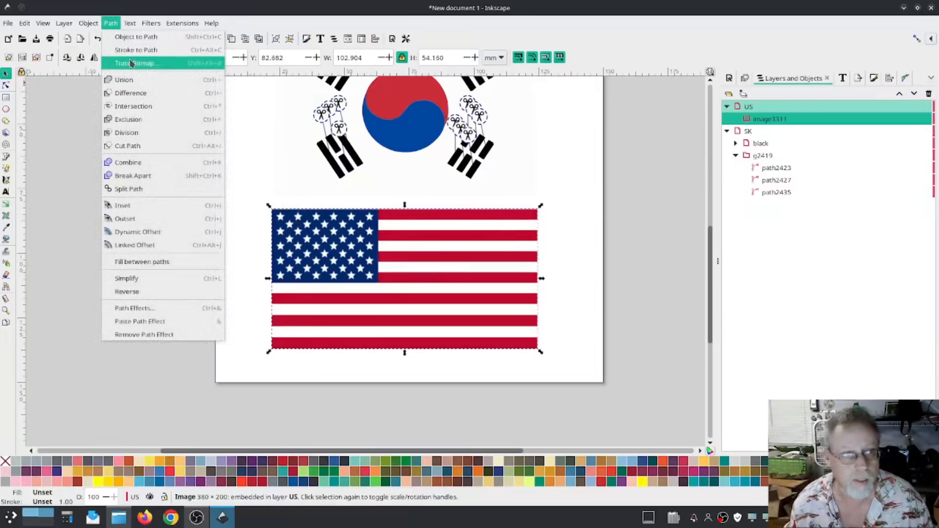
click(131, 63)
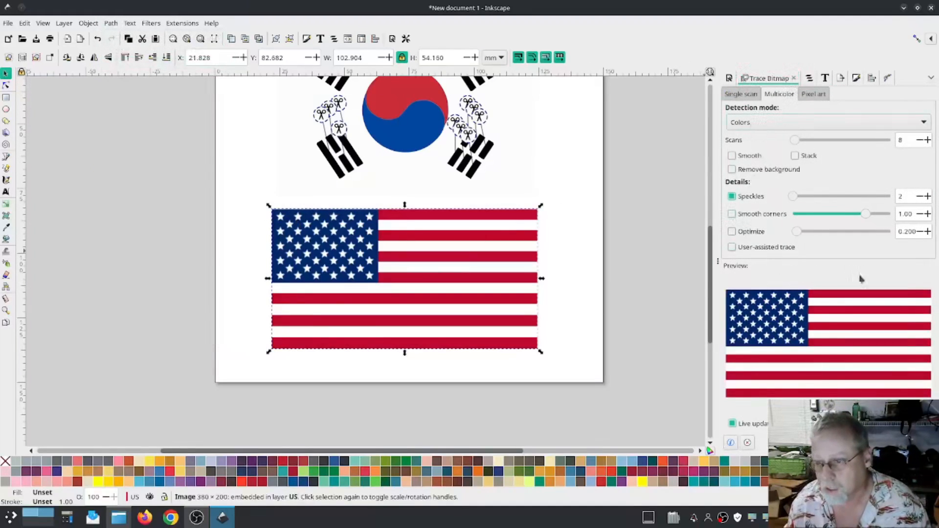
click(912, 442)
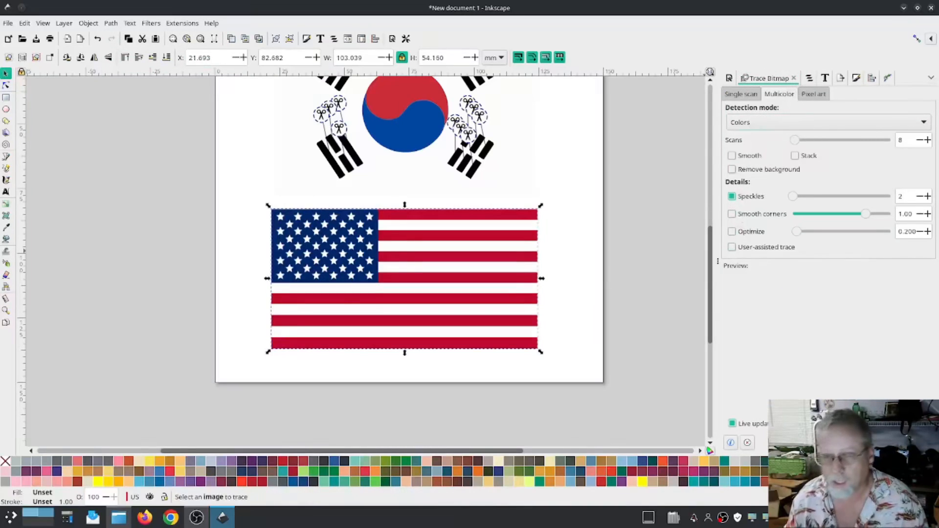
- Toggle the visibility of image3311 in the US layer to compare it with the tracing, leaving the image hidden
click(810, 78)
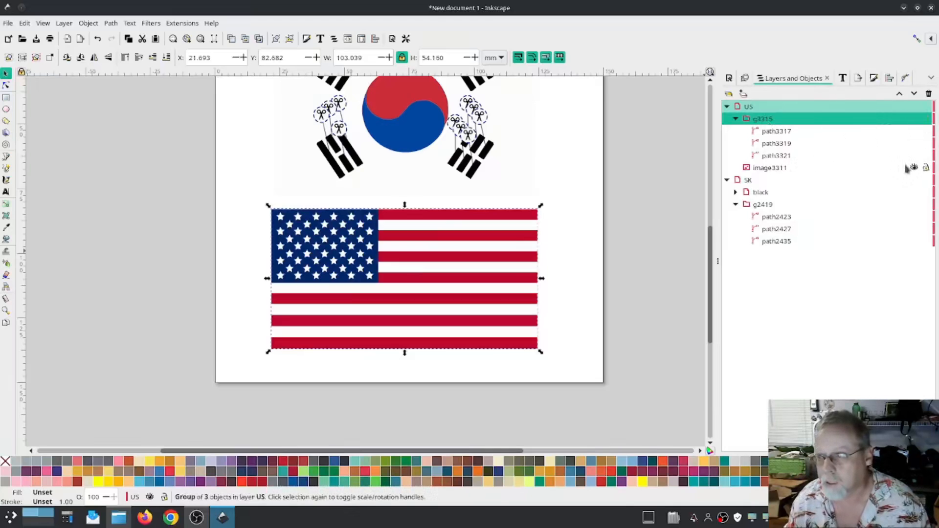
click(914, 168)
click(915, 169)
click(914, 169)
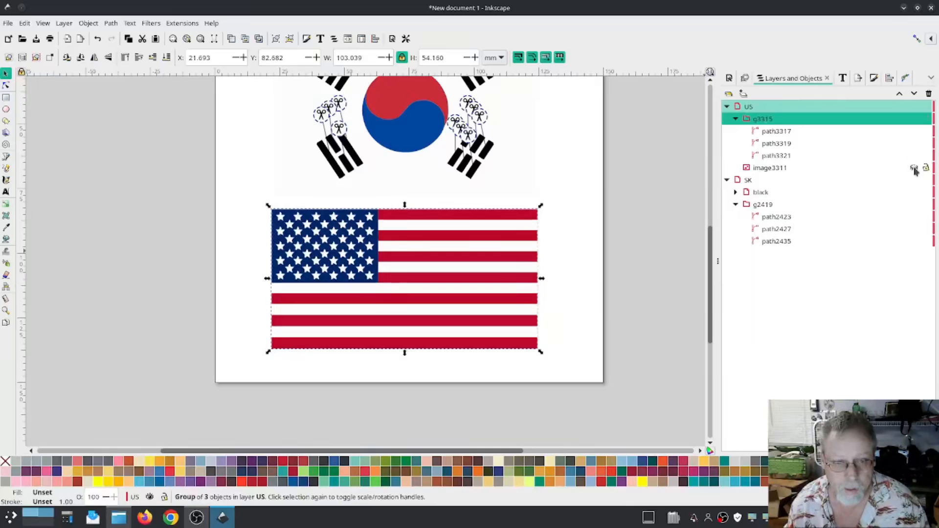
- Compare image3311 with the tracing again and examine the shapes of the traced stars in the blue canton up close
click(914, 168)
click(913, 168)
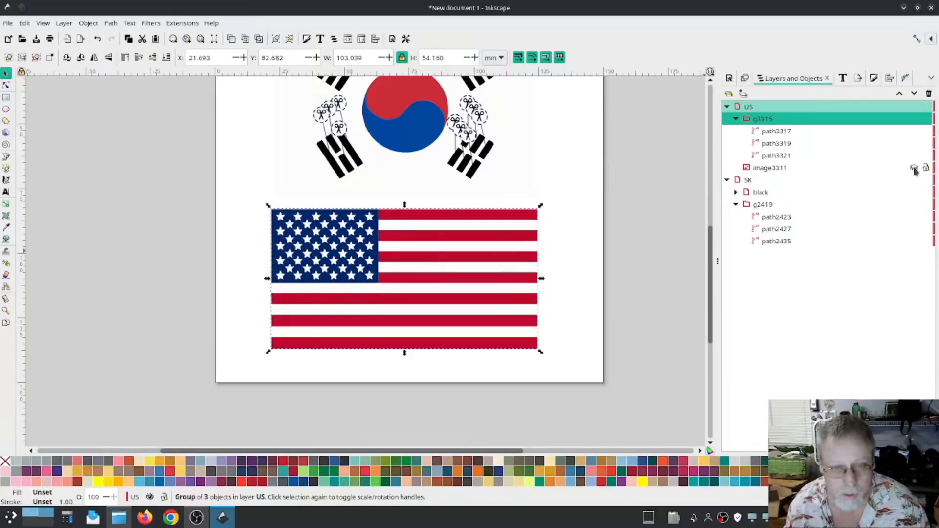
scroll(340, 232, up, 4)
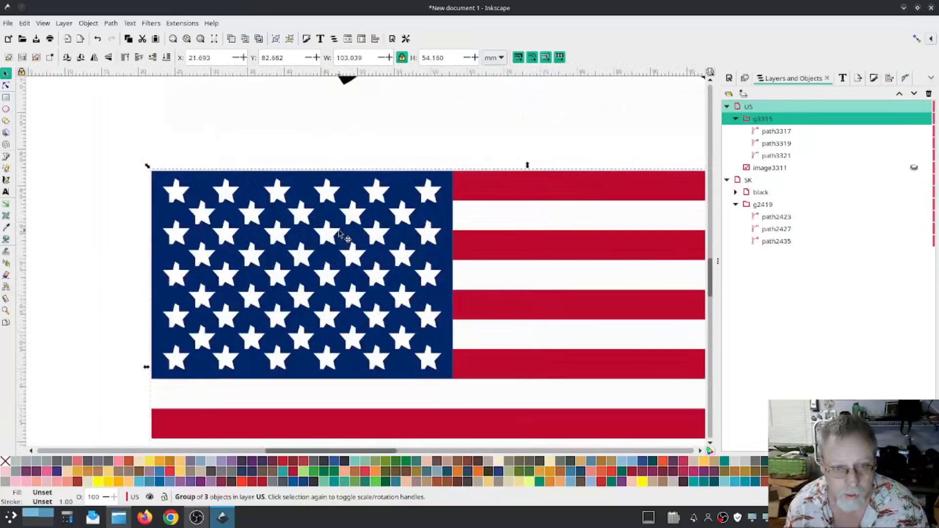
scroll(340, 234, up, 1)
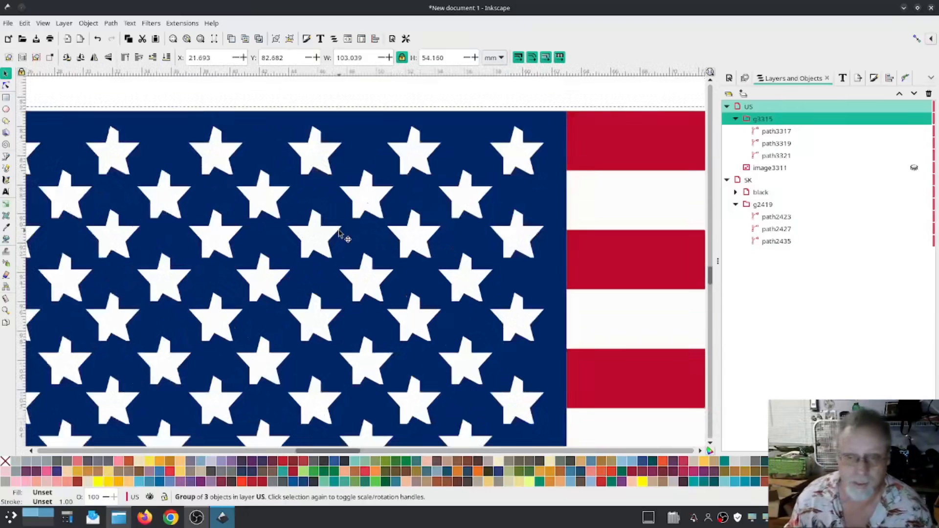
drag(348, 300, 311, 251)
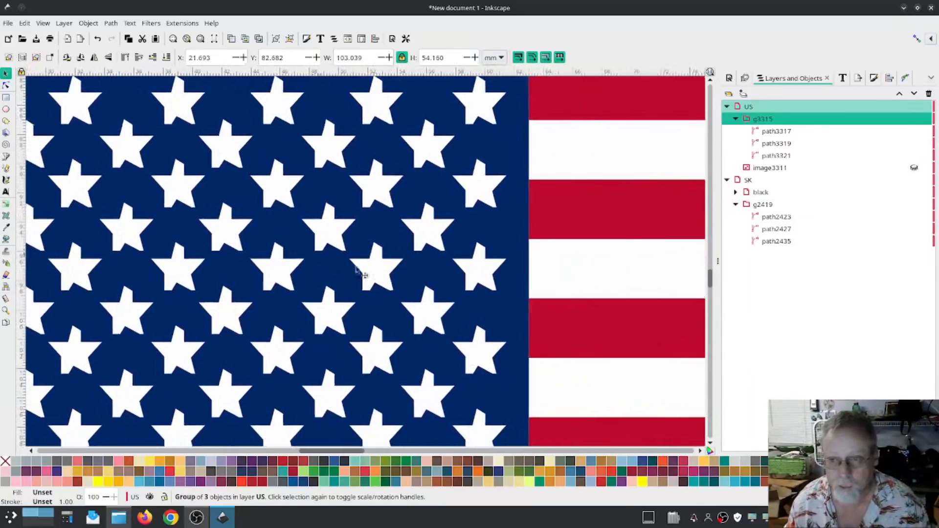
scroll(336, 262, down, 3)
- Select the white path3321 inside the traced US flag, try a slight move, and undo it
ctrl+click(582, 326)
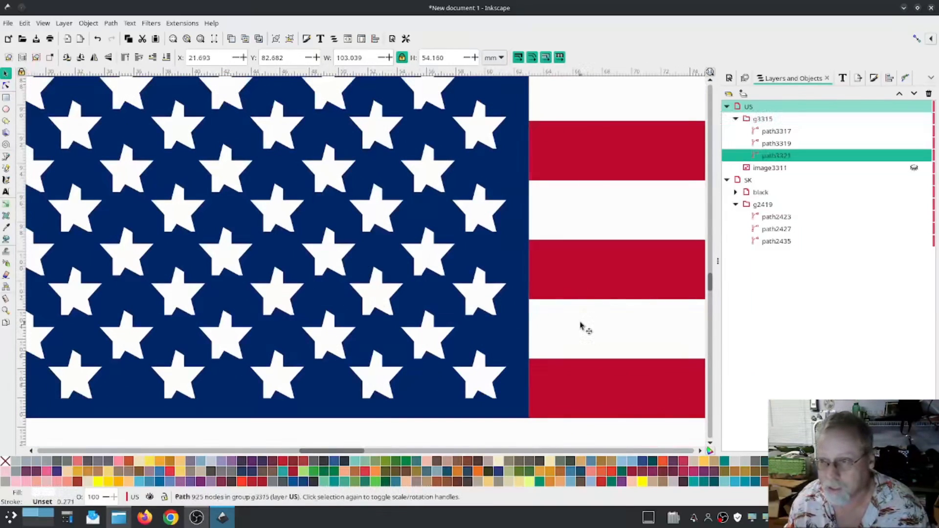
ctrl+scroll(592, 338, down, 4)
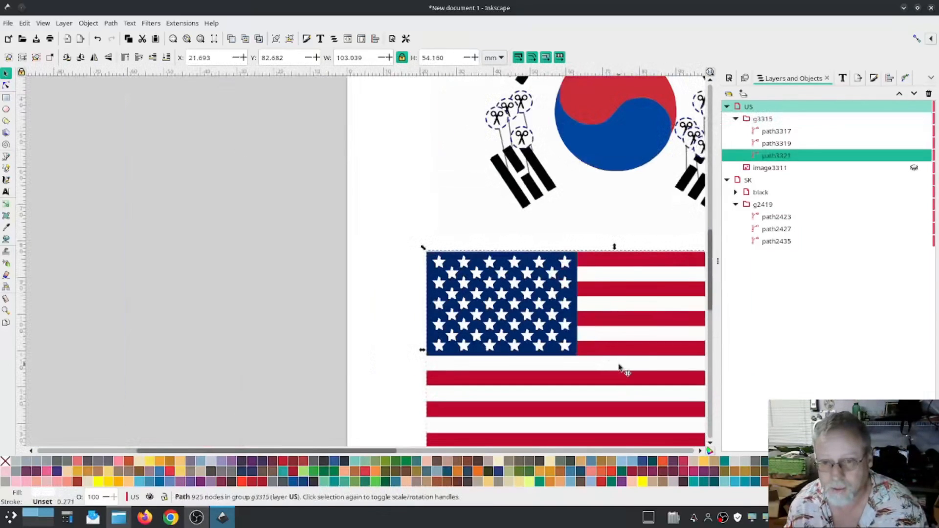
drag(619, 369, 431, 289)
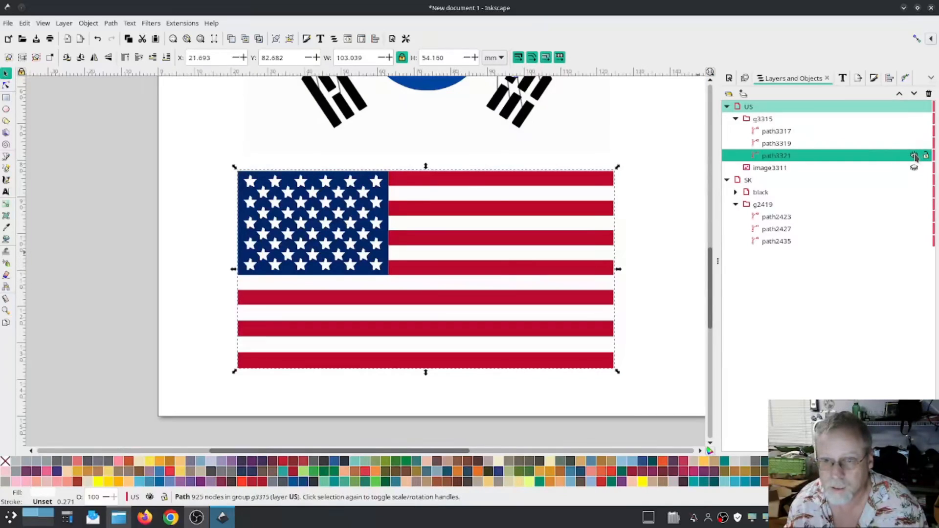
mouse_move(556, 226)
mouse_down()
mouse_move(586, 262)
mouse_move(555, 226)
mouse_up()
key(ctrl+z)
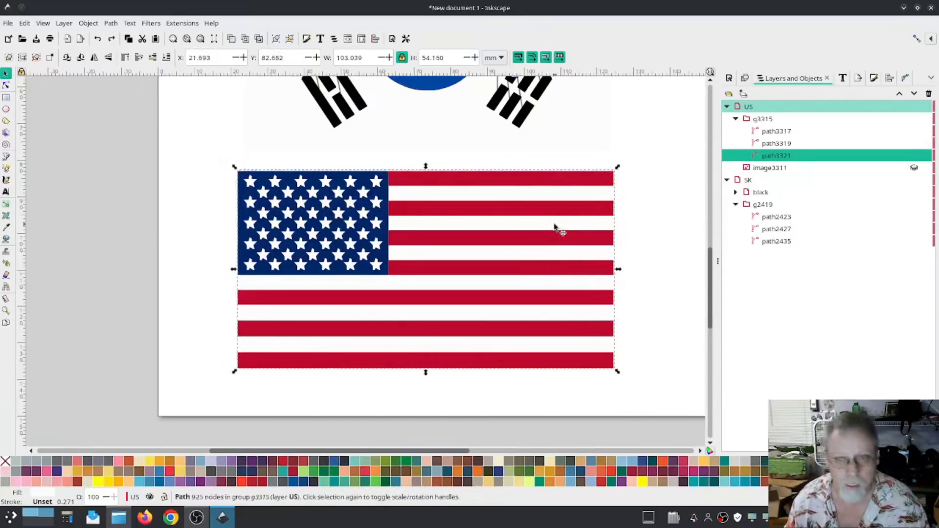
- Toggle the visibility of the red path3319 and the blue path3317 to check which flag areas each covers
click(786, 145)
click(914, 145)
click(913, 144)
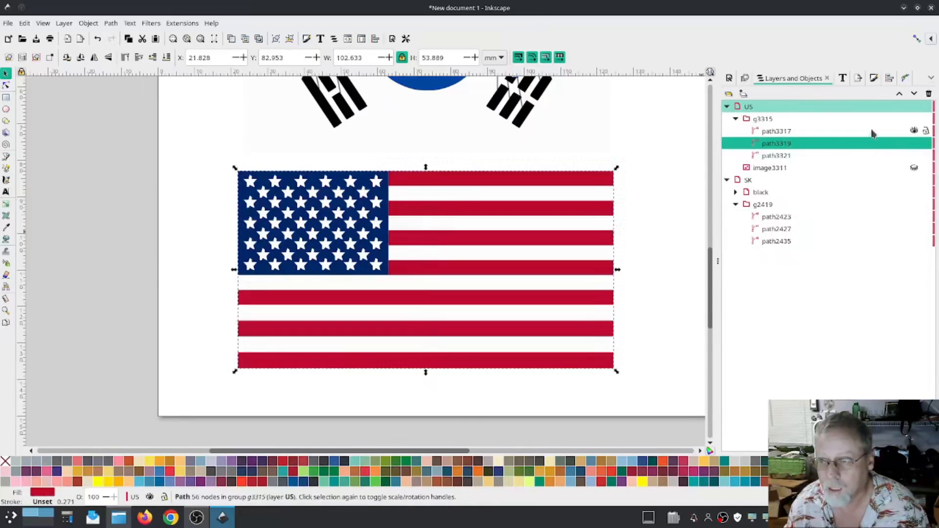
click(902, 131)
click(913, 131)
click(913, 131)
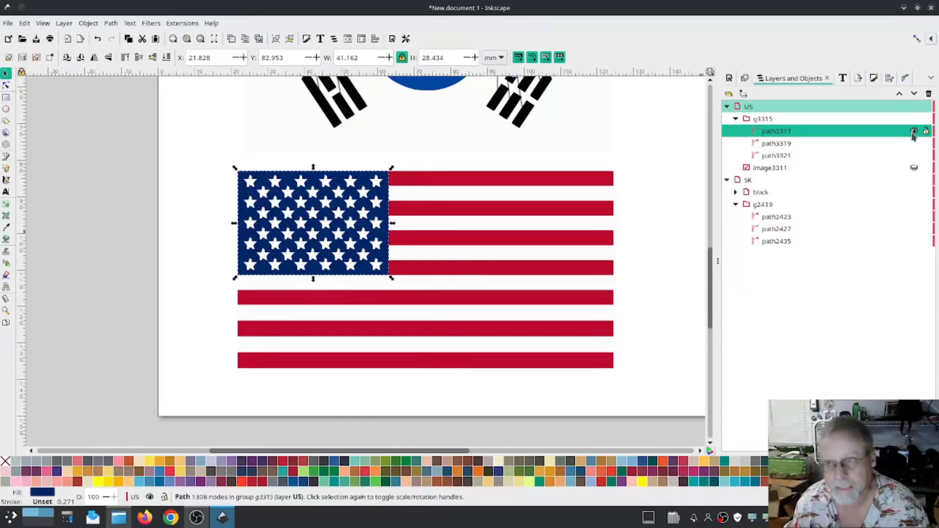
- Try to move the white path3321 up out of the US flag, and cancel the move
click(779, 168)
click(777, 155)
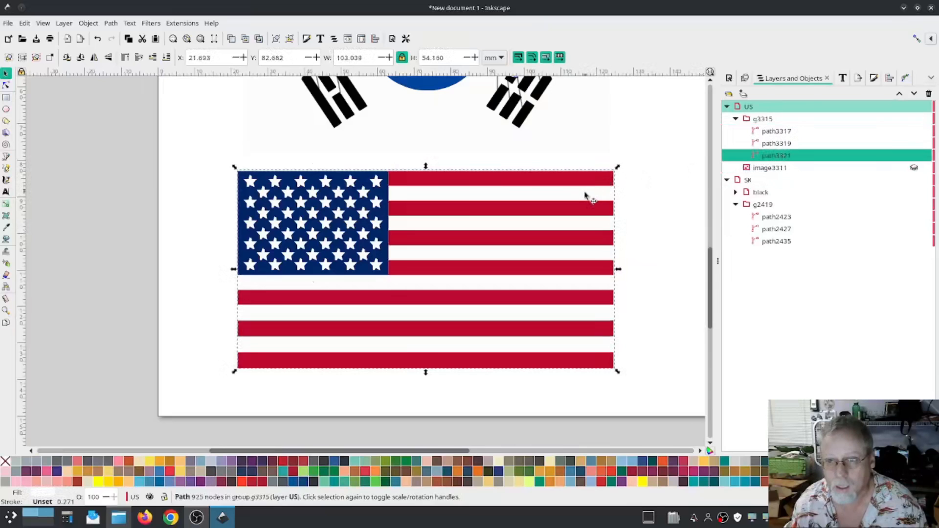
drag(586, 194, 579, 101)
ctrl+click(591, 212)
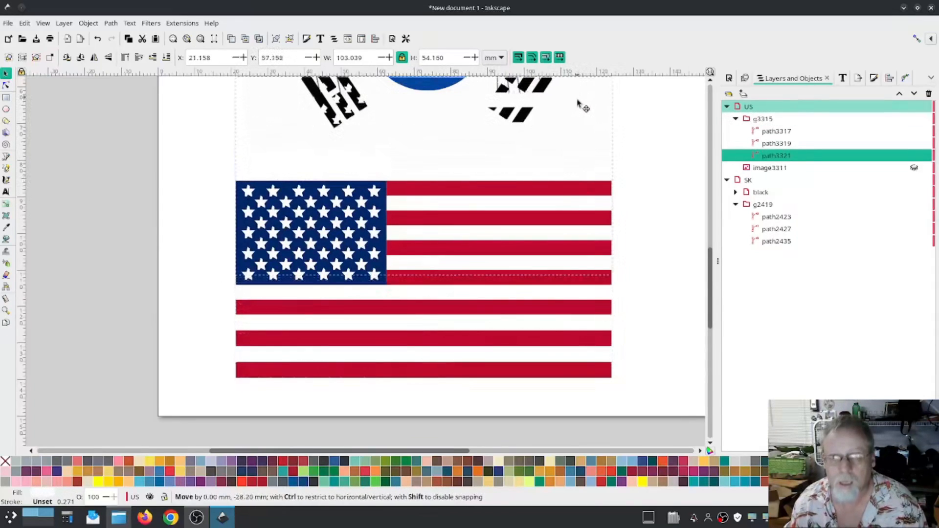
key(Escape)
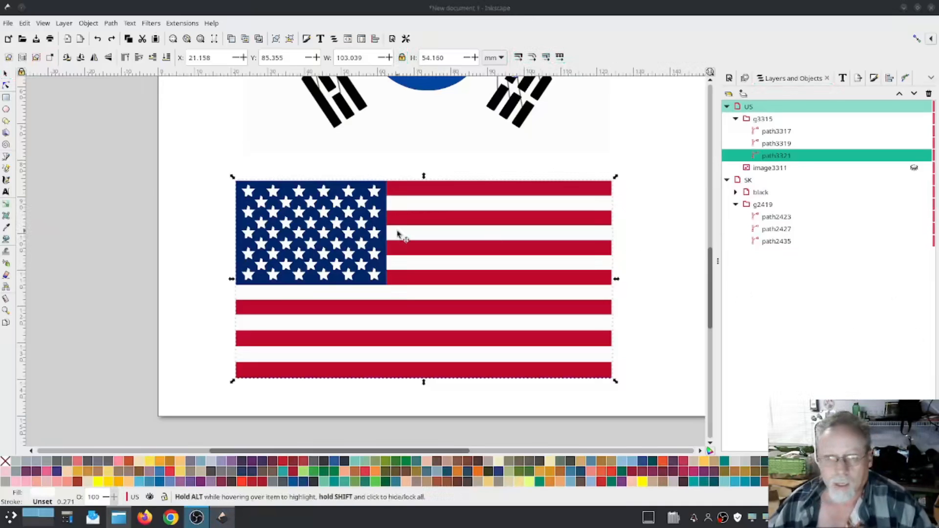
- Draw a five-cornered star over the first star in the upper-left corner of the US flag's blue canton
scroll(248, 208, up, 3)
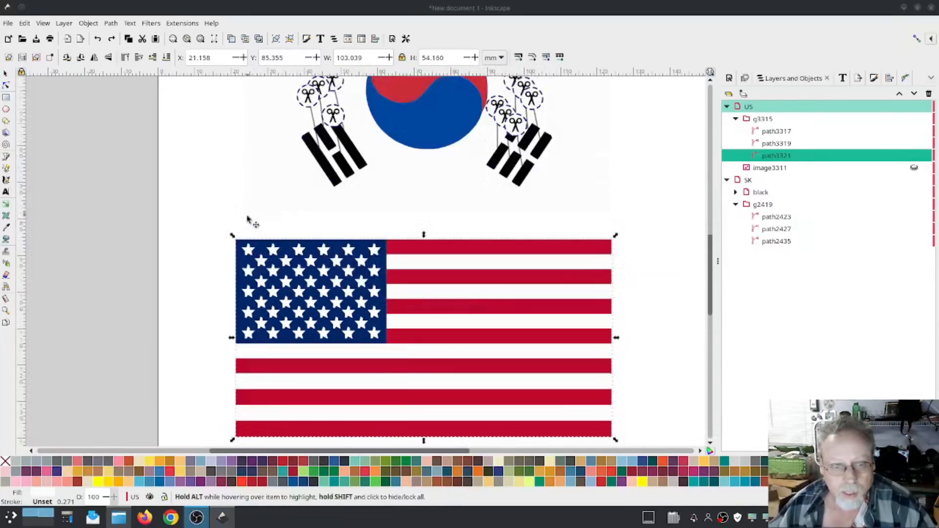
scroll(247, 216, down, 3)
click(203, 222)
ctrl+scroll(216, 222, up, 1)
ctrl+scroll(216, 222, up, 2)
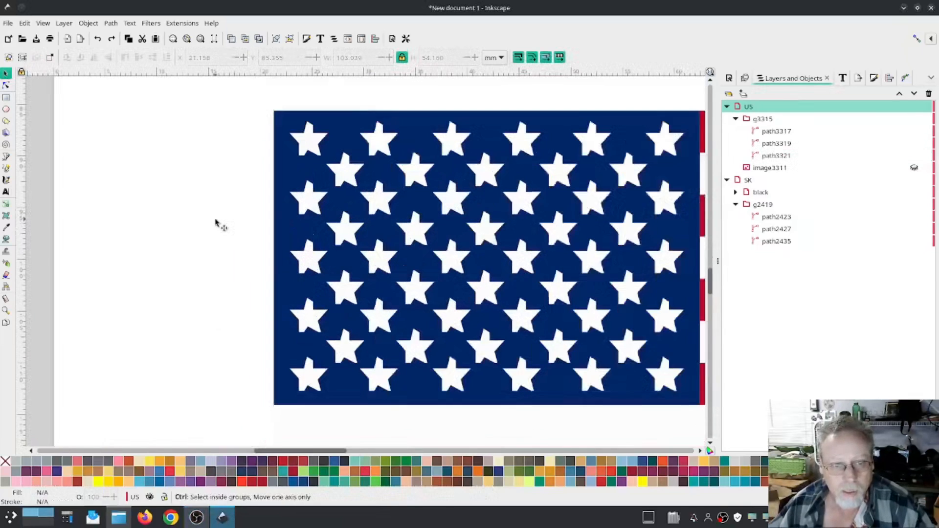
click(6, 121)
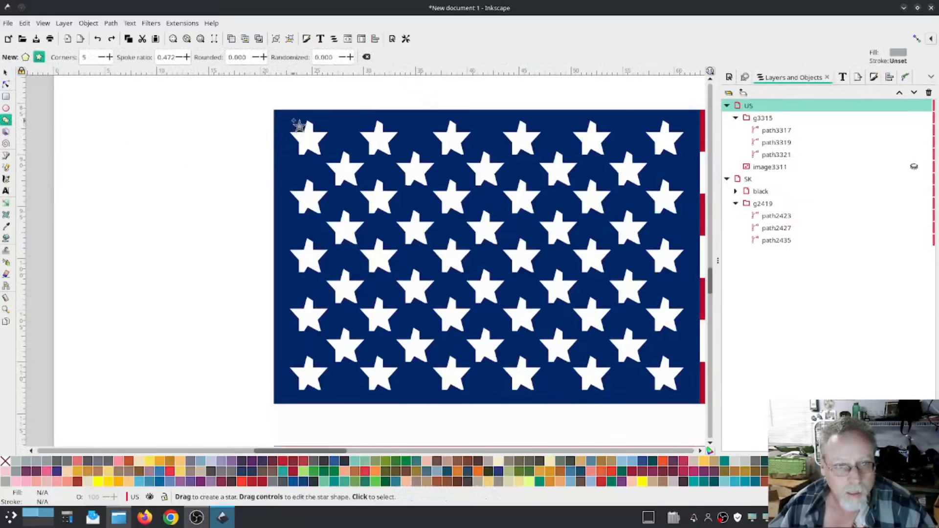
drag(294, 123, 321, 162)
key(ctrl+z)
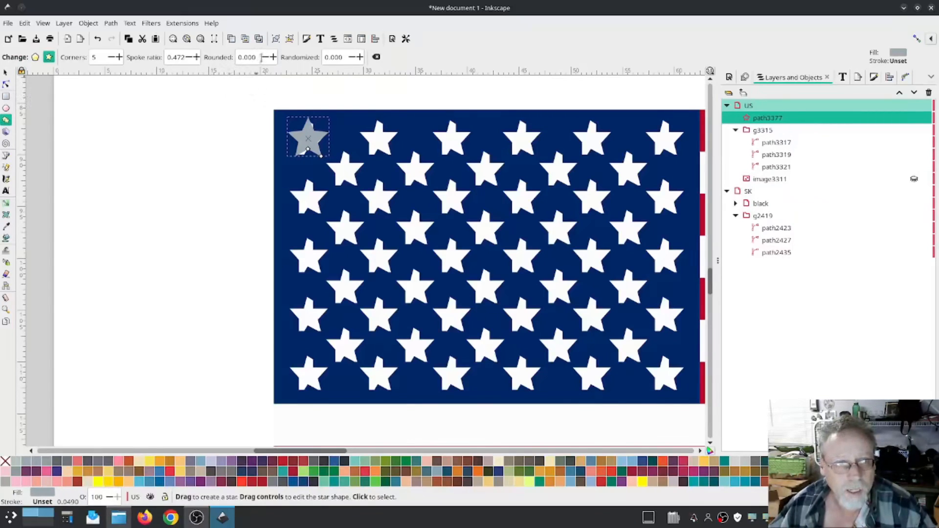
- Try different corner rounding on the new star, and set Rounded back to 0
scroll(266, 58, up, 1)
scroll(266, 59, up, 7)
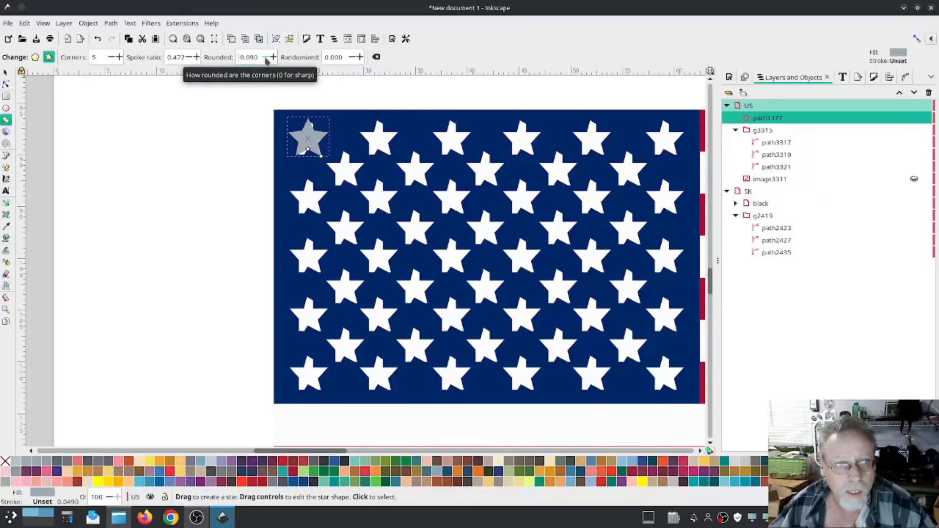
scroll(266, 59, up, 15)
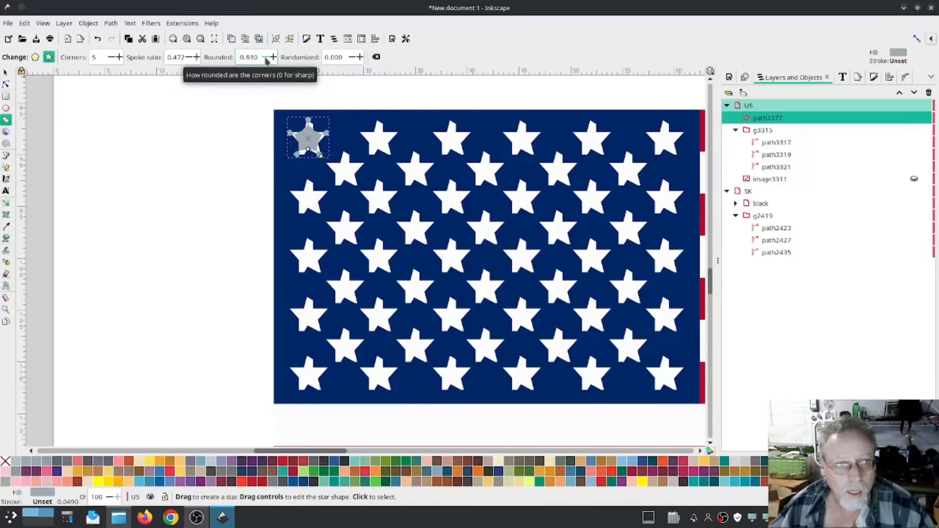
double_click(249, 58)
text(0)
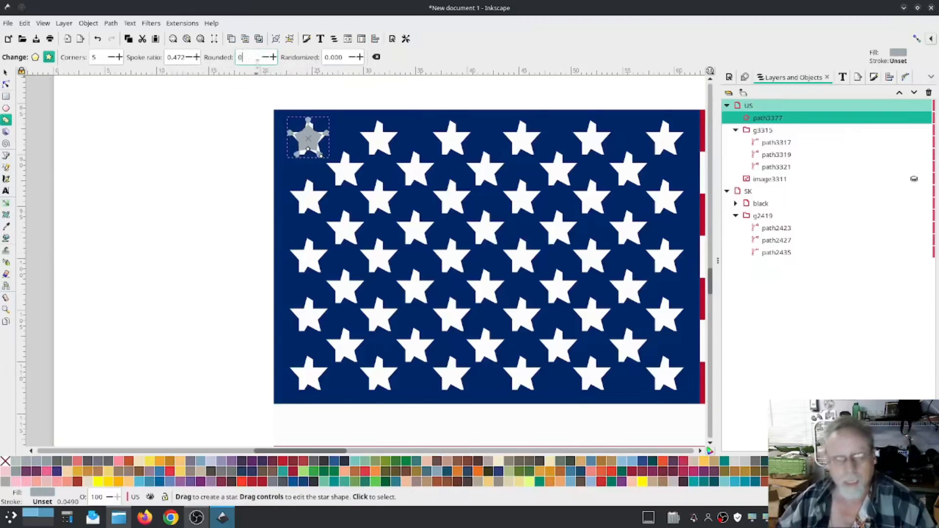
key(Tab)
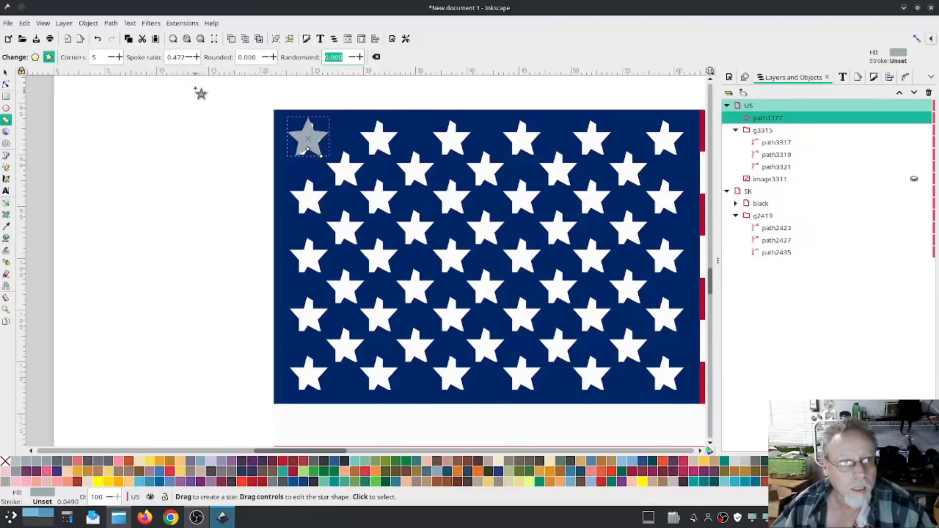
- Reduce the gray star's spoke ratio to 0.422
click(189, 58)
click(190, 58)
click(190, 57)
click(190, 58)
click(190, 57)
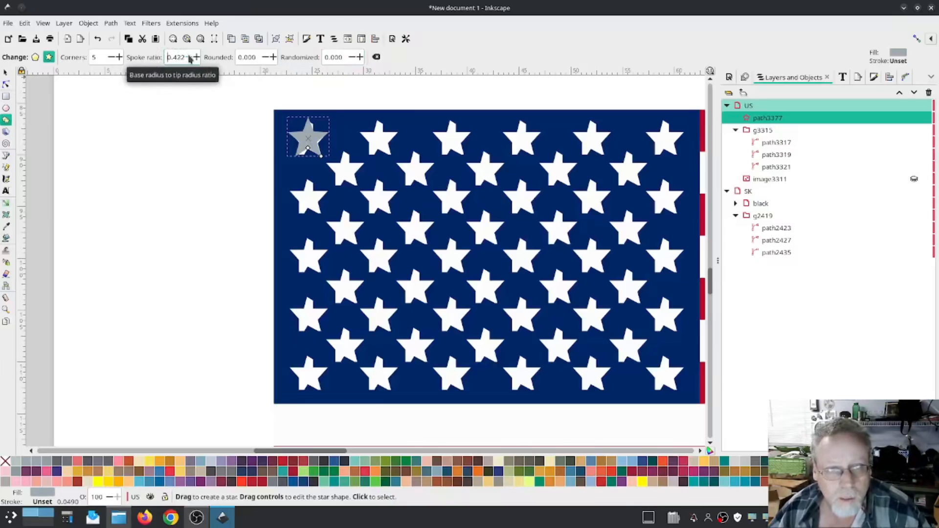
- Fit the gray star over the first white star of the top row, enlarging it to about 4.09 by 3.89 mm
key(s)
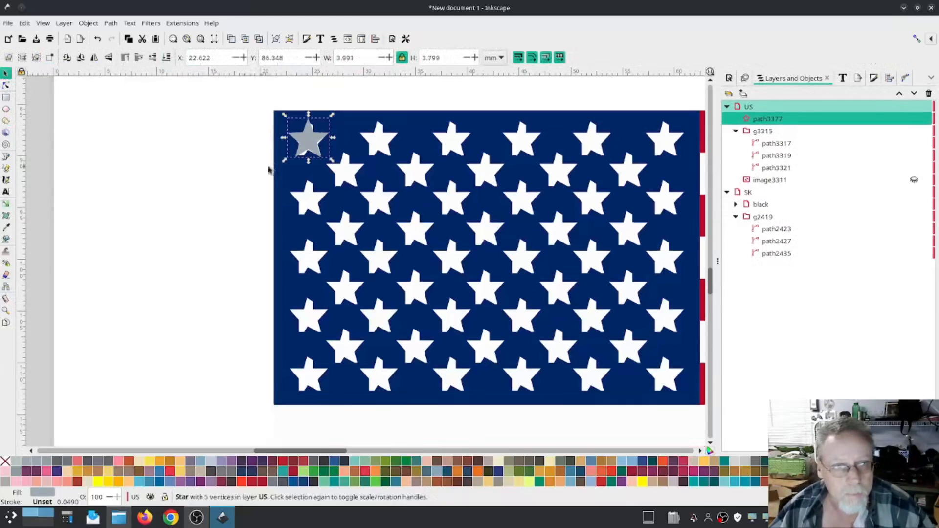
drag(310, 145, 312, 146)
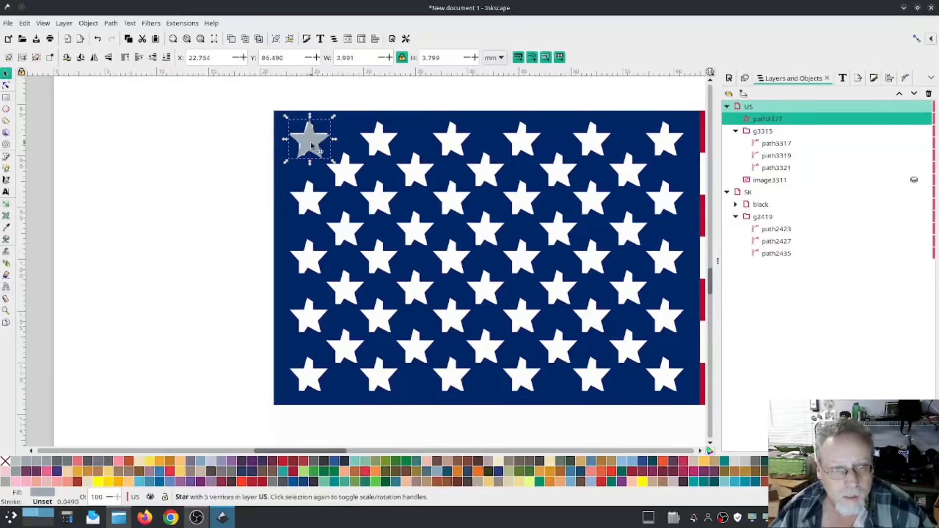
scroll(311, 146, up, 3)
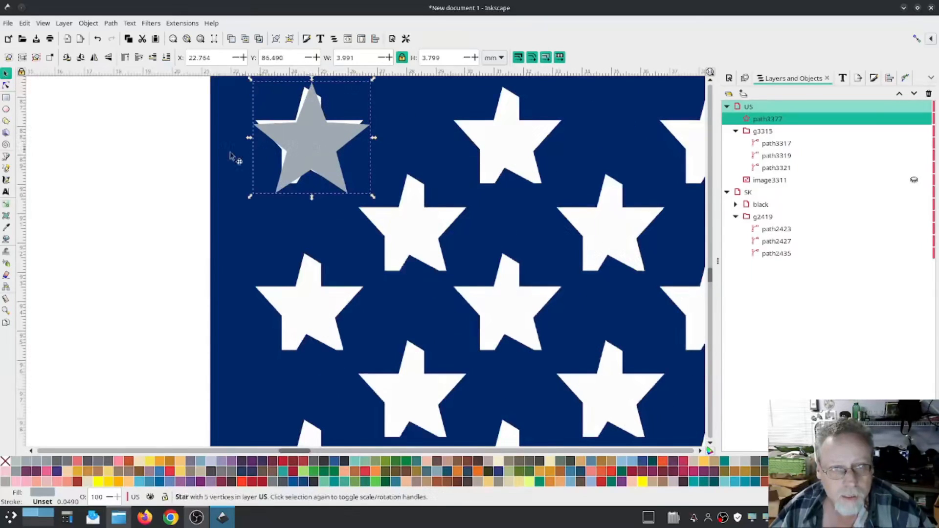
scroll(220, 166, up, 3)
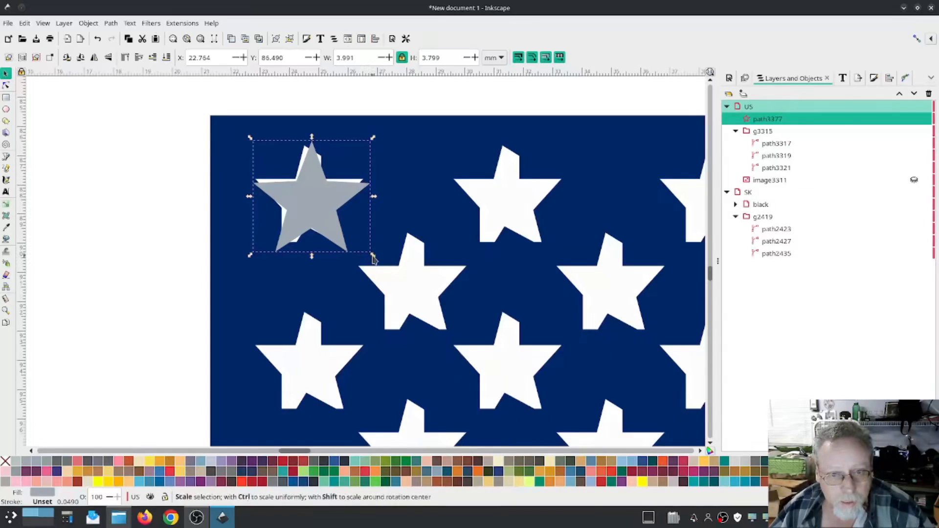
drag(316, 206, 315, 204)
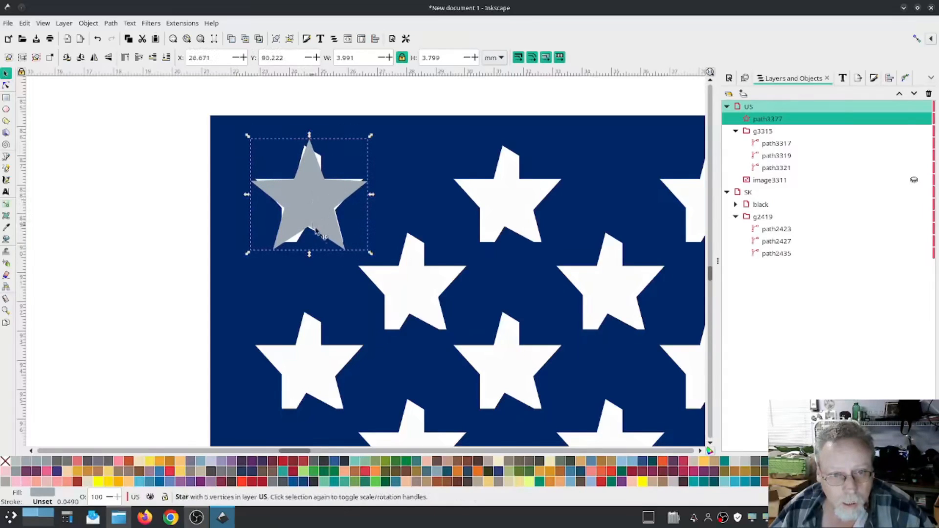
drag(370, 254, 373, 255)
drag(320, 214, 317, 212)
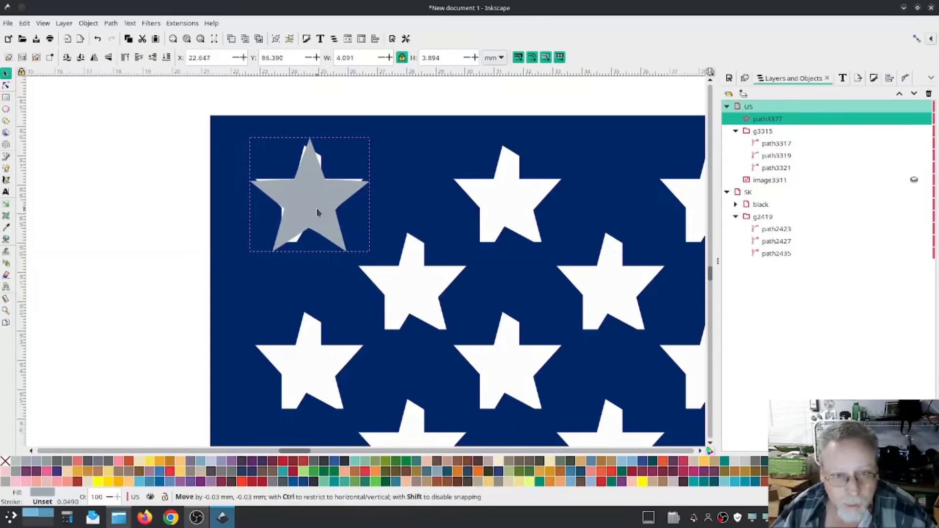
drag(317, 212, 317, 212)
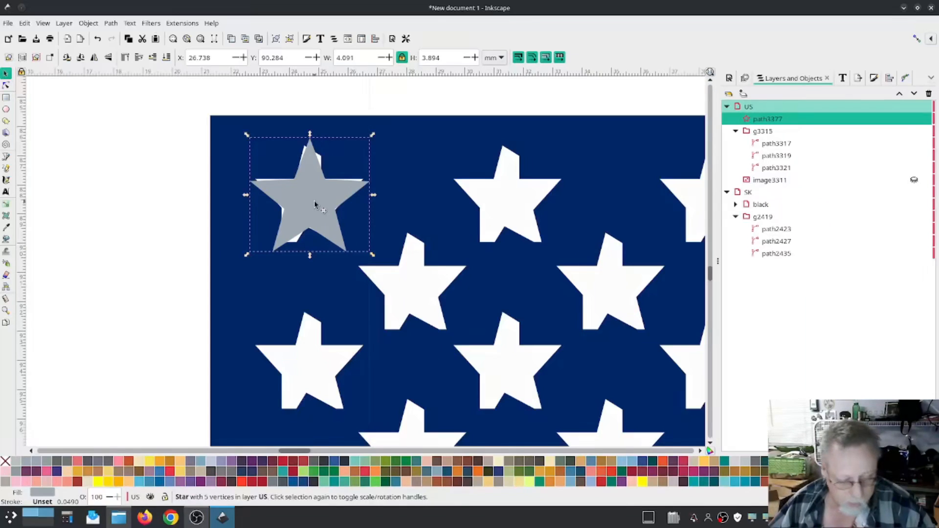
- Duplicate the gray star onto the second and third white stars of the top row
key(ctrl+d)
drag(315, 204, 514, 208)
drag(542, 289, 355, 283)
key(ctrl+d)
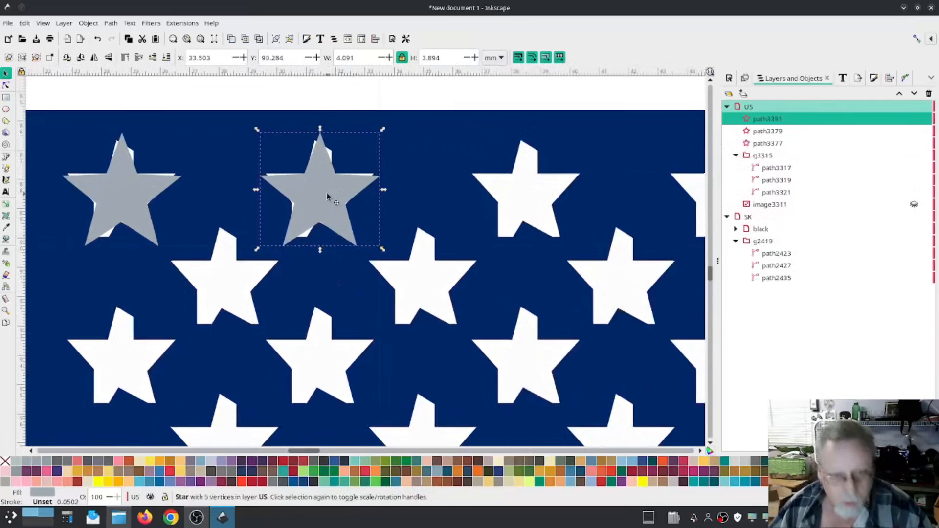
drag(327, 197, 541, 197)
drag(541, 283, 250, 288)
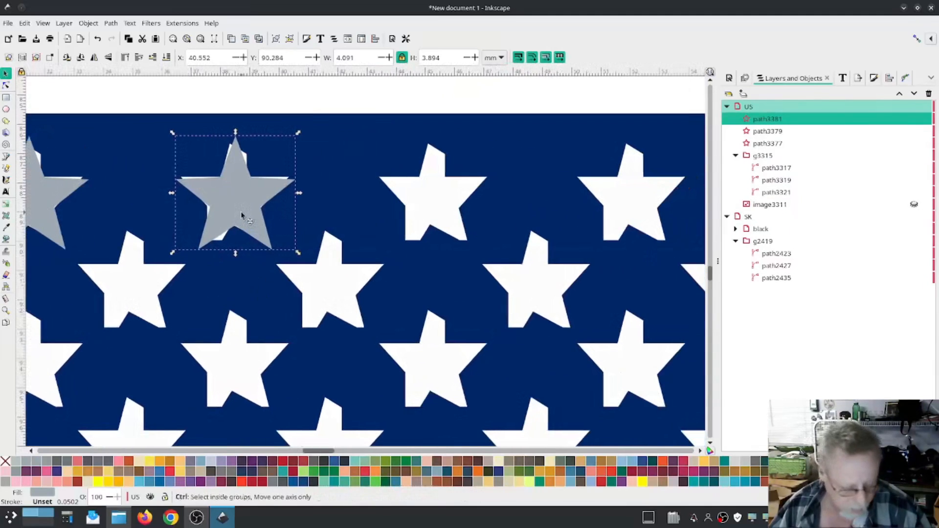
- Duplicate the gray star onto the fourth, fifth and sixth white stars to complete the top row
key(ctrl+d)
drag(243, 204, 646, 214)
key(ctrl+d)
drag(654, 267, 317, 251)
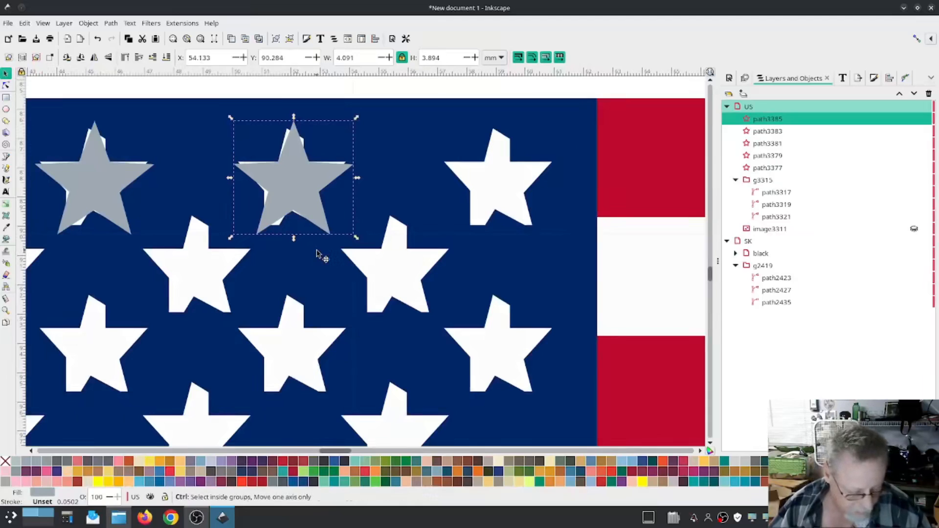
key(ctrl+d)
drag(311, 213, 506, 194)
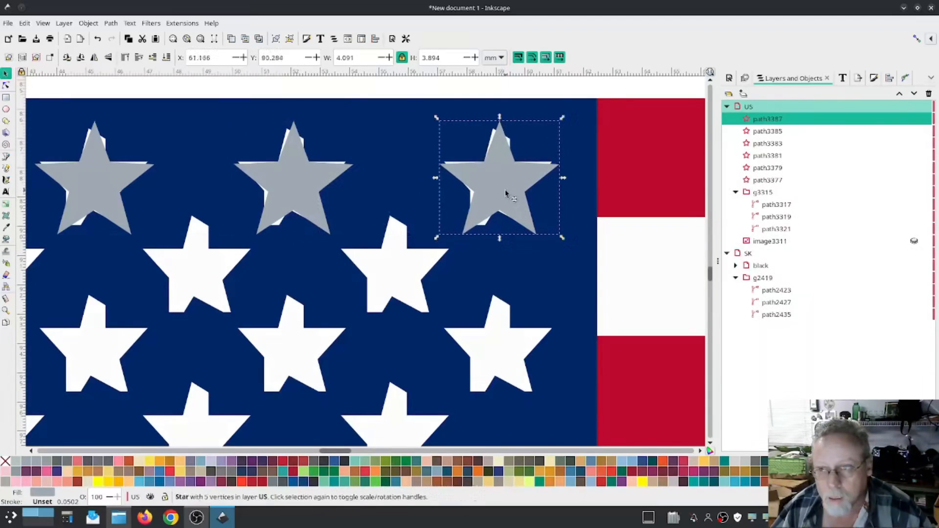
- Select all six gray stars of the top row and duplicate them onto the third and fifth star rows
scroll(428, 315, down, 2)
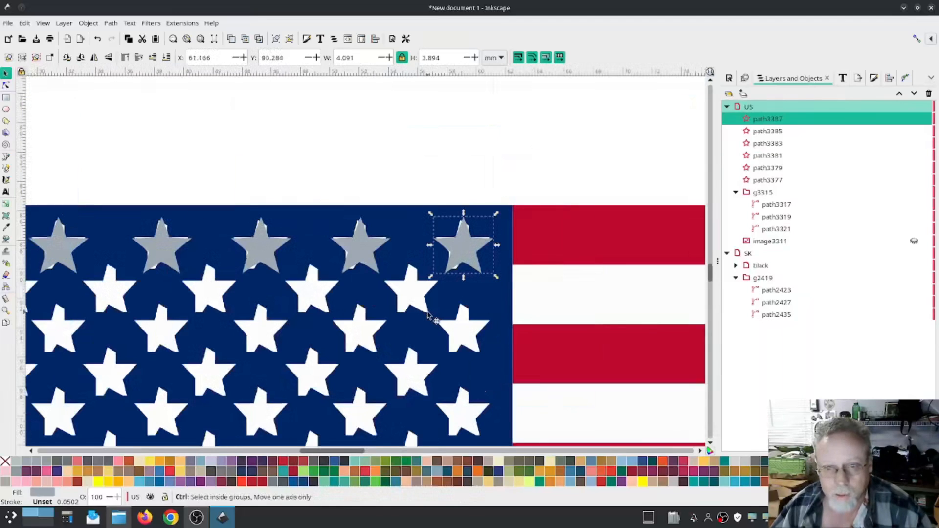
scroll(428, 315, down, 1)
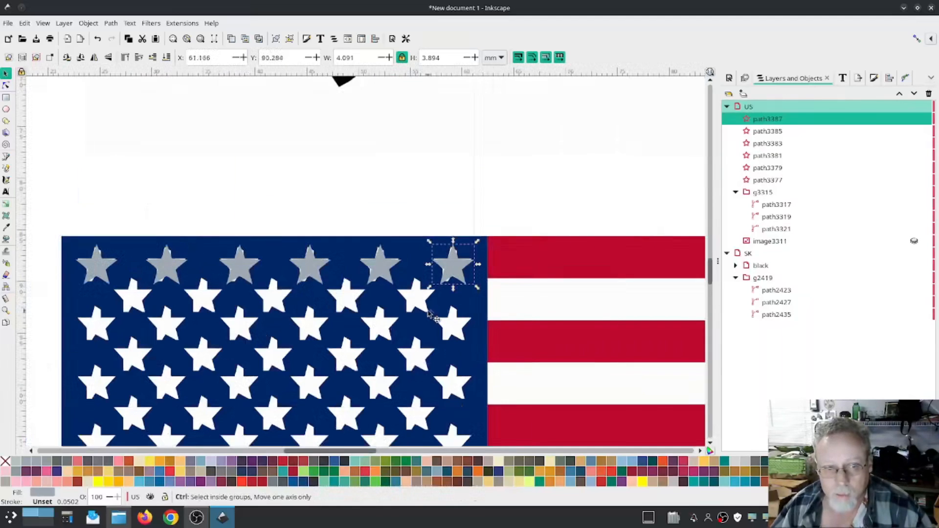
shift+click(765, 180)
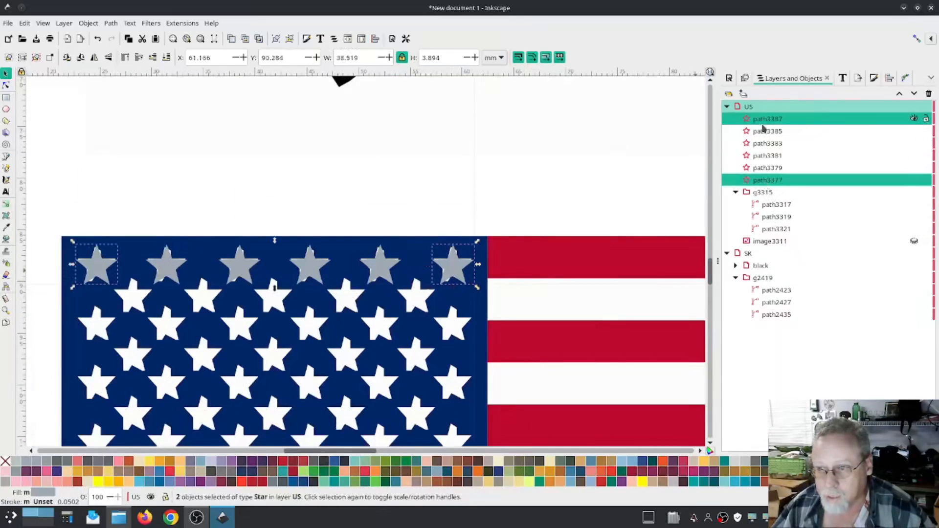
shift+click(765, 182)
shift+click(765, 182)
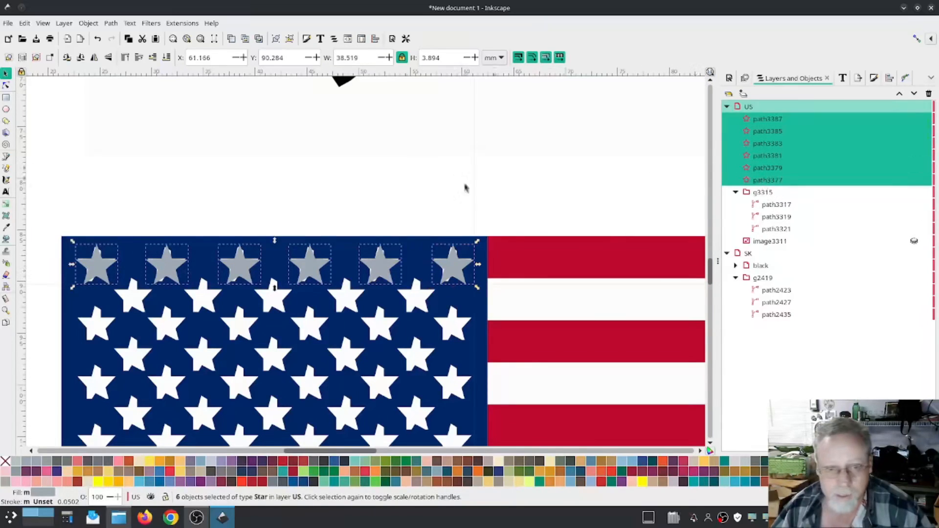
key(ctrl+d)
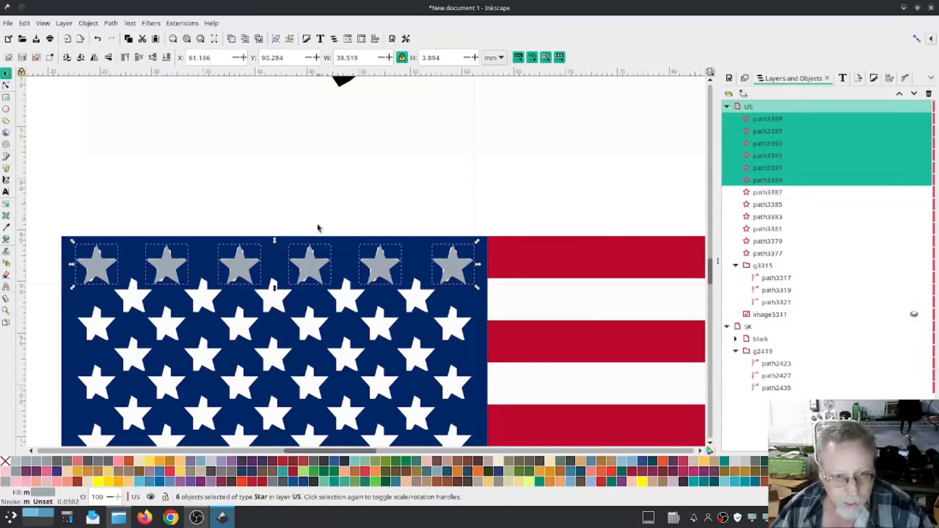
drag(310, 267, 309, 390)
key(ctrl+d)
scroll(308, 390, down, 2)
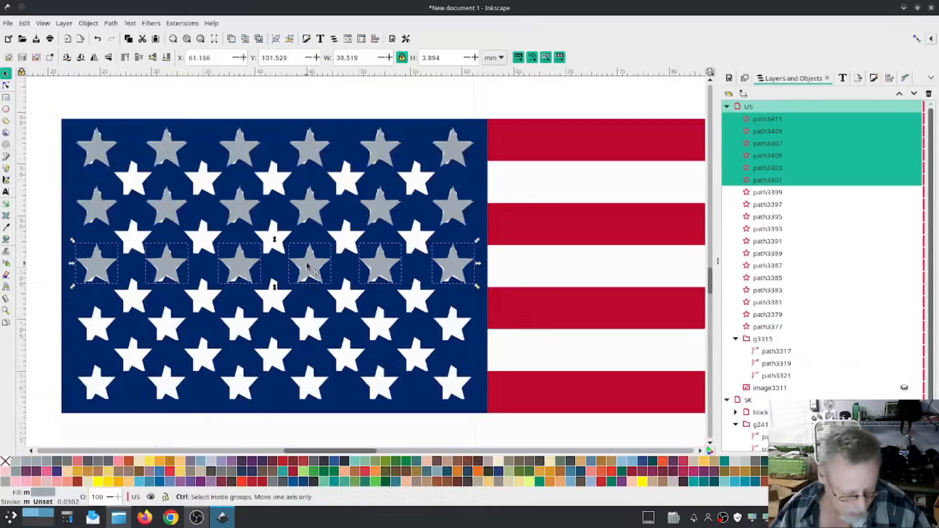
- Duplicate the six-star row onto the seventh and ninth star rows
key(ctrl+d)
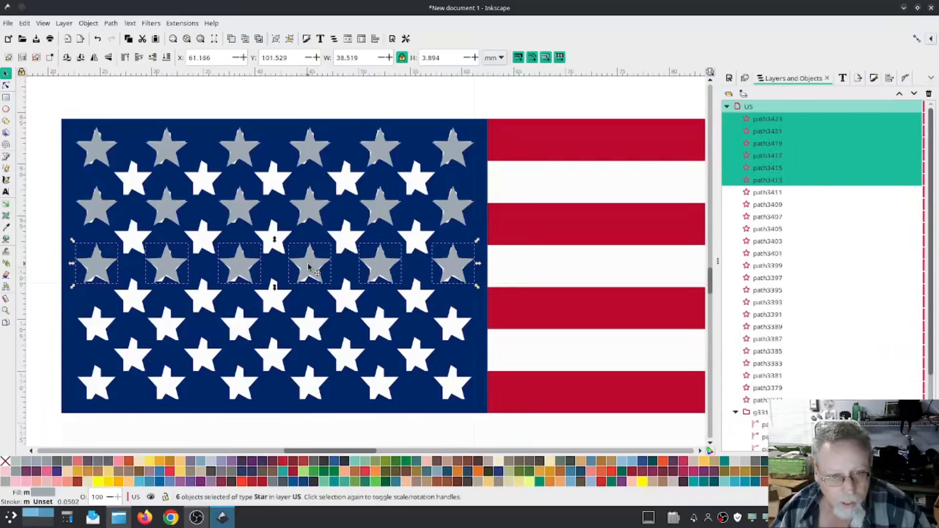
drag(308, 267, 303, 389)
key(ctrl+d)
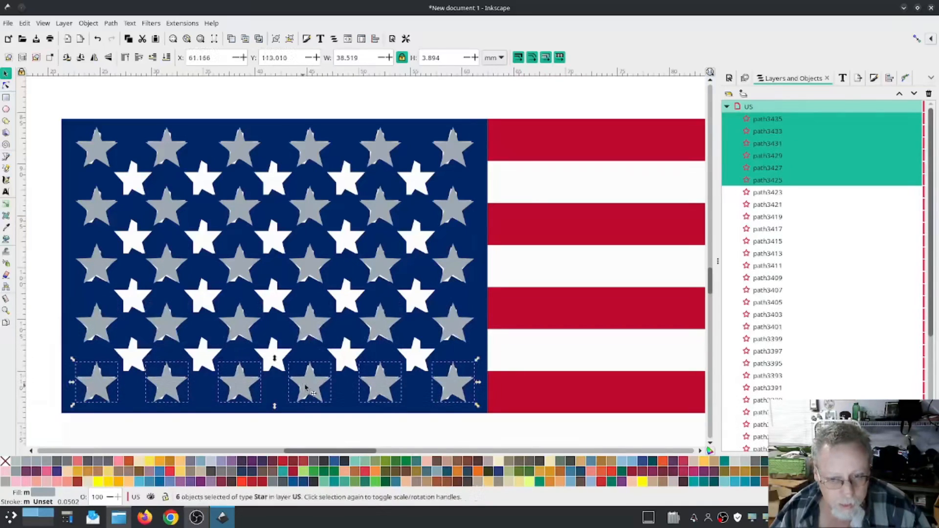
- Exclude the last star of the bottom row and duplicate the other five onto the eighth, sixth, fourth and second rows
shift+click(454, 386)
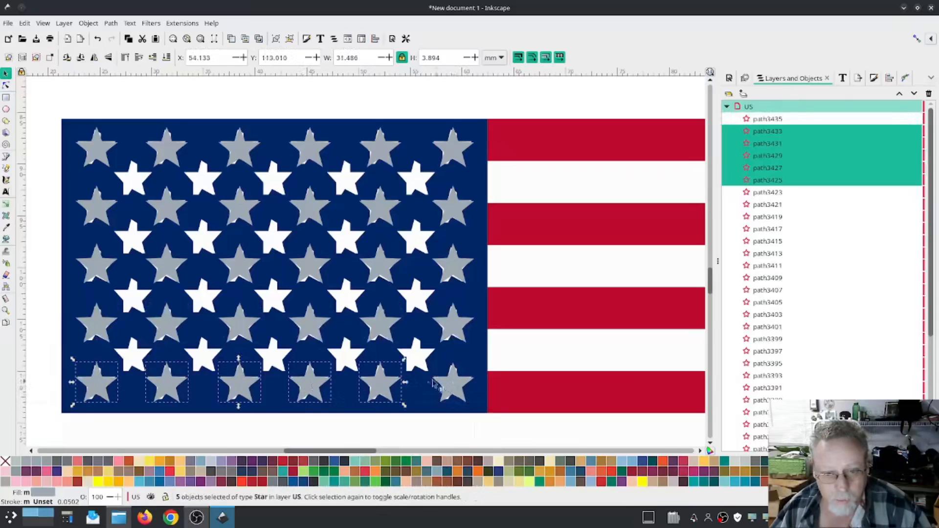
key(ctrl+d)
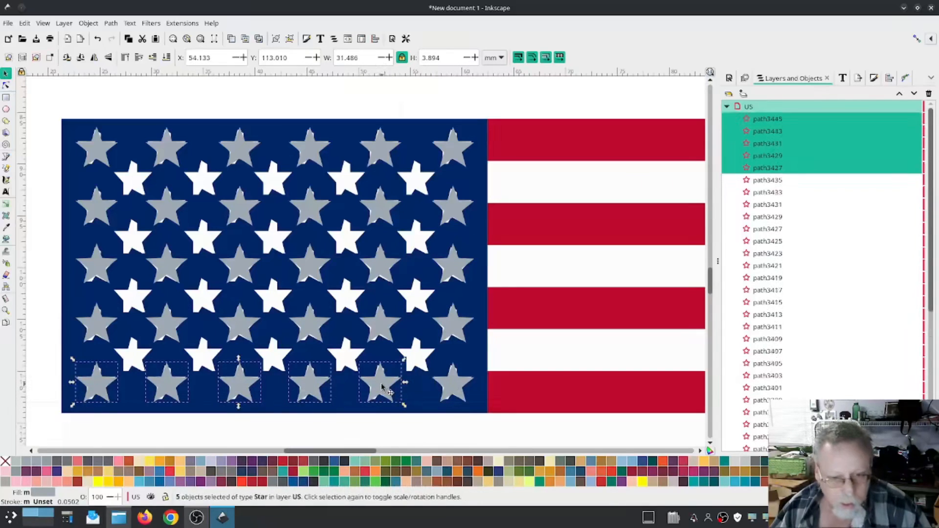
drag(381, 386, 419, 356)
key(ctrl+d)
drag(420, 356, 423, 295)
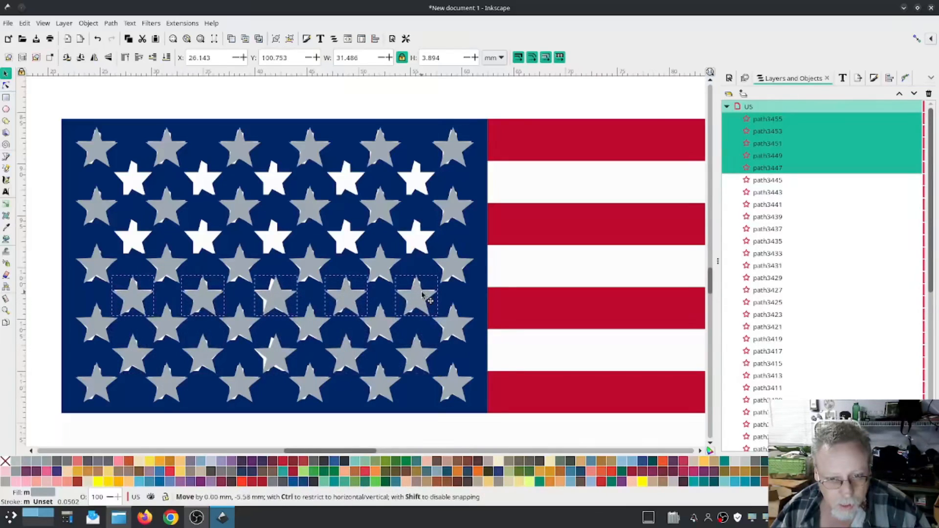
drag(424, 295, 415, 235)
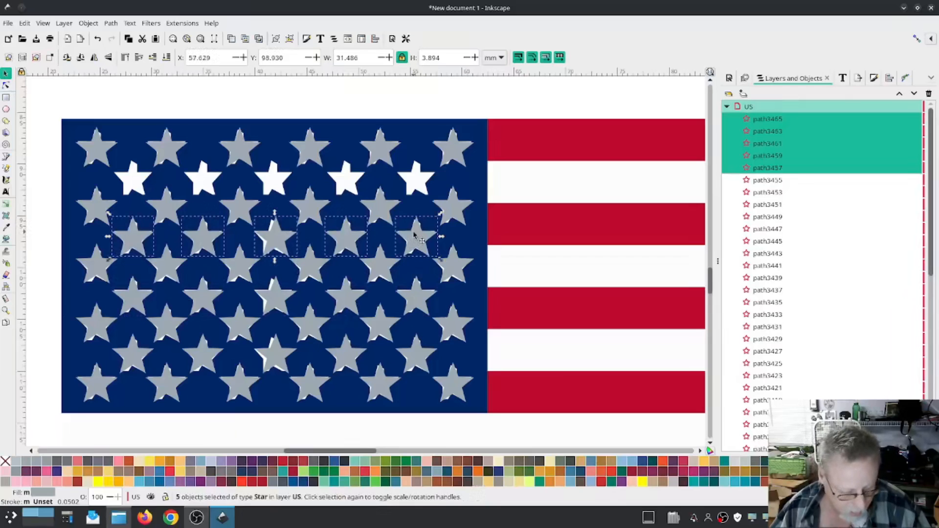
drag(414, 237, 413, 177)
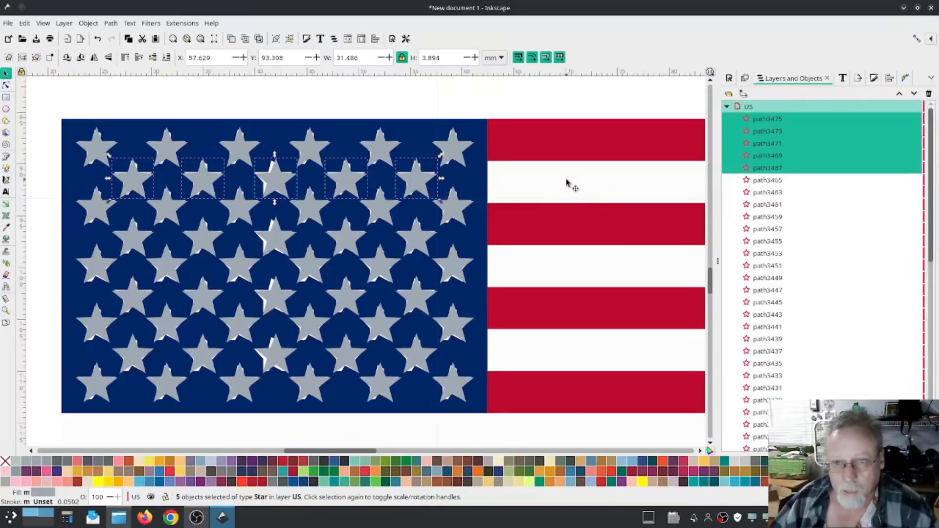
- Recolor the white path behind the US flag's stripes with a yellow-orange fill
click(582, 181)
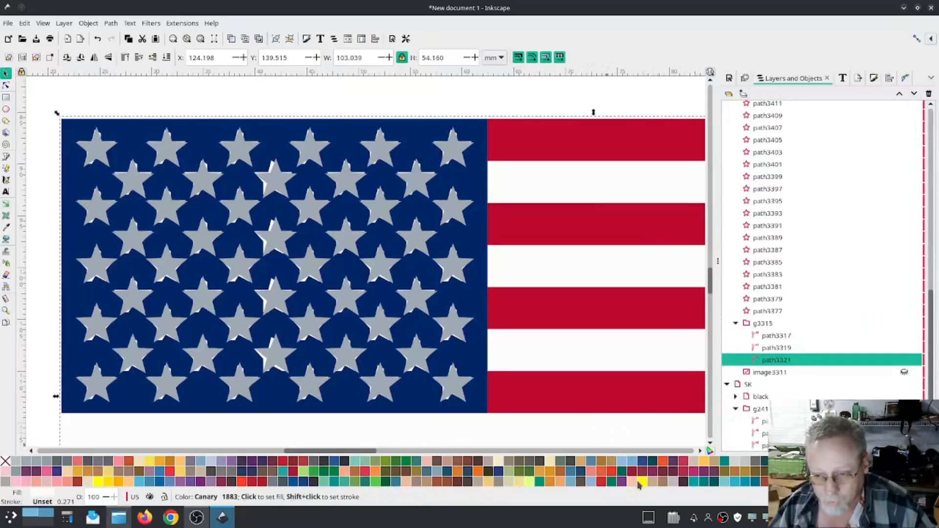
click(702, 461)
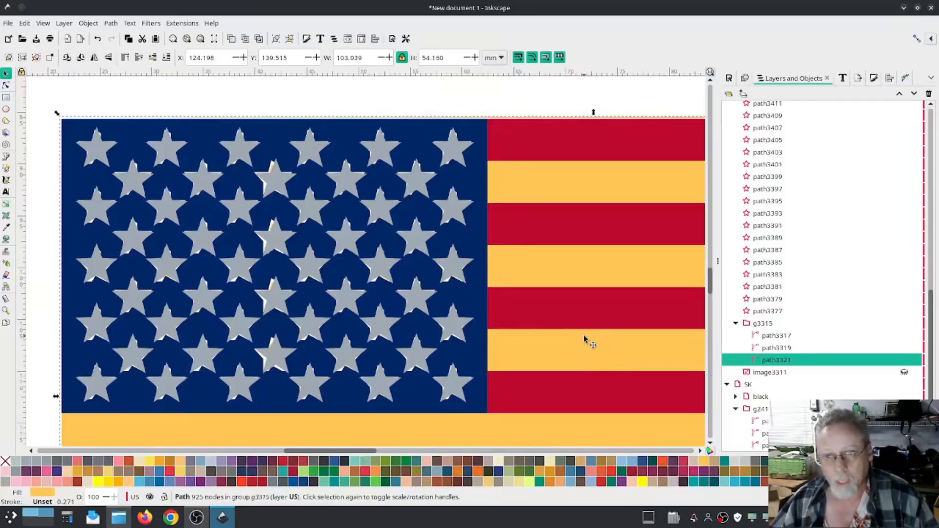
scroll(587, 374, down, 3)
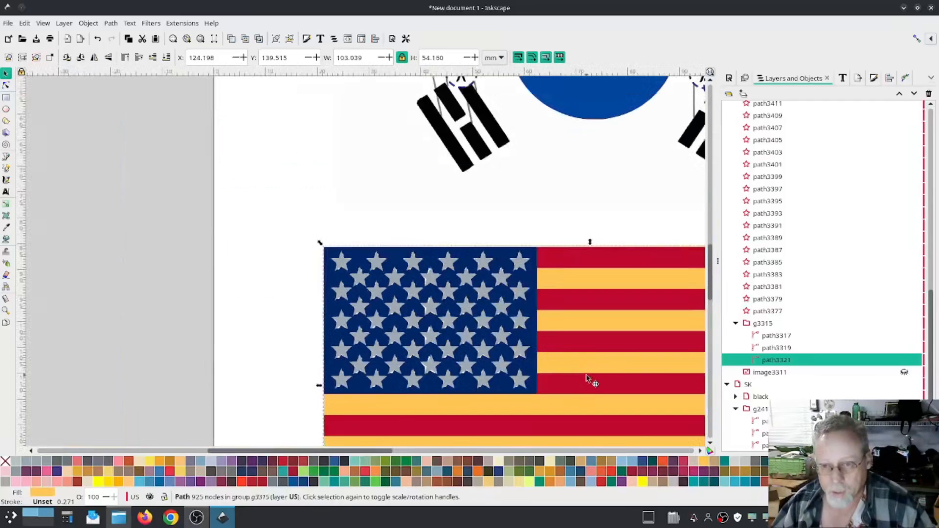
drag(601, 381, 425, 285)
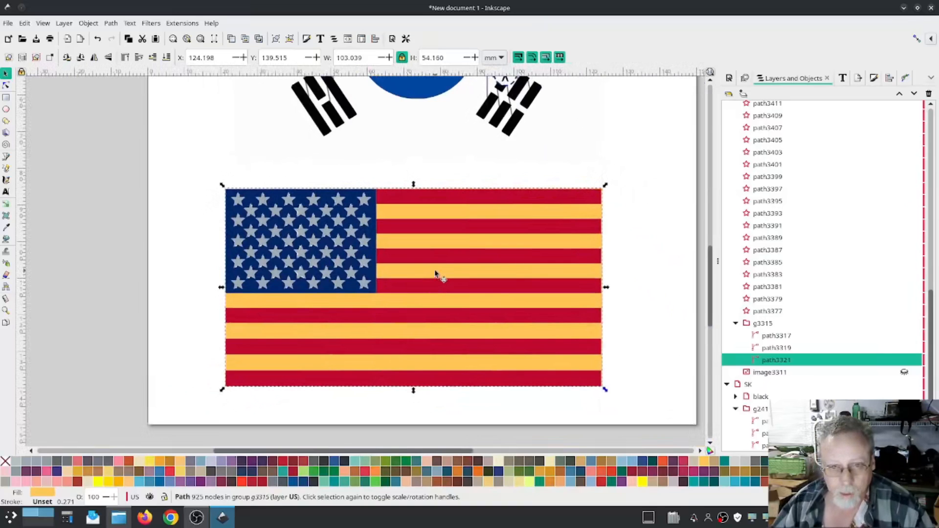
- Hide the red stripes path and the blue canton path, leaving the gray stars and yellow-orange stripes shown
click(782, 349)
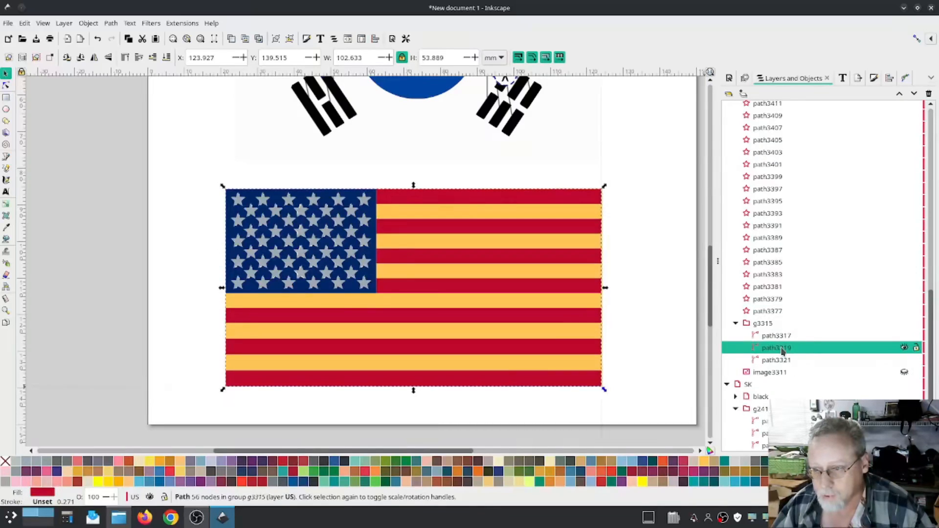
click(904, 348)
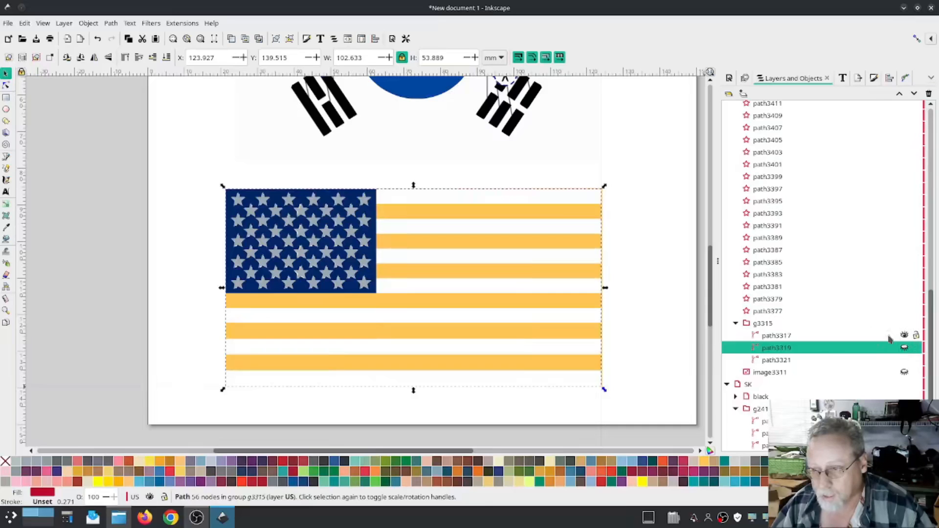
click(904, 336)
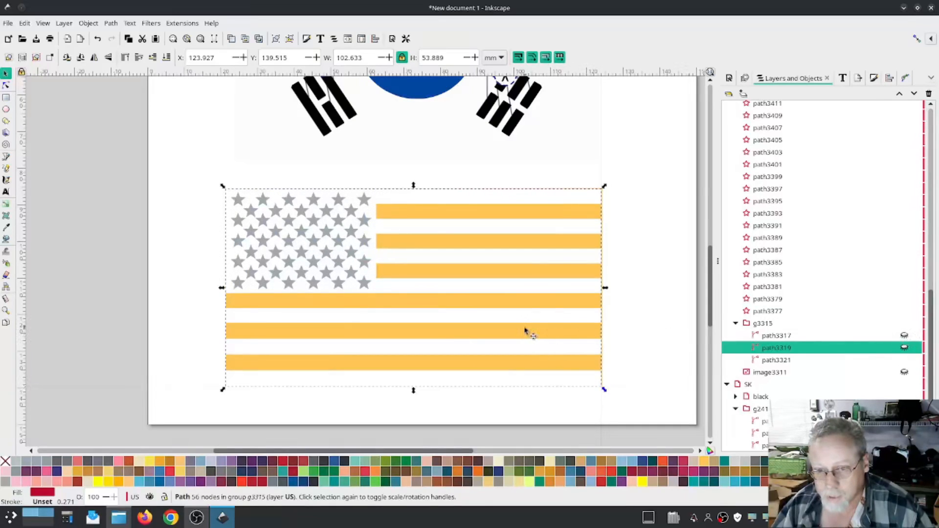
mouse_move(536, 336)
mouse_down()
mouse_move(588, 361)
mouse_move(548, 340)
mouse_up()
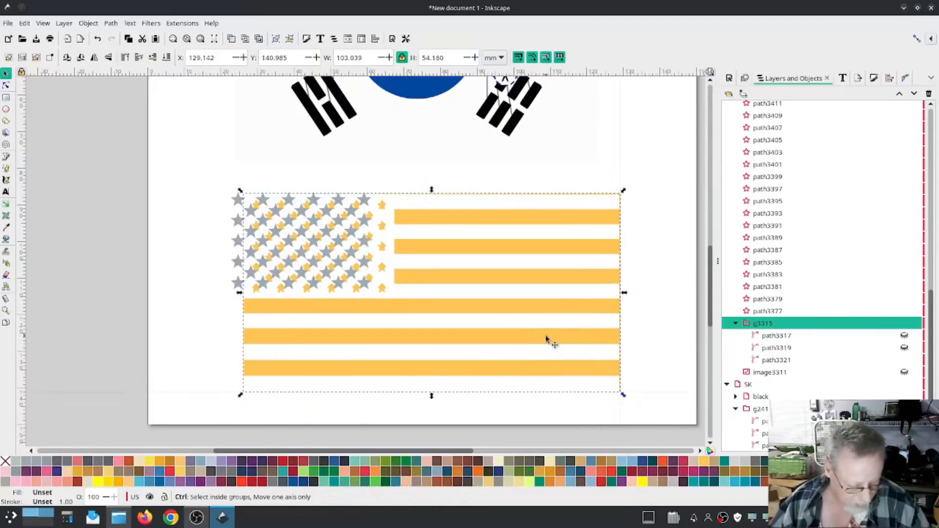
- Hide all 50 gray star shapes in the US layer
click(769, 311)
scroll(785, 316, up, 10)
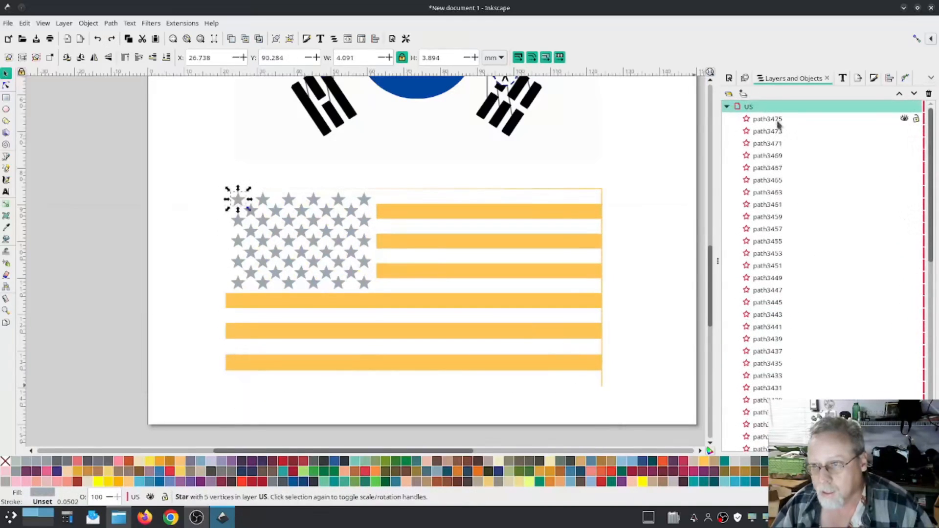
shift+click(775, 120)
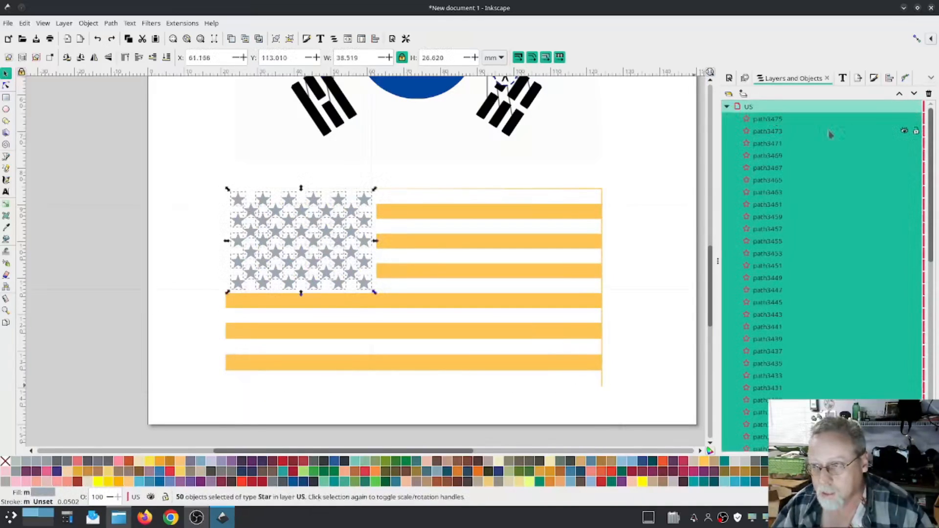
right_click(874, 130)
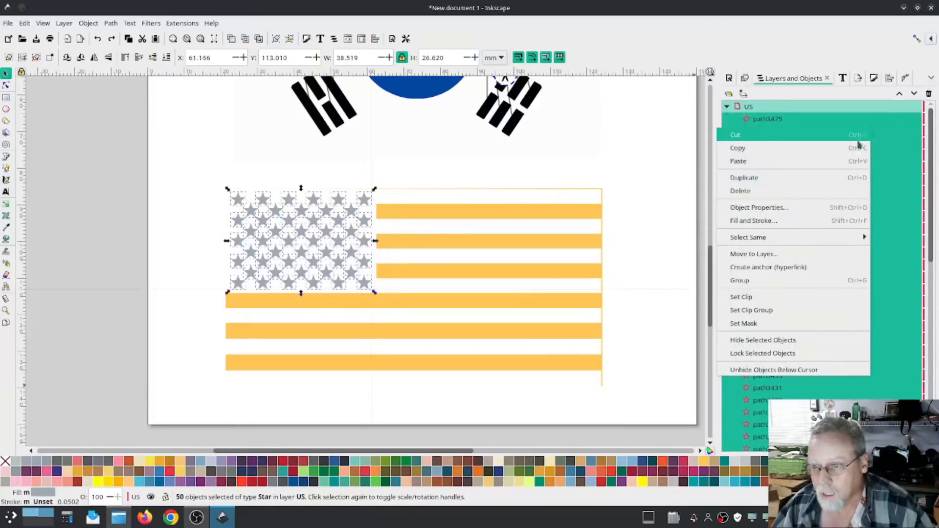
click(776, 341)
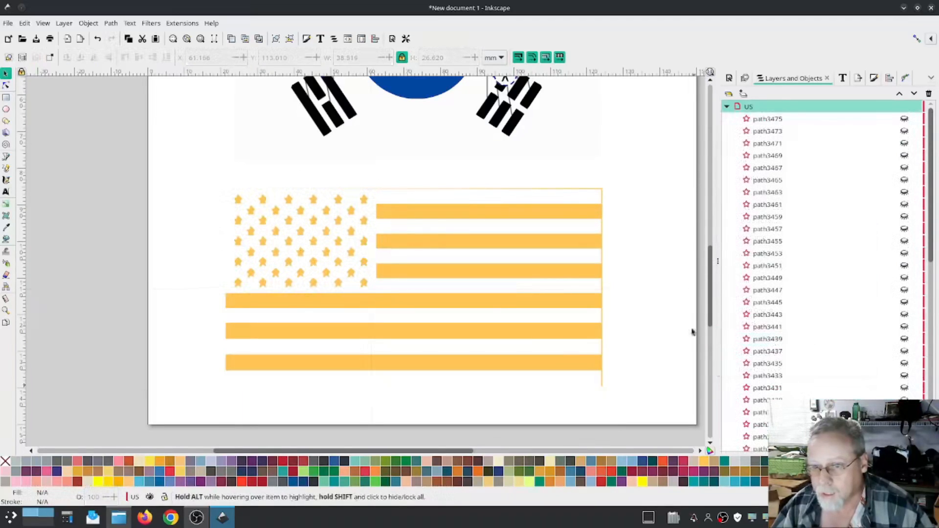
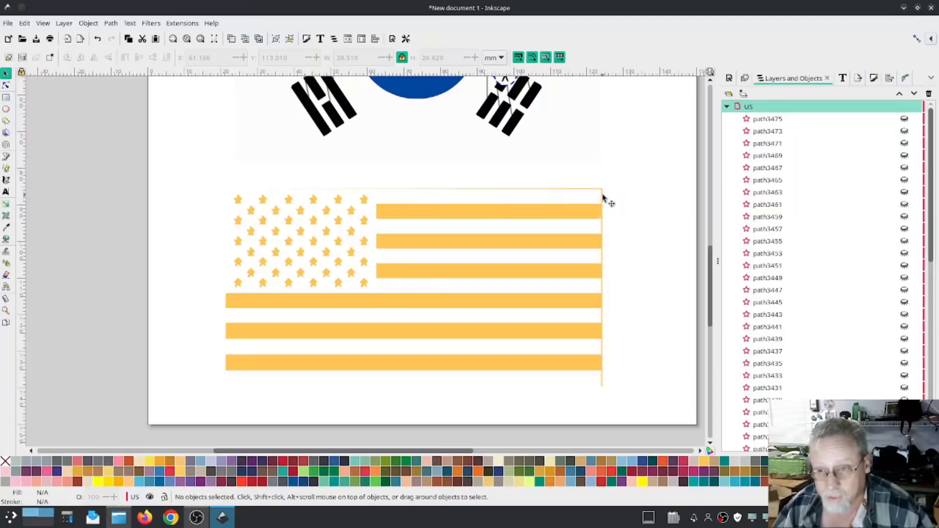
- Delete the four nodes at the lower end of the thin sliver along the yellow-orange path's right edge
click(6, 86)
key(ctrl+a)
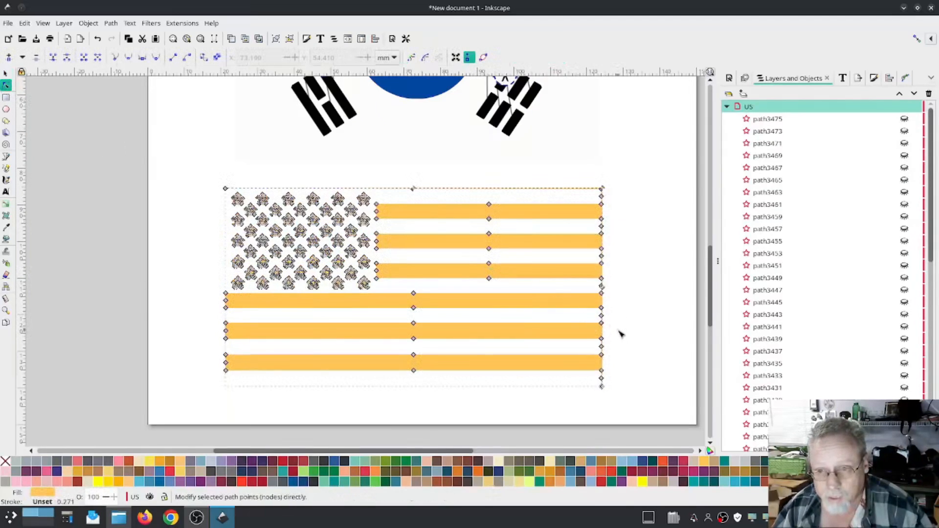
ctrl+scroll(620, 374, up, 4)
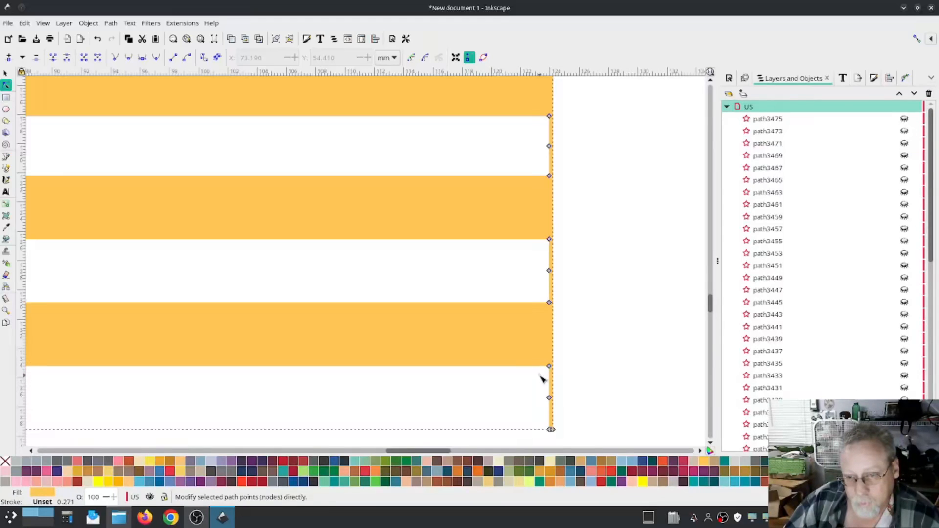
drag(538, 380, 580, 444)
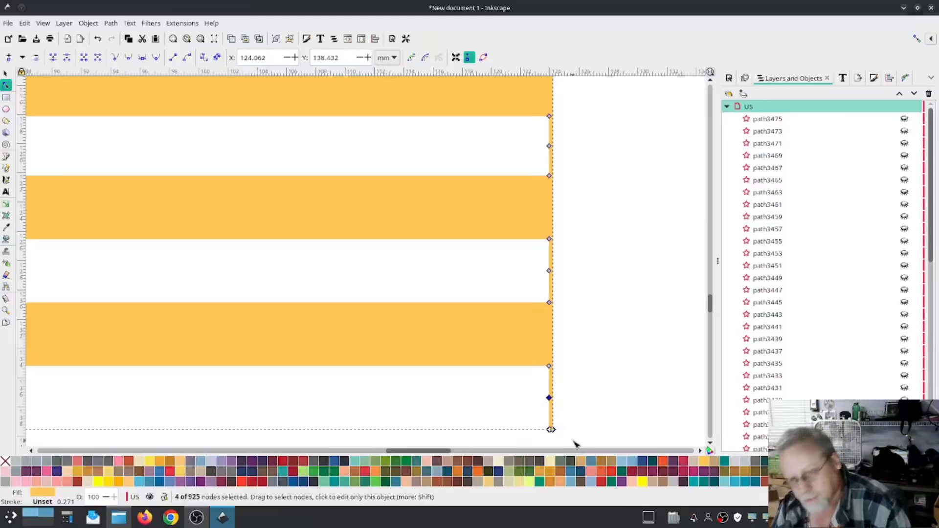
key(Delete)
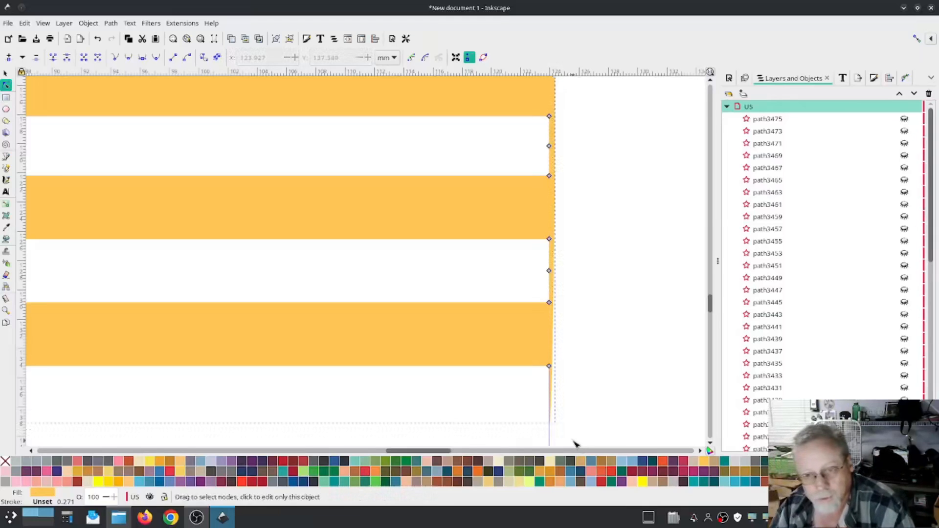
- Make the lowest yellow-orange stripe's lower-right node a corner and move it outward to about X 124.43 mm
click(549, 367)
click(115, 58)
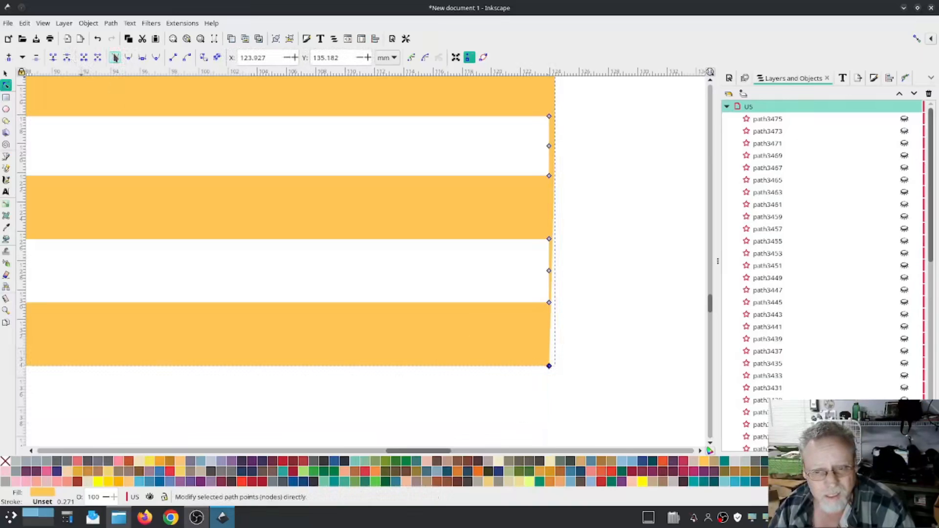
drag(549, 366, 556, 366)
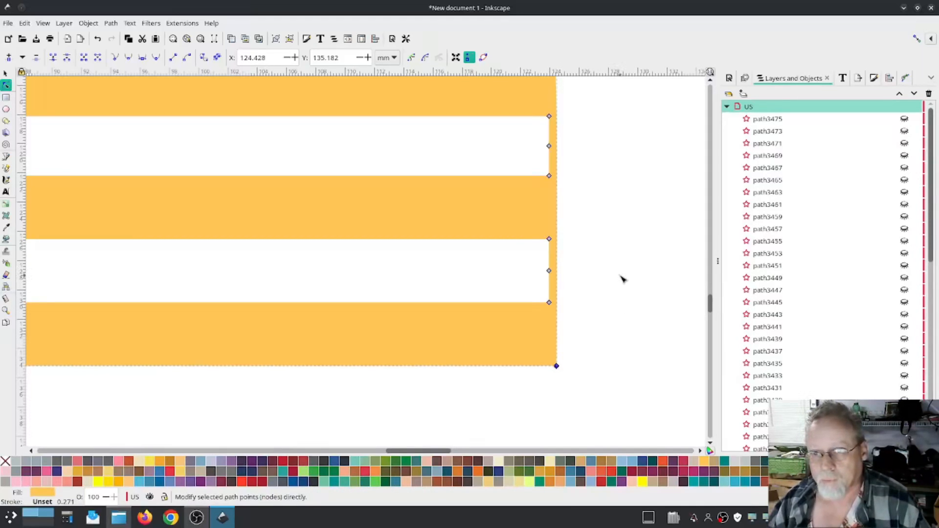
- Show the red stripes path and narrow the yellow-orange path to about 102.94 mm to line up with its right edge
scroll(611, 313, down, 3)
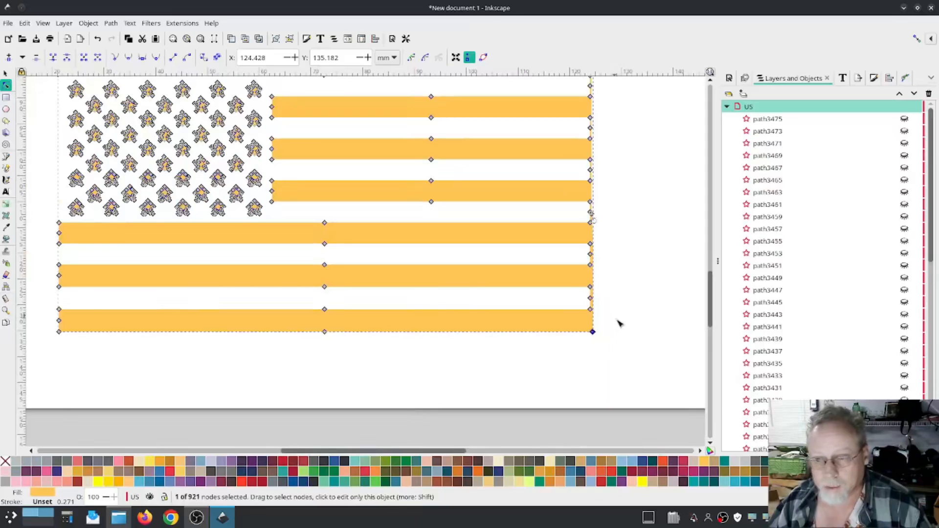
scroll(796, 373, down, 10)
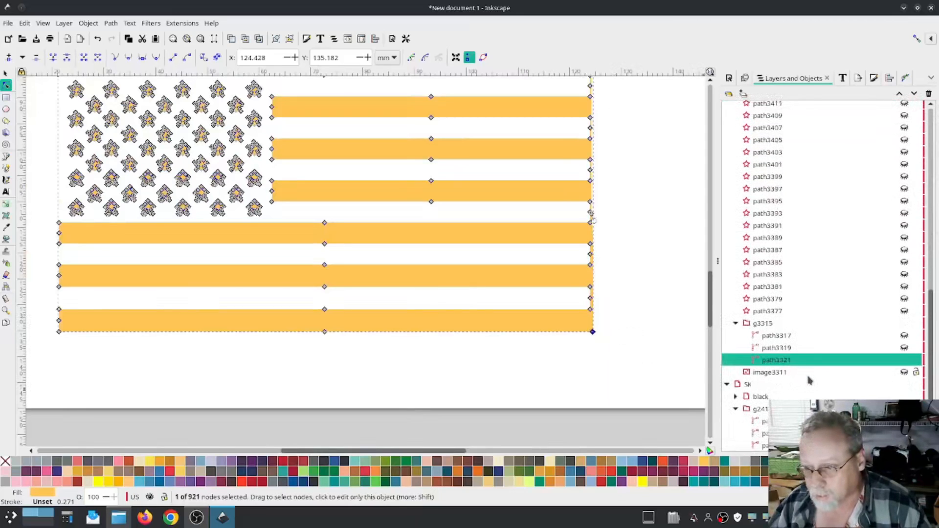
click(904, 348)
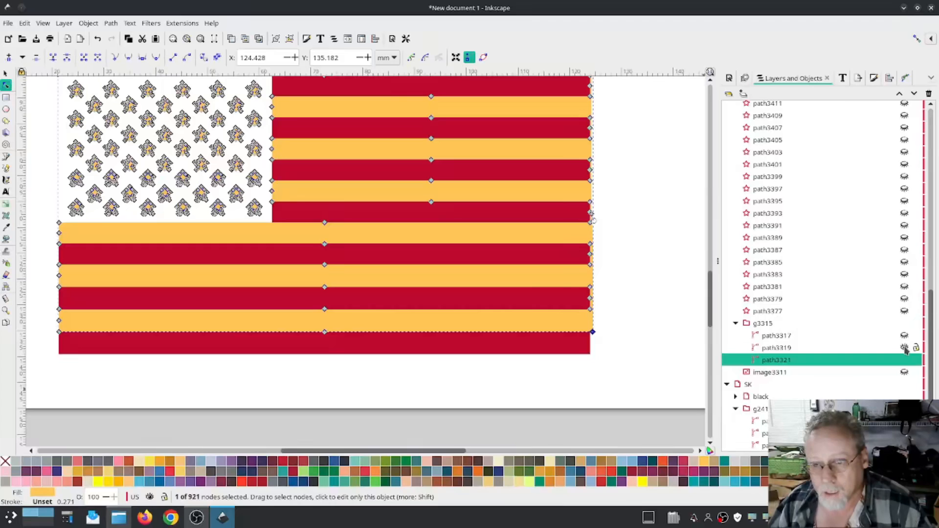
key(s)
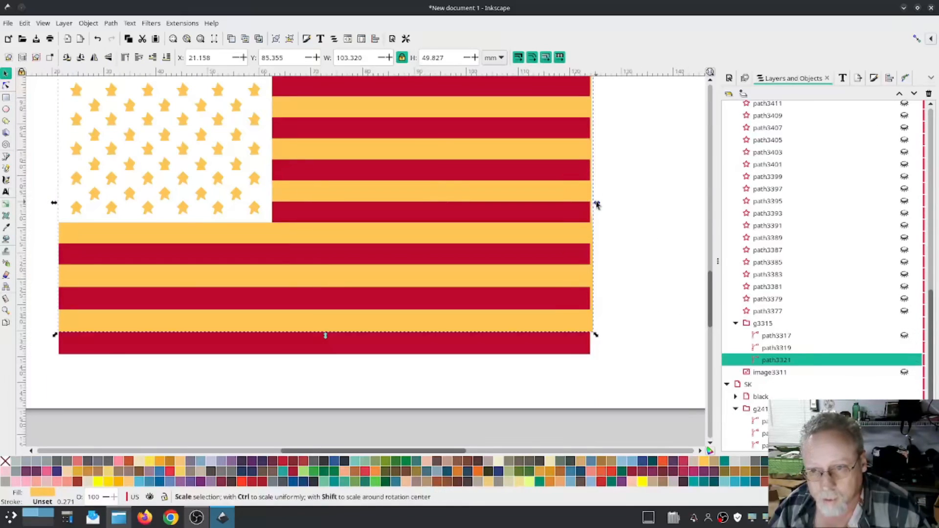
drag(596, 206, 595, 206)
click(626, 327)
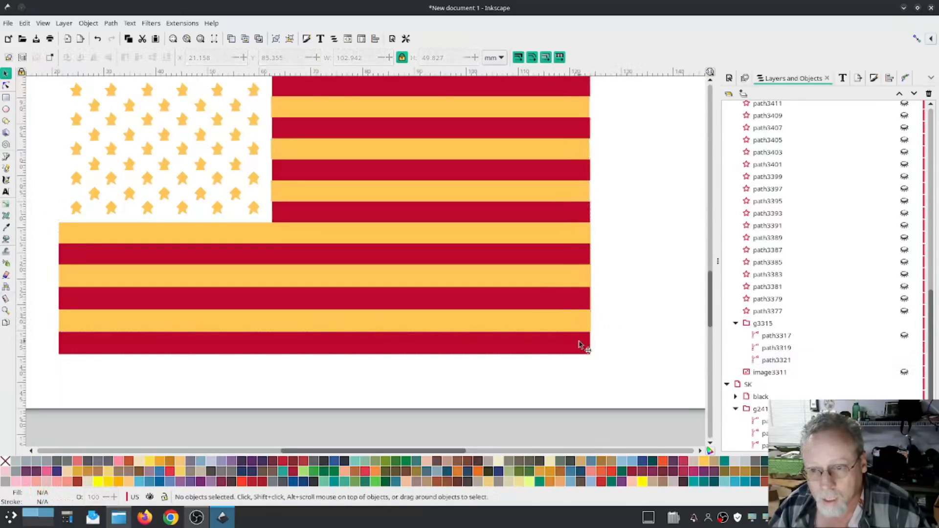
- Widen the red stripes path slightly at its right edge to about 102.92 mm
click(578, 343)
ctrl+click(578, 344)
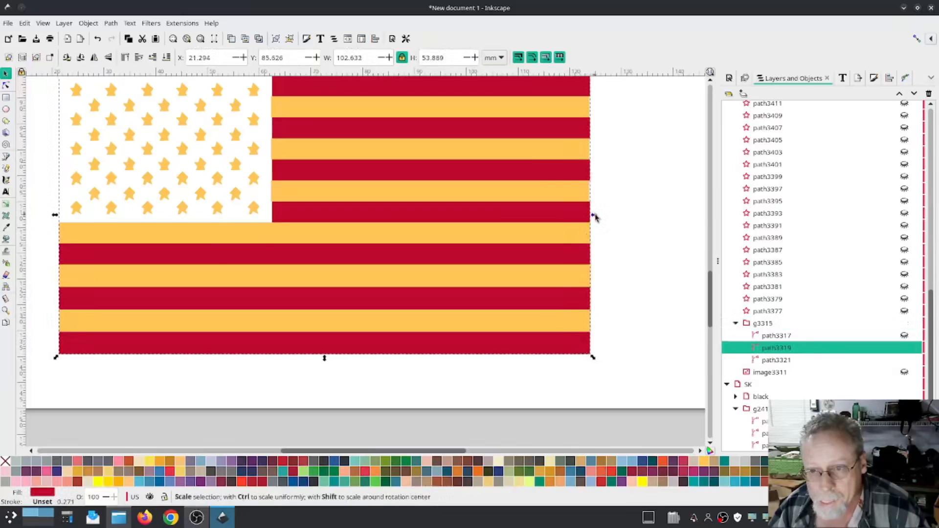
drag(595, 217, 597, 219)
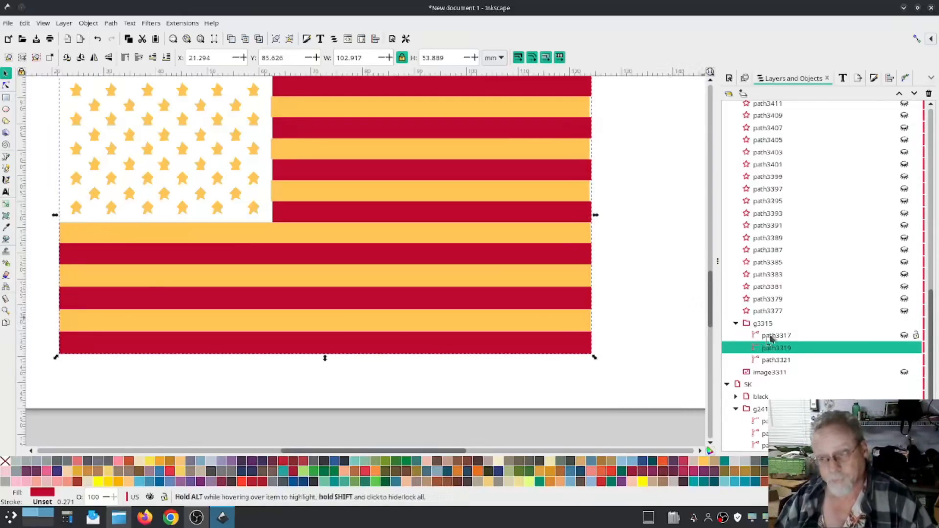
- Duplicate the red stripes path inside the traced flag group
click(773, 336)
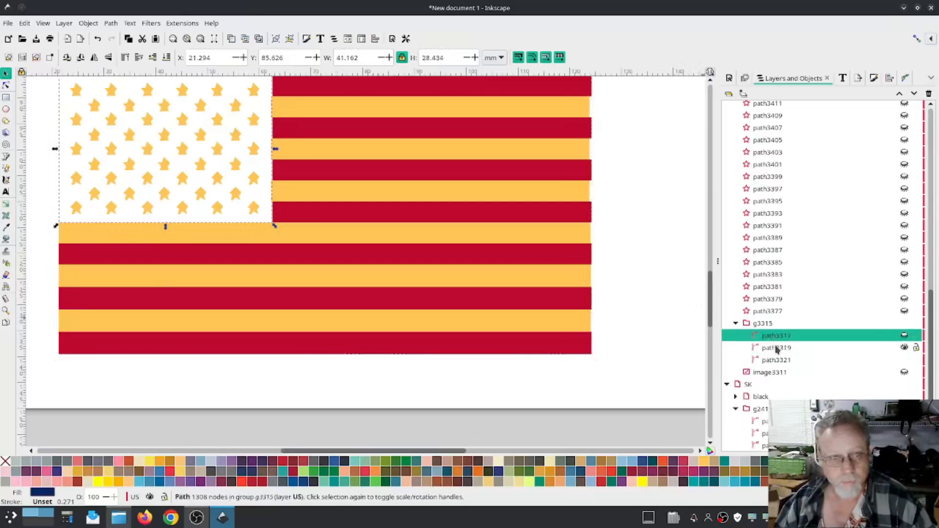
click(777, 348)
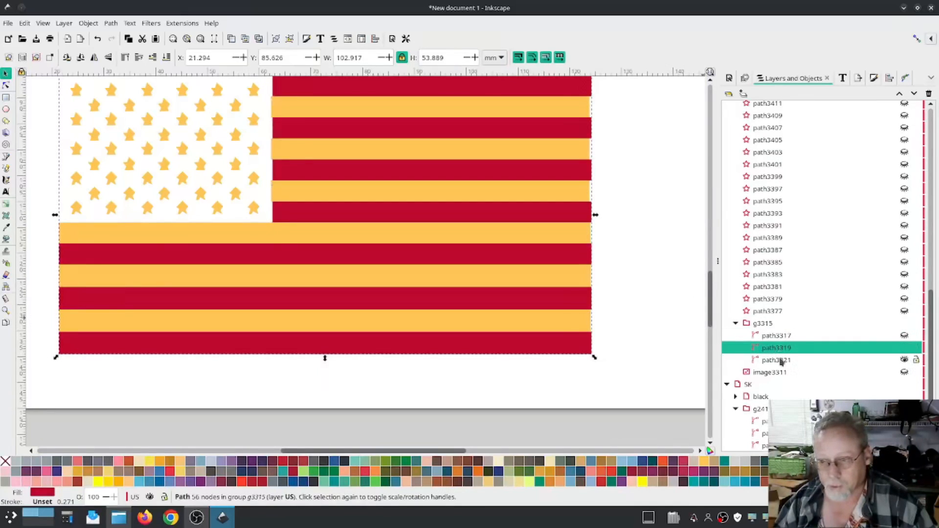
click(900, 360)
click(903, 361)
click(904, 361)
click(777, 348)
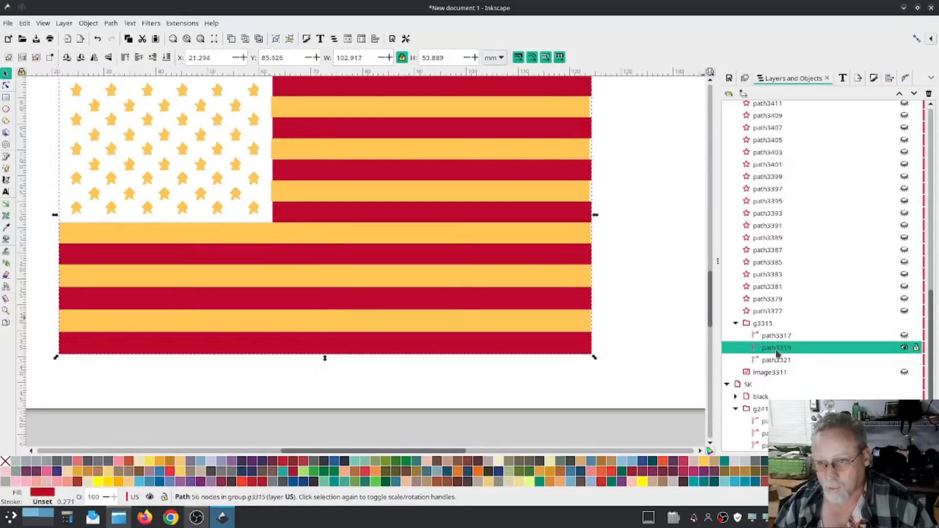
key(ctrl+d)
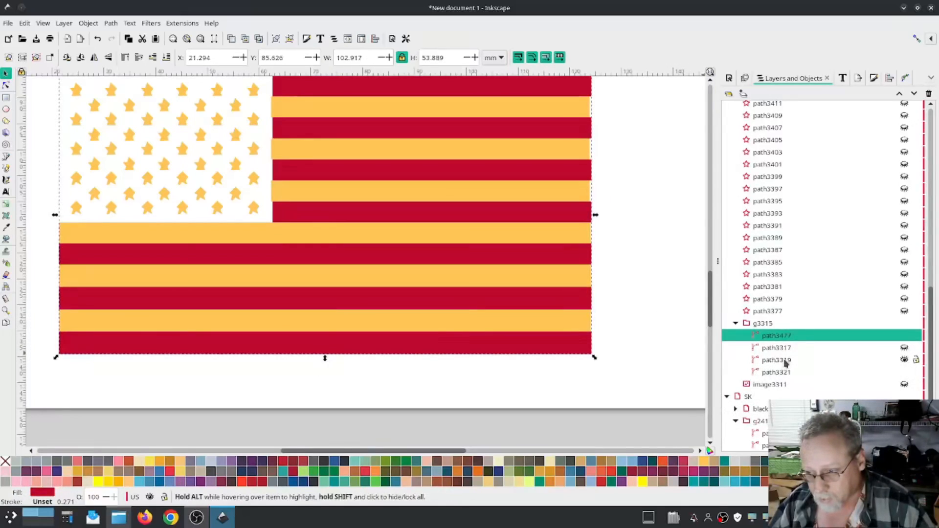
- Subtract the duplicated red stripes from the yellow-orange path with Difference, and hide the original red stripes path
click(903, 360)
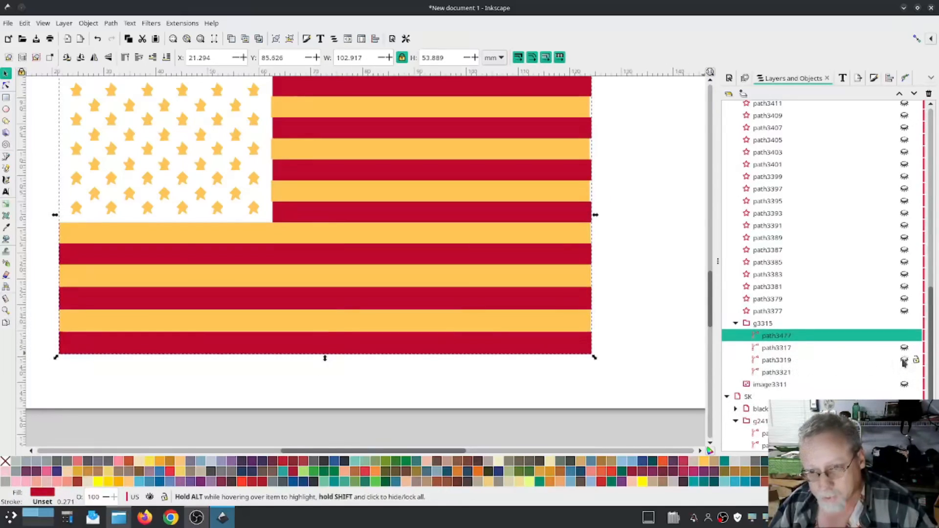
click(903, 361)
click(904, 372)
click(904, 372)
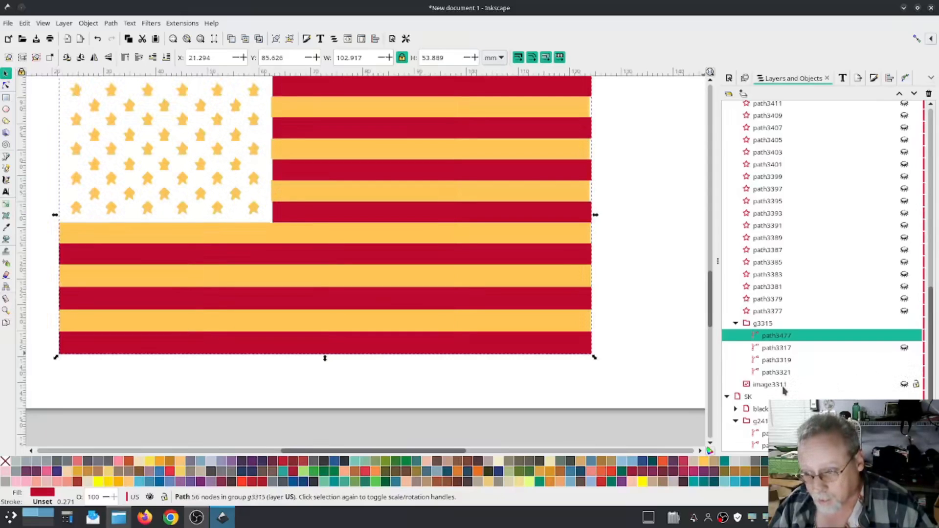
ctrl+click(781, 373)
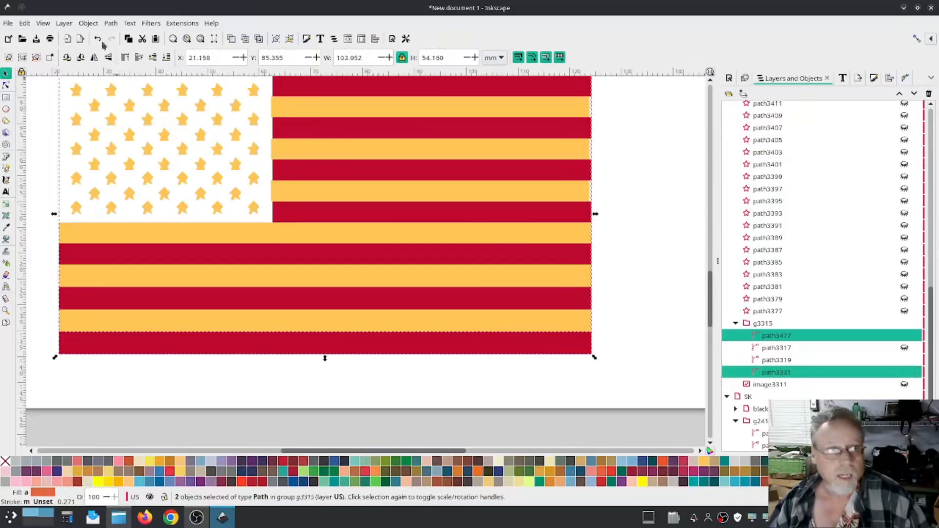
click(110, 24)
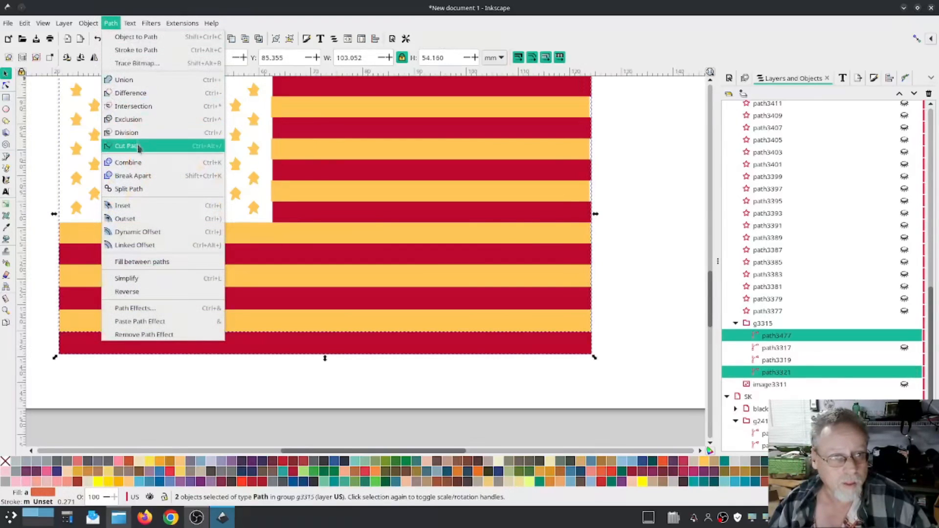
click(130, 94)
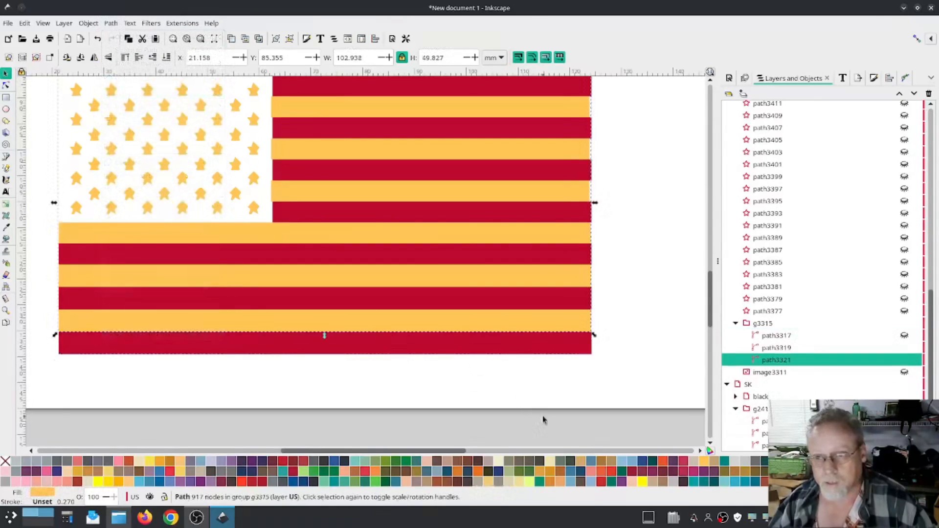
click(559, 440)
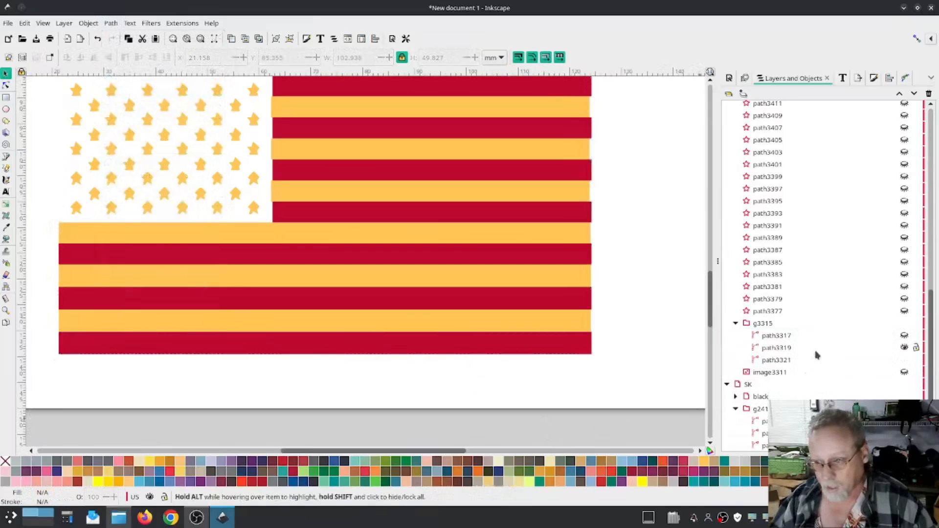
click(904, 348)
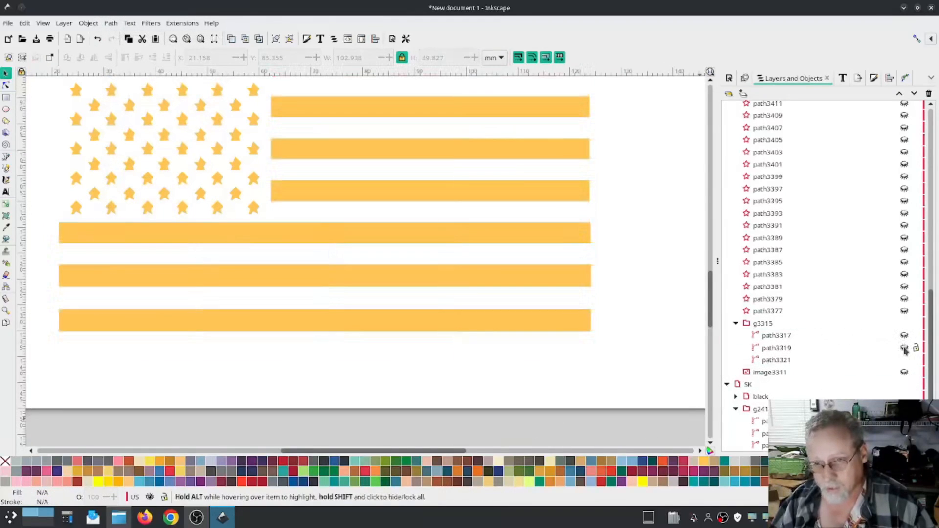
- Delete all the malformed star nodes in the canton area from the yellow-orange path, keeping its stripes
scroll(663, 295, up, 3)
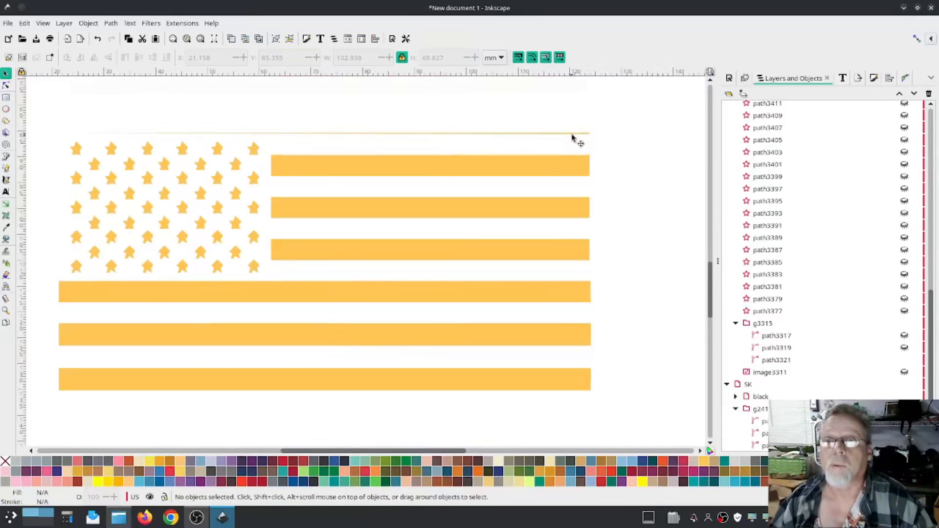
click(5, 85)
click(442, 133)
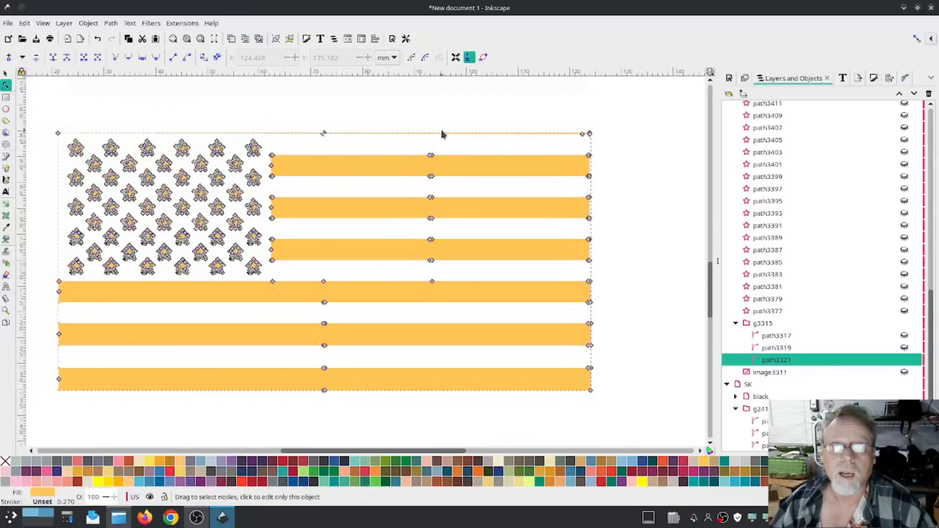
click(412, 103)
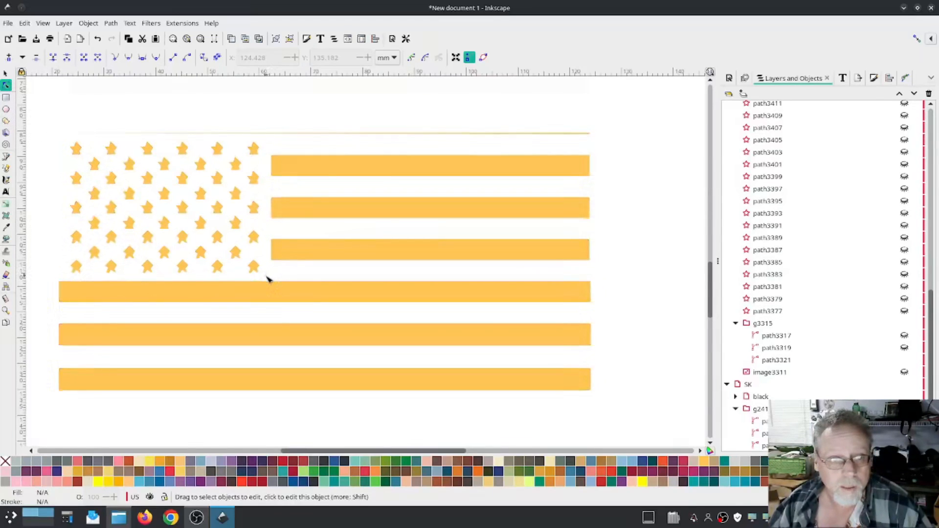
drag(268, 279, 56, 138)
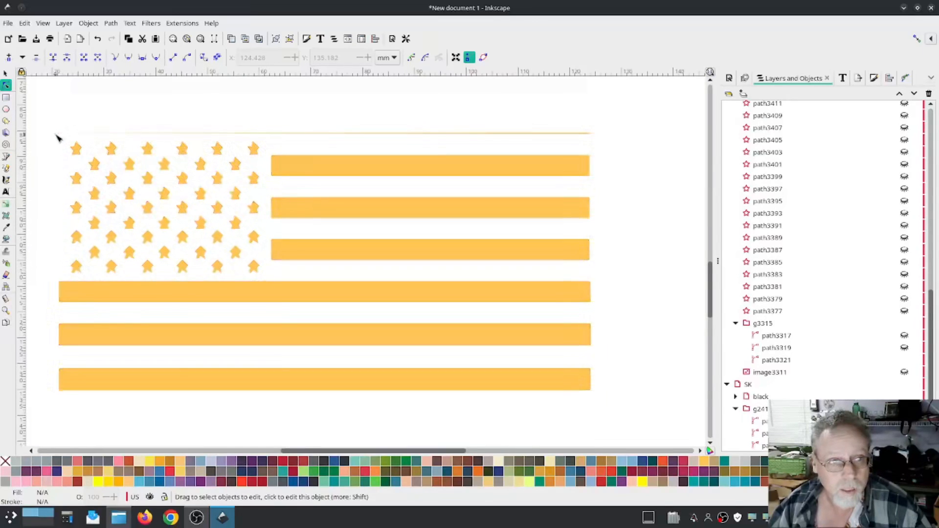
click(77, 148)
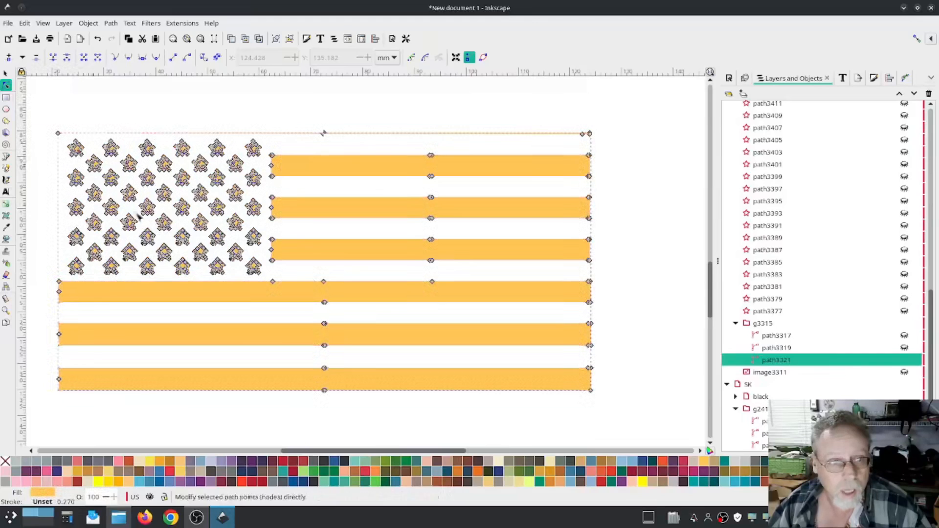
drag(264, 280, 60, 143)
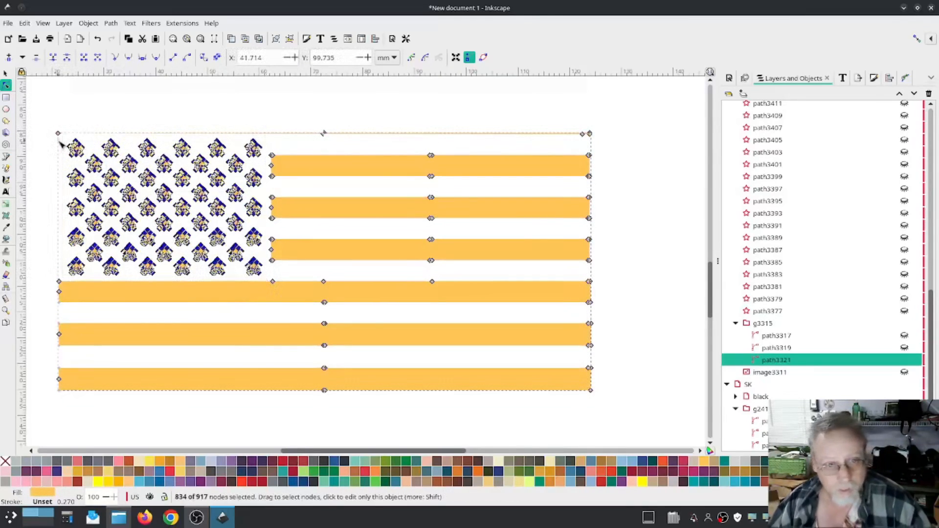
key(Delete)
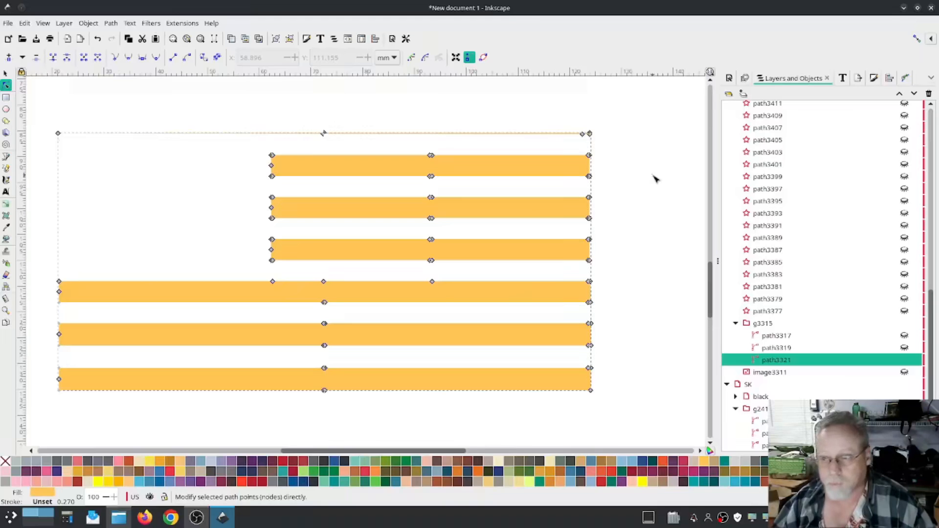
- Delete the hidden source image beneath the traced flag group in the US layer
scroll(846, 342, up, 10)
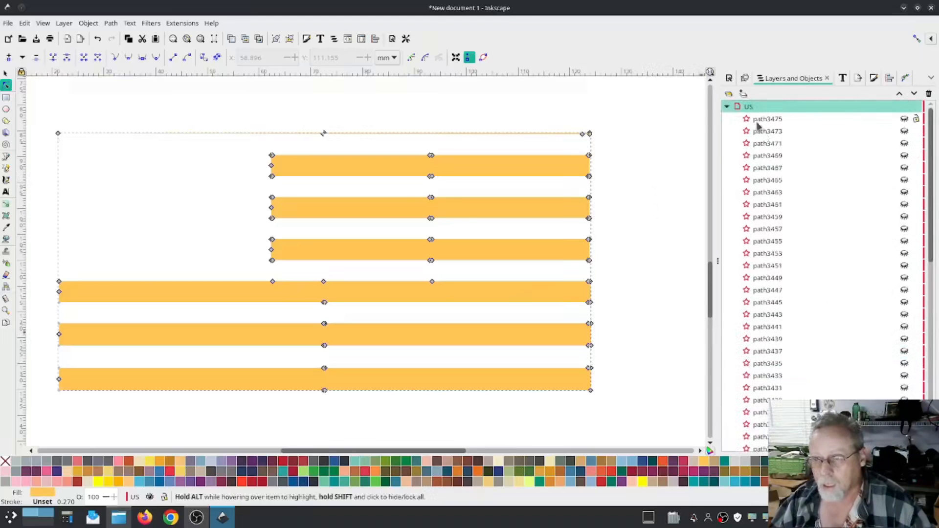
scroll(807, 244, down, 10)
click(766, 323)
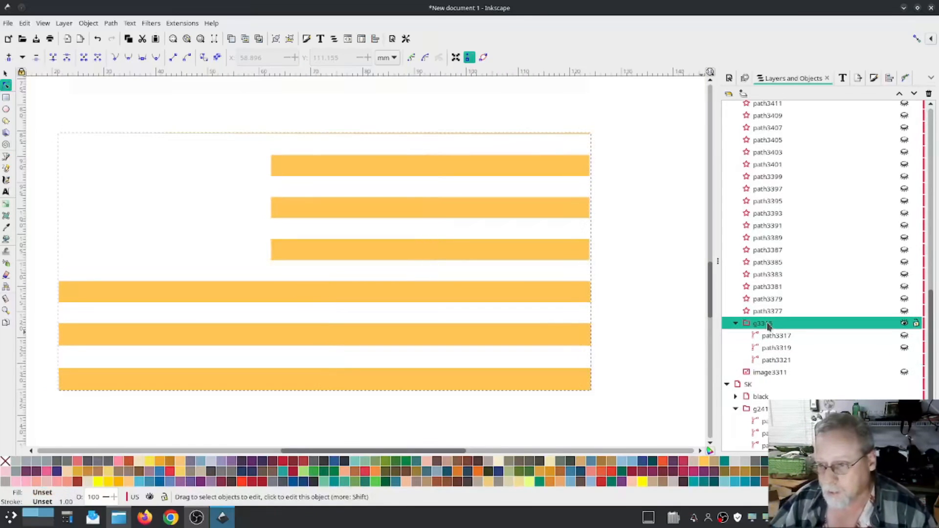
click(775, 373)
right_click(778, 373)
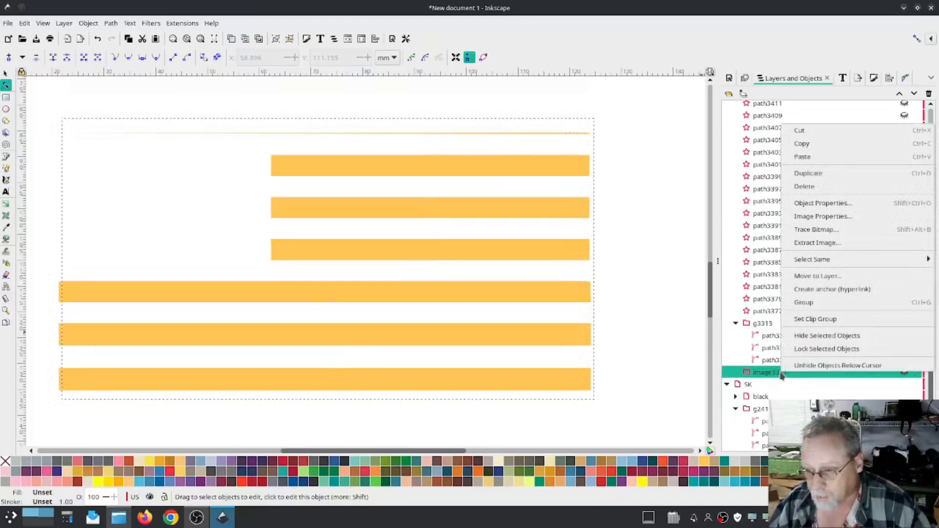
click(815, 187)
- Show the hidden red stripes and blue canton paths again and select the whole traced flag group
click(766, 336)
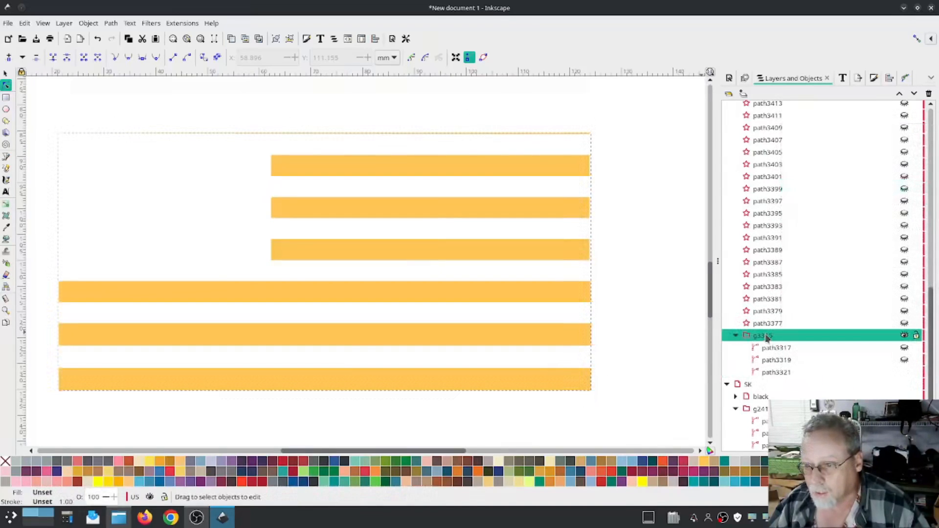
click(181, 23)
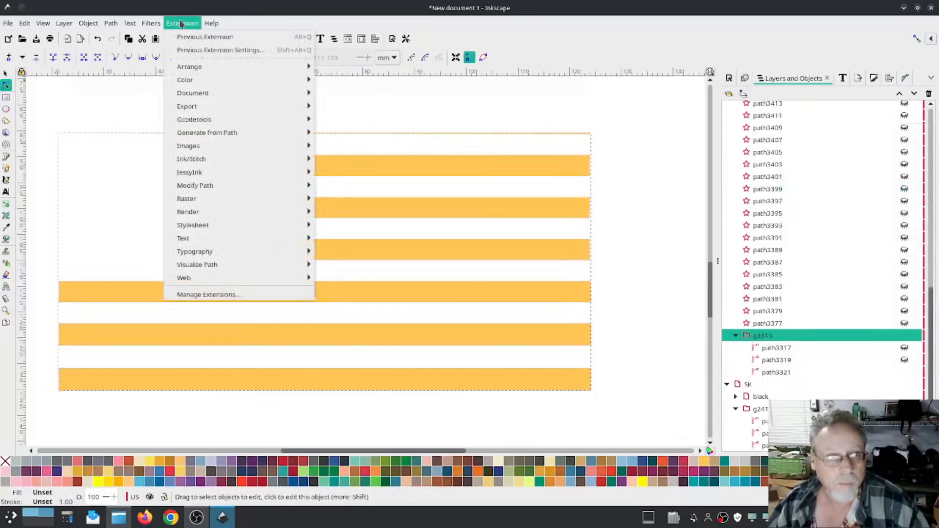
click(905, 360)
click(904, 359)
click(904, 348)
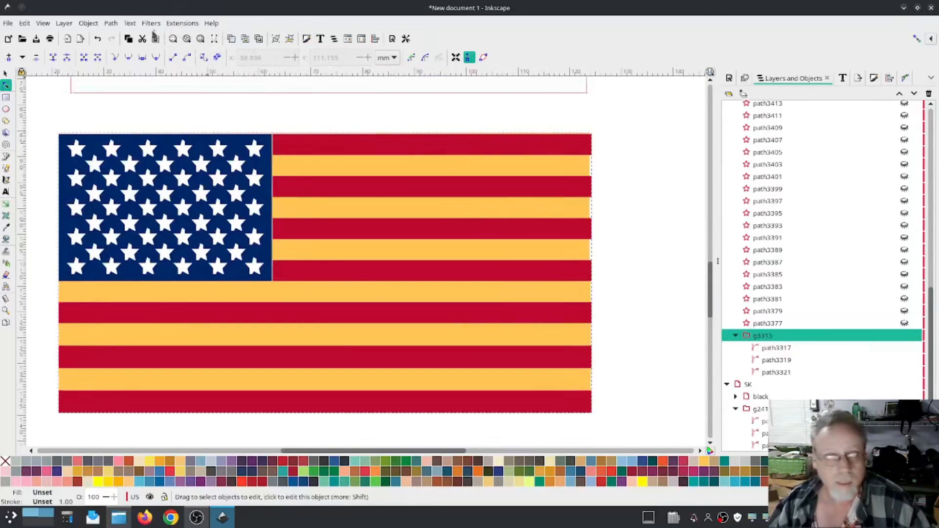
- Split the traced flag group's fills into separate paths with Ink/Stitch Break Apart Fill Objects, using the Simple method
click(173, 23)
mouse_move(210, 159)
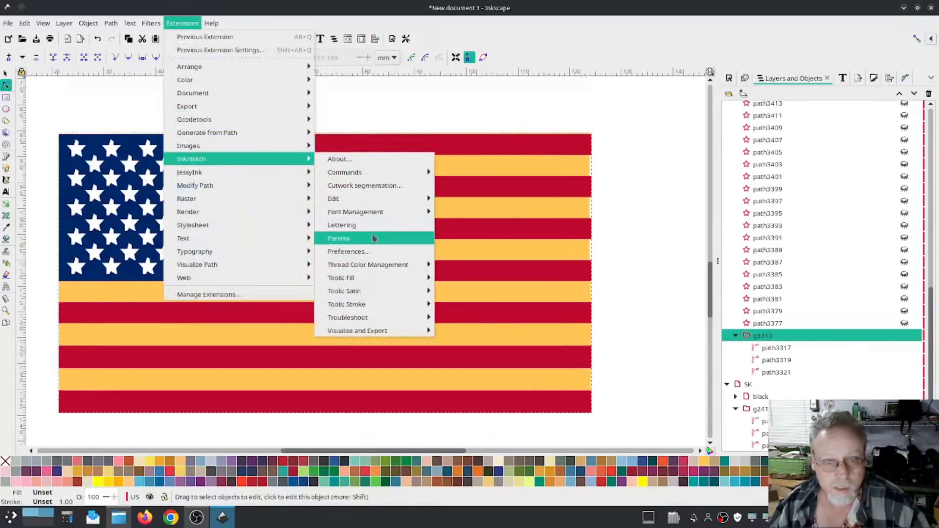
mouse_move(379, 278)
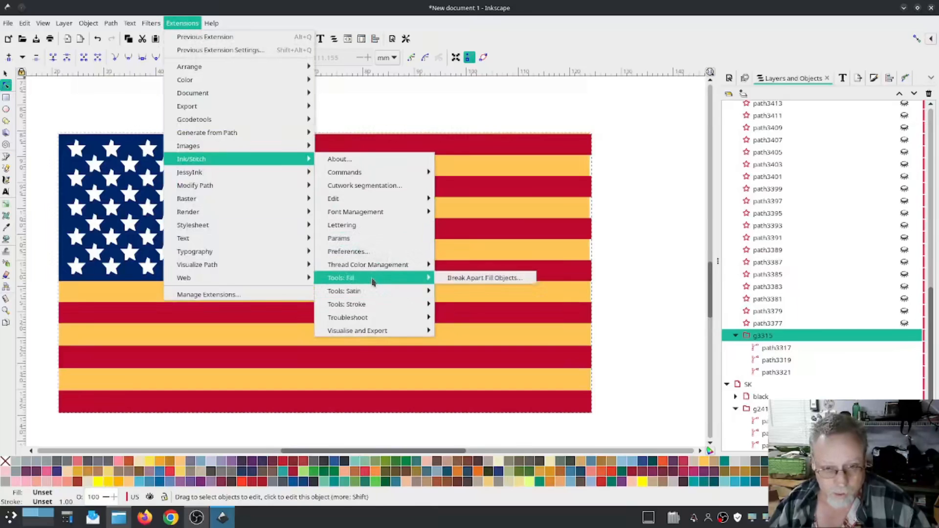
click(480, 278)
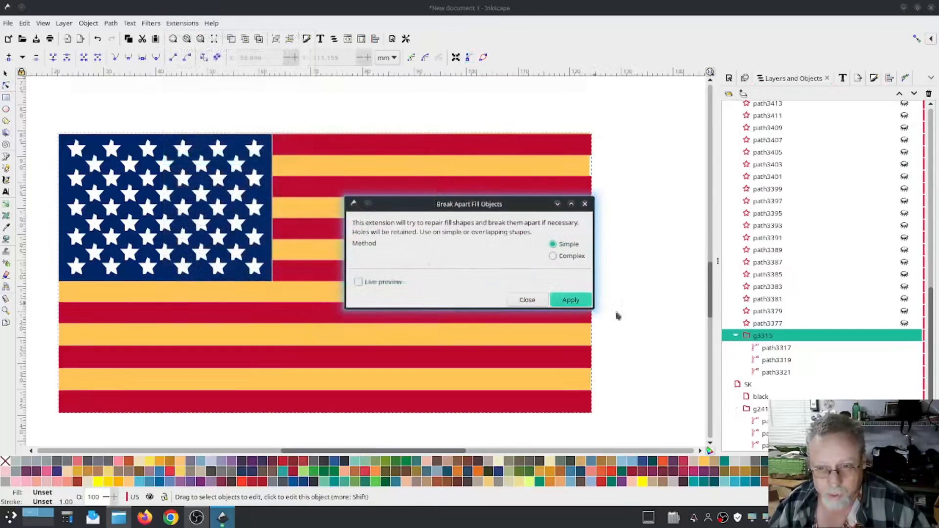
key(Return)
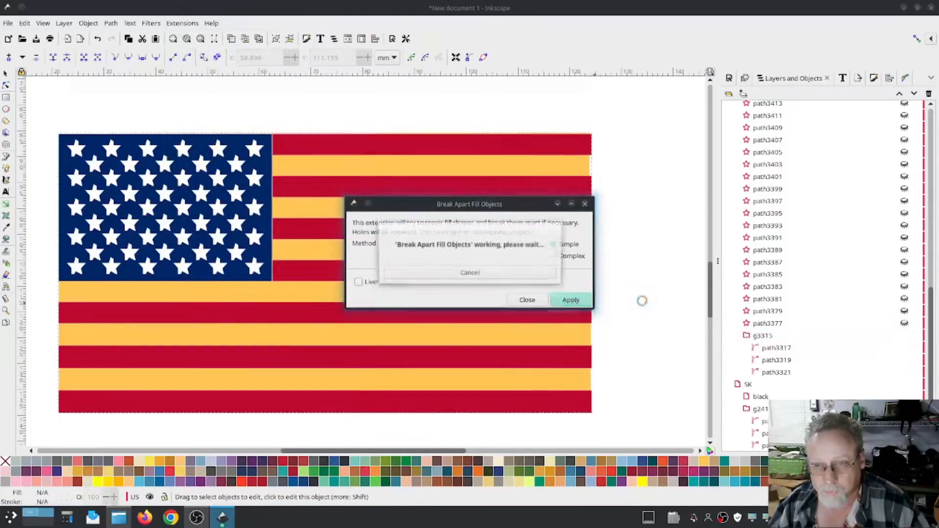
click(536, 300)
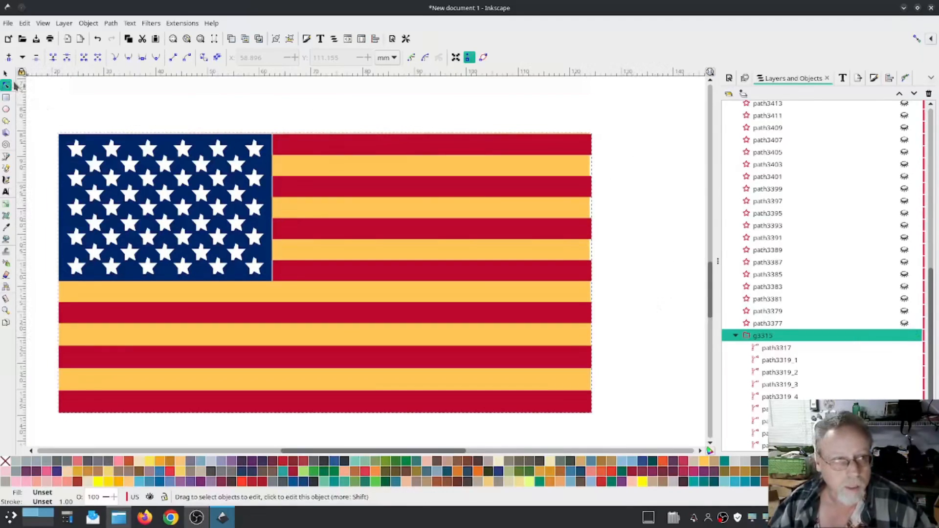
- Delete the thin yellow-orange sliver running along the flag's top edge above the first red stripe
click(542, 135)
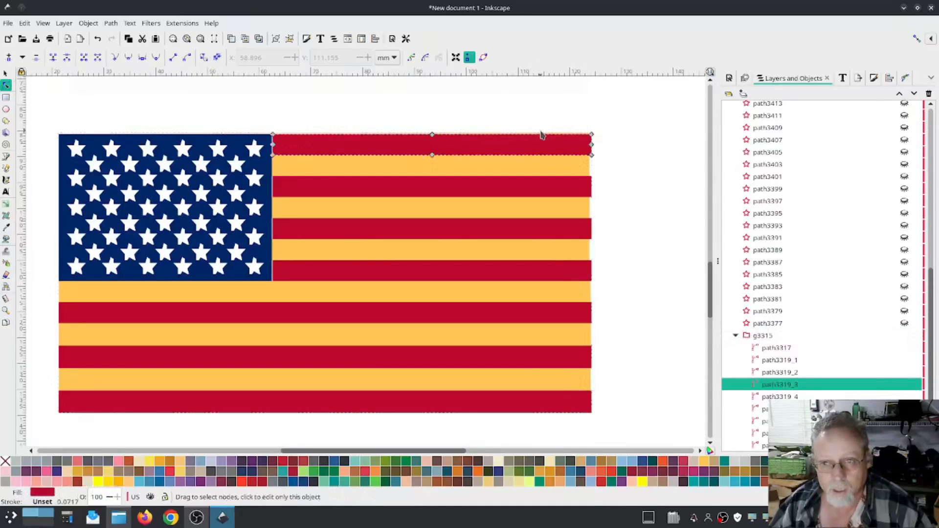
scroll(541, 135, up, 10)
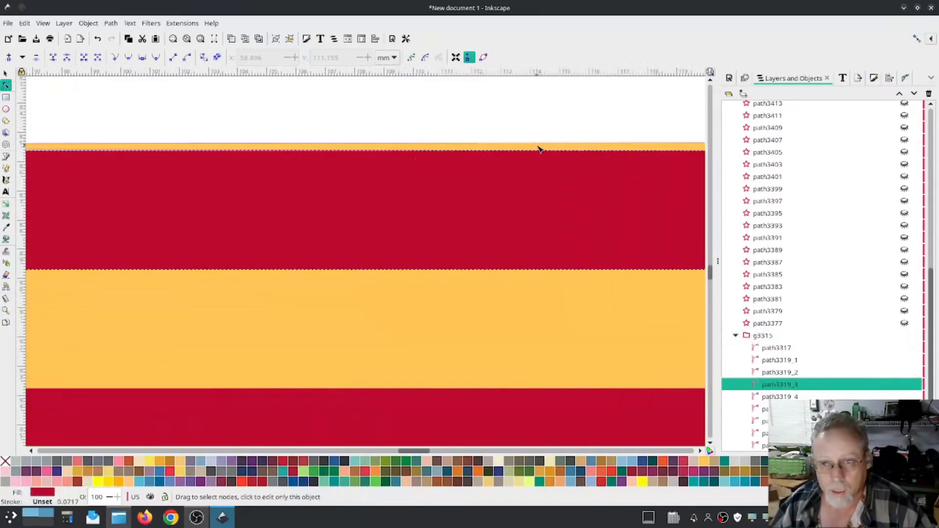
click(536, 149)
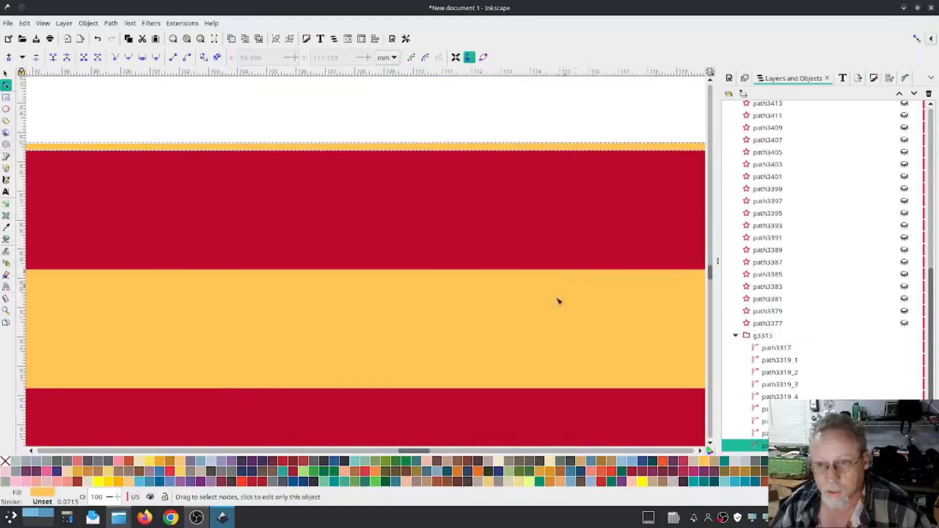
scroll(541, 339, down, 6)
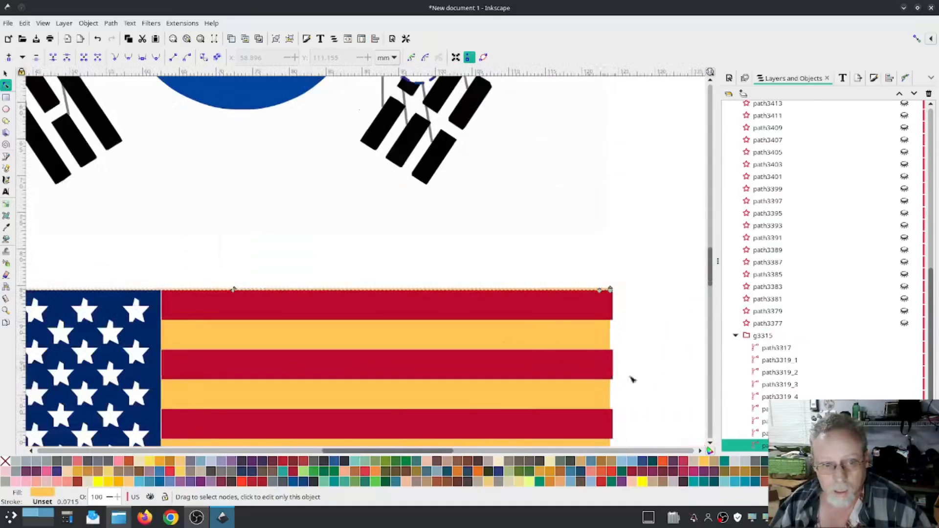
scroll(670, 352, down, 3)
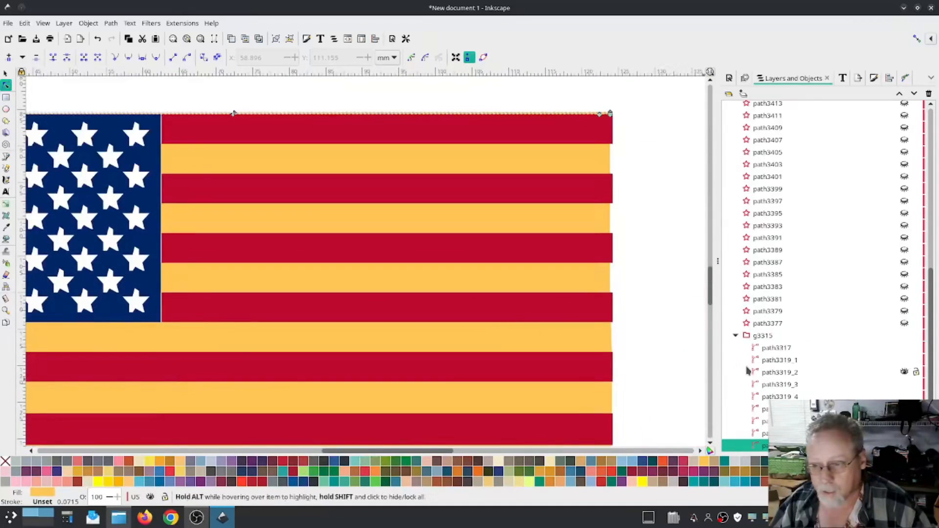
scroll(759, 391, down, 2)
key(s)
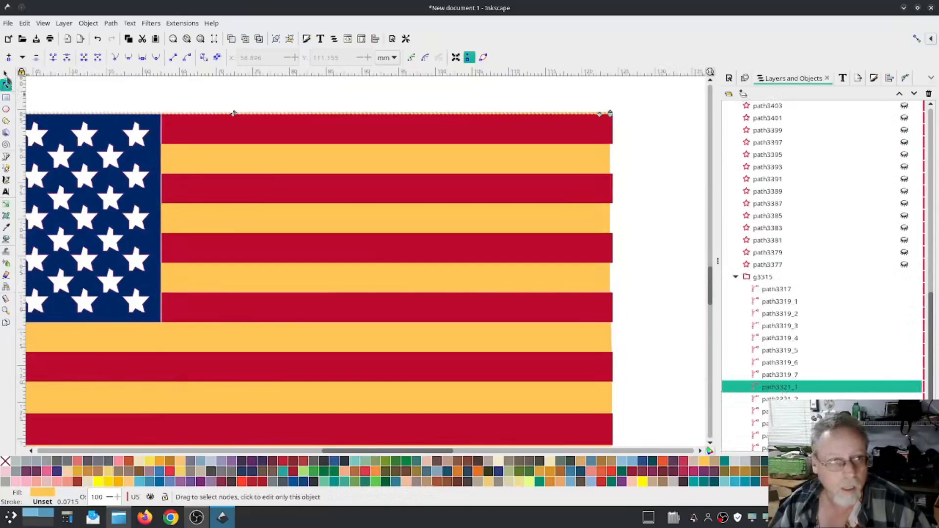
right_click(782, 388)
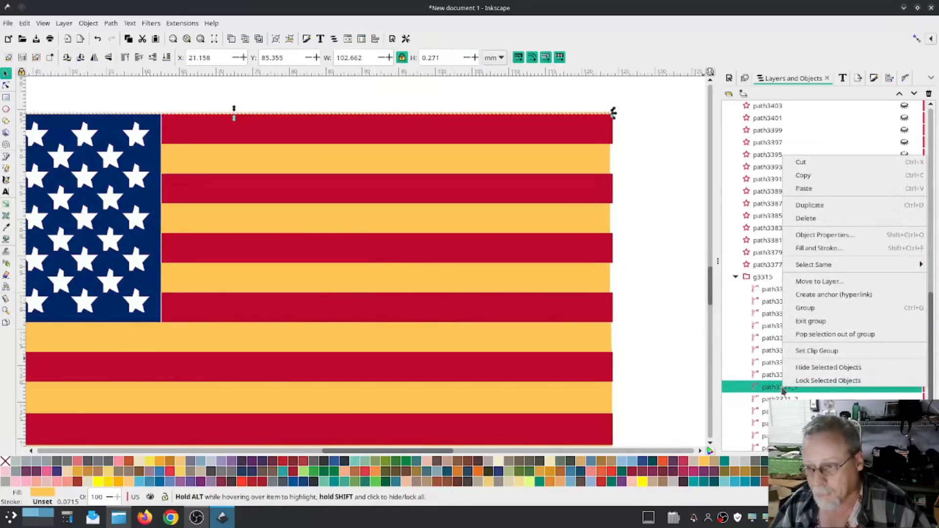
click(815, 224)
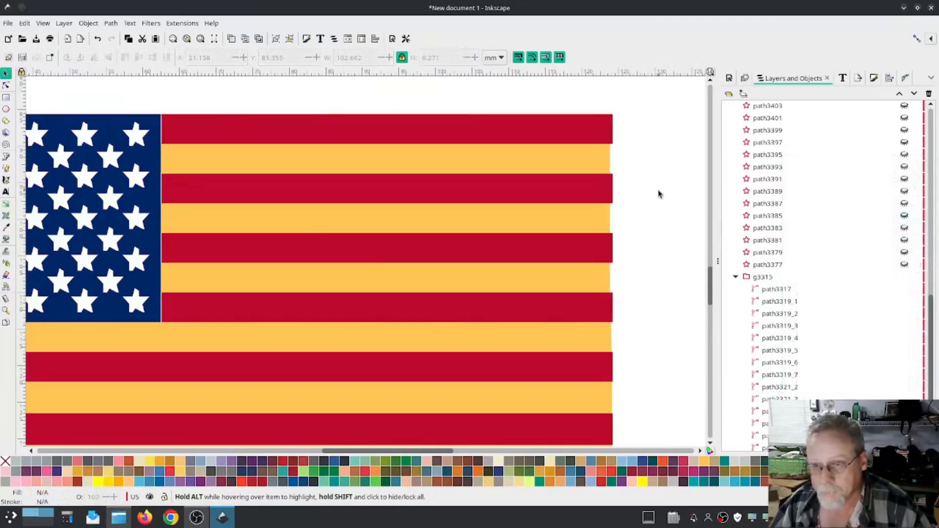
- Widen each of the three short yellow-orange stripes to about 61.85 mm so they meet the red stripes' right edge
click(568, 158)
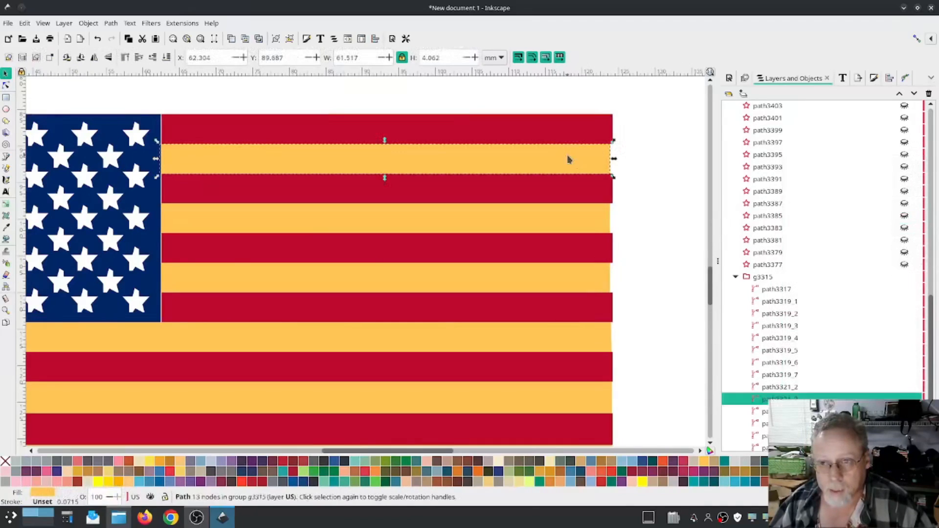
drag(615, 161, 613, 162)
click(587, 220)
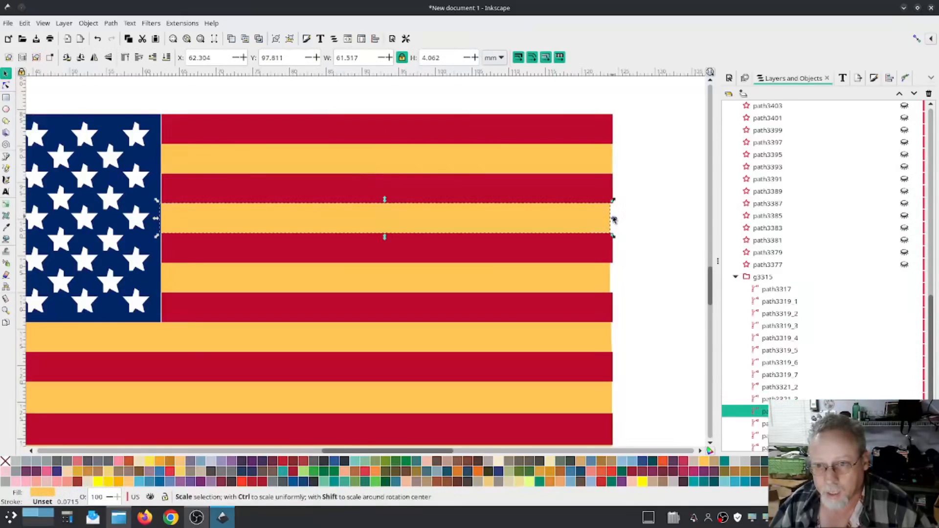
drag(616, 221, 617, 218)
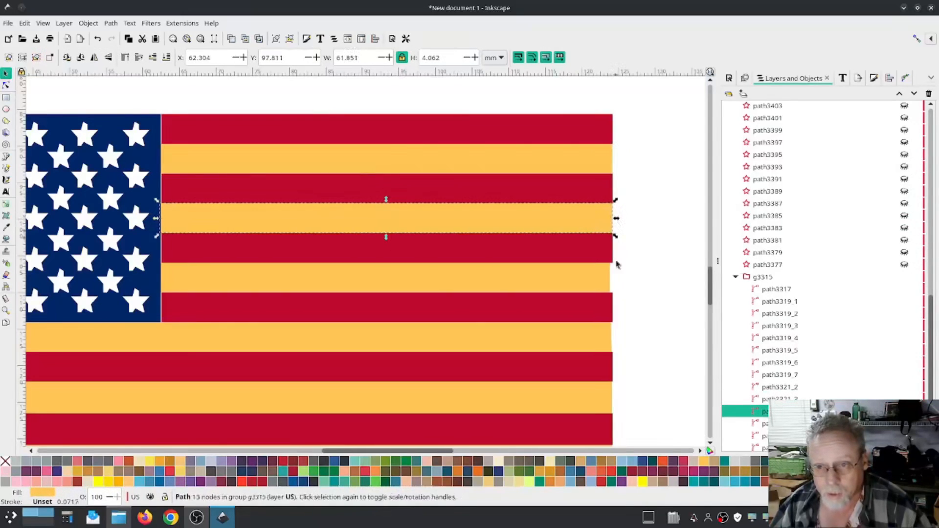
click(590, 283)
drag(616, 279, 615, 280)
- Widen each of the three long yellow-orange stripes to about 102.9 mm so they meet the red stripes' right edge
click(606, 338)
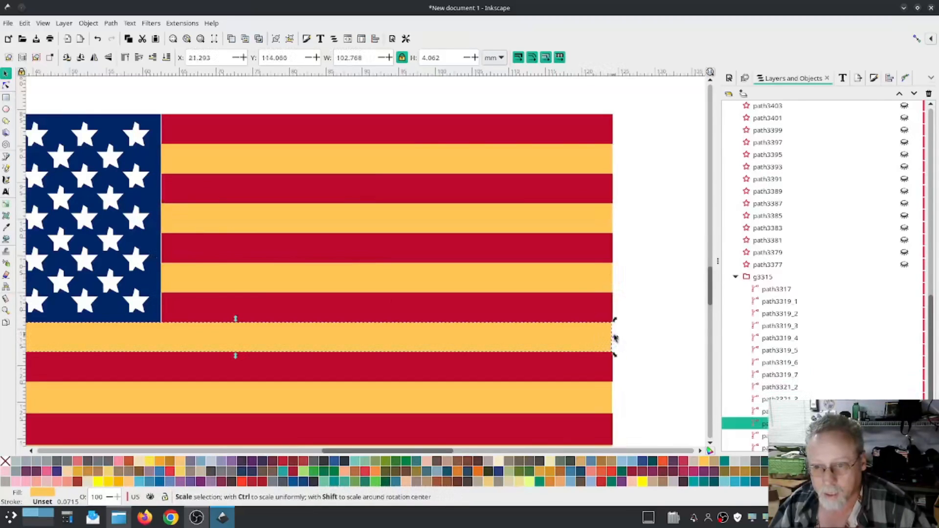
drag(616, 340, 619, 341)
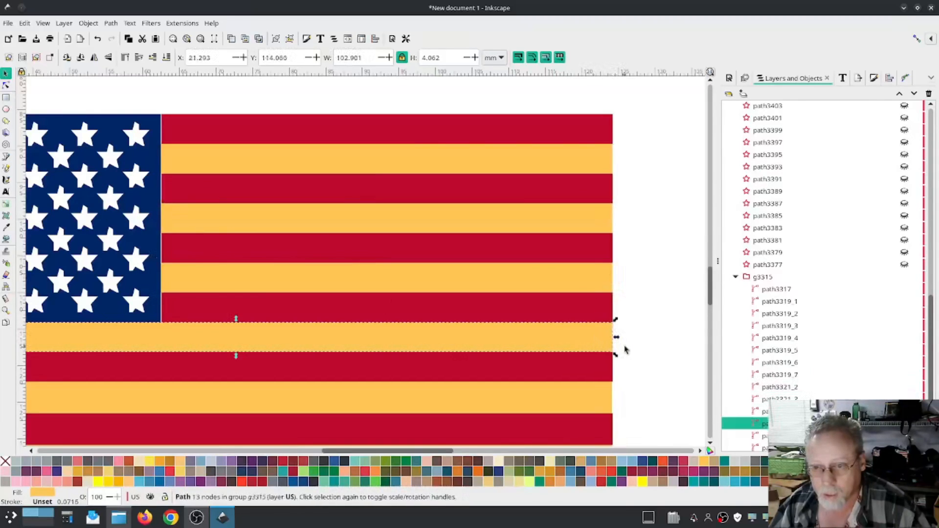
scroll(623, 346, down, 5)
click(590, 281)
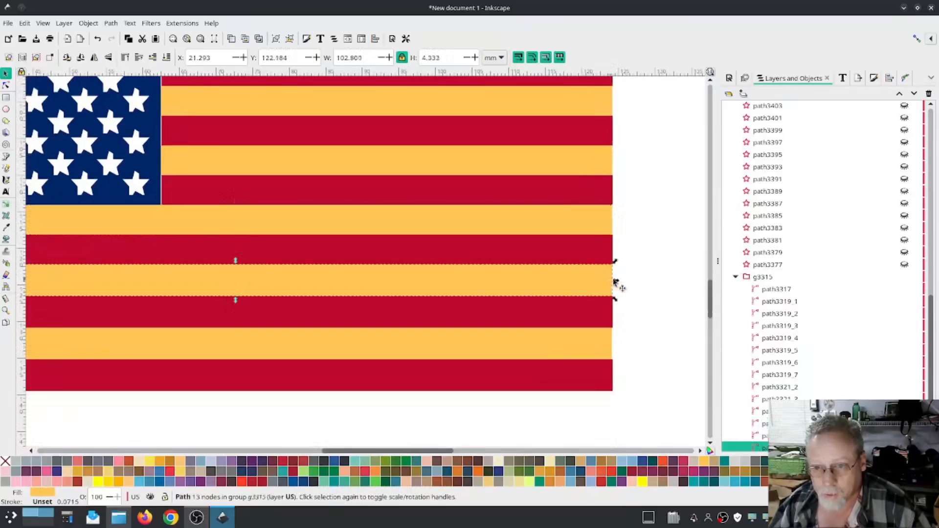
drag(619, 285, 616, 283)
click(611, 345)
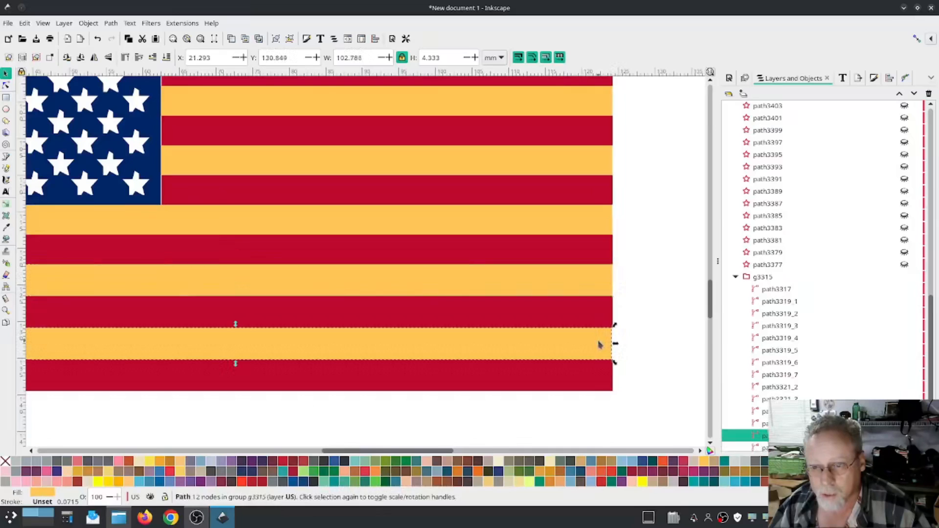
drag(618, 344, 616, 344)
- Select all six yellow-orange stripes by matching fill color, group them, and recolor the group off-white
scroll(651, 365, down, 2)
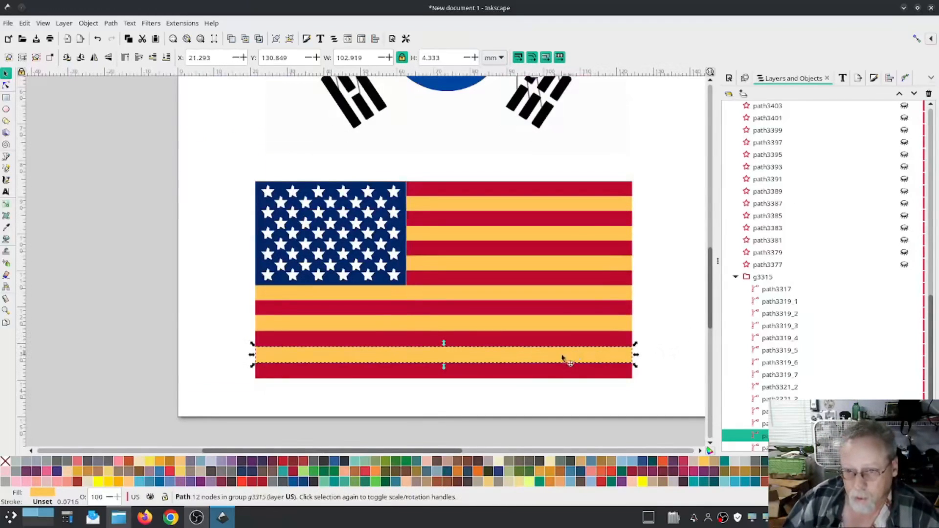
click(25, 23)
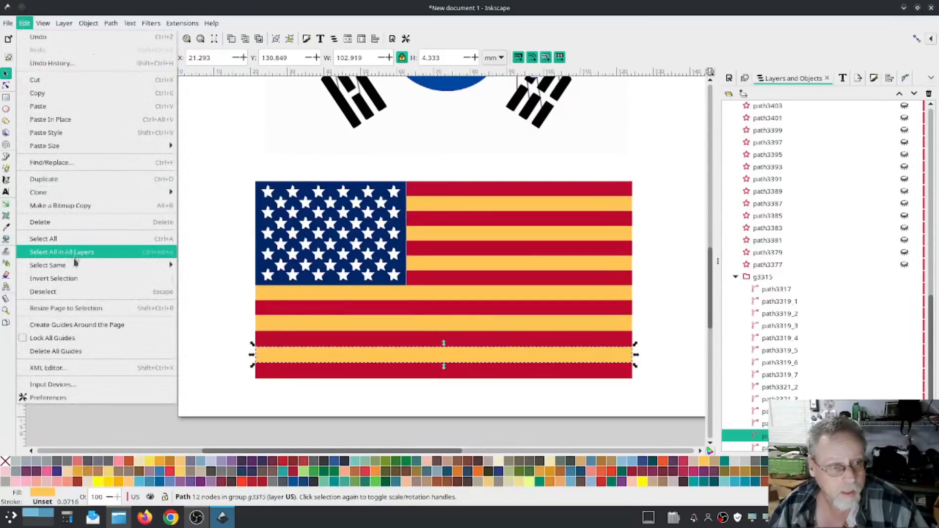
mouse_move(75, 266)
click(214, 278)
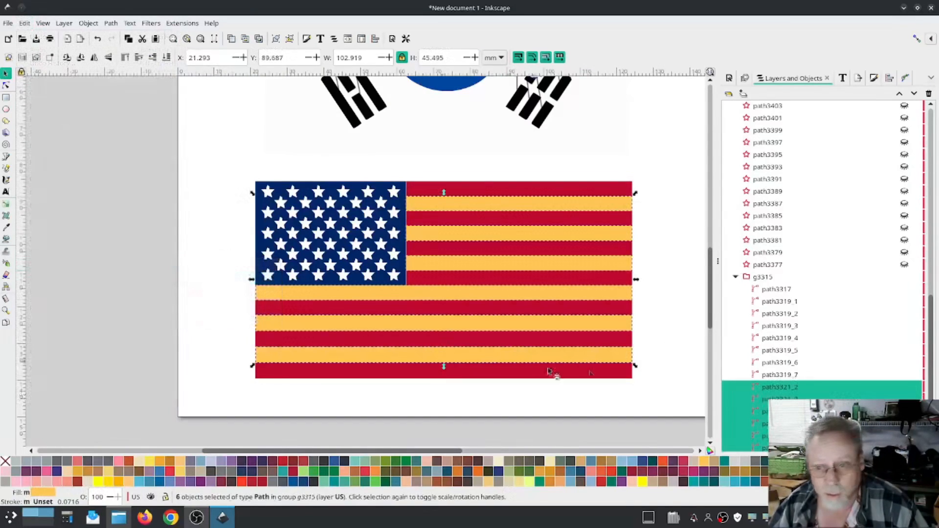
right_click(825, 399)
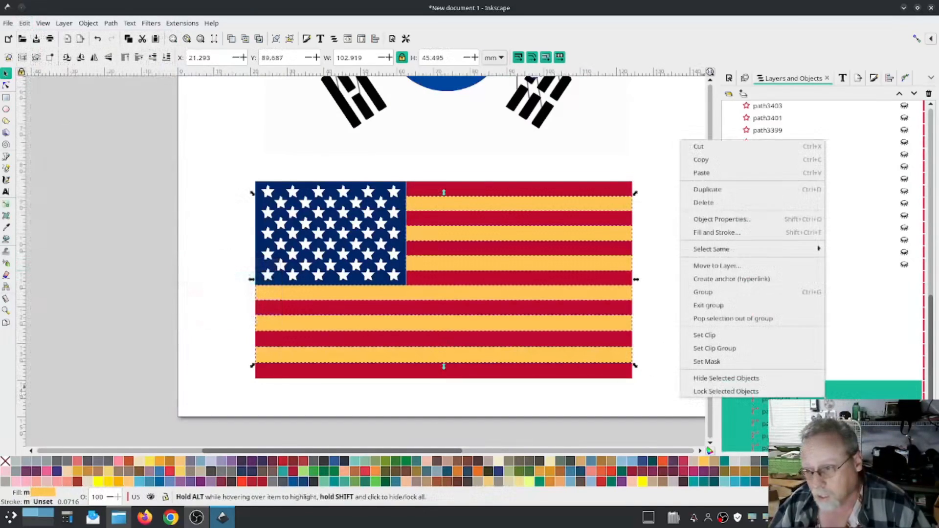
click(748, 292)
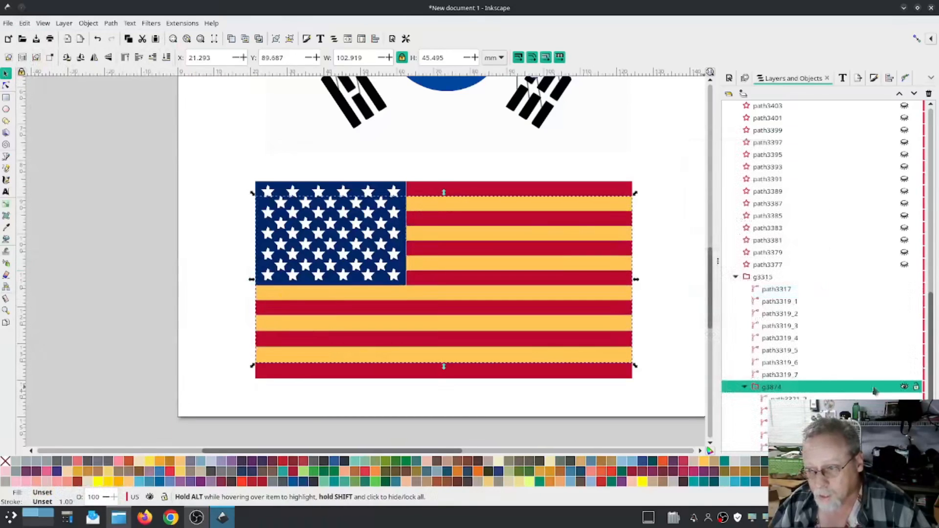
click(903, 387)
click(903, 387)
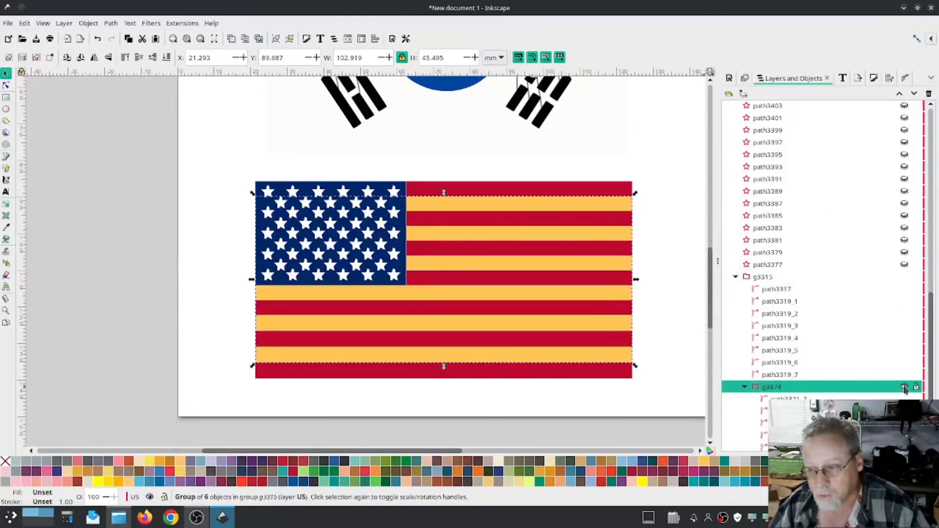
click(836, 470)
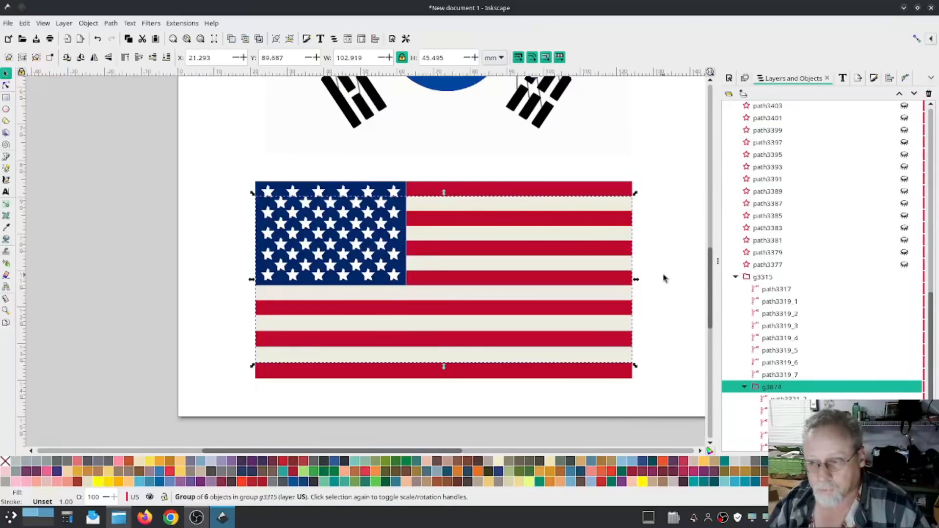
- Select all the red stripes by matching fill color and group them inside g3315
click(573, 191)
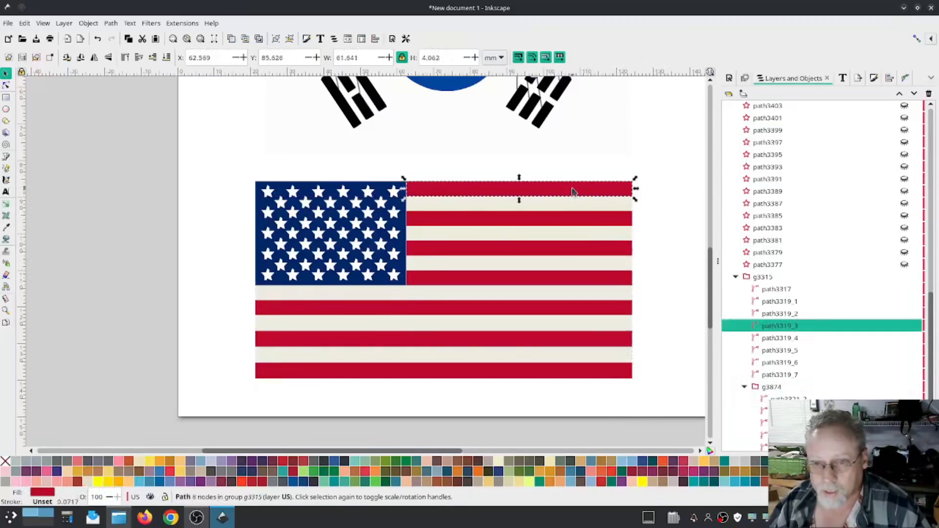
click(26, 25)
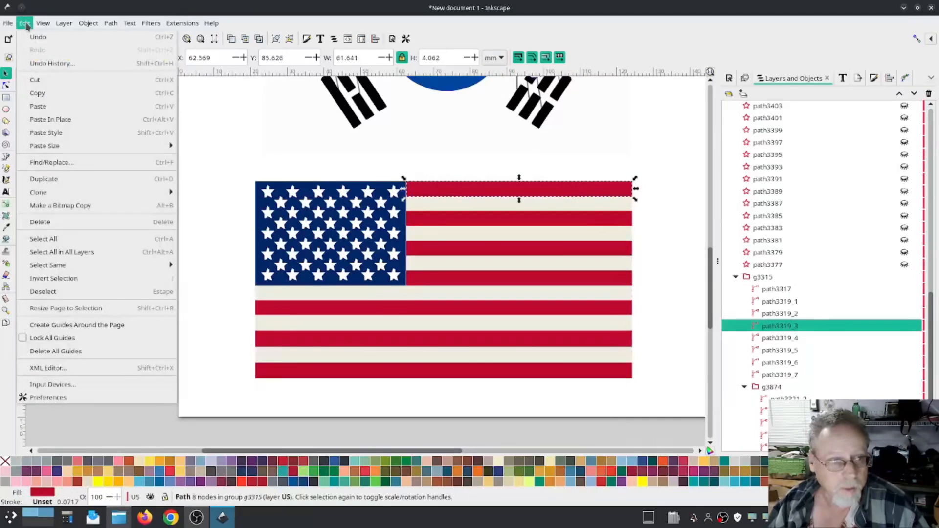
mouse_move(66, 268)
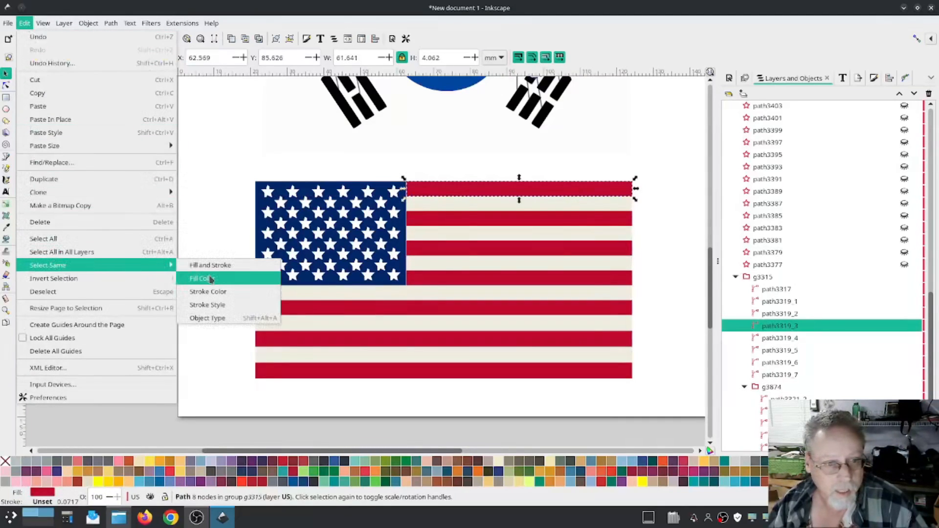
click(210, 279)
right_click(789, 326)
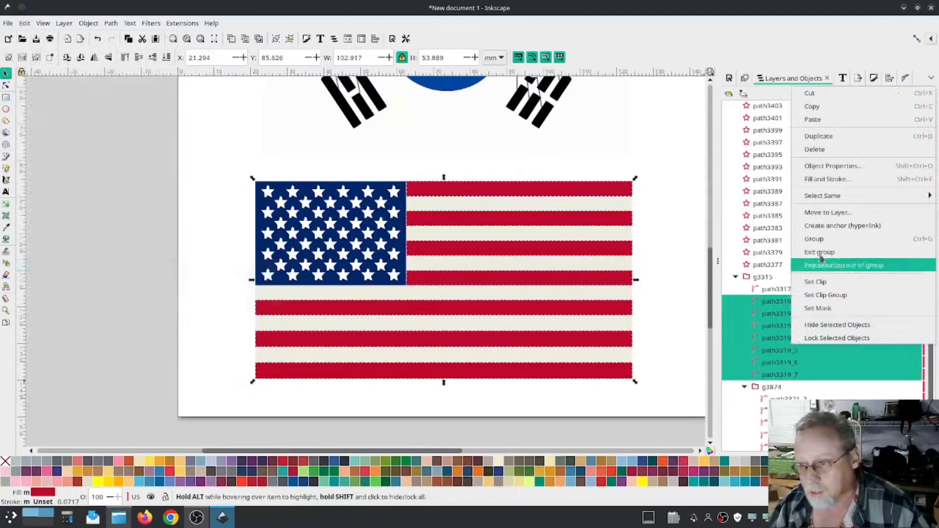
click(813, 239)
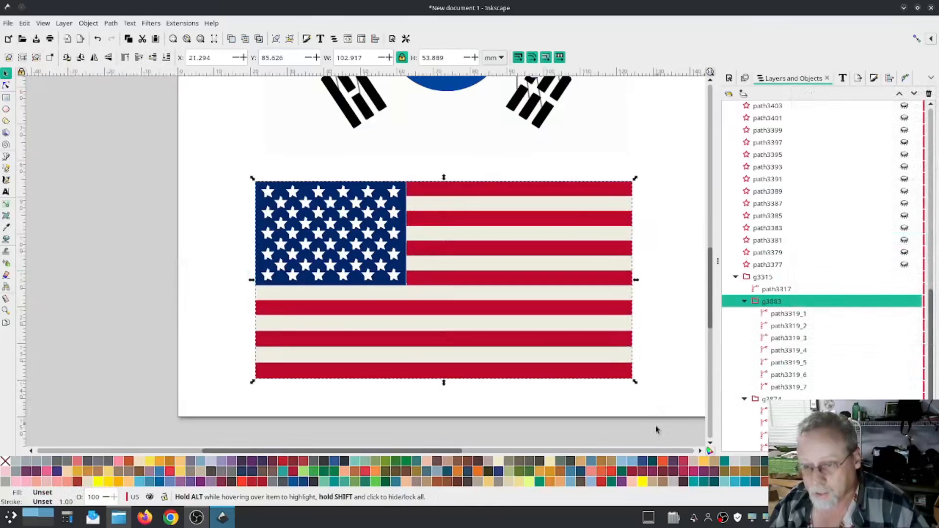
- Delete all the traced star nodes inside the blue canton path, keeping only its rectangular outline nodes
scroll(812, 369, down, 2)
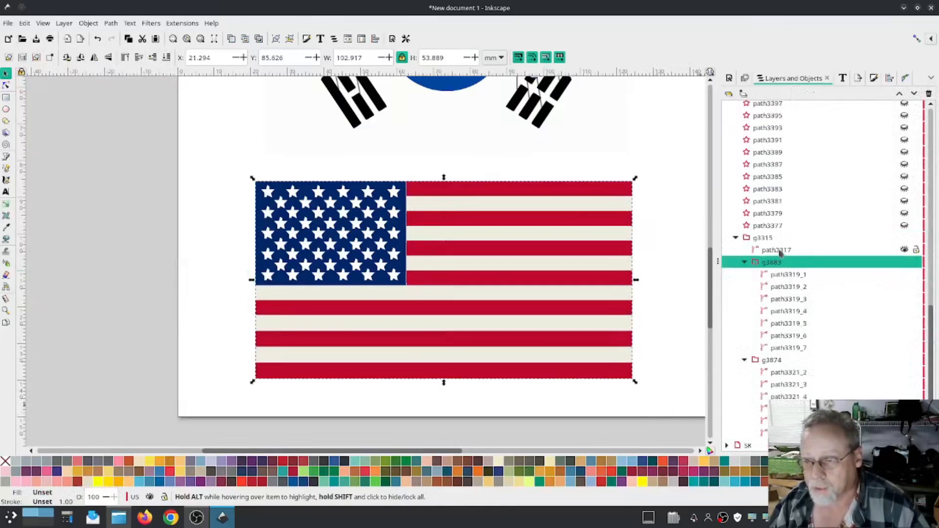
click(814, 249)
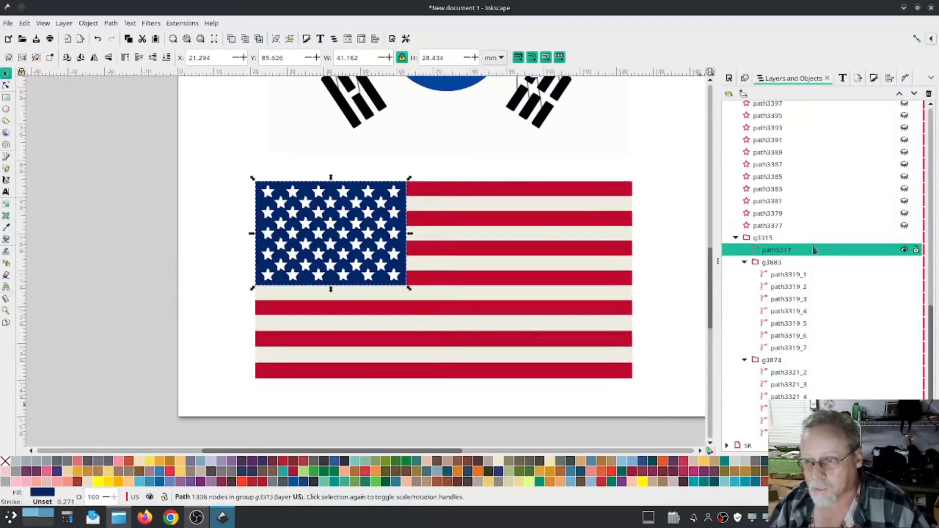
click(904, 250)
click(904, 251)
click(904, 250)
click(904, 250)
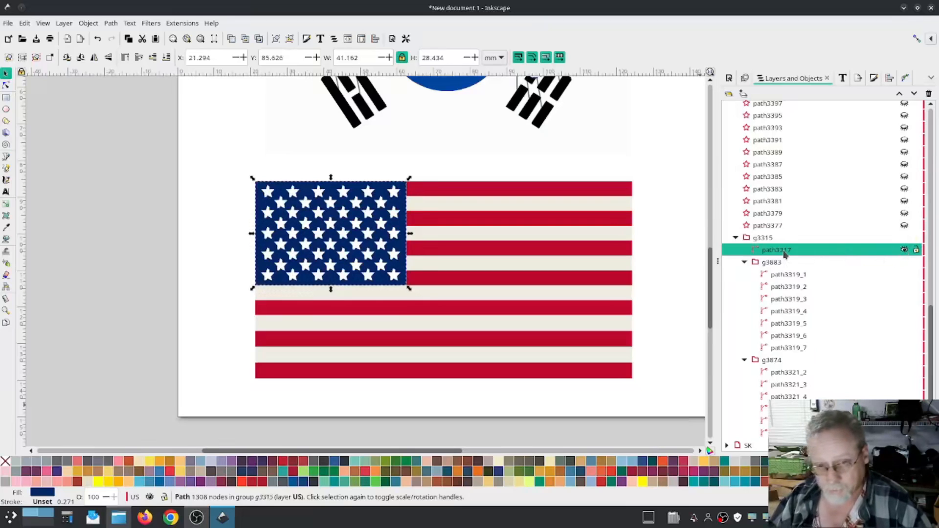
click(6, 85)
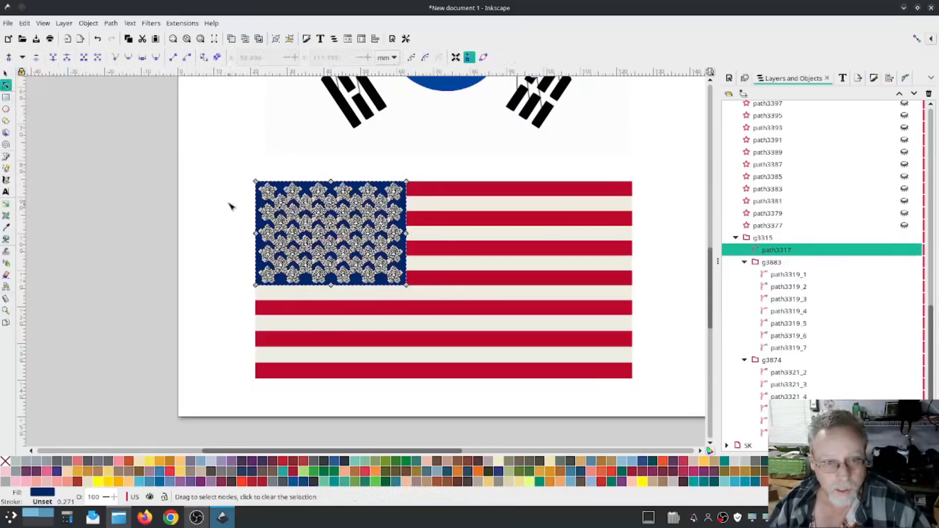
scroll(230, 203, up, 3)
drag(262, 245, 139, 222)
drag(176, 122, 590, 407)
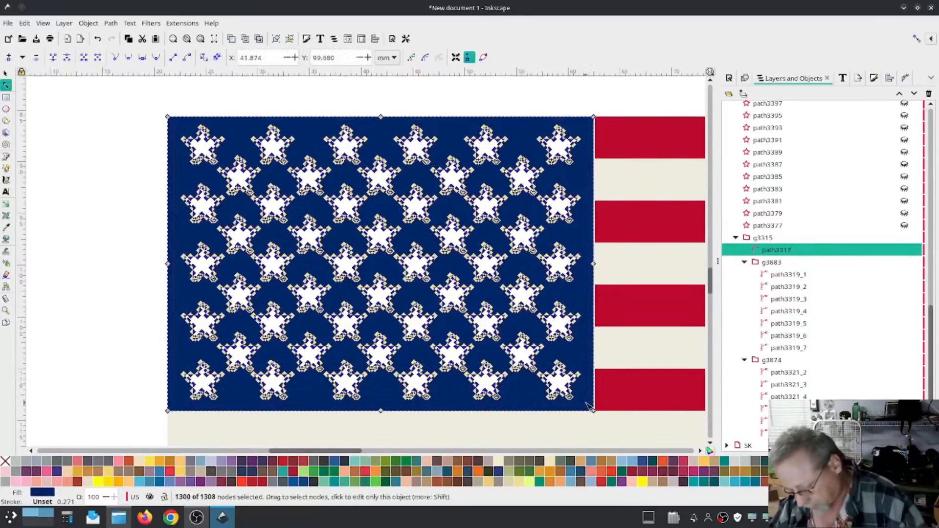
key(Delete)
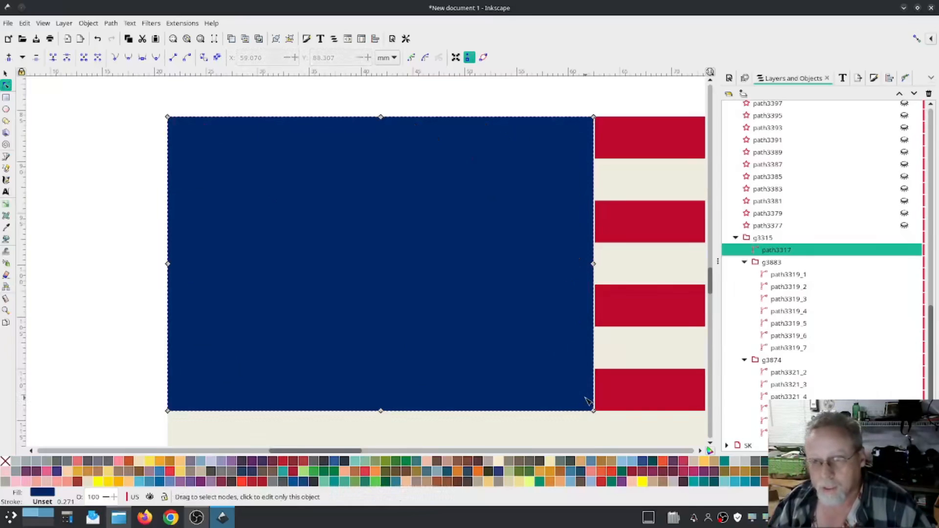
- Unhide all the clean gray star objects in the US layer, from path3475 down to path3377
scroll(835, 295, up, 3)
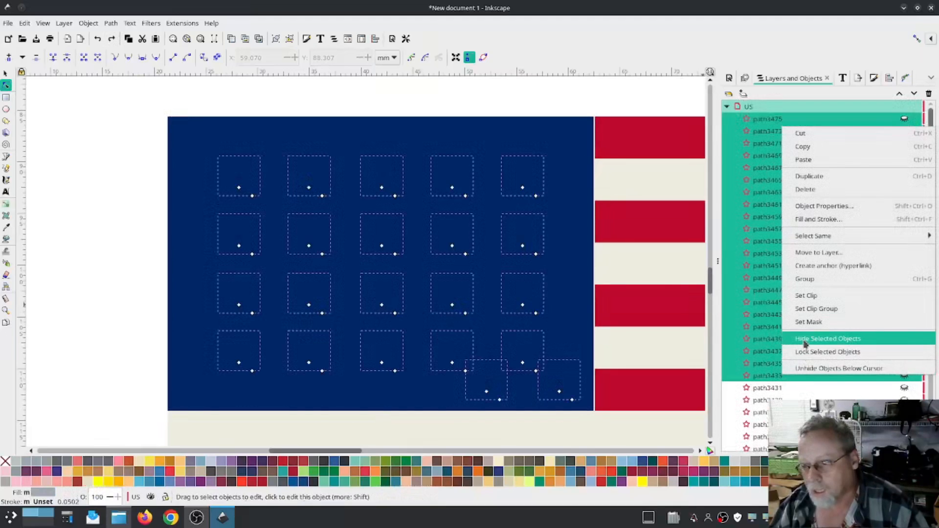
click(804, 341)
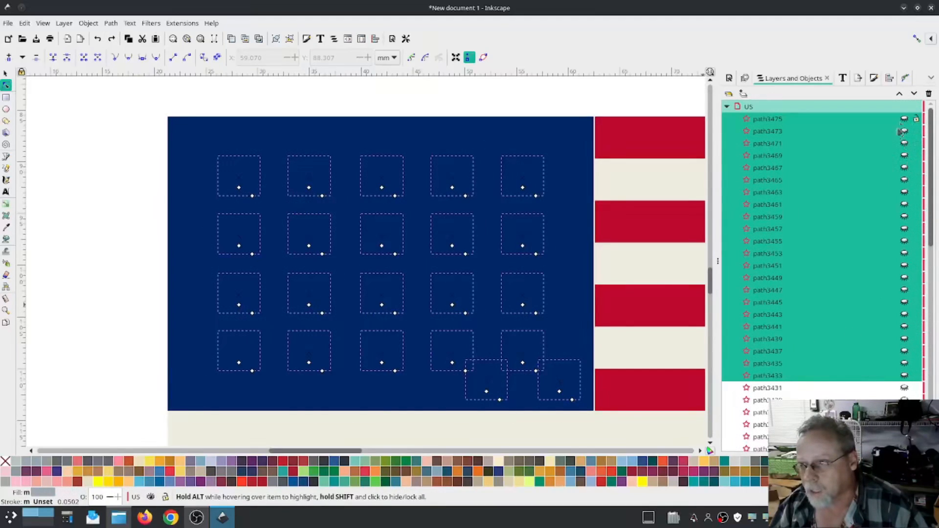
shift+click(797, 315)
click(904, 155)
click(904, 168)
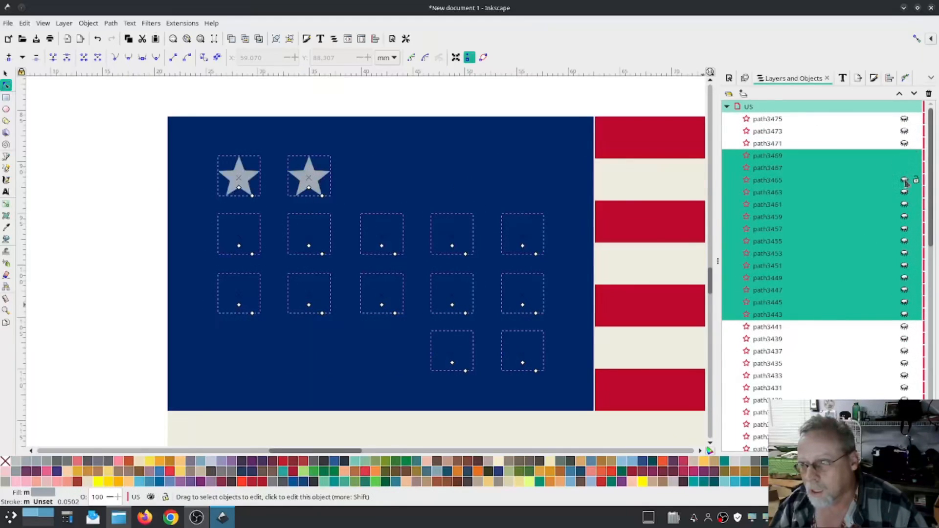
click(904, 144)
click(904, 131)
click(904, 118)
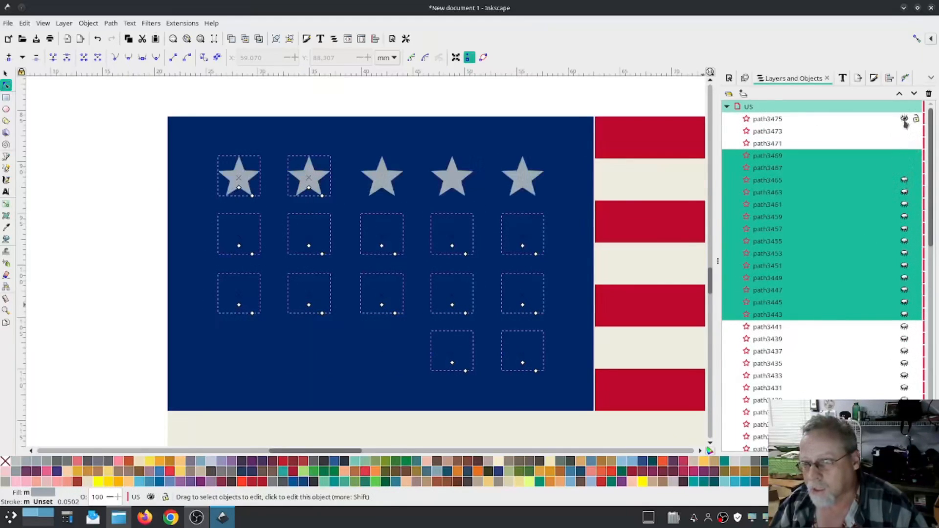
drag(904, 180, 904, 278)
click(43, 23)
click(904, 290)
click(904, 302)
click(904, 314)
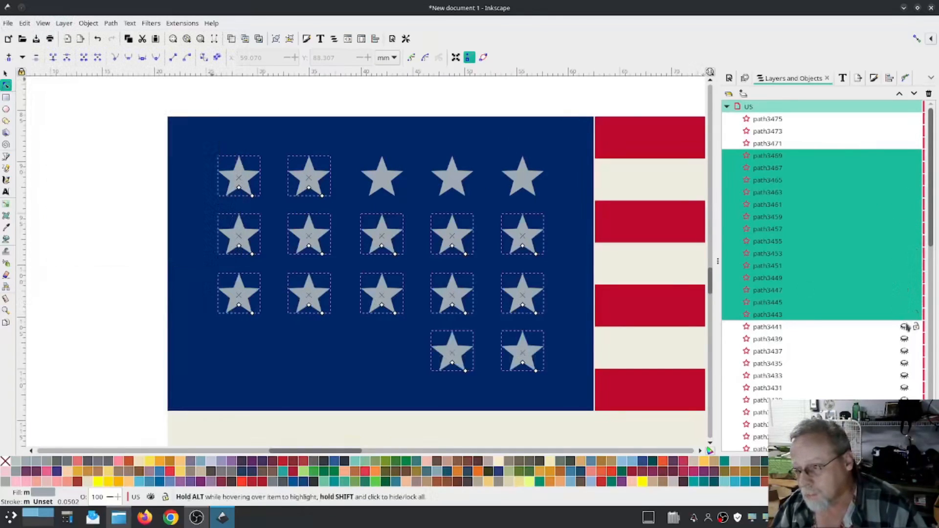
click(904, 327)
click(904, 339)
click(904, 351)
click(904, 364)
scroll(904, 363, down, 5)
drag(903, 214, 903, 310)
scroll(886, 309, down, 5)
drag(904, 147, 904, 366)
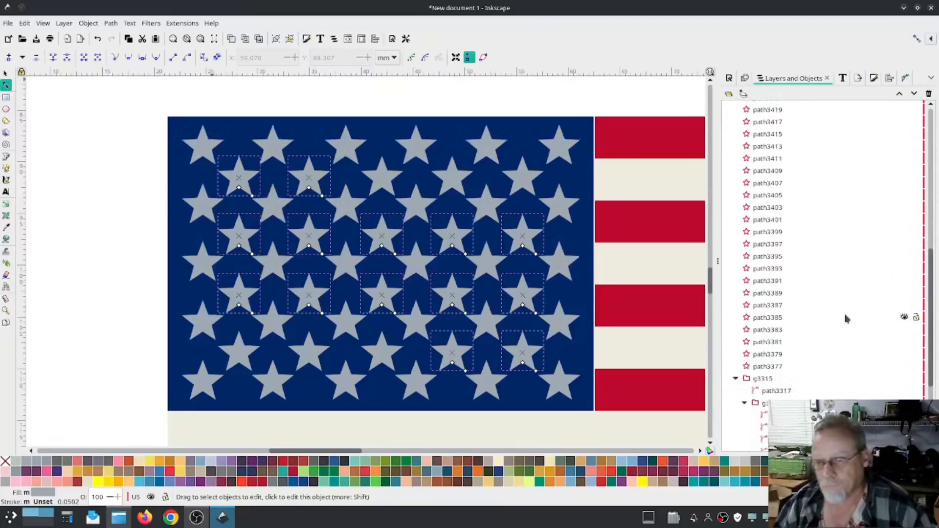
- Select every gray star from path3377 up to path3475 and duplicate the whole set
click(827, 366)
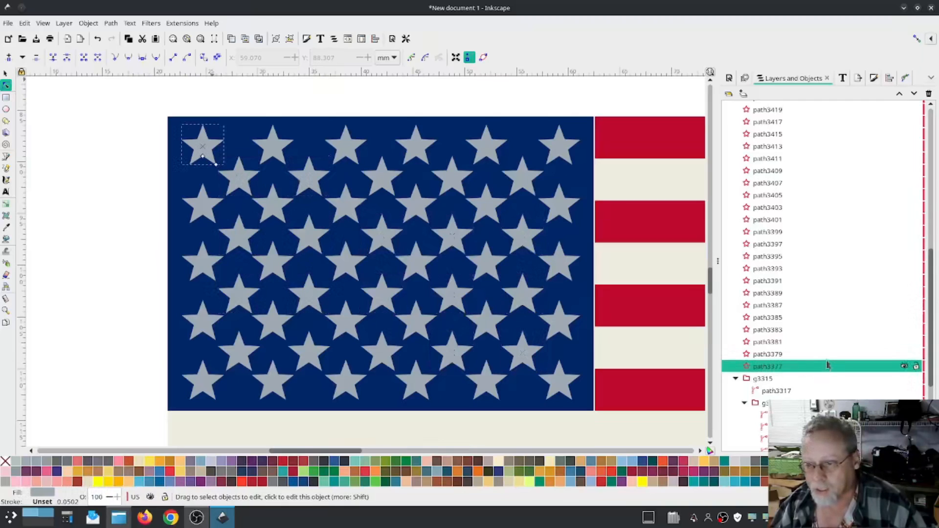
shift+click(771, 120)
right_click(772, 122)
click(792, 170)
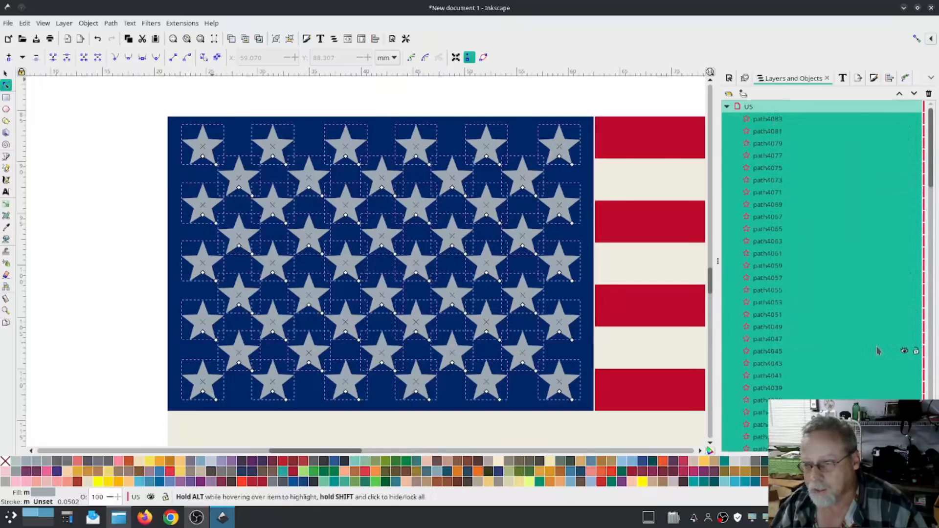
scroll(851, 293, down, 10)
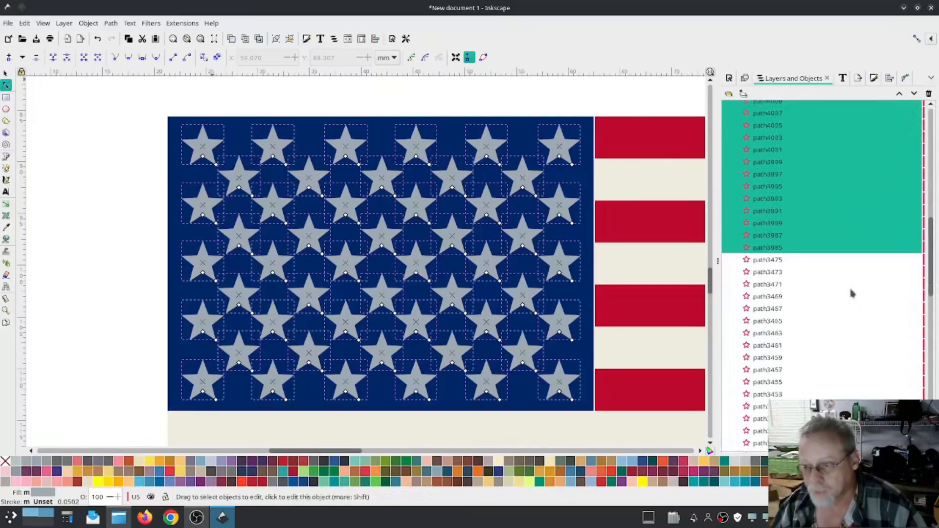
scroll(844, 308, up, 9)
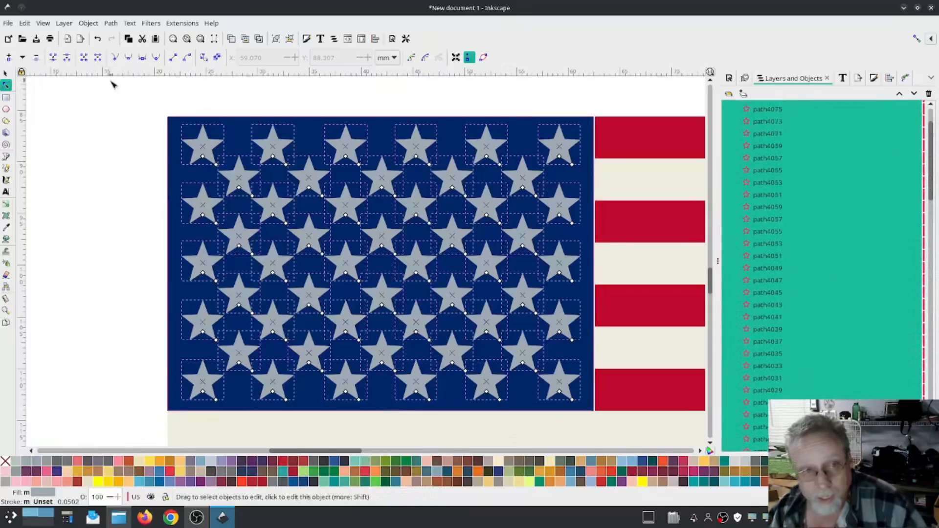
- Combine the duplicated gray stars into a single path
click(111, 23)
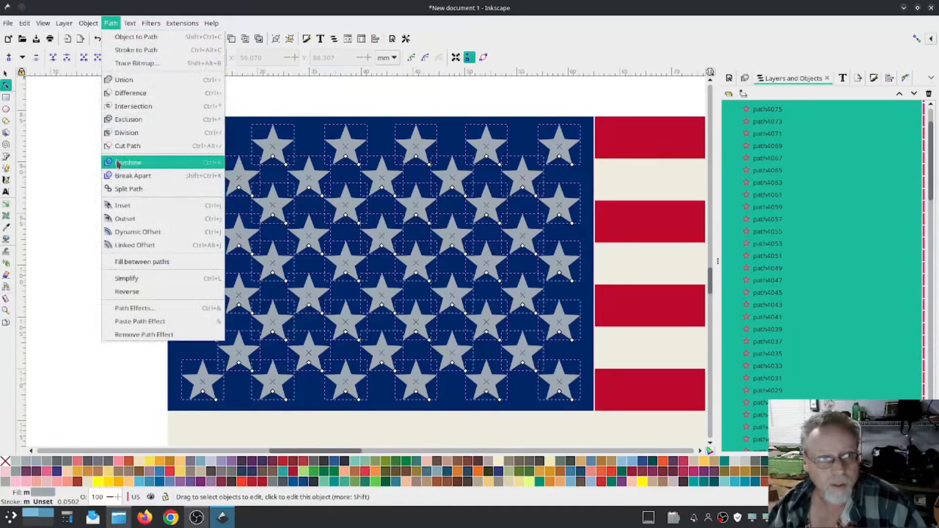
click(117, 163)
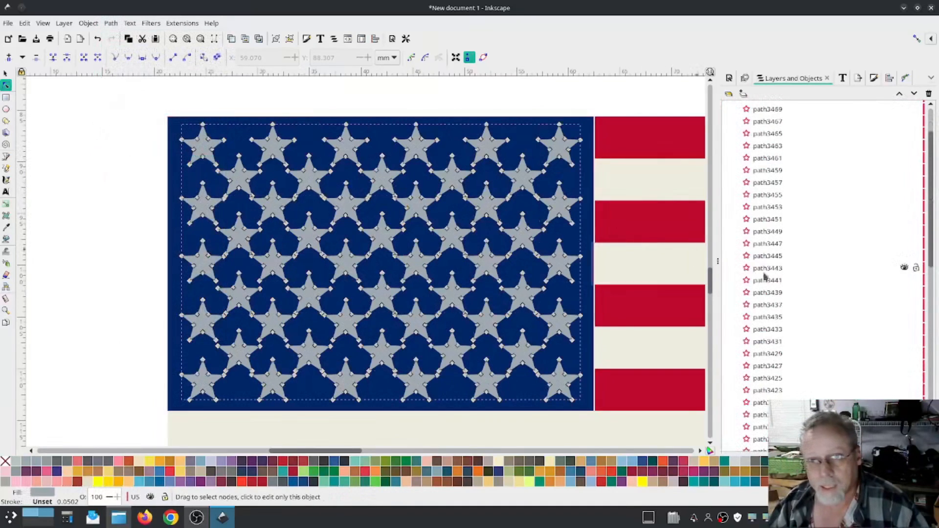
click(6, 73)
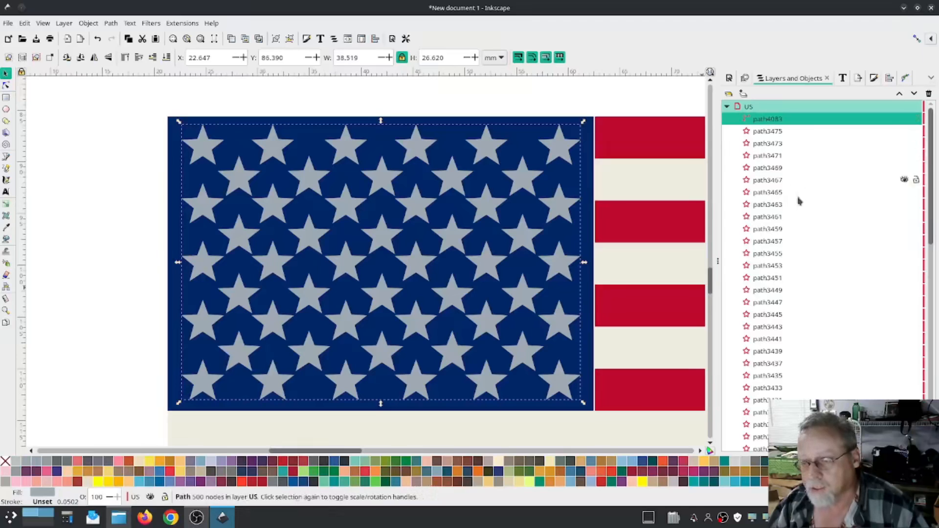
- Move the combined stars path4083 into group g3315, directly above the blue canton path3317
scroll(817, 230, down, 10)
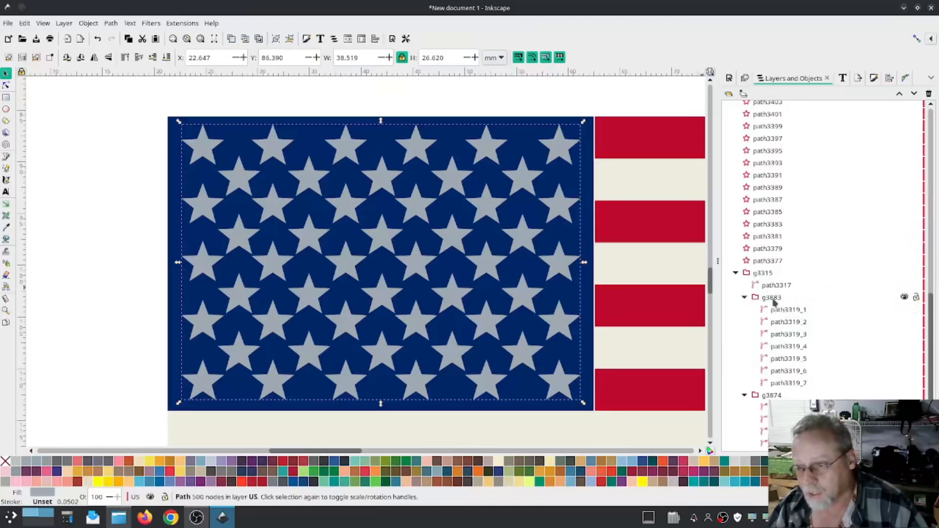
click(763, 273)
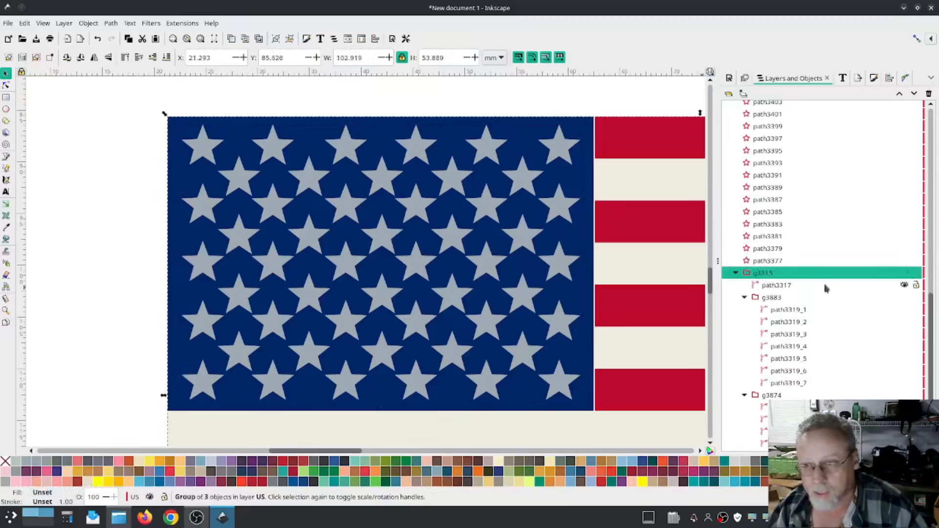
scroll(844, 287, up, 3)
key(ctrl+z)
drag(769, 122, 748, 453)
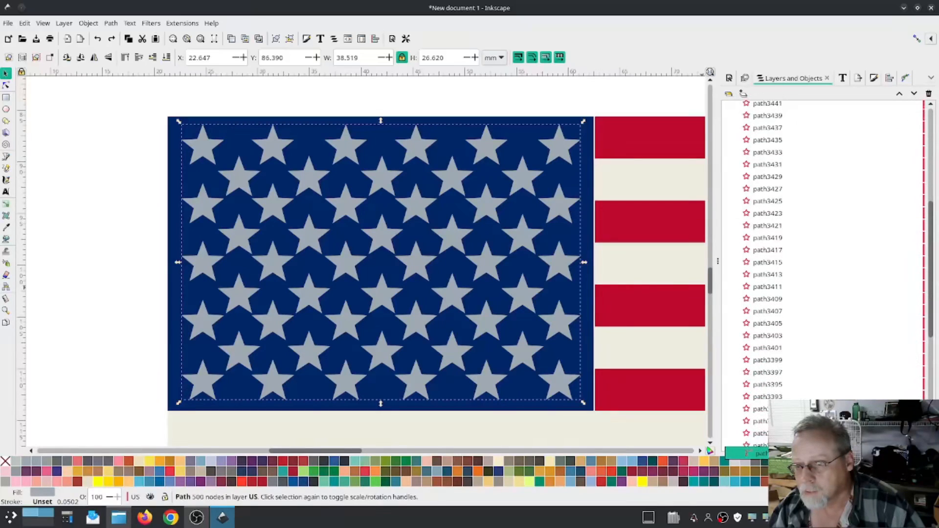
drag(748, 453, 748, 453)
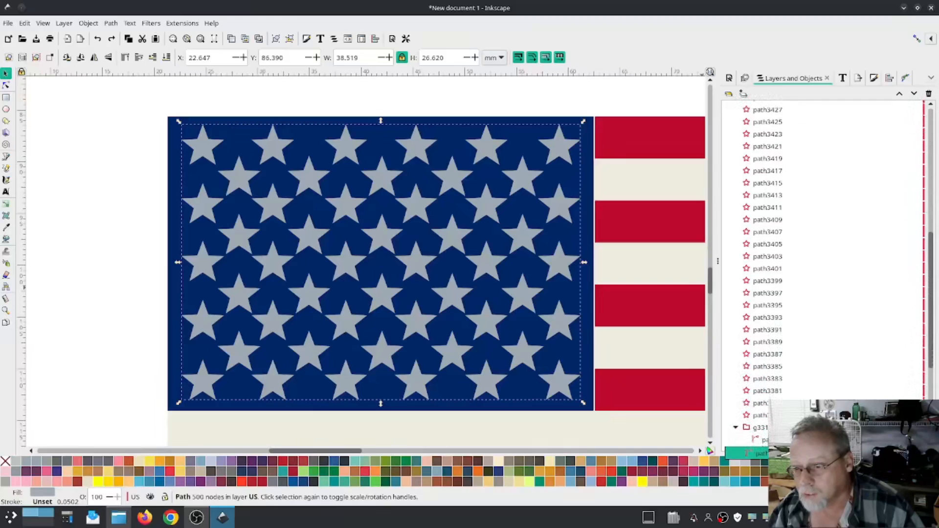
drag(748, 454, 783, 400)
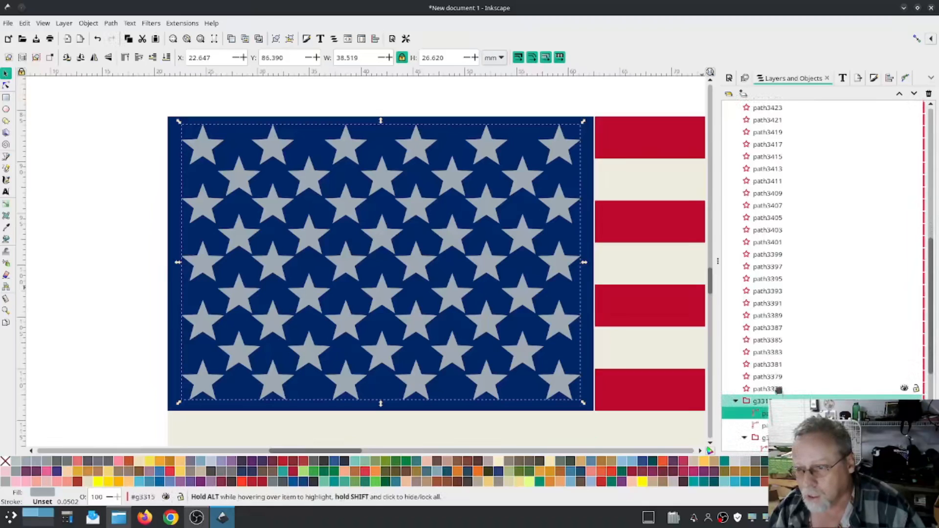
scroll(788, 272, down, 5)
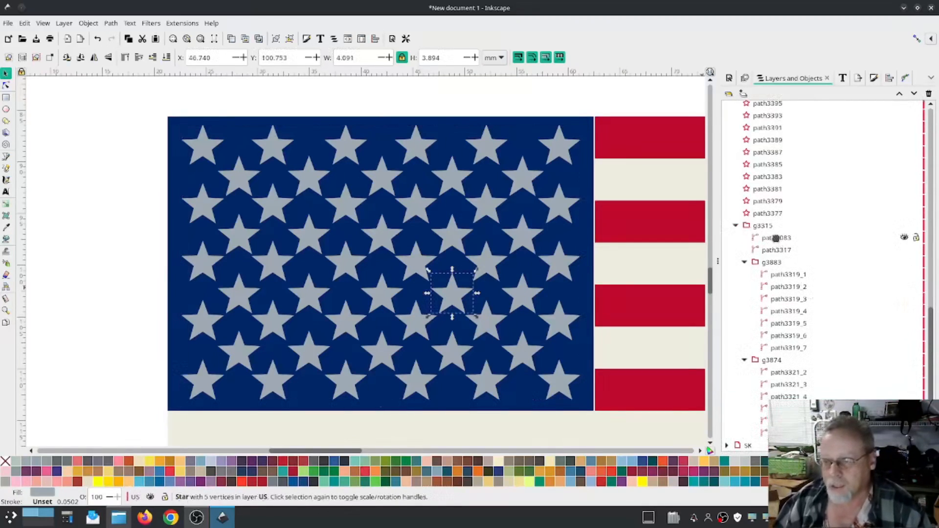
- Cut the combined stars path4083 out of the blue canton path3317 with a Difference operation
click(776, 238)
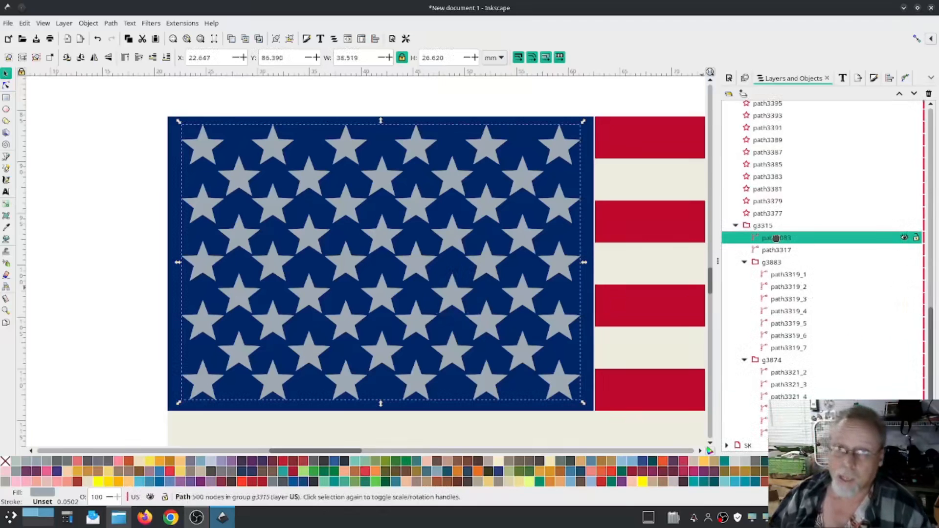
click(776, 249)
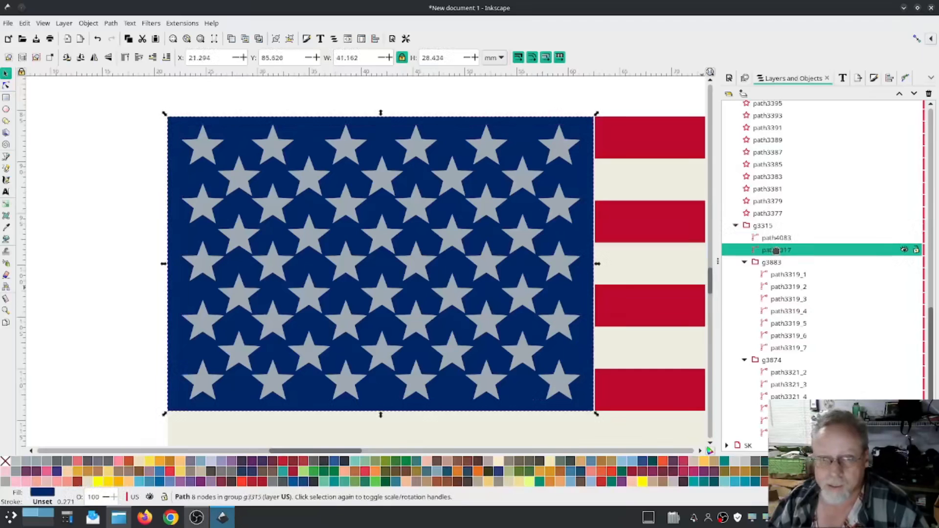
click(776, 237)
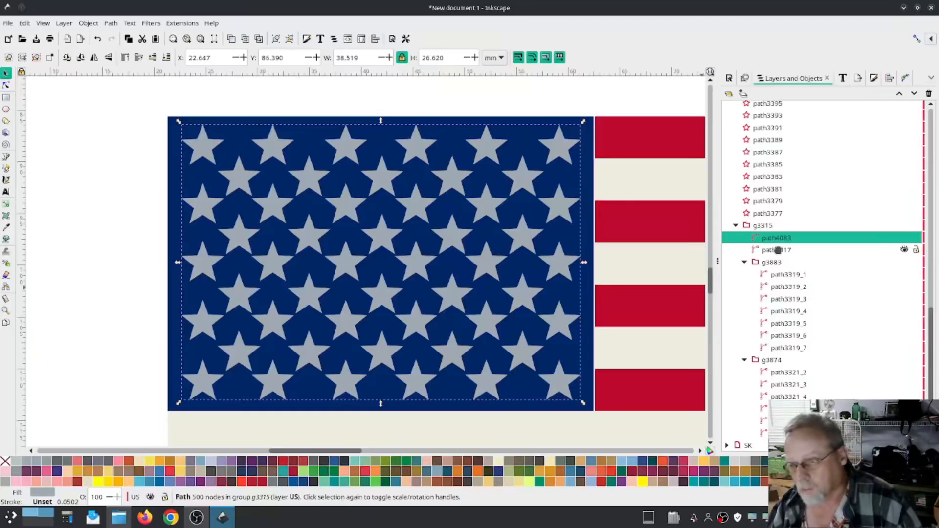
shift+click(778, 250)
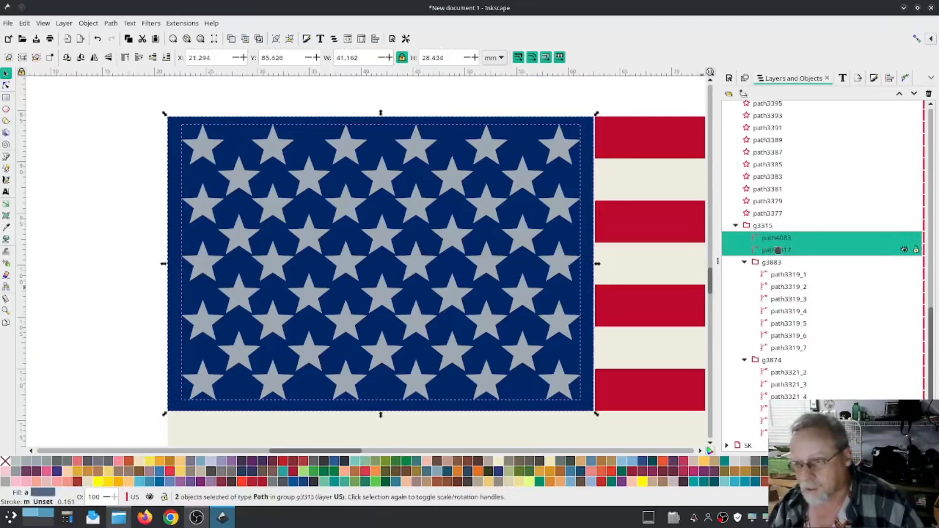
click(111, 23)
click(123, 93)
drag(243, 131, 250, 99)
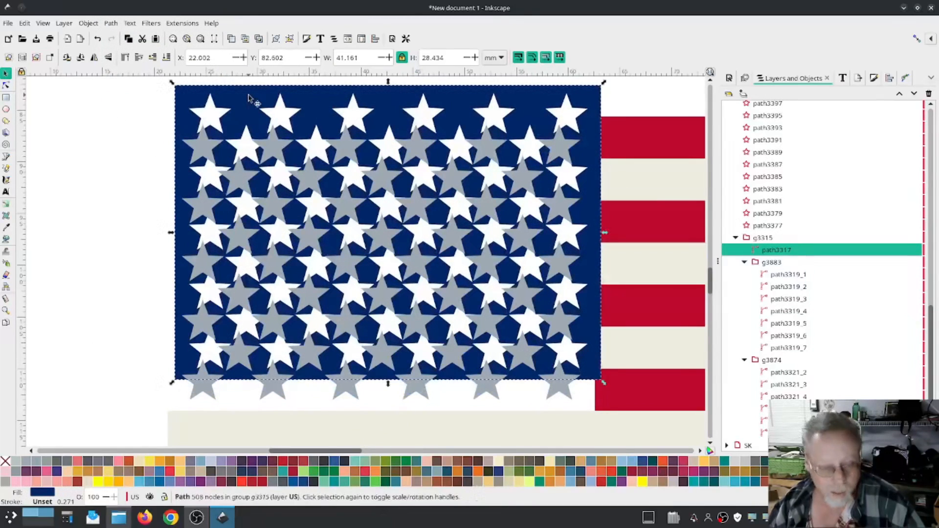
key(ctrl+z)
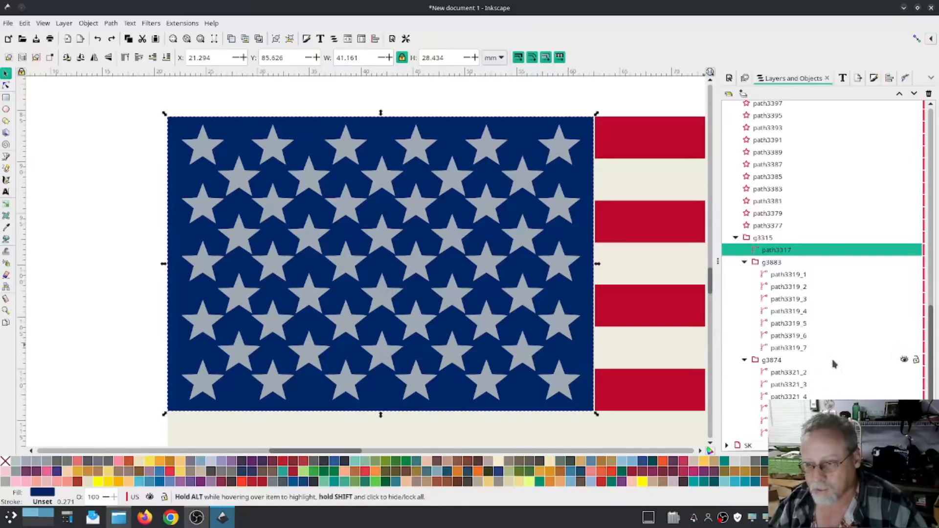
- Set the fill stitch angle of the off-white stripe group g3874 to 45 degrees in the Ink/Stitch Params
click(779, 361)
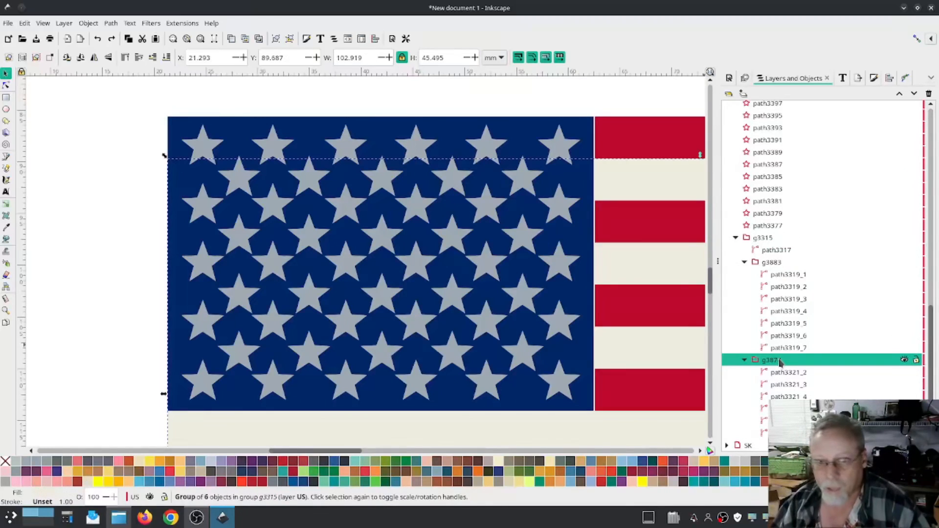
scroll(663, 356, down, 3)
drag(663, 356, 341, 254)
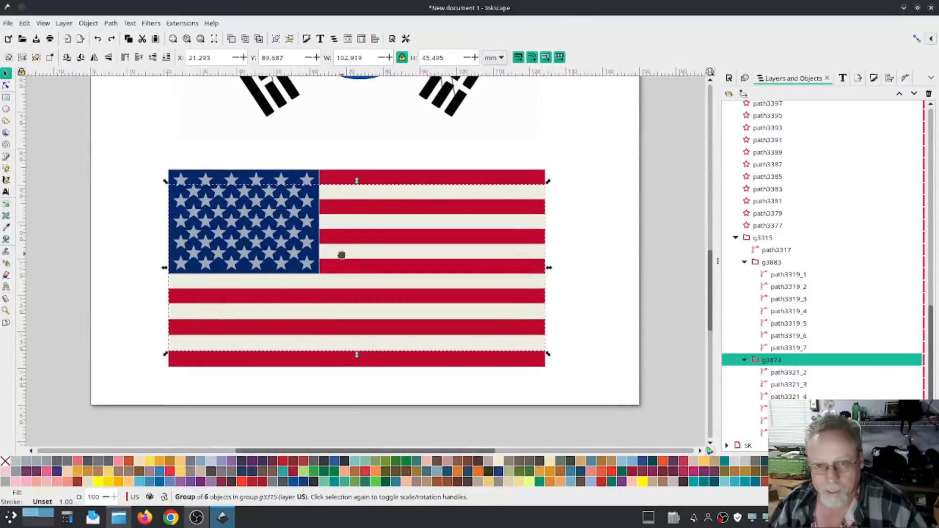
click(182, 23)
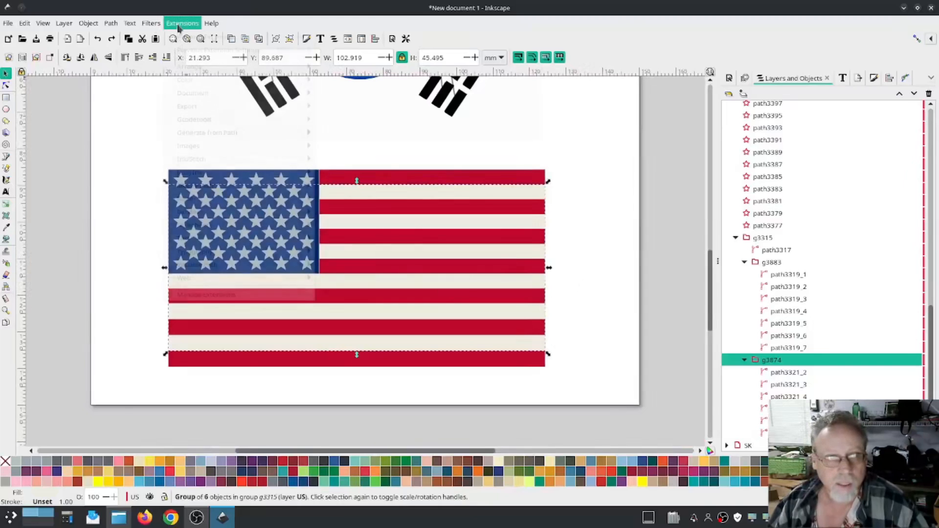
mouse_move(198, 163)
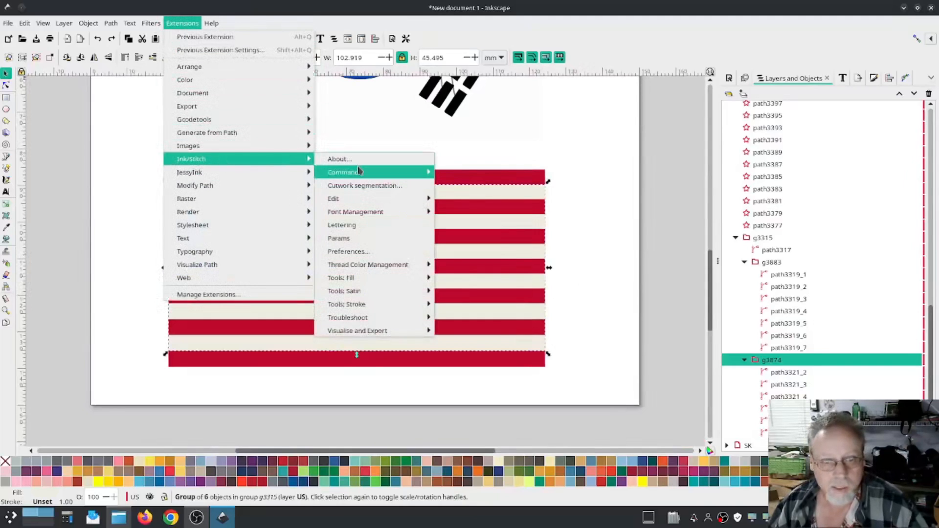
click(377, 236)
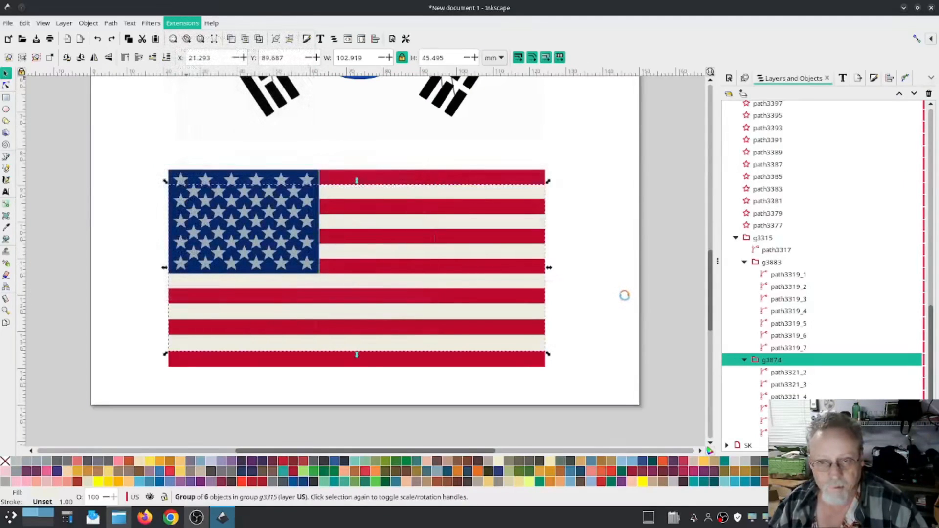
drag(489, 78, 230, 69)
drag(234, 206, 212, 203)
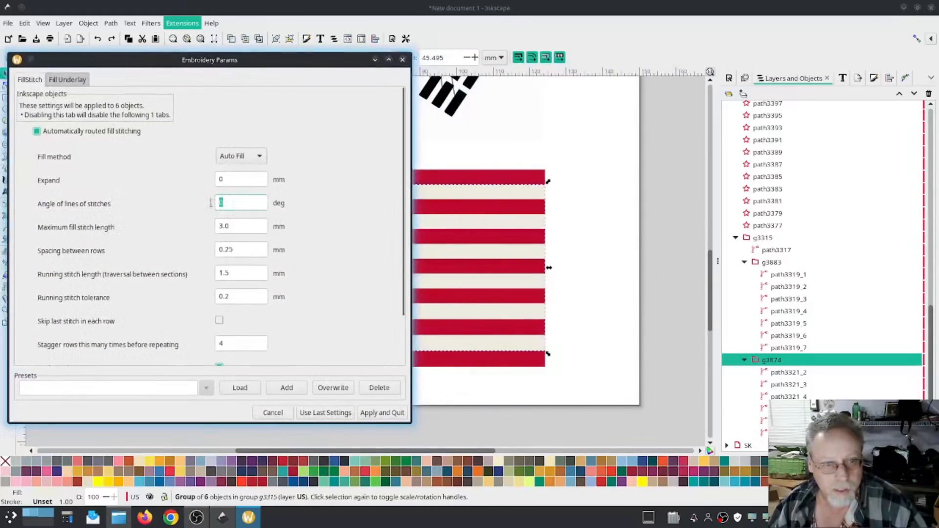
text(45)
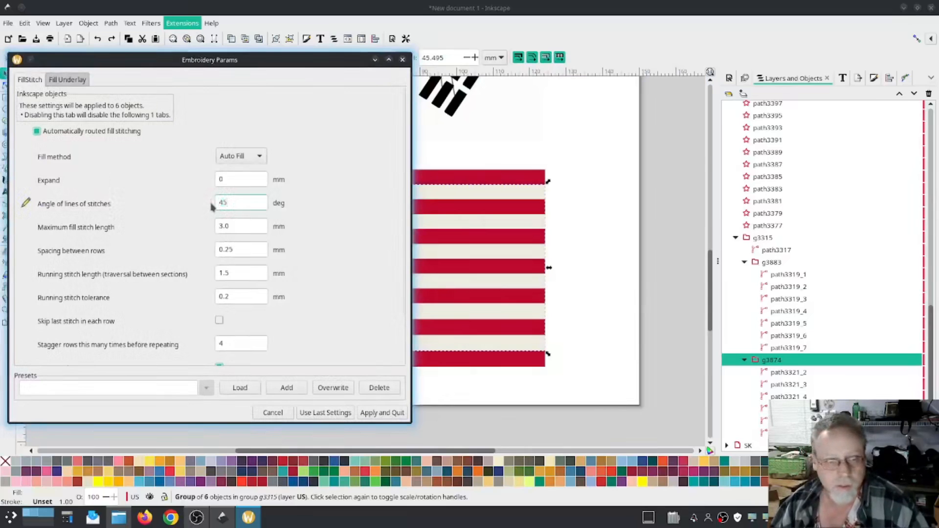
click(382, 413)
- Set the fill stitch angle of the red stripe group g3883 to -45 degrees in the Ink/Stitch Params
click(771, 263)
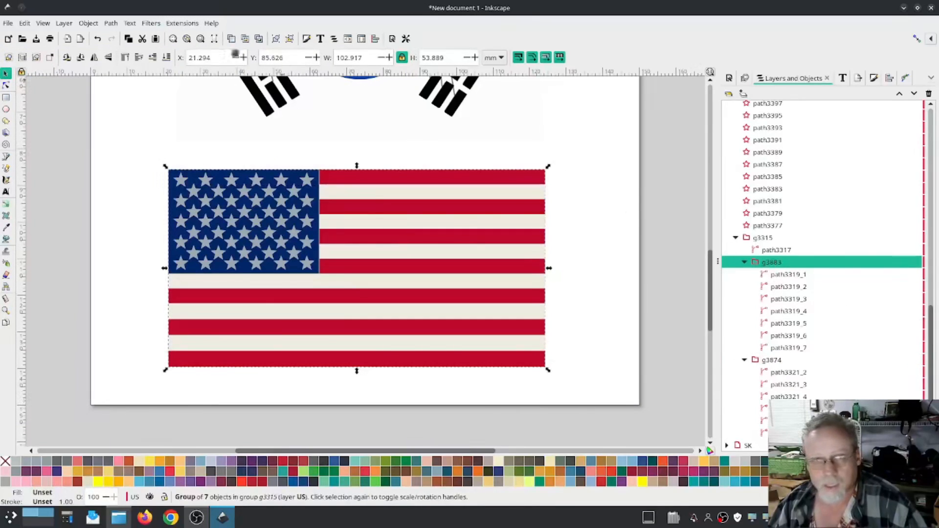
click(182, 23)
mouse_move(194, 160)
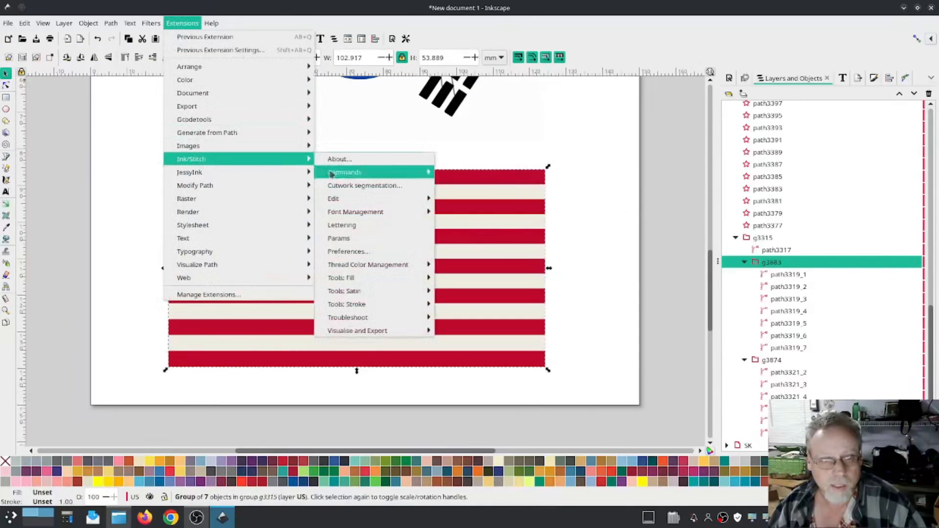
click(342, 225)
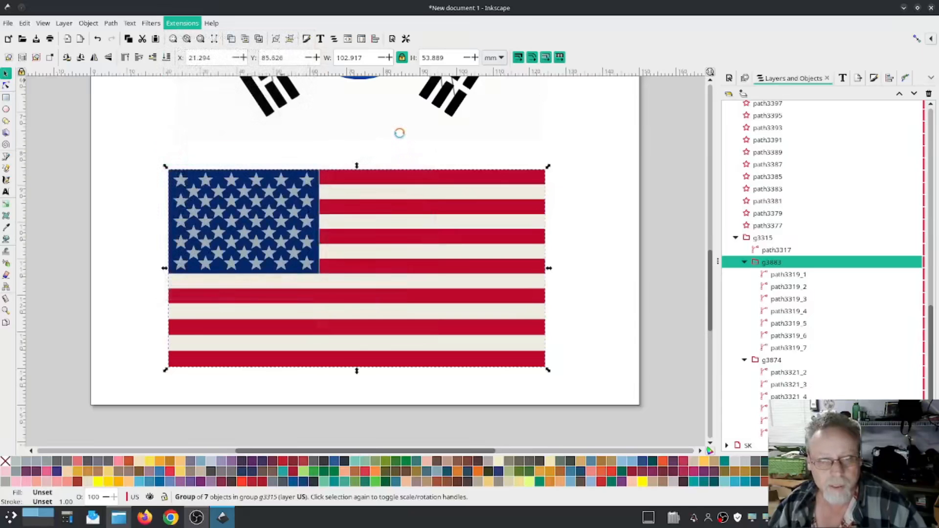
drag(406, 68, 164, 46)
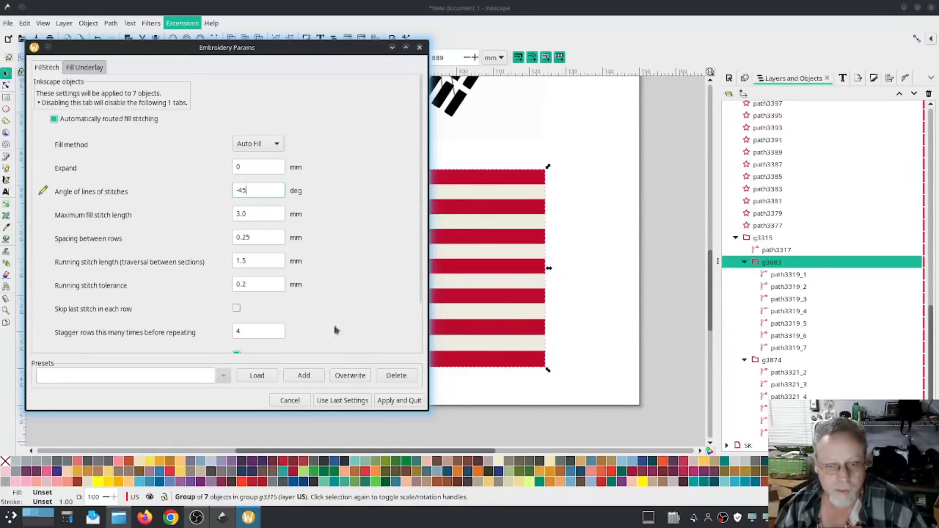
click(380, 397)
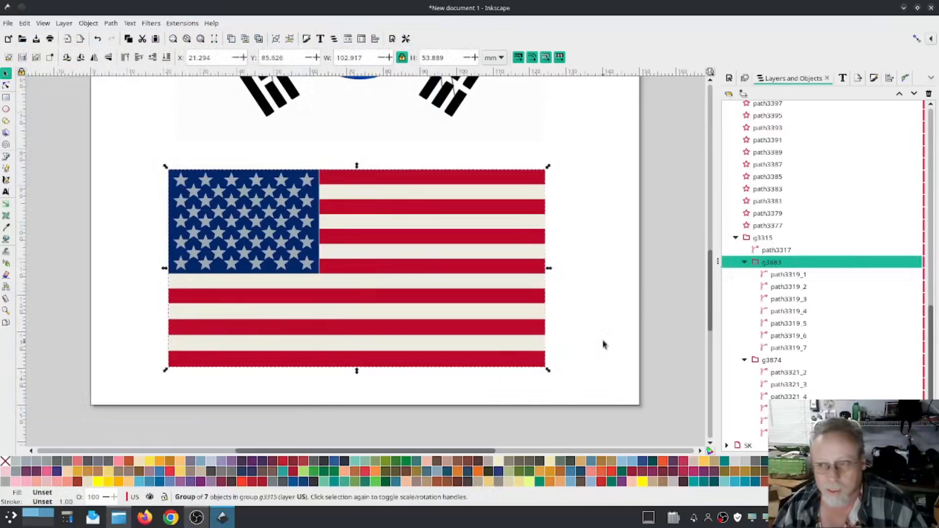
- Set the fill stitch angle of the blue canton path3317 to 90 degrees in the Ink/Stitch Params
click(311, 218)
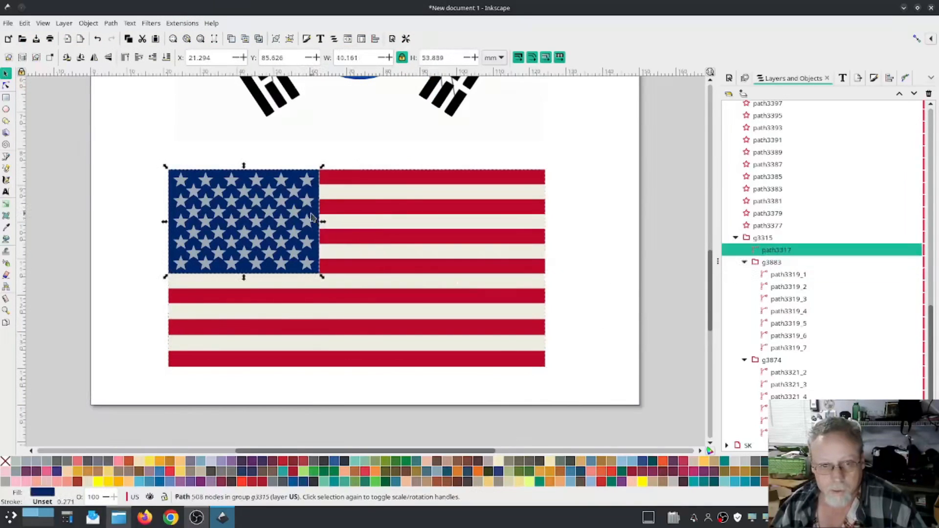
click(181, 23)
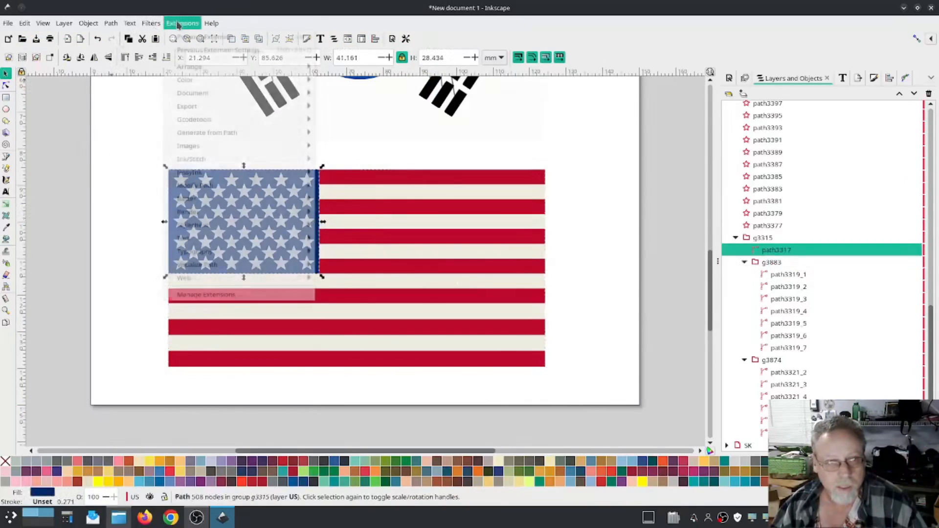
mouse_move(216, 159)
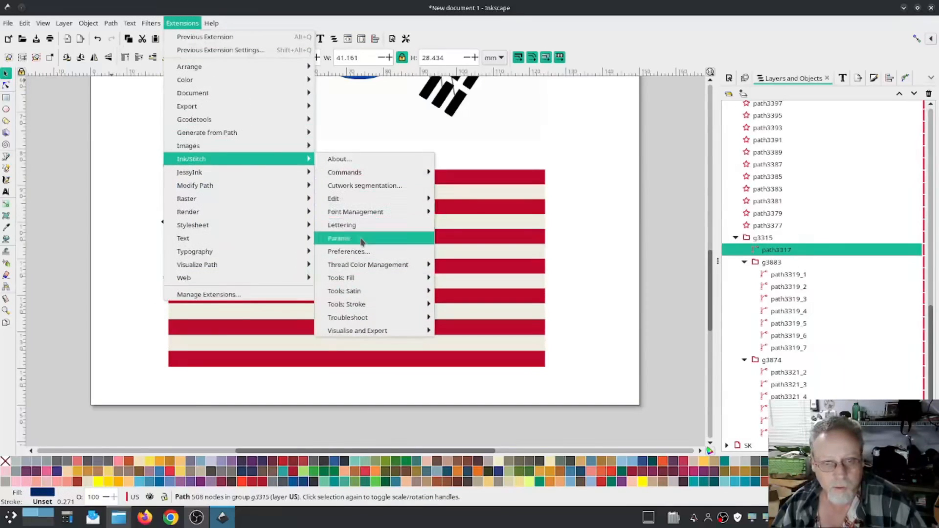
click(342, 238)
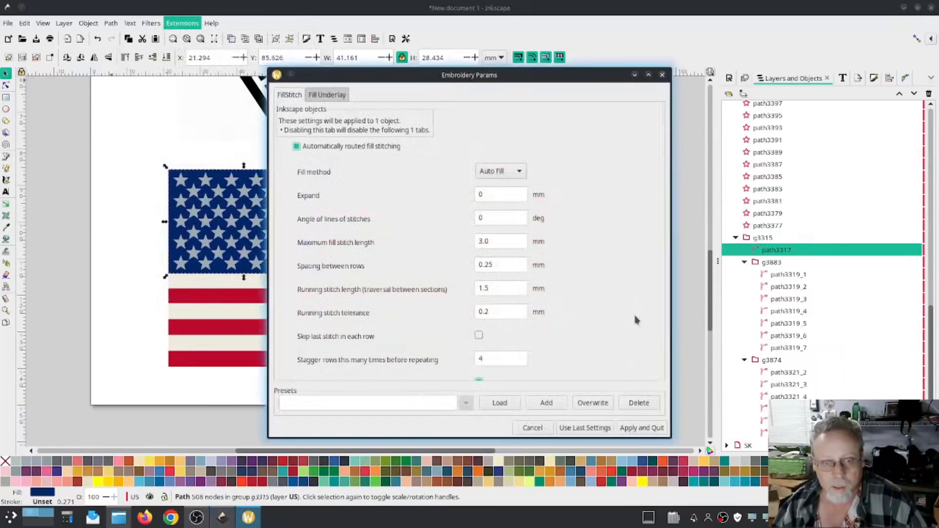
drag(512, 83, 248, 58)
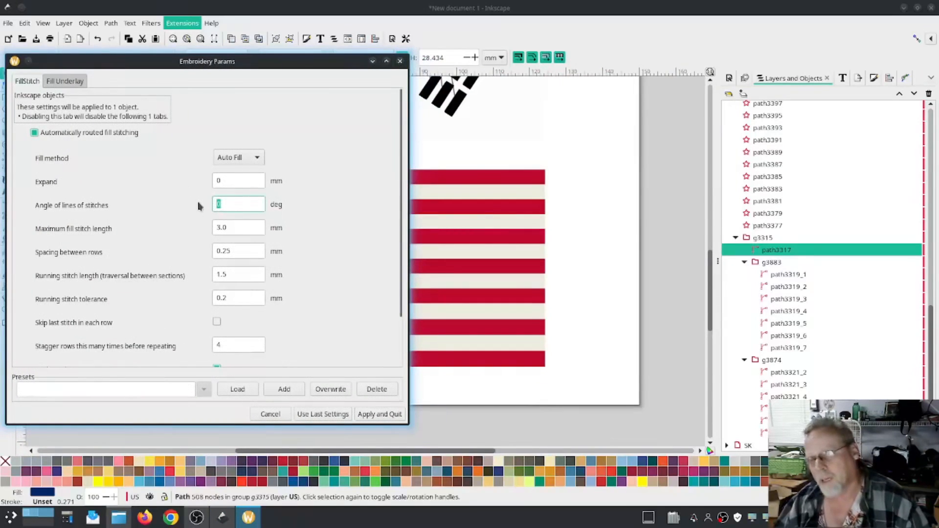
text(0)
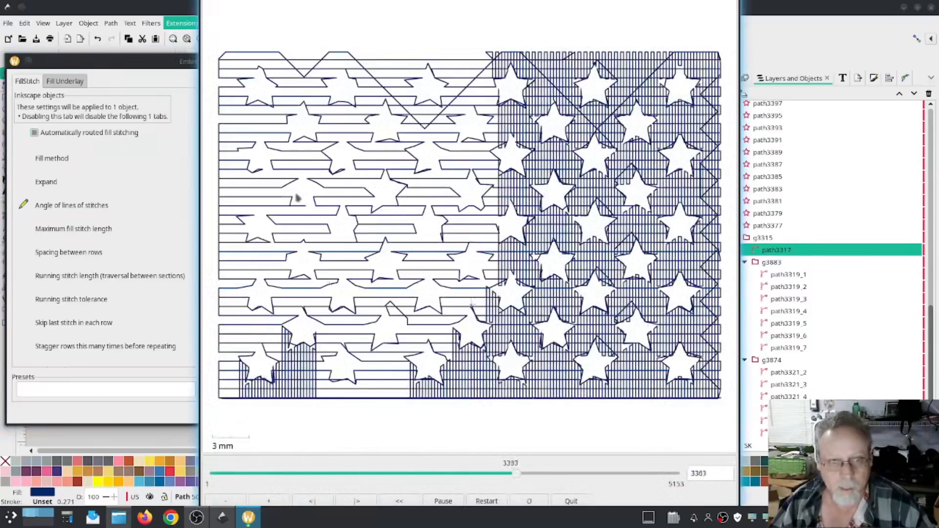
click(167, 171)
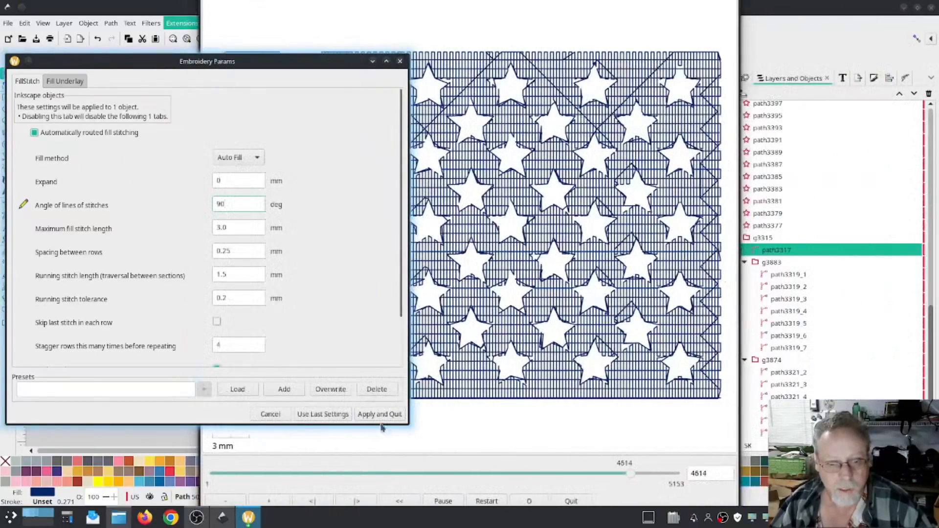
click(380, 415)
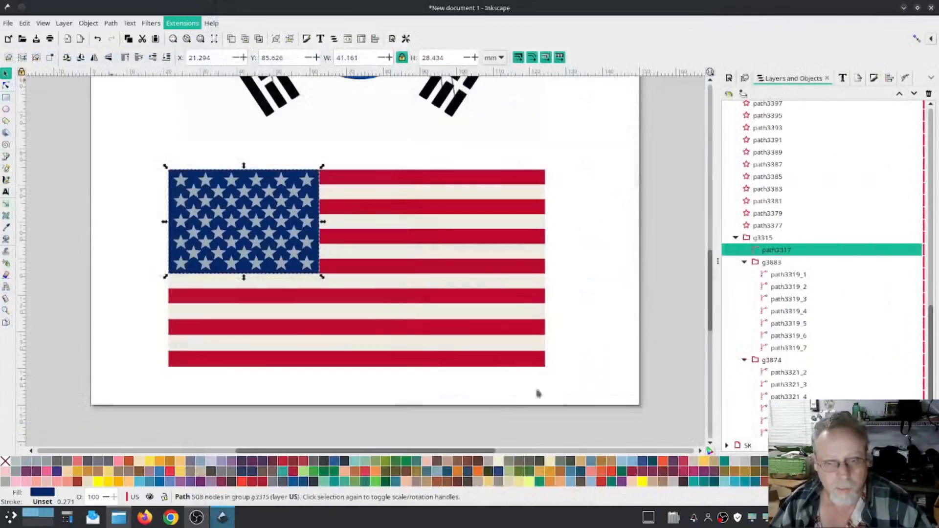
- Review the Ink/Stitch Params and stitch preview of the off-white stripe path3321_3, leaving its settings as they are
ctrl+click(477, 194)
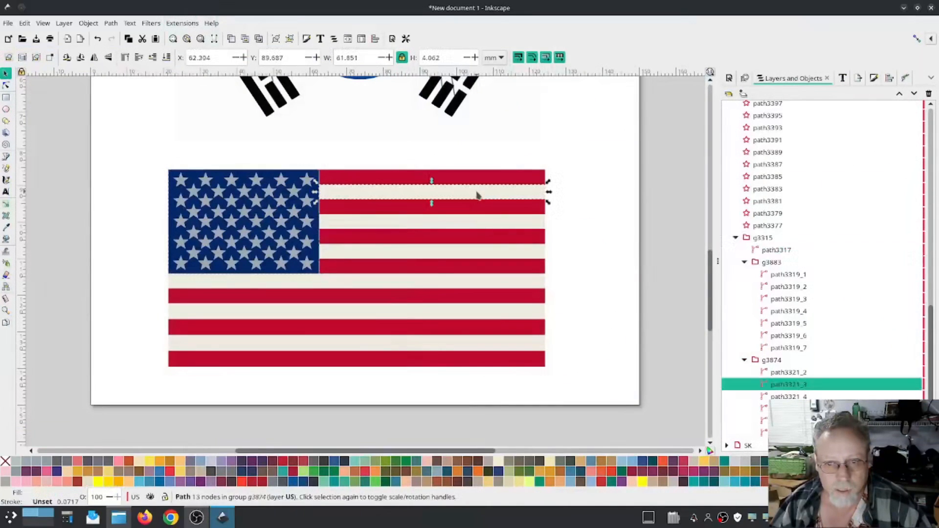
click(184, 23)
mouse_move(274, 159)
click(359, 237)
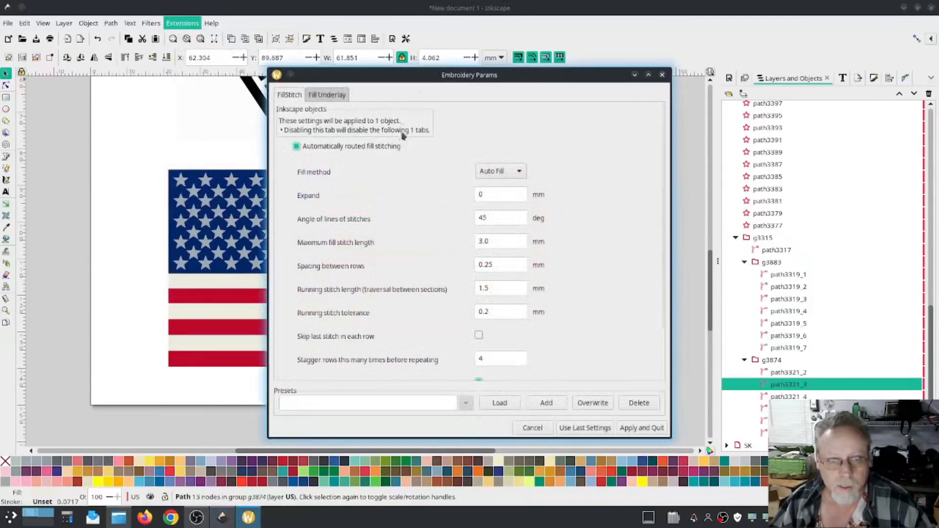
drag(386, 67, 139, 52)
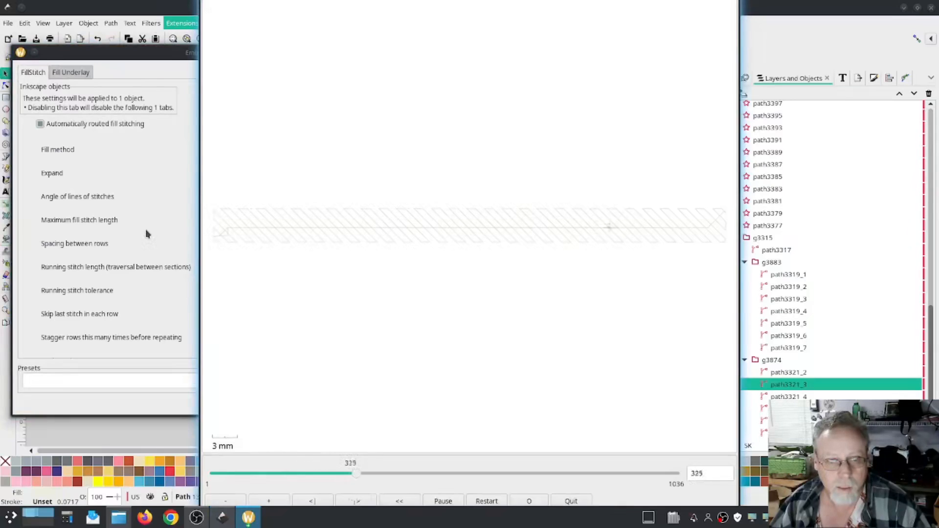
click(151, 407)
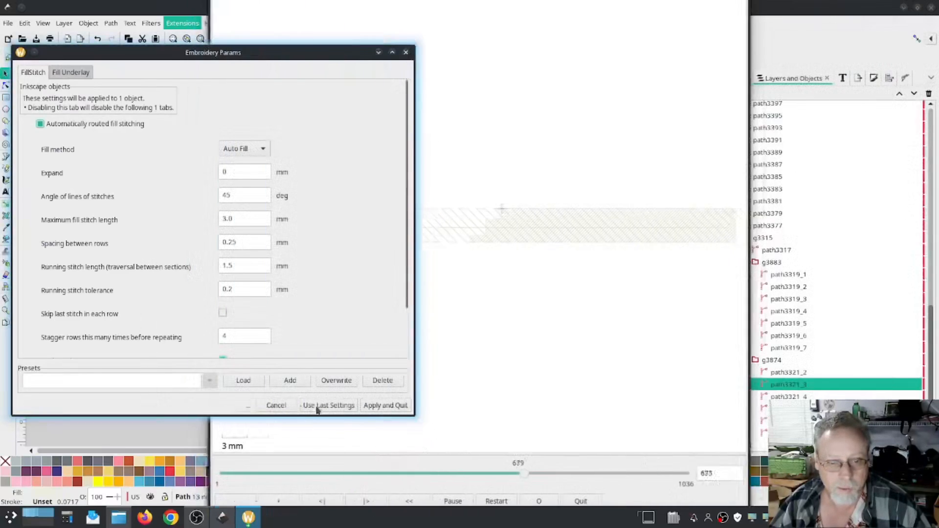
click(294, 405)
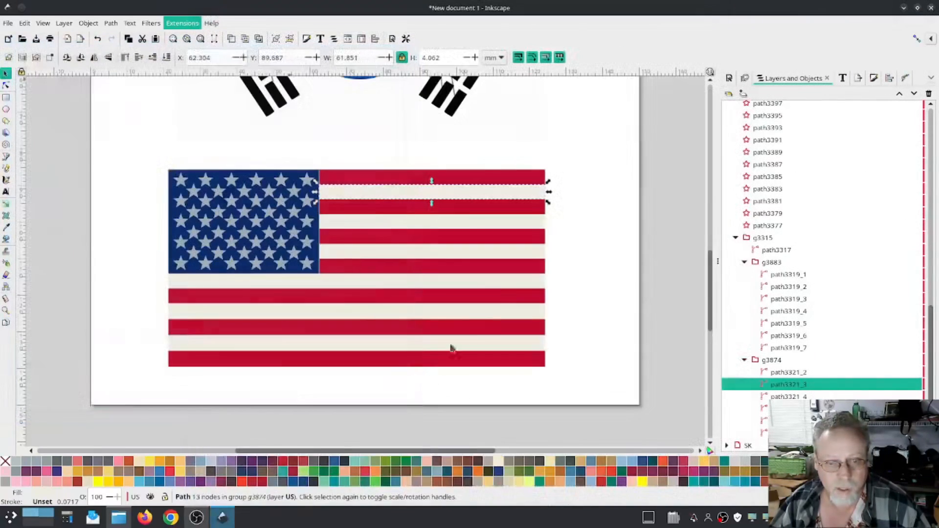
- Run the Ink/Stitch Troubleshoot Objects check on the document with nothing selected
click(656, 305)
scroll(823, 247, up, 5)
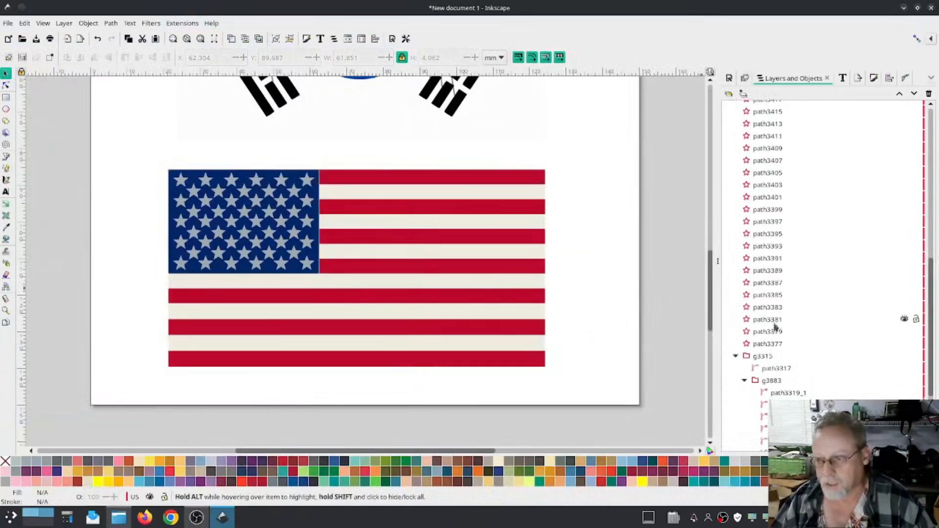
click(775, 343)
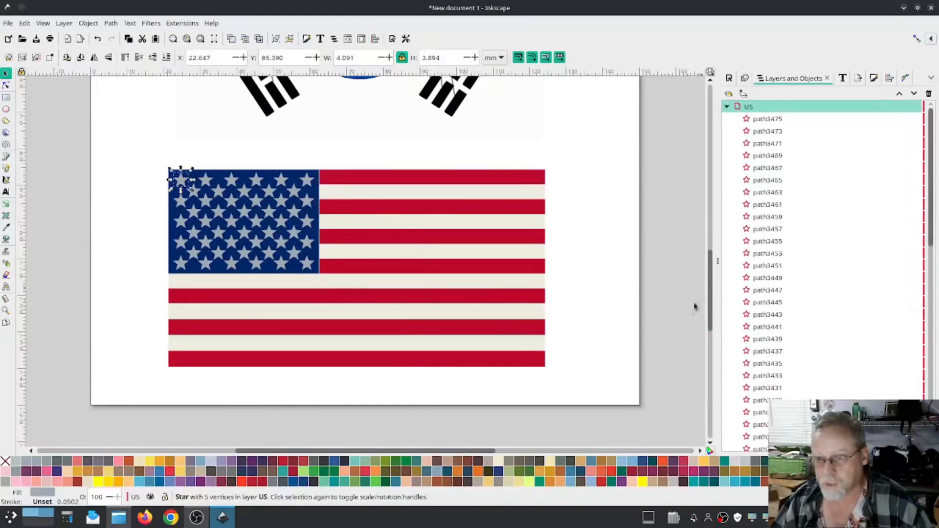
click(670, 281)
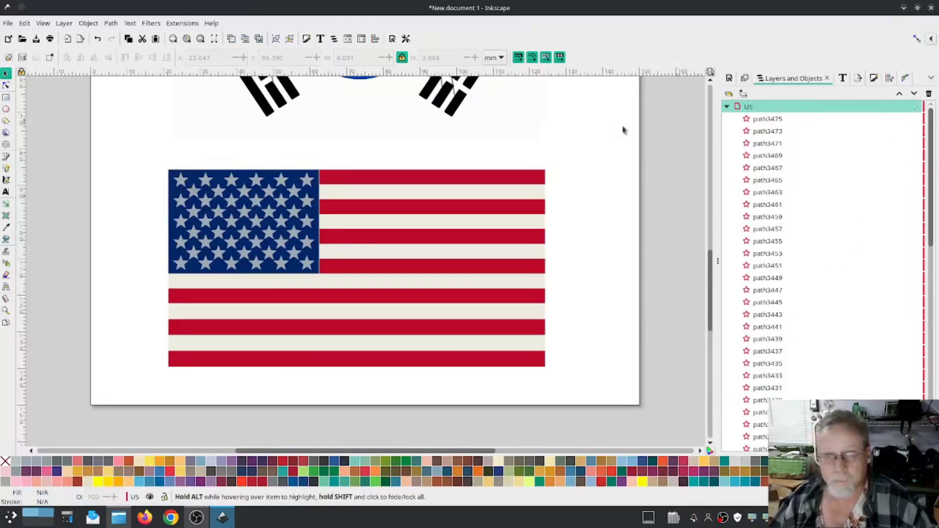
click(182, 23)
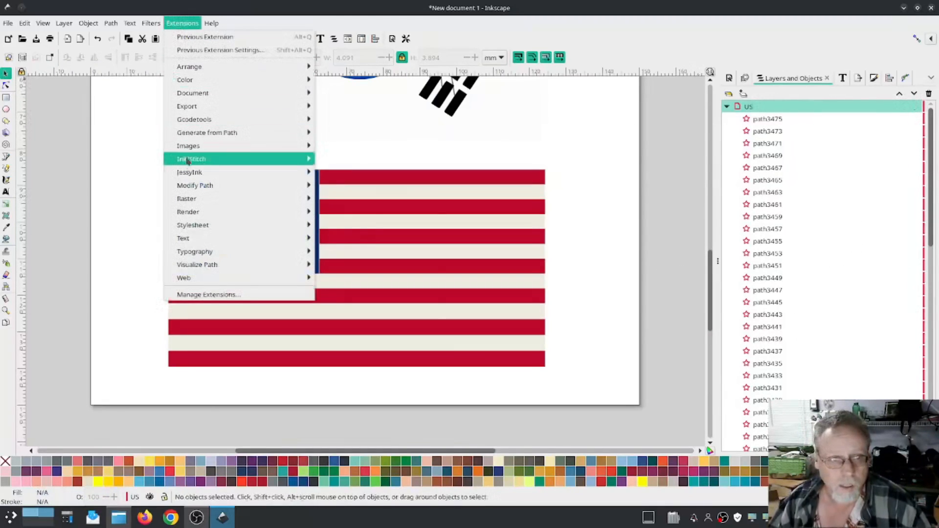
mouse_move(196, 159)
mouse_move(411, 318)
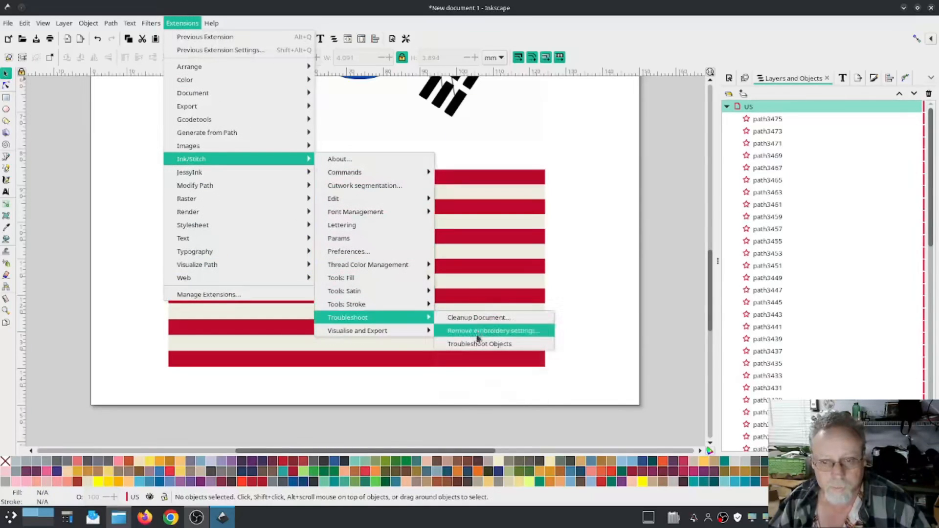
click(479, 344)
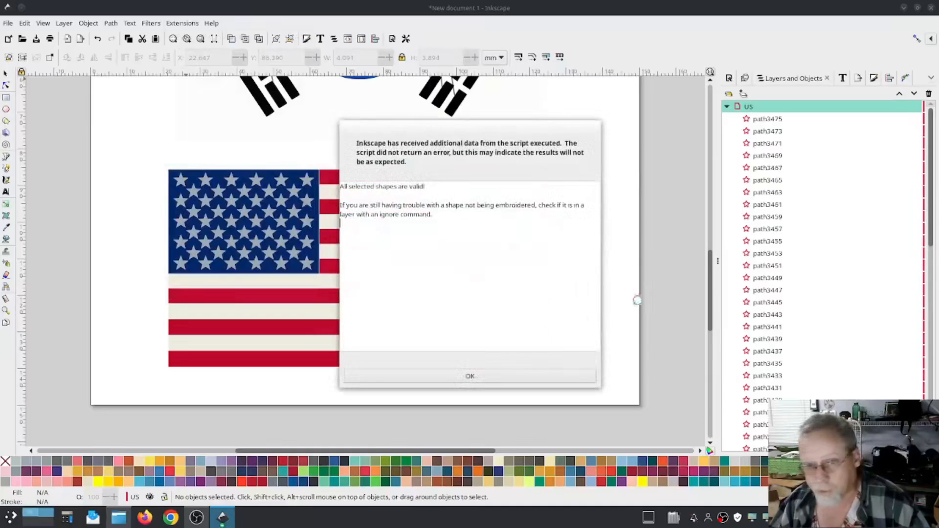
click(493, 376)
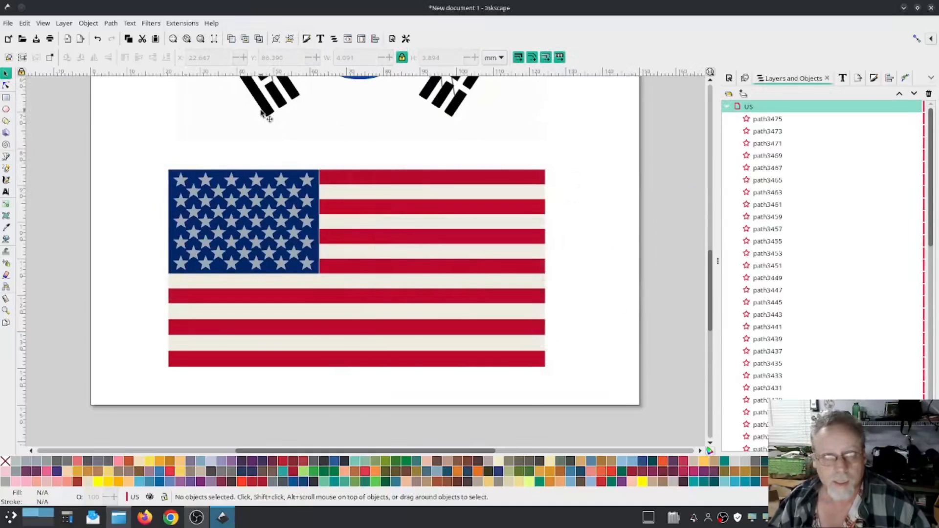
- Play the Ink/Stitch simulation of both flags at 4096 stitches/sec, then close the simulator
click(182, 23)
mouse_move(204, 164)
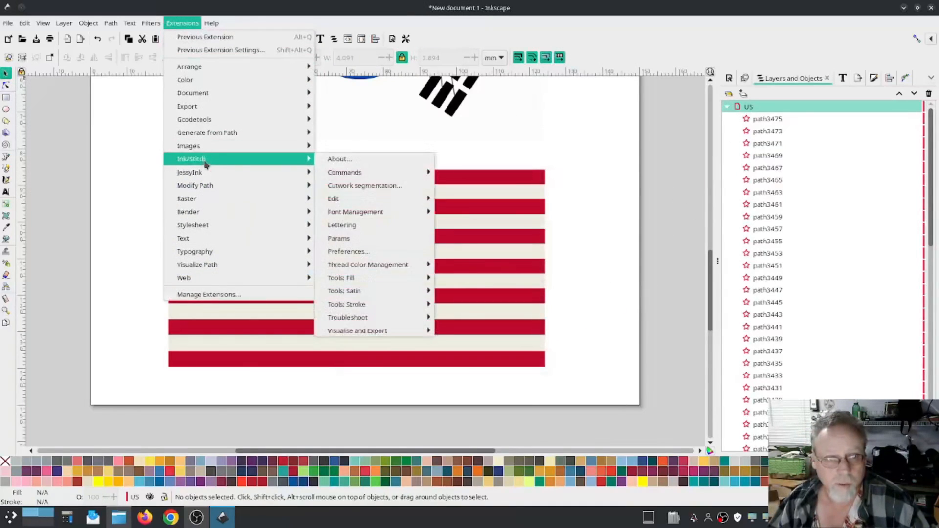
mouse_move(360, 330)
click(495, 373)
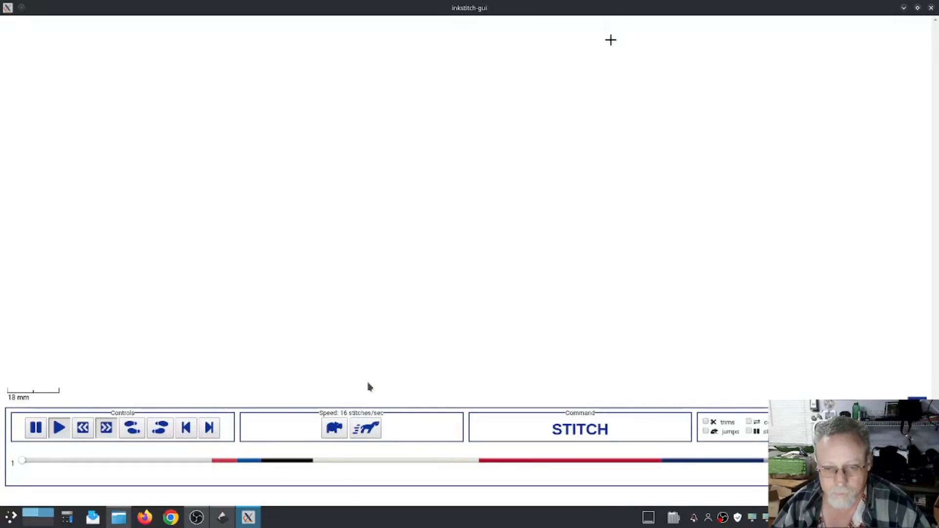
click(367, 428)
click(366, 429)
click(366, 429)
click(367, 428)
click(367, 429)
click(367, 429)
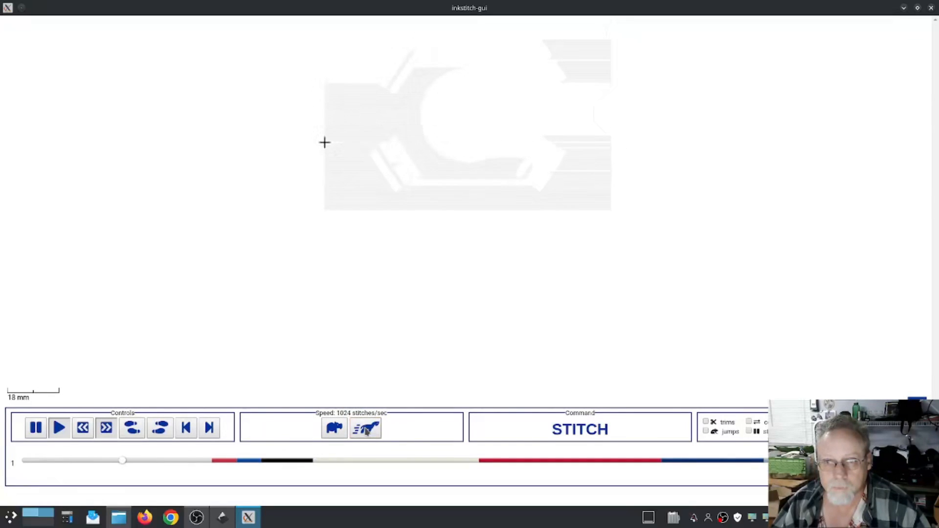
click(366, 429)
click(367, 428)
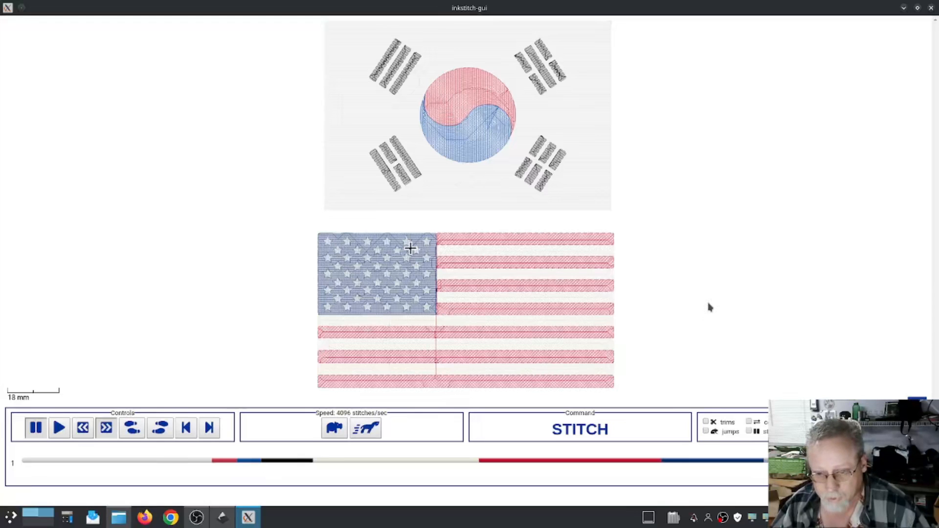
click(931, 8)
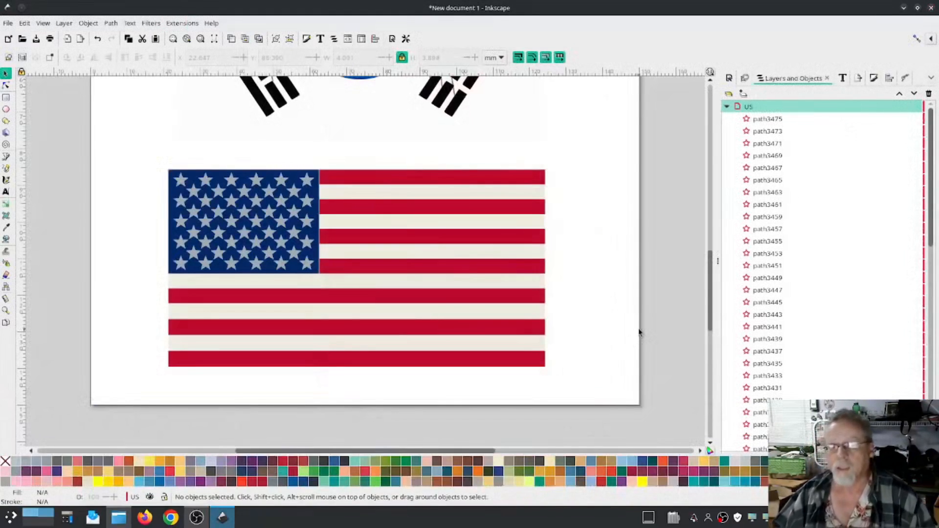
- Group all the canton stars, path3377 through path3475, in the US layer and collapse the new group
click(269, 226)
scroll(813, 362, down, 5)
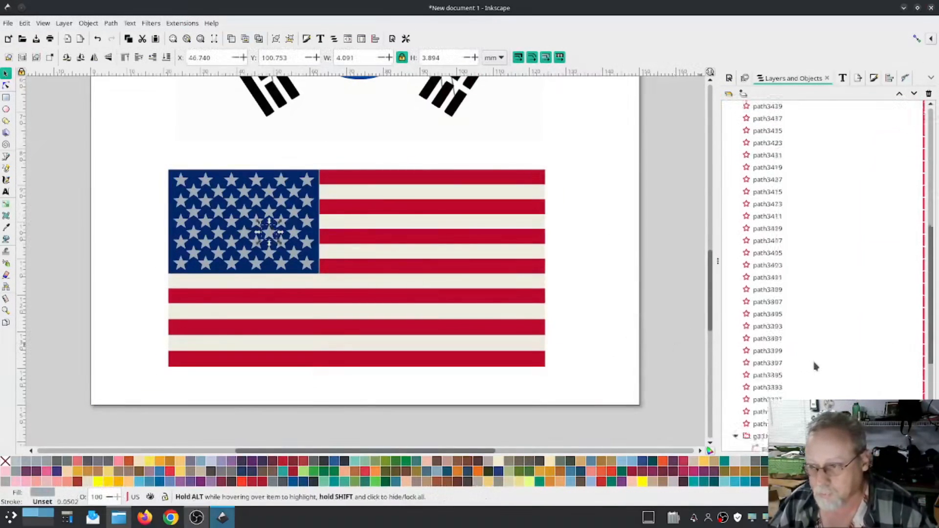
scroll(811, 280, up, 10)
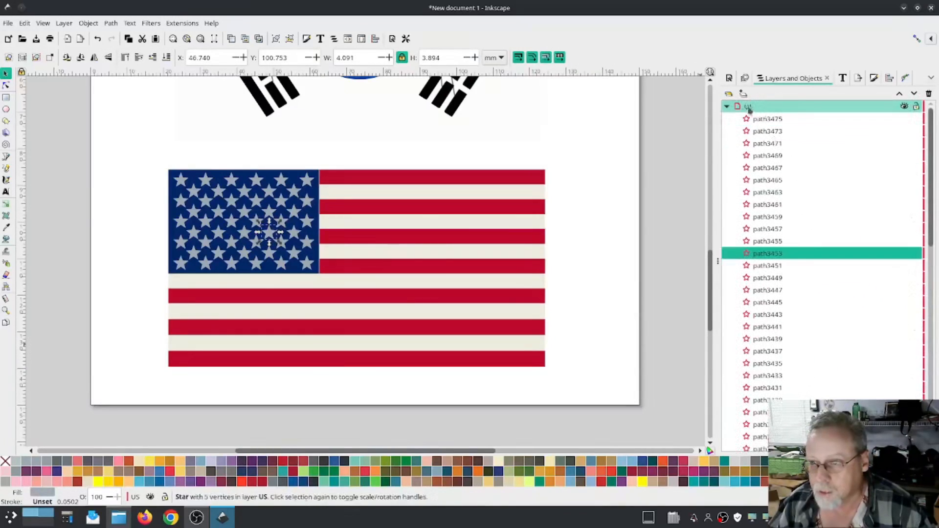
click(726, 107)
click(726, 108)
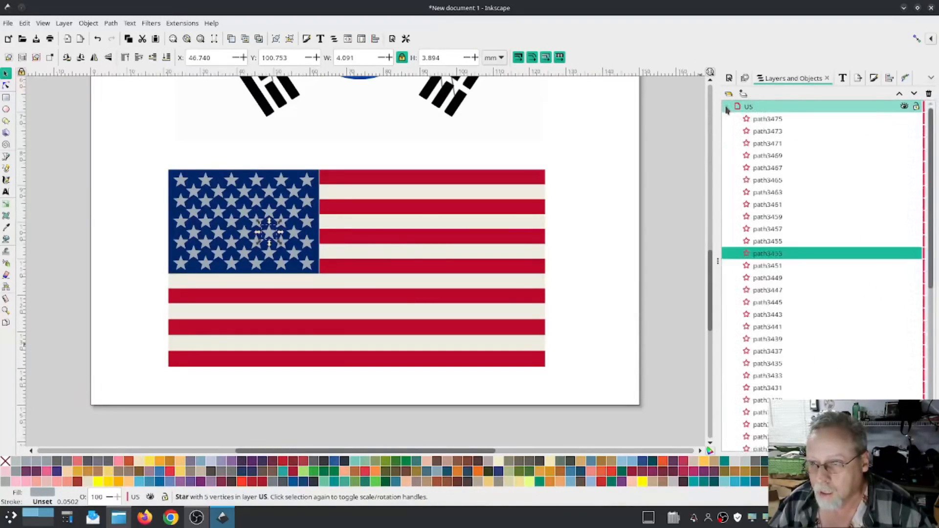
scroll(826, 259, down, 5)
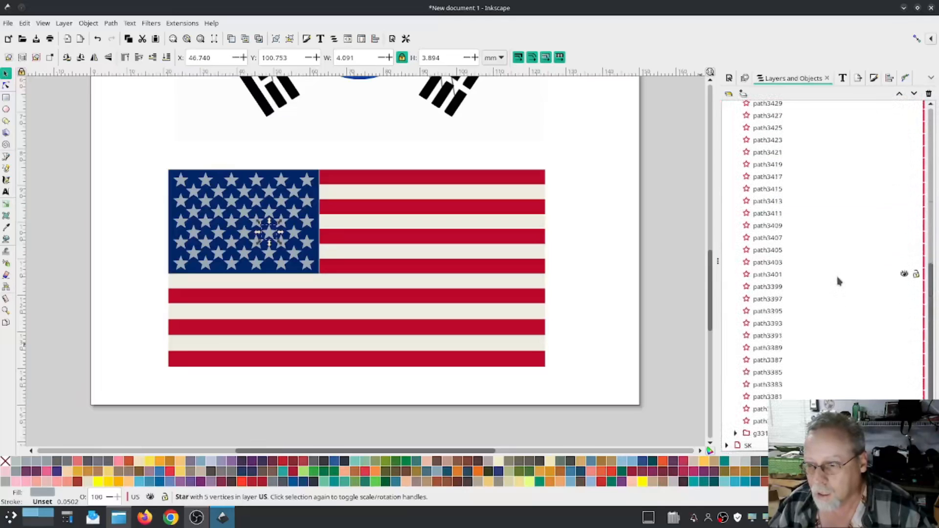
click(736, 433)
scroll(782, 409, down, 2)
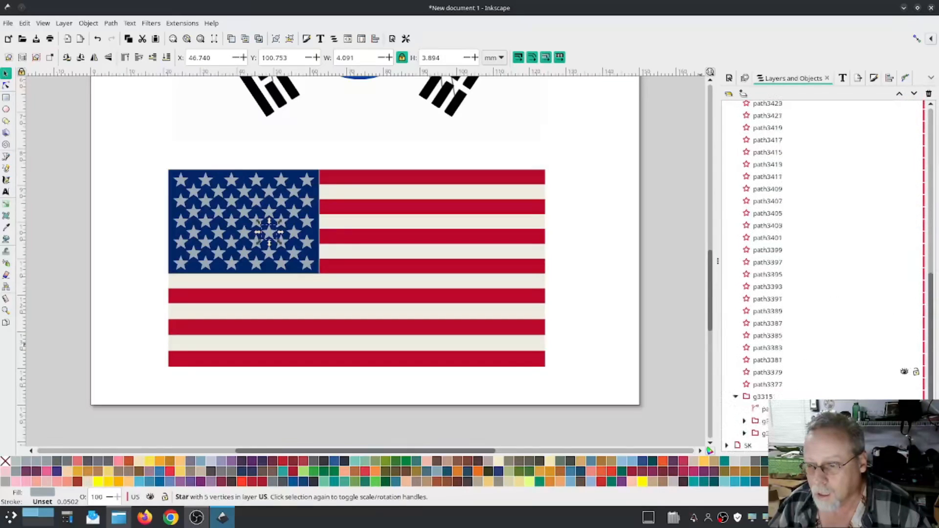
click(779, 385)
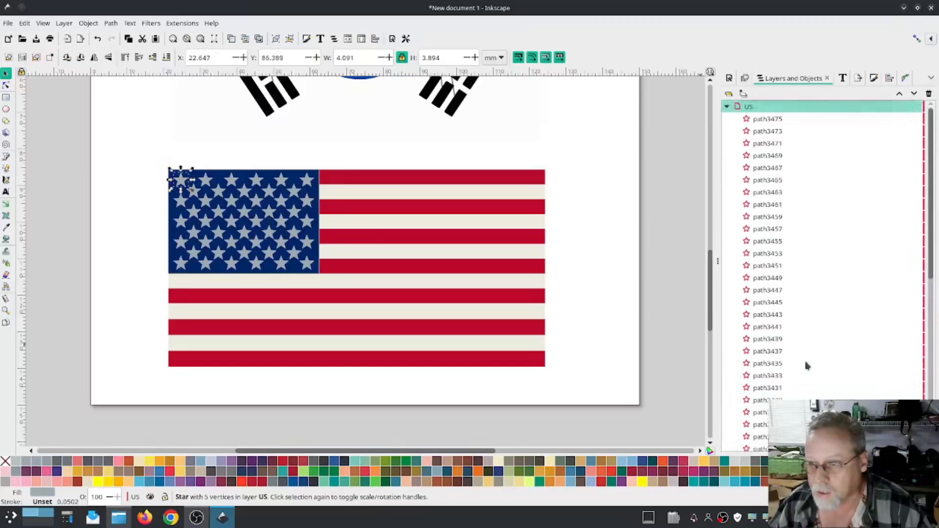
shift+click(761, 123)
right_click(761, 124)
click(787, 276)
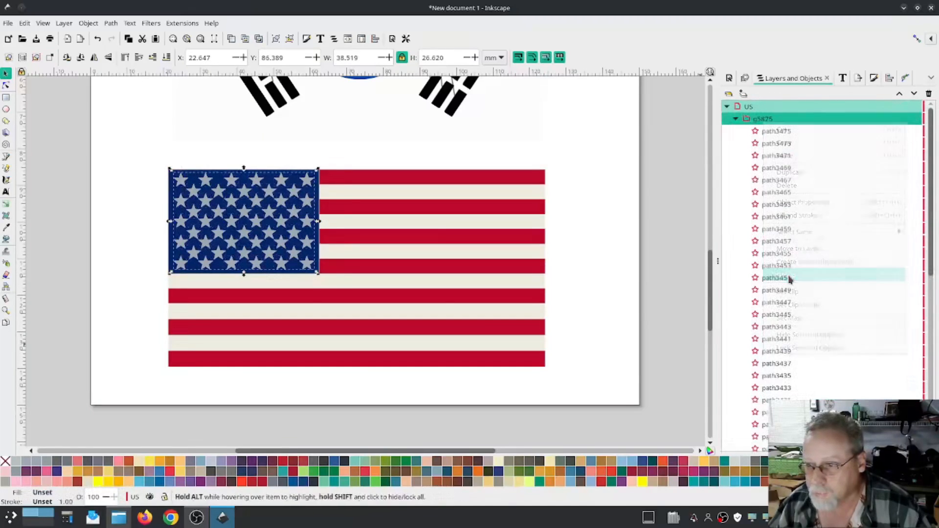
click(737, 120)
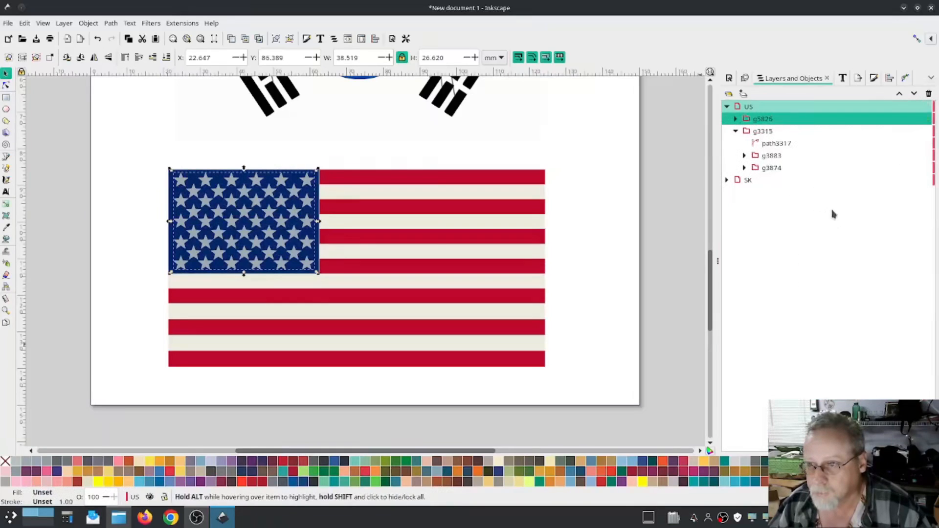
- Move the blue canton path3317 out of group g3315 to the top of the US layer, above the star group
click(782, 145)
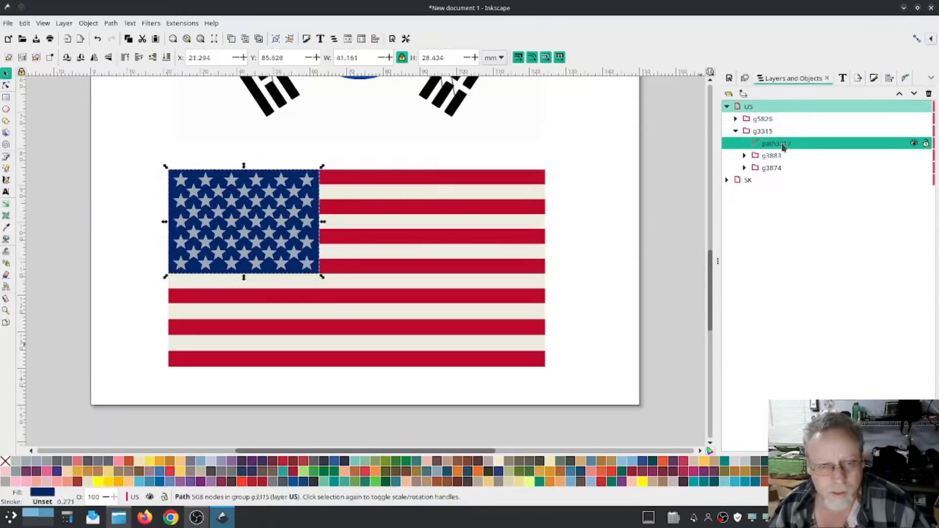
click(914, 144)
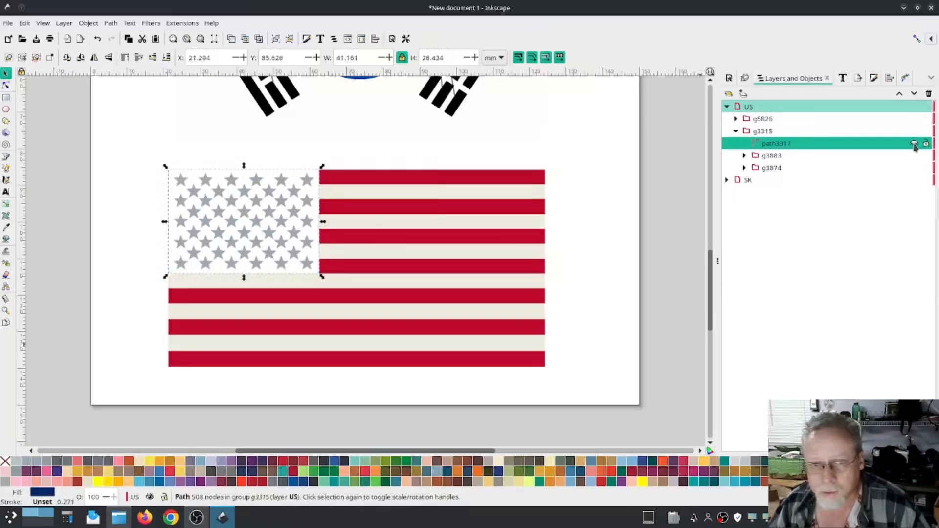
click(914, 144)
drag(778, 148, 783, 118)
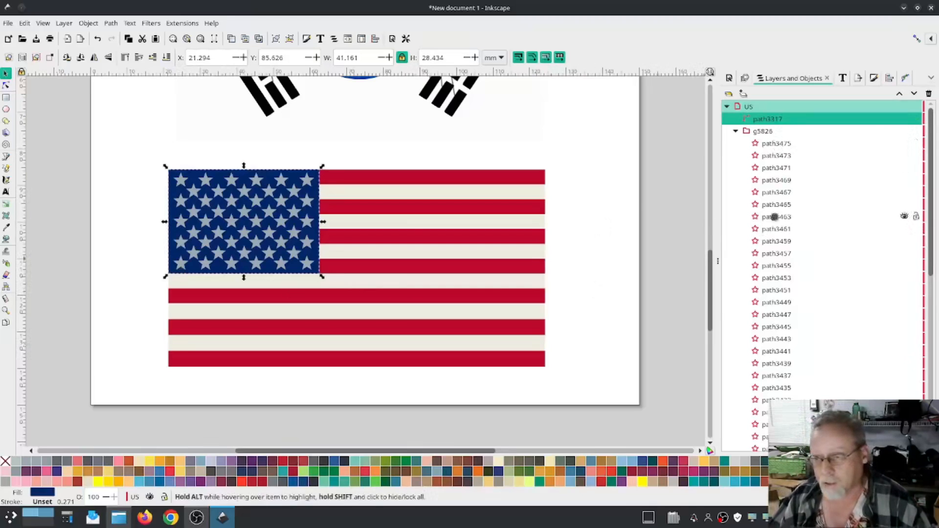
- Examine the order of the stars in group g5826 by selecting path3377 through path3389 individually, plus path3475
scroll(811, 371, down, 7)
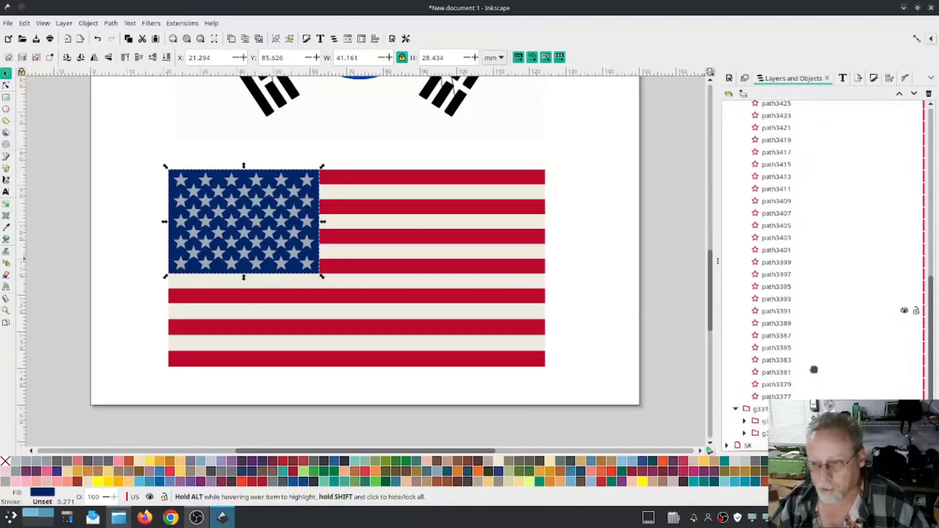
click(773, 396)
click(776, 384)
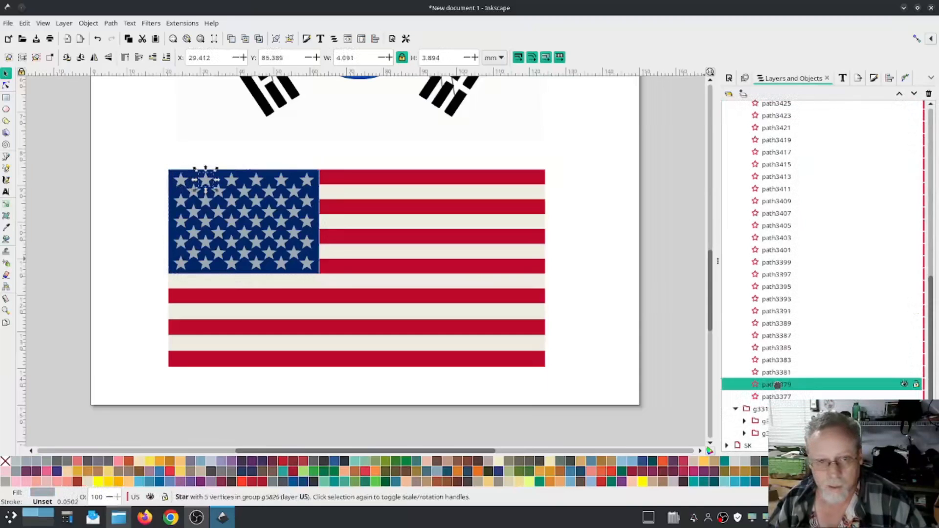
click(777, 372)
click(776, 361)
click(775, 348)
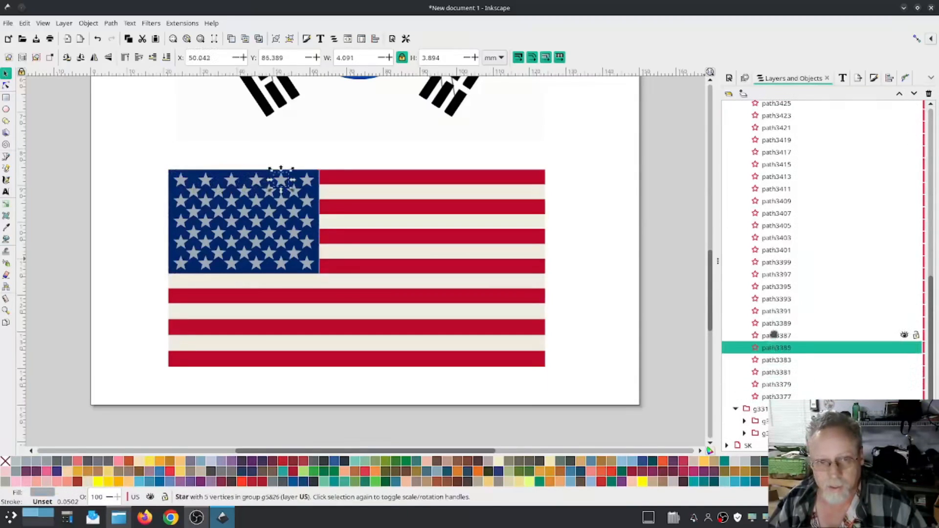
click(774, 336)
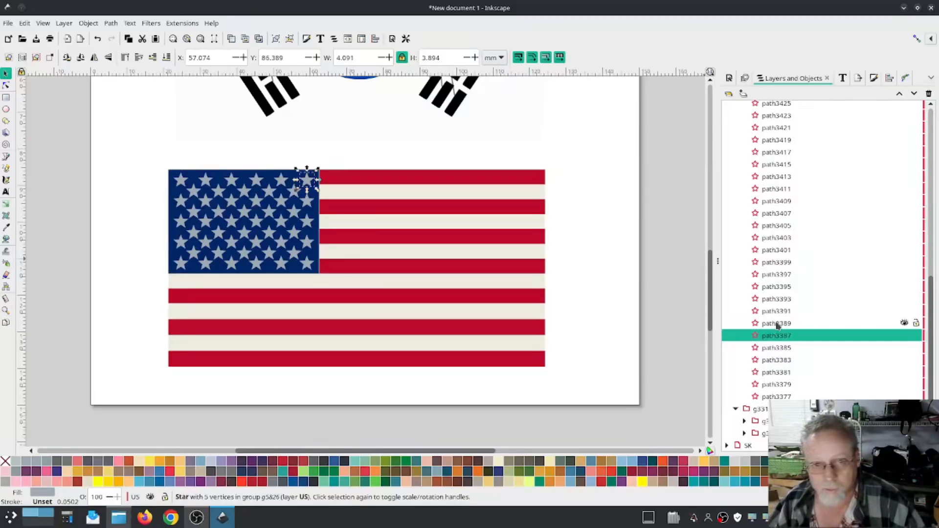
click(777, 325)
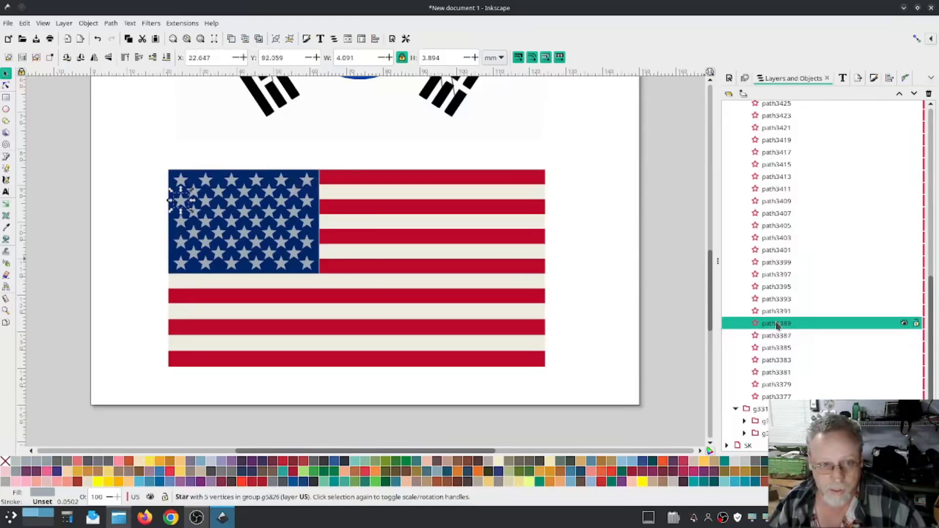
scroll(784, 337, up, 10)
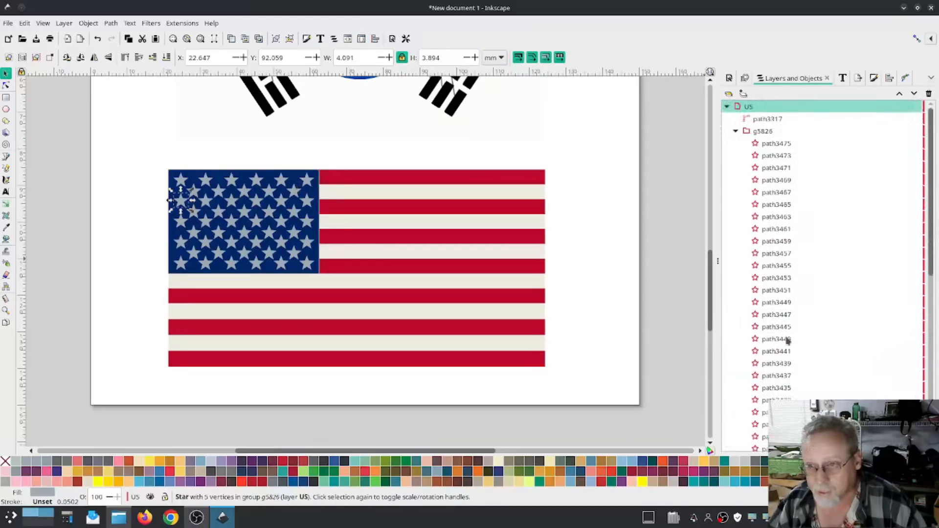
click(776, 146)
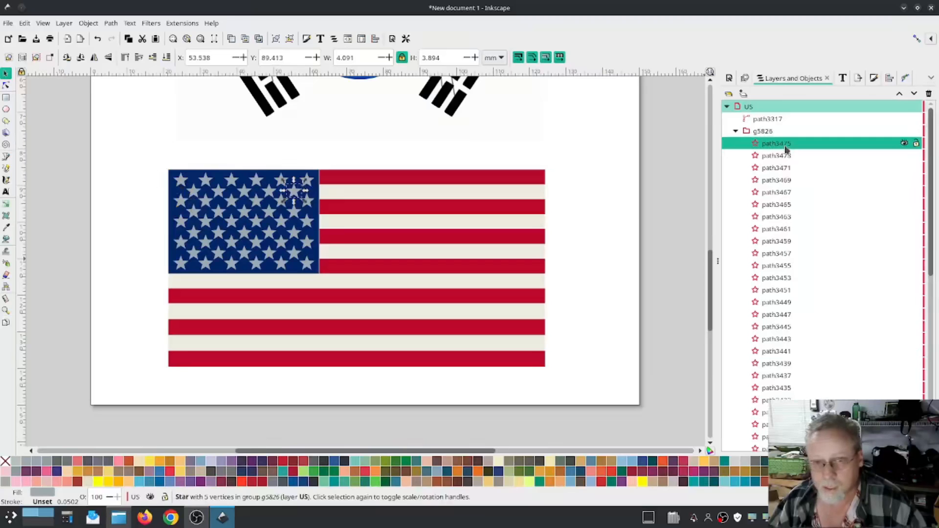
- Select the first row of canton stars in group g5826, from path3377 through path3387
scroll(817, 296, down, 10)
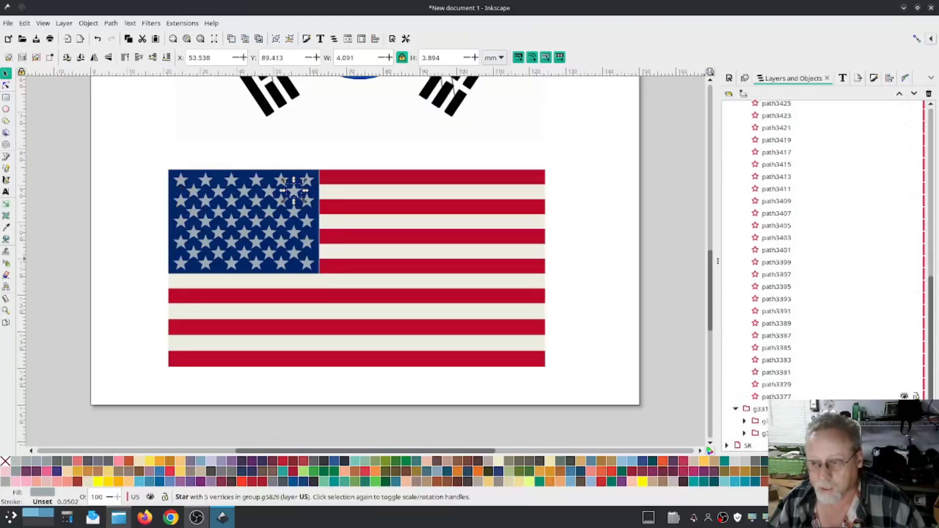
click(777, 397)
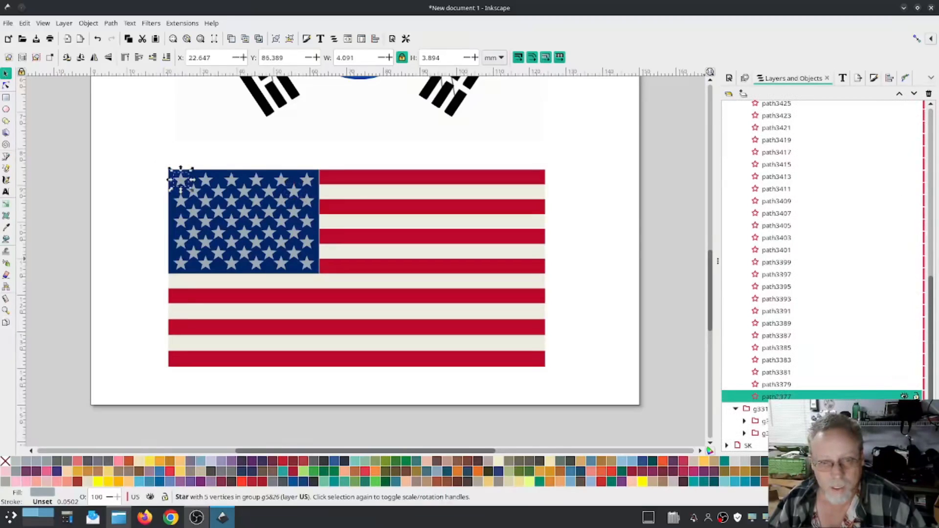
ctrl+click(783, 348)
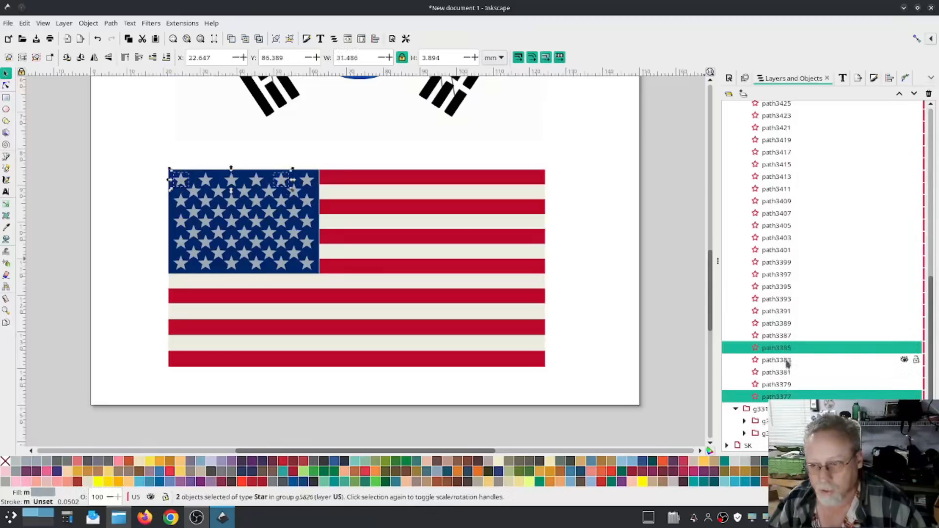
ctrl+click(784, 348)
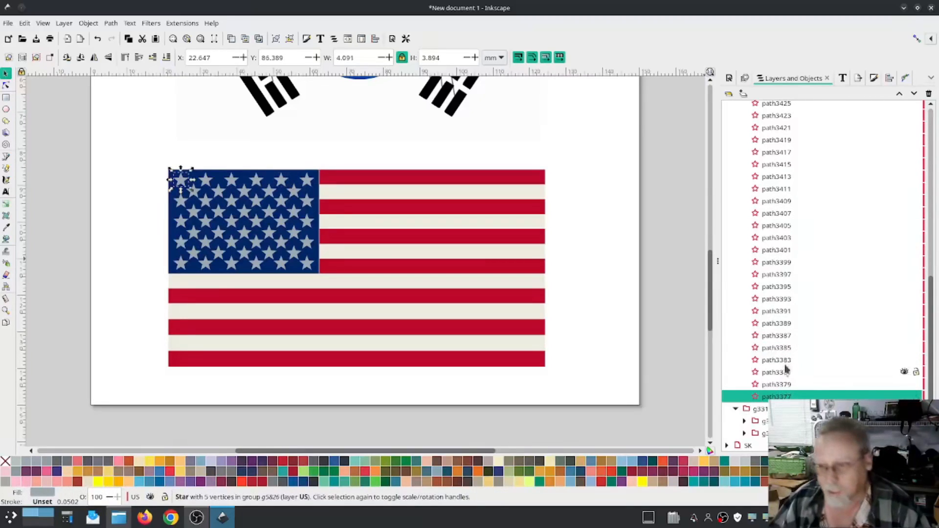
shift+click(784, 349)
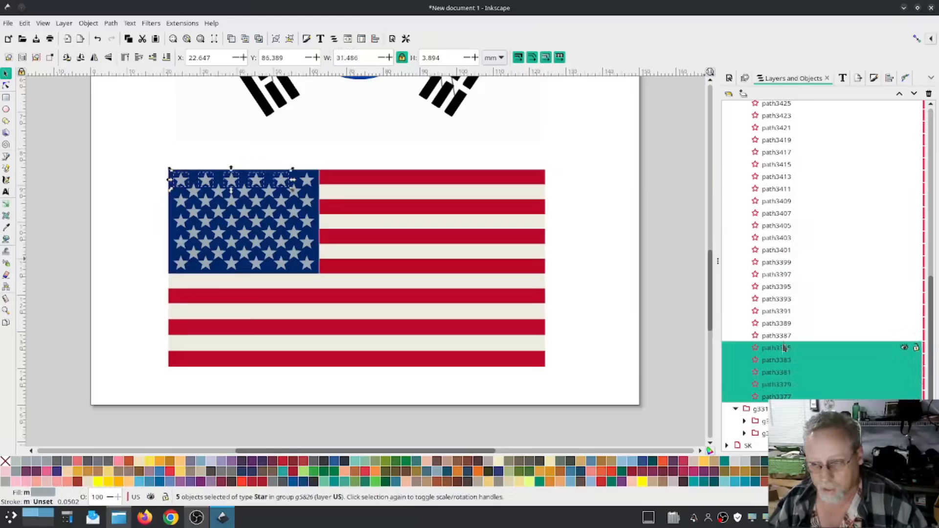
shift+click(781, 336)
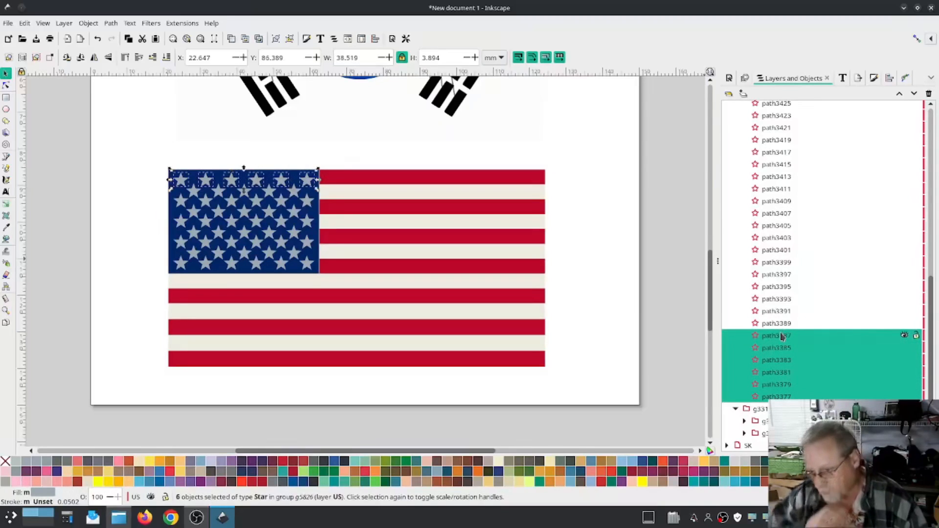
- Add the second row of stars to the selection one by one, in order from path3475 down to path3467
scroll(779, 327, up, 10)
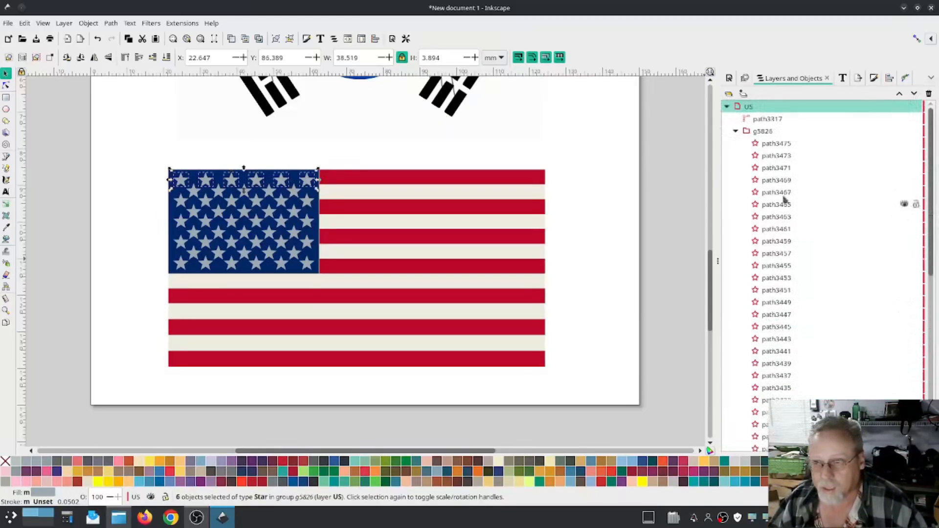
shift+click(777, 144)
shift+click(777, 156)
shift+click(778, 169)
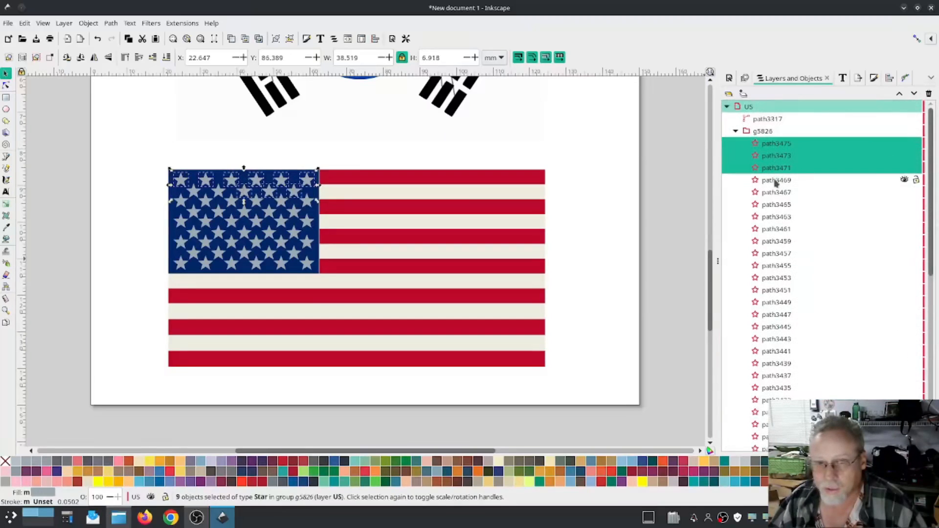
shift+click(776, 181)
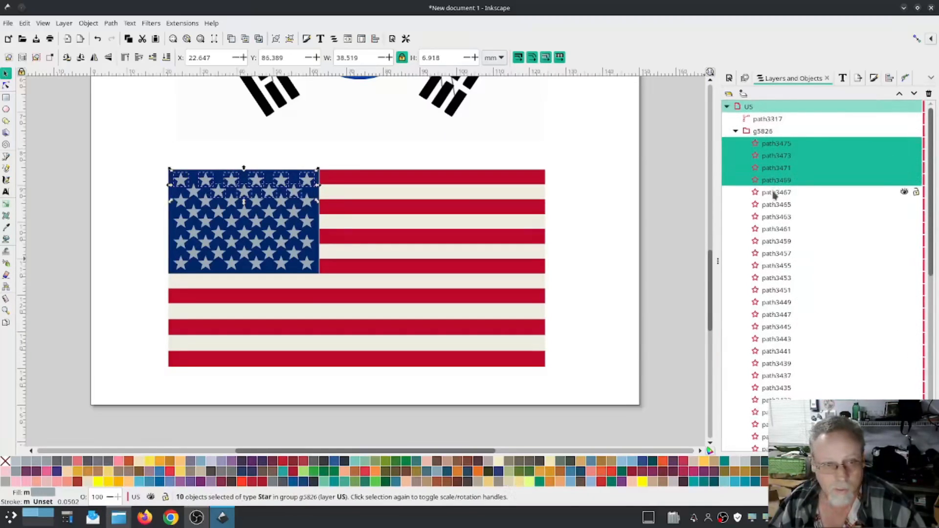
shift+click(775, 194)
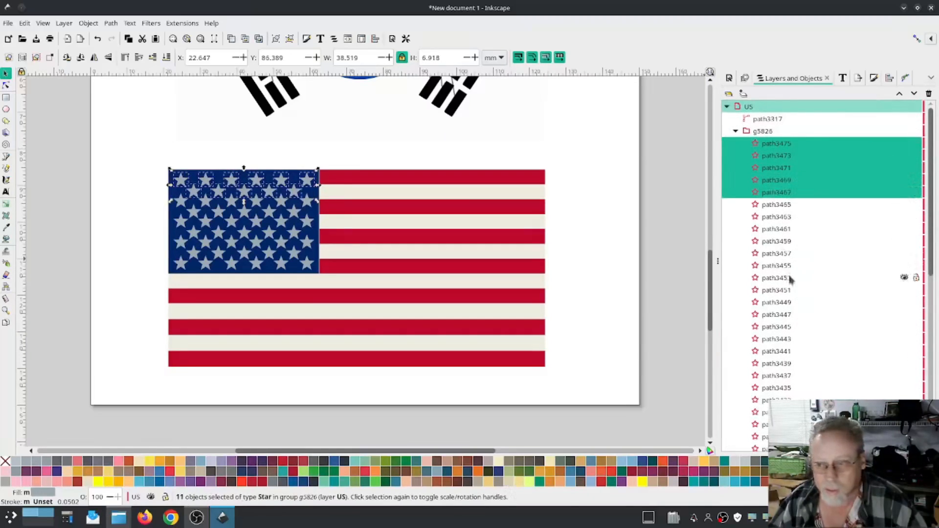
- Extend the selection with the third row of stars one by one, in order from path3389 up to path3399
scroll(789, 274, down, 10)
shift+click(777, 323)
shift+click(777, 311)
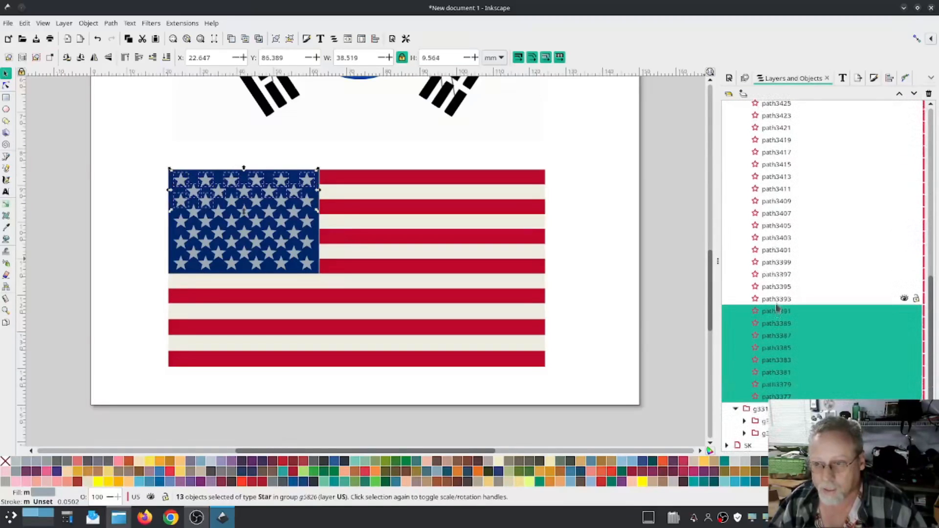
shift+click(777, 298)
shift+click(776, 288)
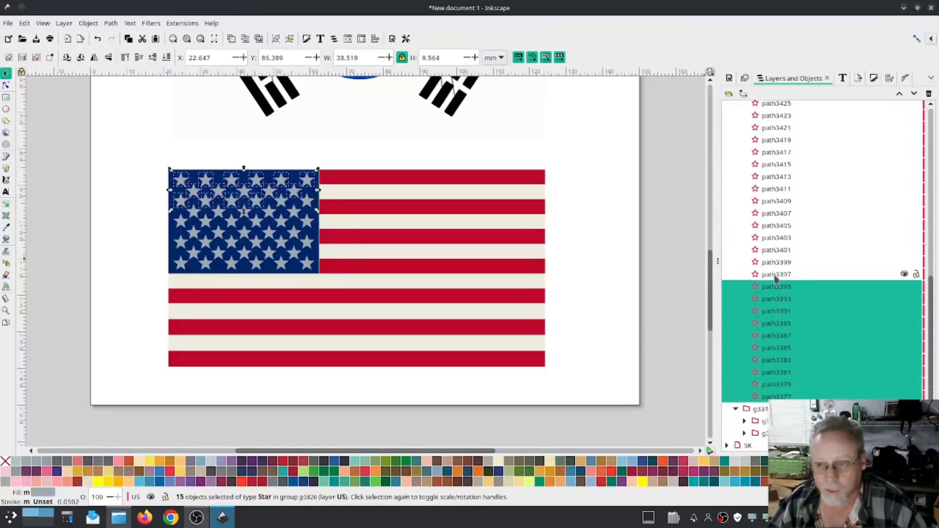
shift+click(775, 276)
shift+click(775, 264)
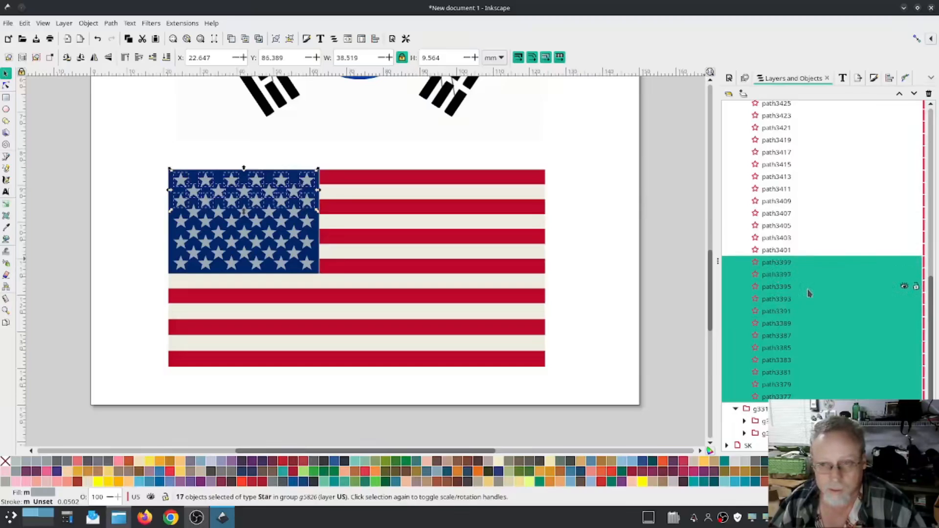
- Add the fourth row of stars to the selection one by one, in order from path3465 down to path3457
scroll(807, 292, up, 10)
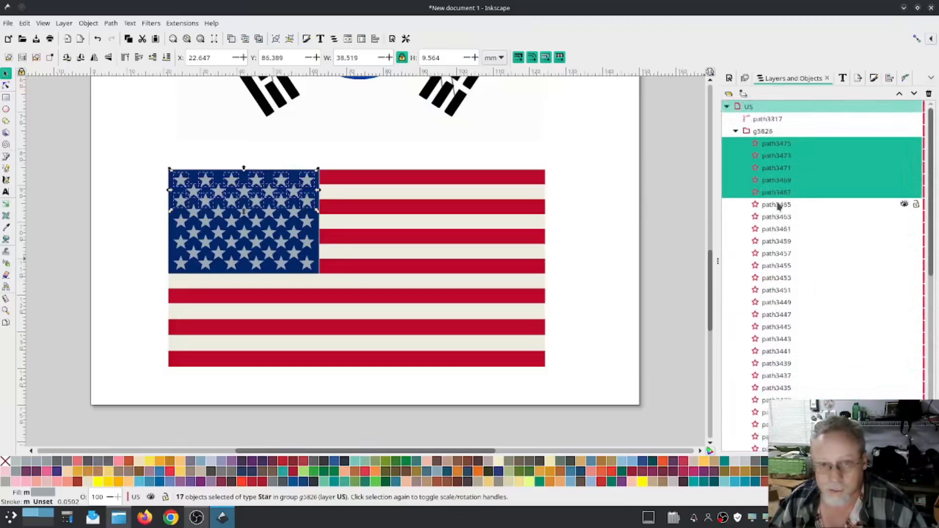
shift+click(778, 206)
shift+click(777, 218)
shift+click(778, 229)
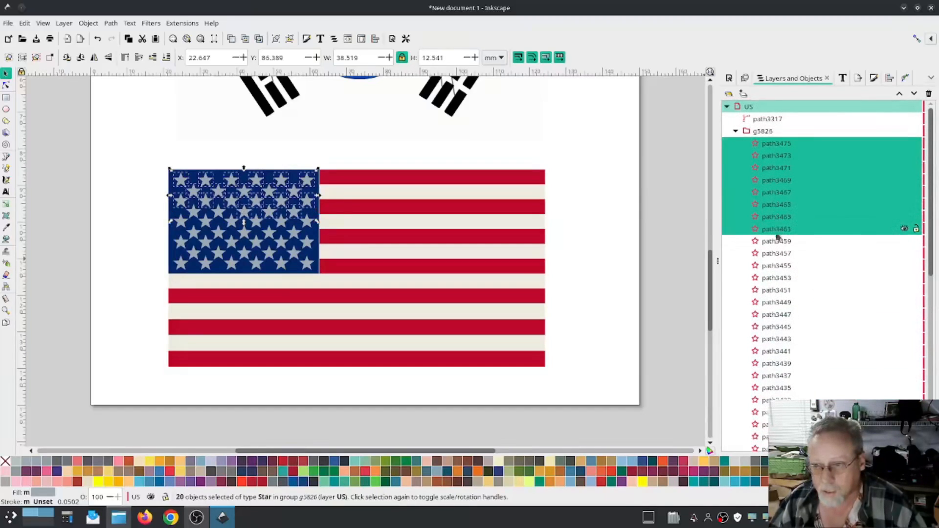
shift+click(778, 242)
shift+click(777, 253)
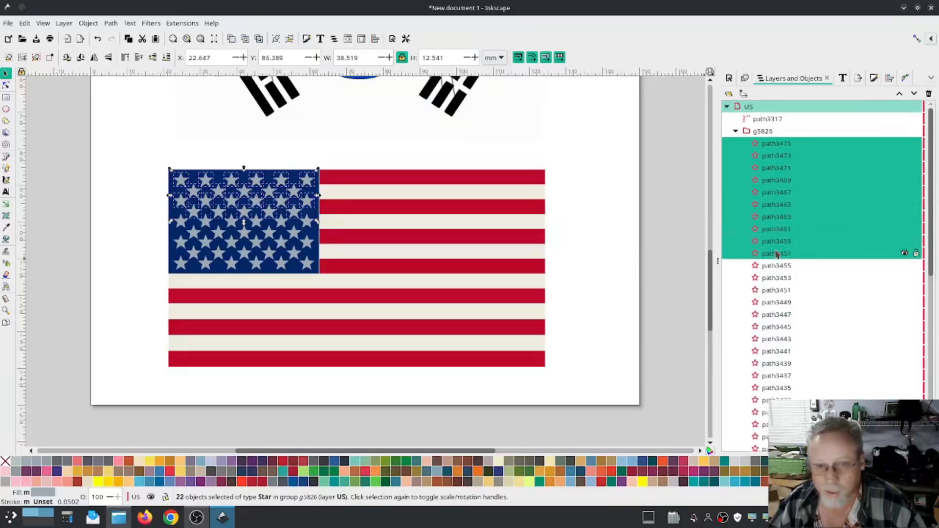
- Extend the selection with the fifth row of stars one by one, in order from path3401 up to path3411
scroll(792, 294, down, 8)
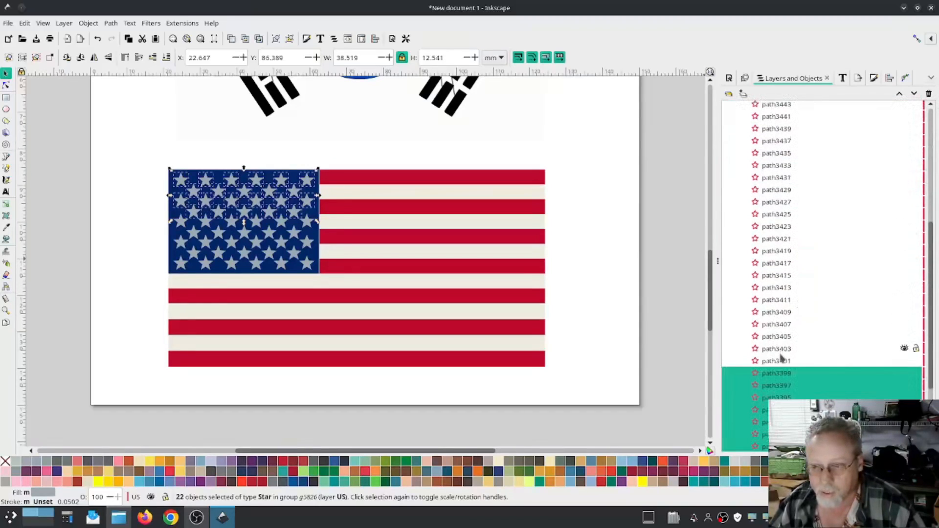
shift+click(781, 362)
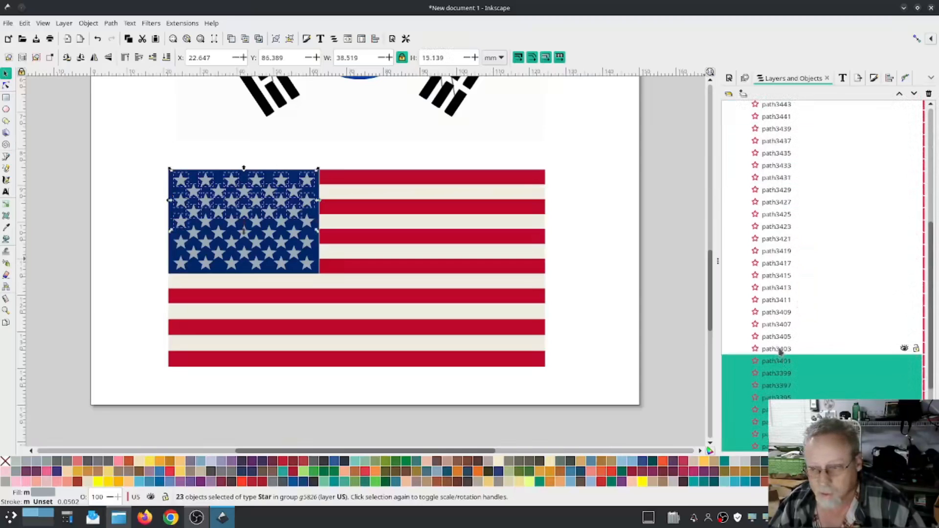
shift+click(780, 348)
shift+click(779, 337)
shift+click(778, 324)
shift+click(778, 313)
shift+click(779, 301)
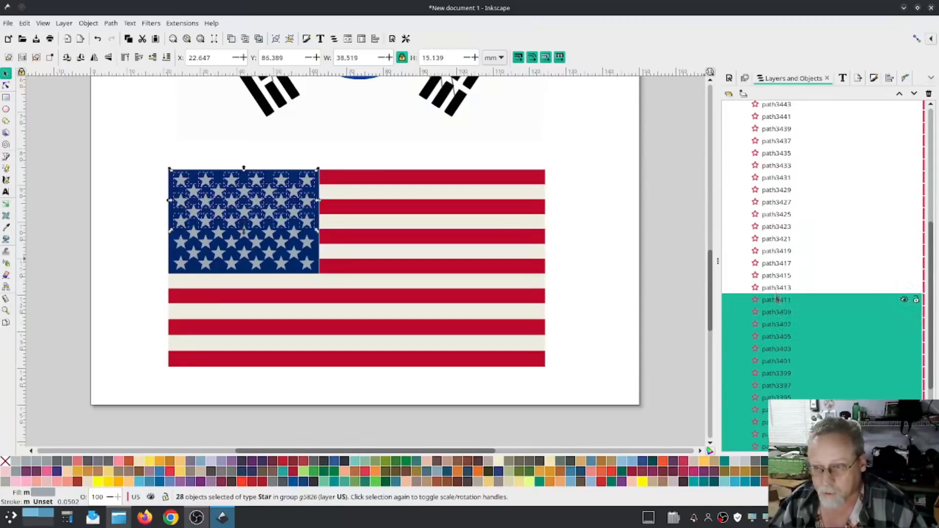
- Add the sixth row of stars to the selection one by one, in order from path3455 down to path3447
scroll(787, 295, up, 10)
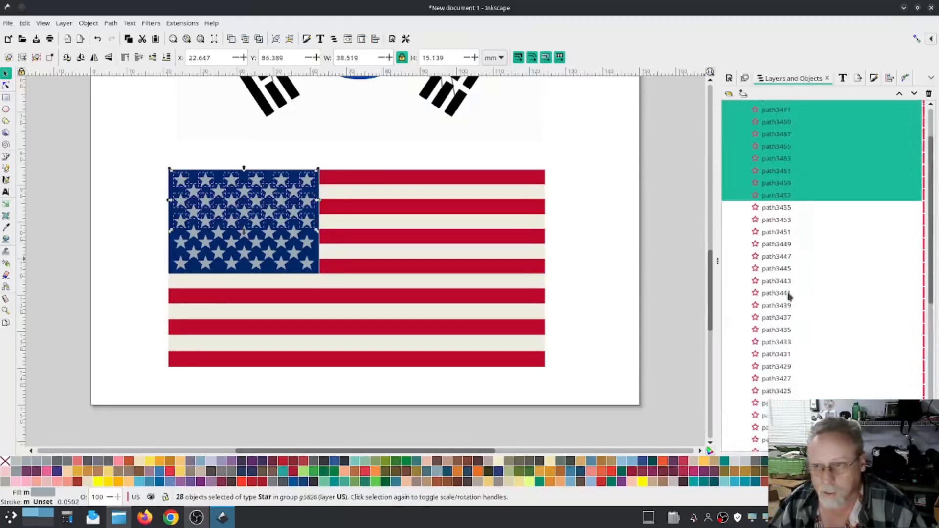
shift+click(778, 267)
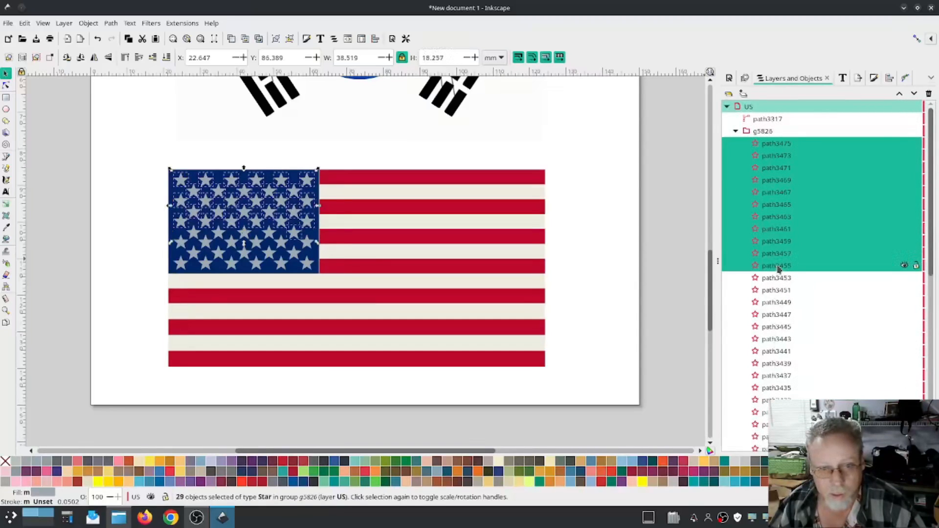
shift+click(778, 278)
shift+click(778, 290)
shift+click(779, 302)
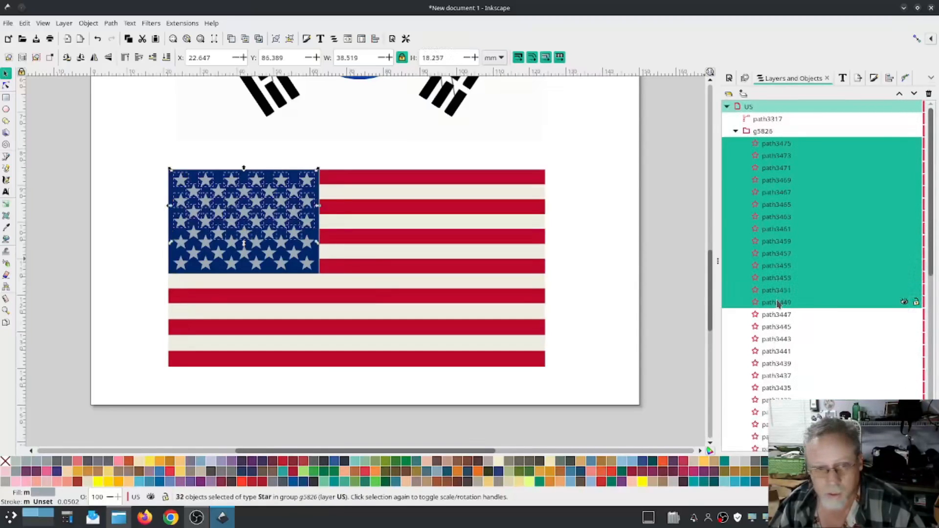
shift+click(778, 315)
- Extend the selection with the seventh row of stars one by one, in order from path3413 up to path3423
scroll(780, 327, down, 5)
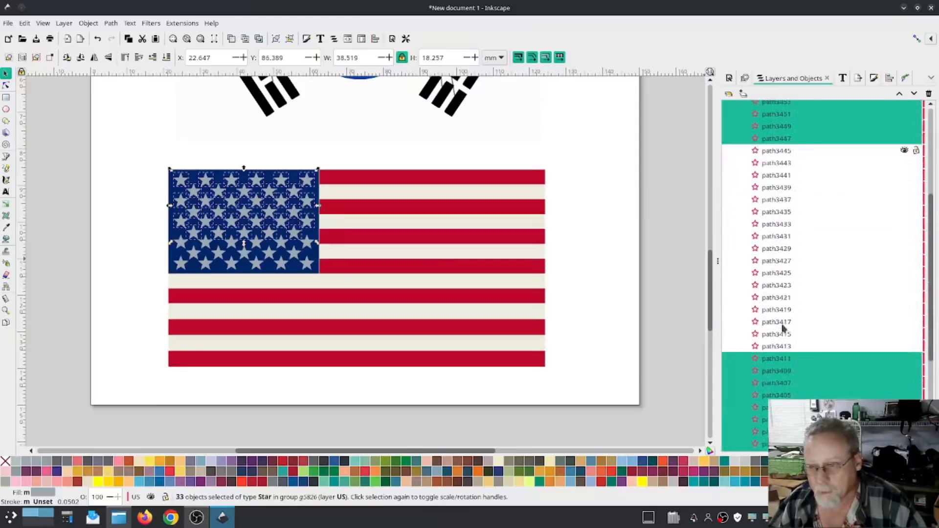
shift+click(779, 346)
shift+click(779, 334)
shift+click(780, 322)
shift+click(780, 311)
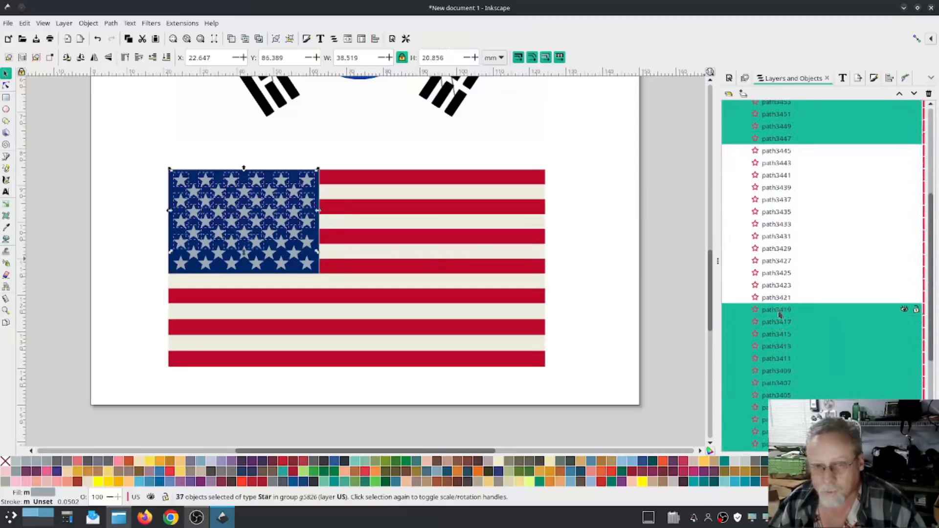
shift+click(777, 299)
shift+click(777, 286)
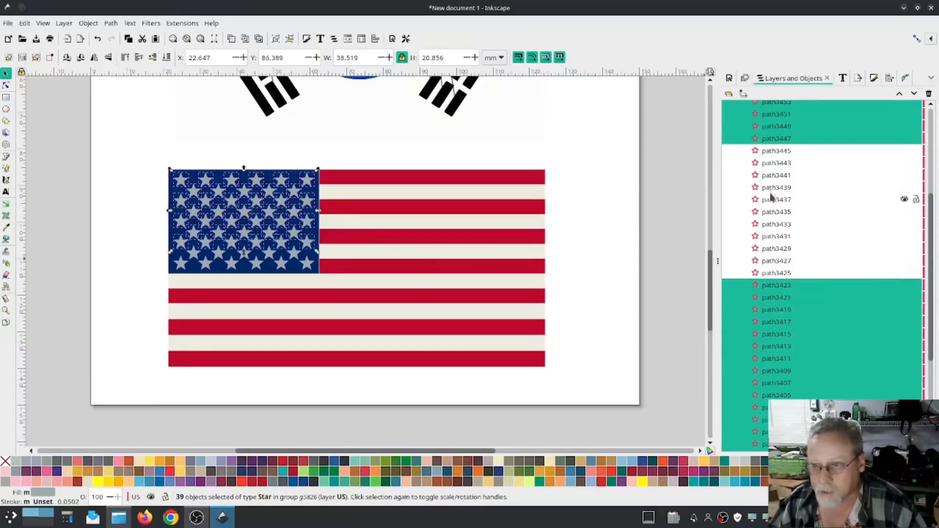
- Add the eighth row of stars to the selection one by one, in order from path3445 down to path3437
shift+click(771, 152)
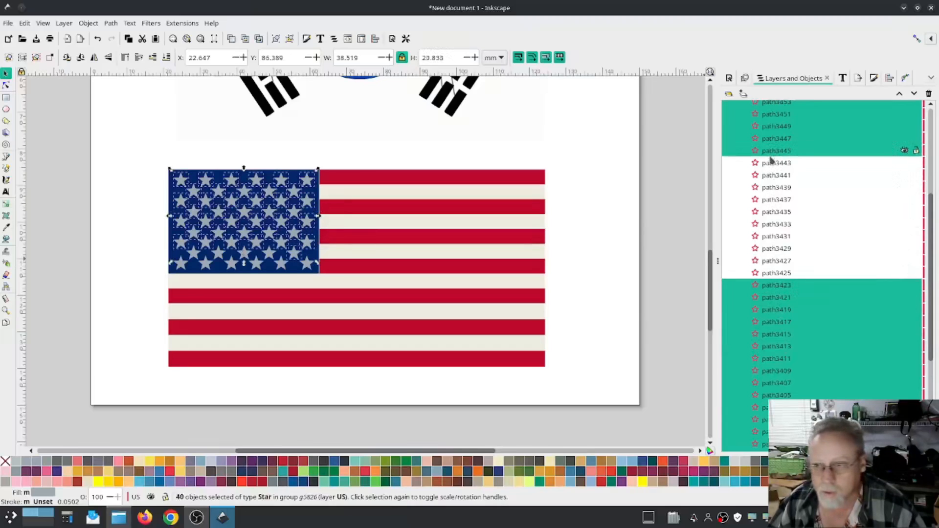
shift+click(771, 164)
shift+click(771, 176)
shift+click(771, 188)
shift+click(770, 200)
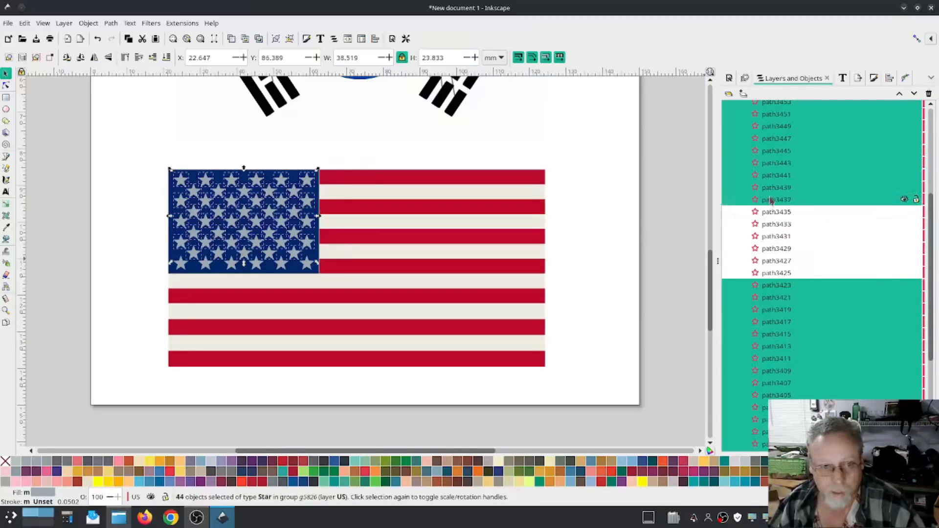
- Complete the selection with the ninth row of stars one by one, in order from path3425 up to path3435
shift+click(781, 273)
shift+click(781, 261)
shift+click(783, 248)
shift+click(780, 237)
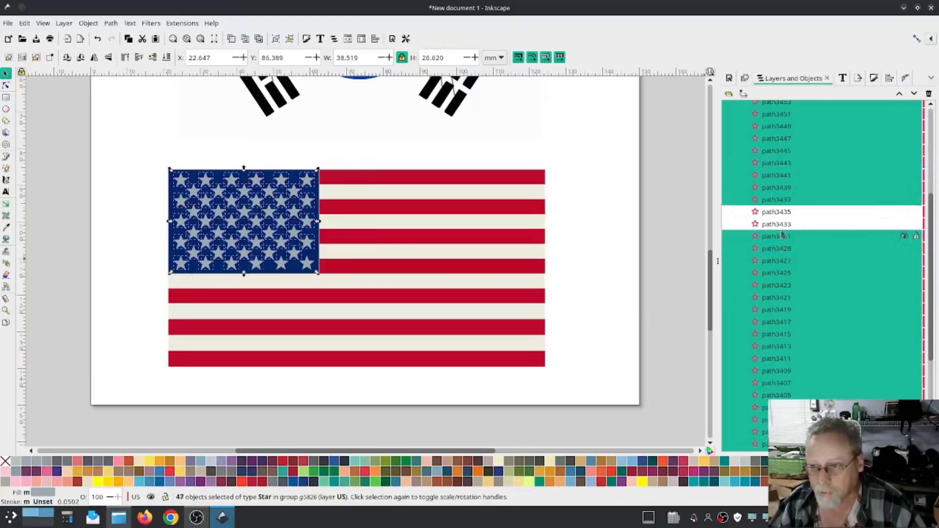
shift+click(781, 224)
shift+click(780, 212)
- Re-stack the selected stars in order of selection with Ink/Stitch, then clear the selection
click(192, 24)
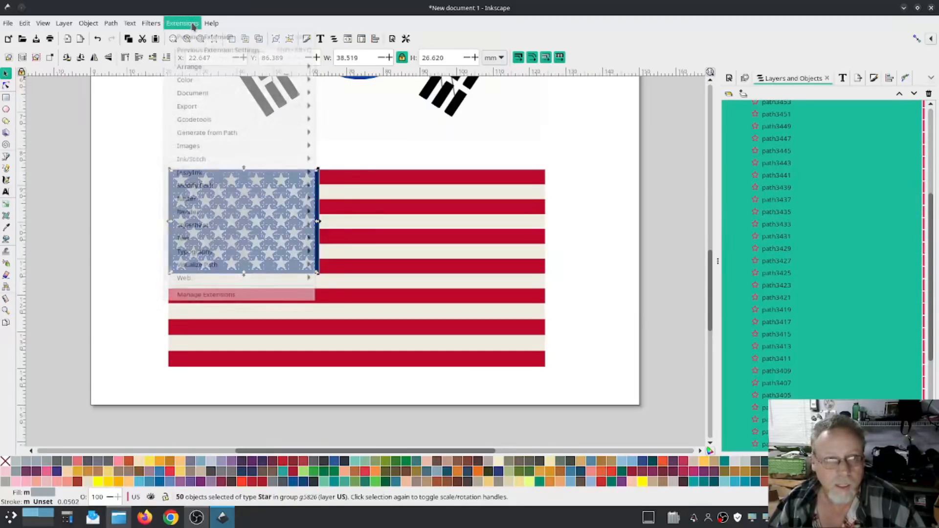
mouse_move(195, 159)
mouse_move(359, 175)
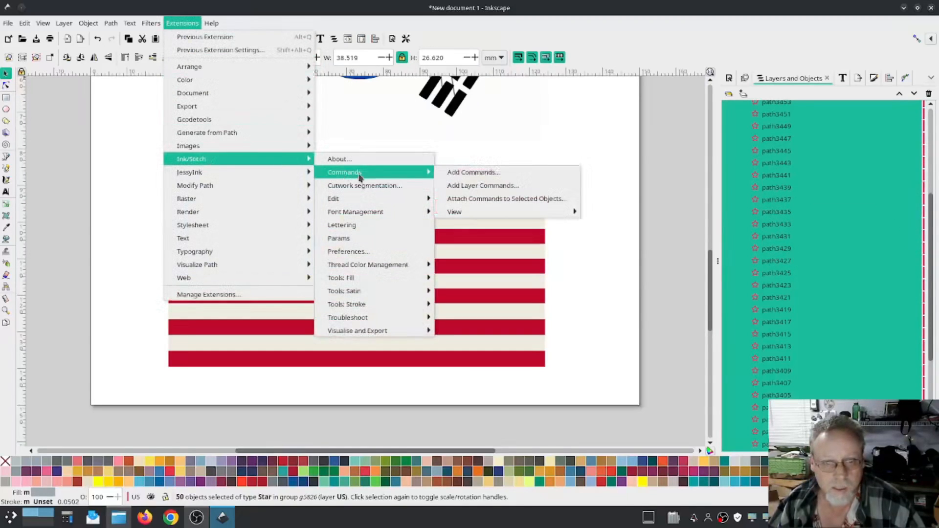
mouse_move(370, 197)
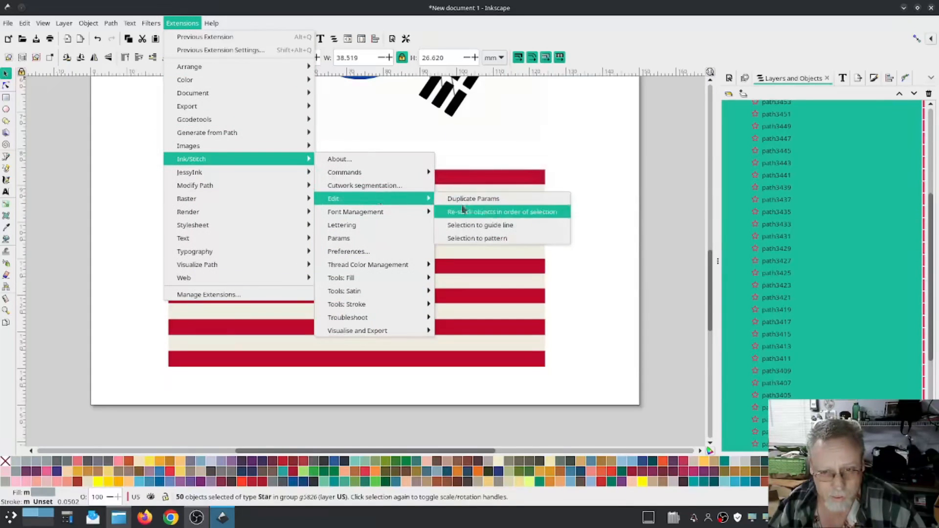
click(506, 212)
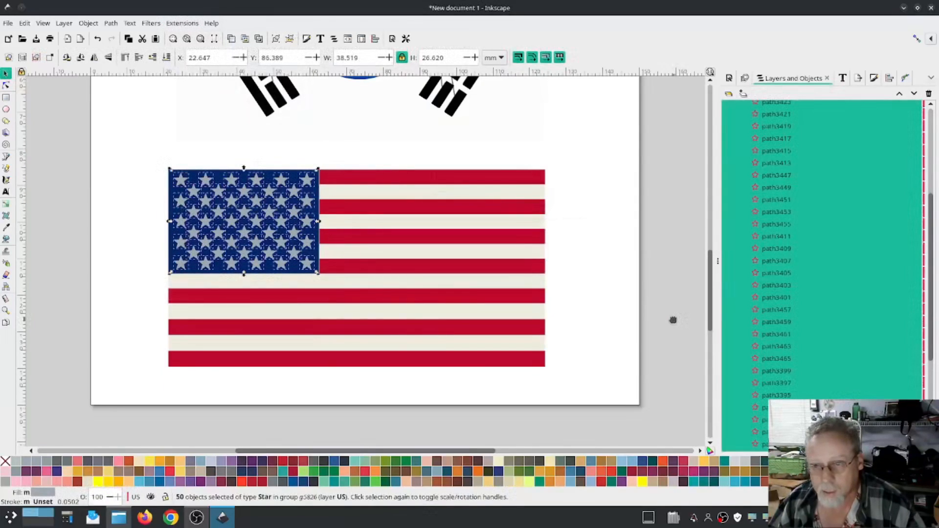
click(670, 309)
- Check the new stacking order of the first star row by selecting path3377 through path3387 individually
scroll(802, 357, down, 5)
click(777, 396)
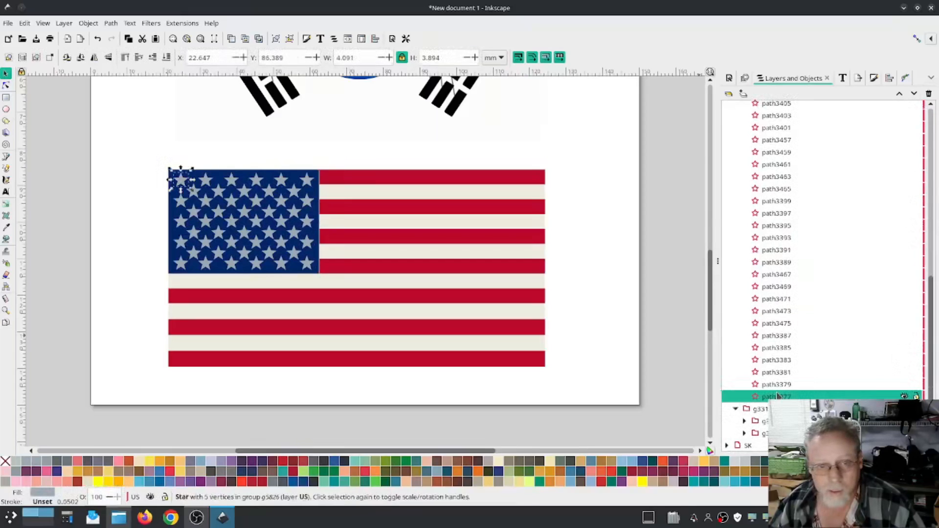
click(776, 384)
click(775, 372)
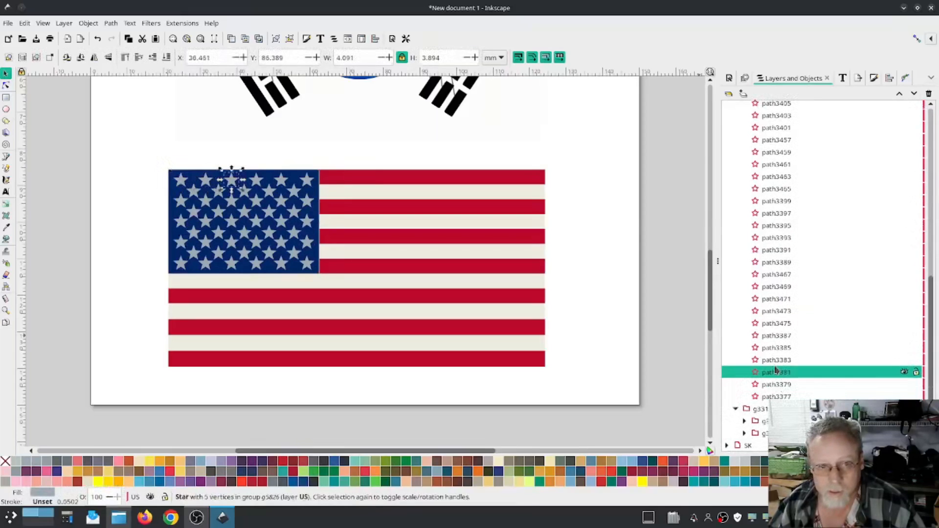
click(775, 359)
click(775, 348)
click(776, 336)
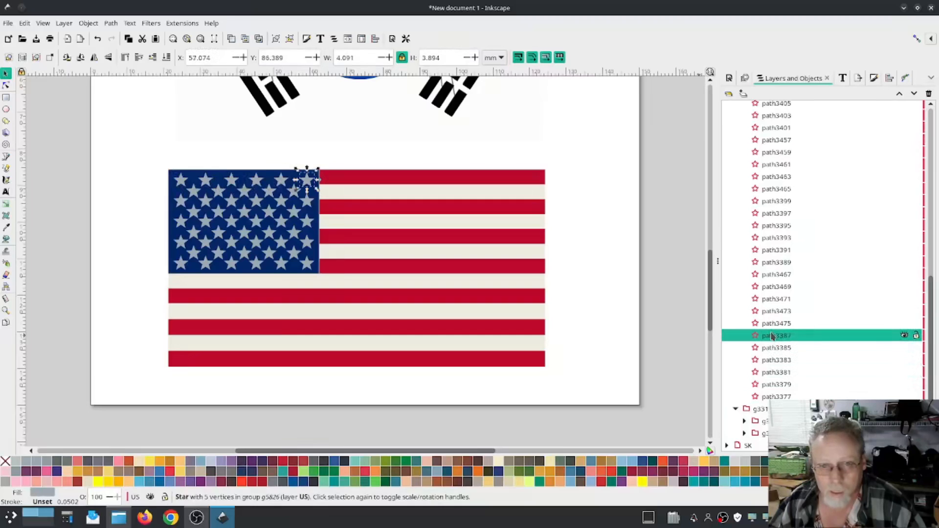
- Check path3475's place in the new star stack, clear the selection, and look over both flags on the page
click(774, 324)
click(690, 262)
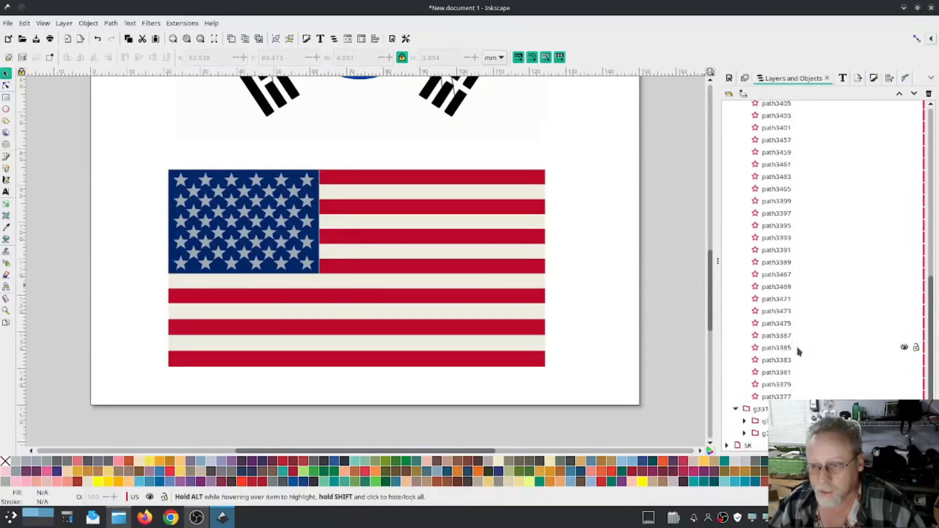
scroll(797, 350, up, 10)
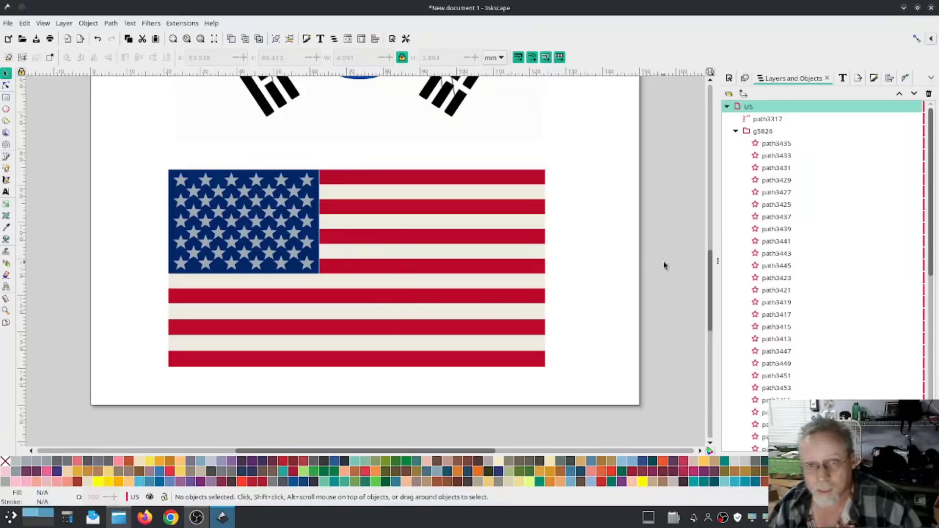
scroll(665, 267, up, 2)
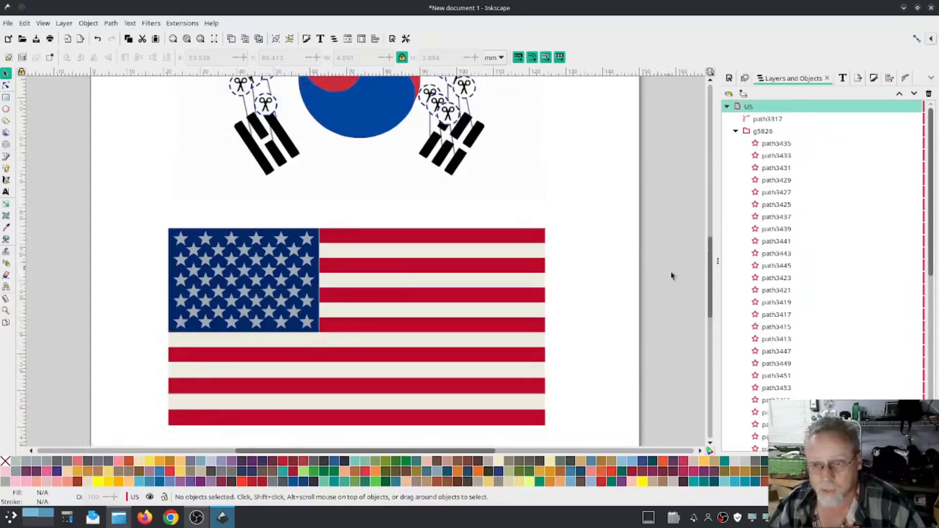
ctrl+scroll(670, 273, up, 1)
scroll(668, 279, down, 2)
scroll(663, 277, down, 3)
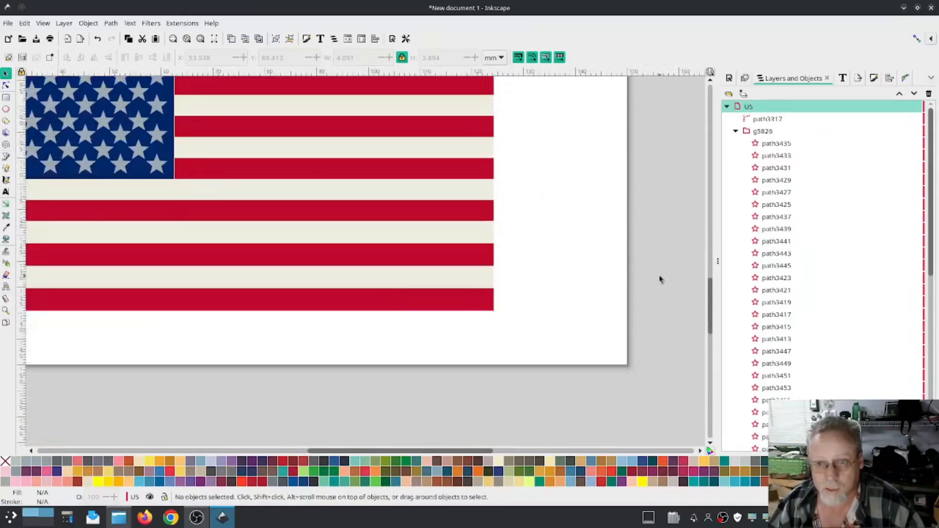
ctrl+scroll(626, 254, down, 3)
scroll(629, 259, up, 3)
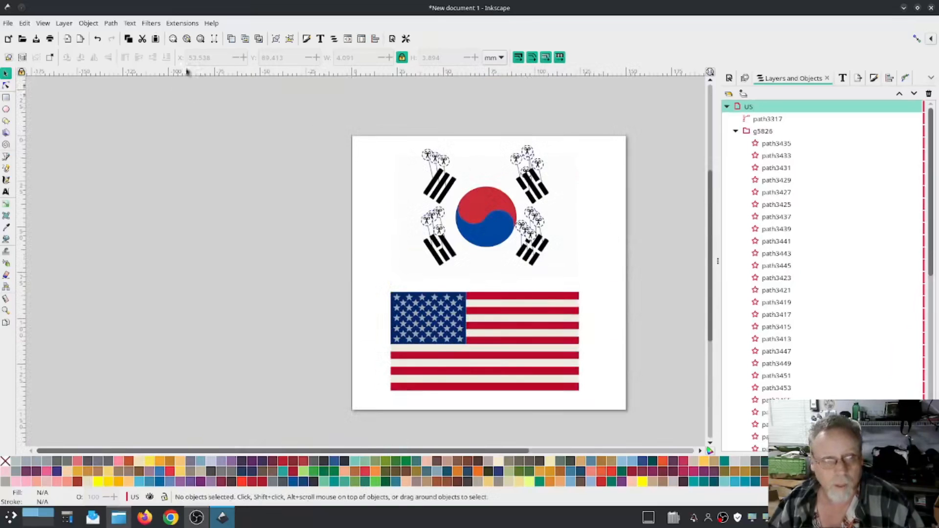
- Save the document as flags.svg in the flags folder inside low tech linux
click(6, 25)
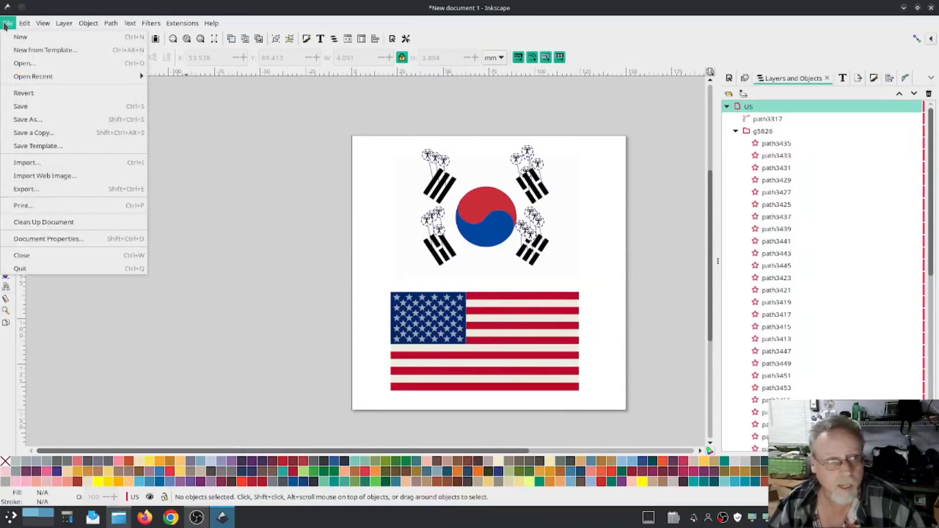
click(27, 119)
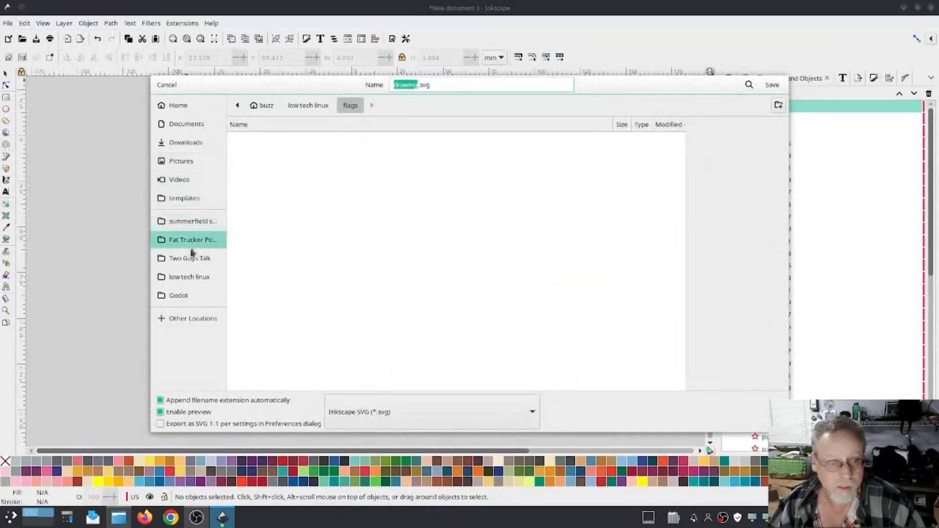
click(189, 277)
double_click(247, 139)
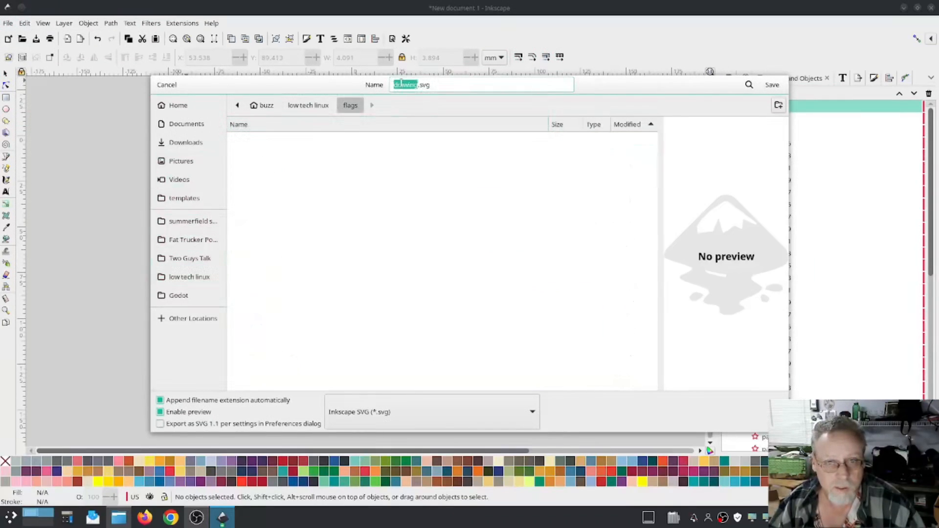
text(flags)
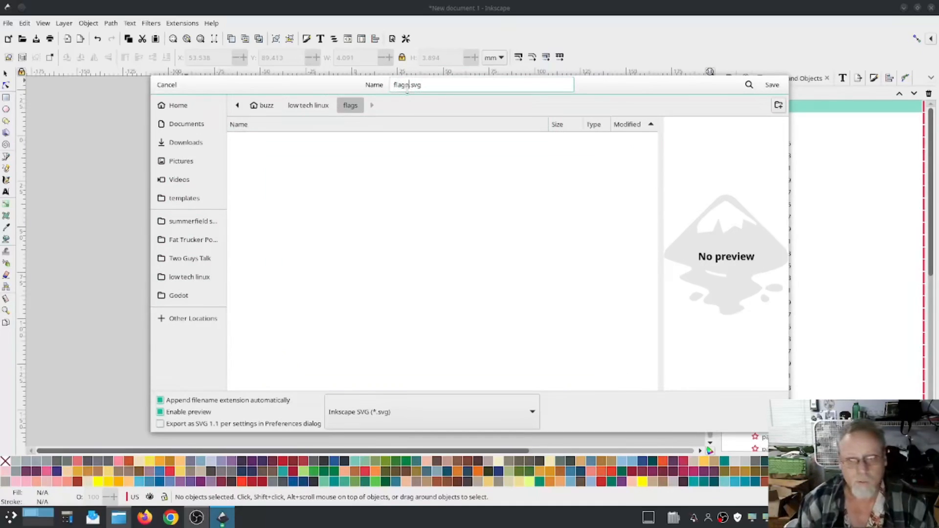
click(771, 85)
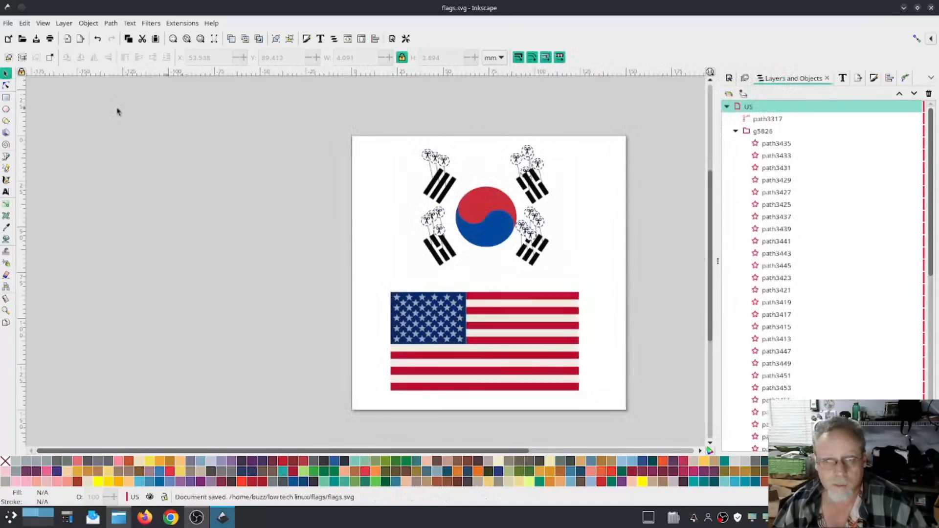
- Save the design as flags.dst in Ink/Stitch Tajima Embroidery Format in the same flags folder
click(8, 23)
click(32, 120)
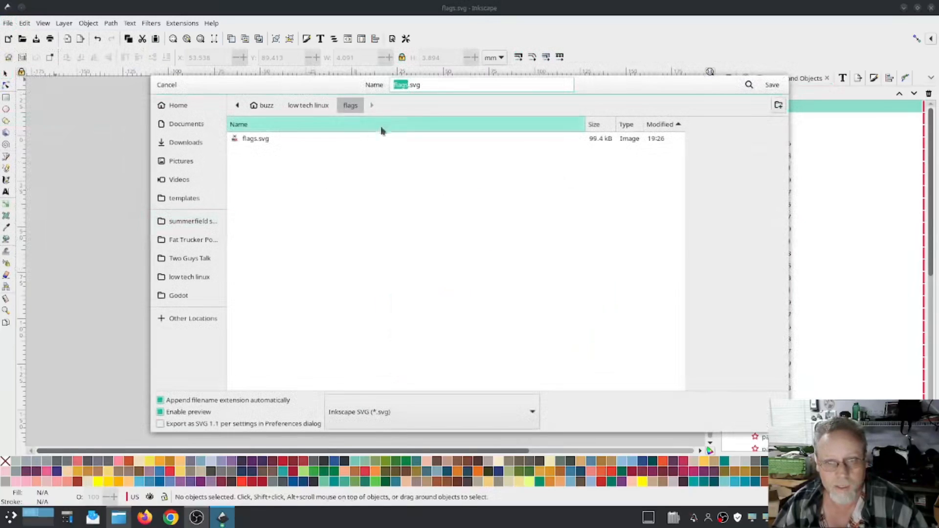
click(443, 86)
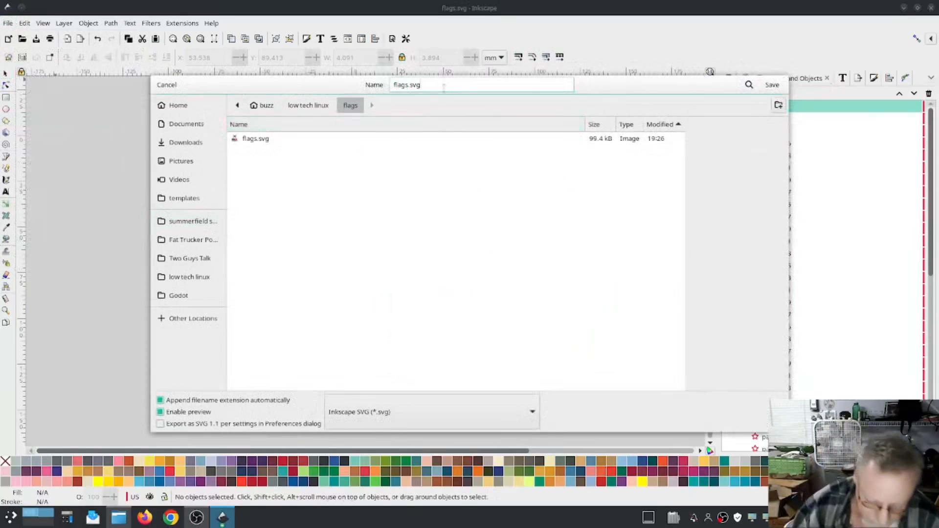
key(BackSpace)
key(BackSpace)
key(BackSpace)
text(dst)
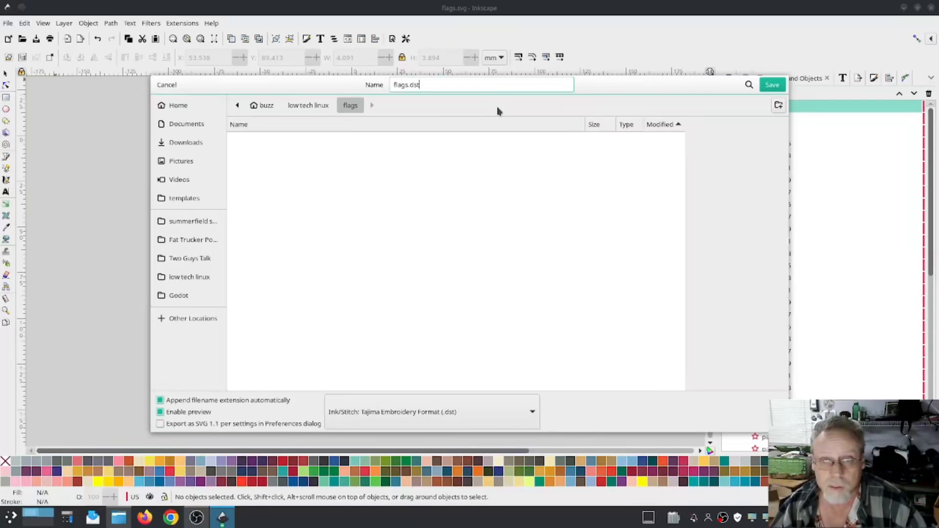
click(766, 87)
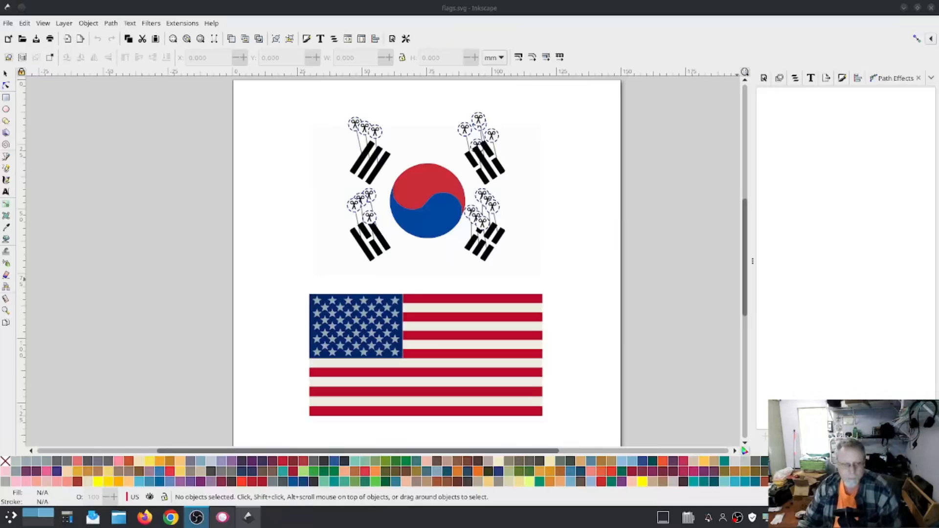
- Switch to Gwenview to view the photo of the embroidered flags in the hoop, and close it
click(223, 517)
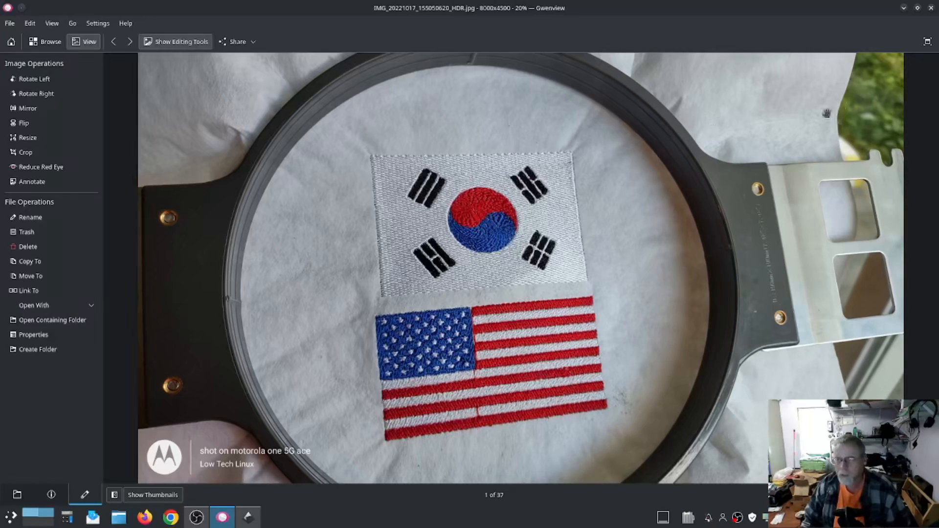
click(930, 8)
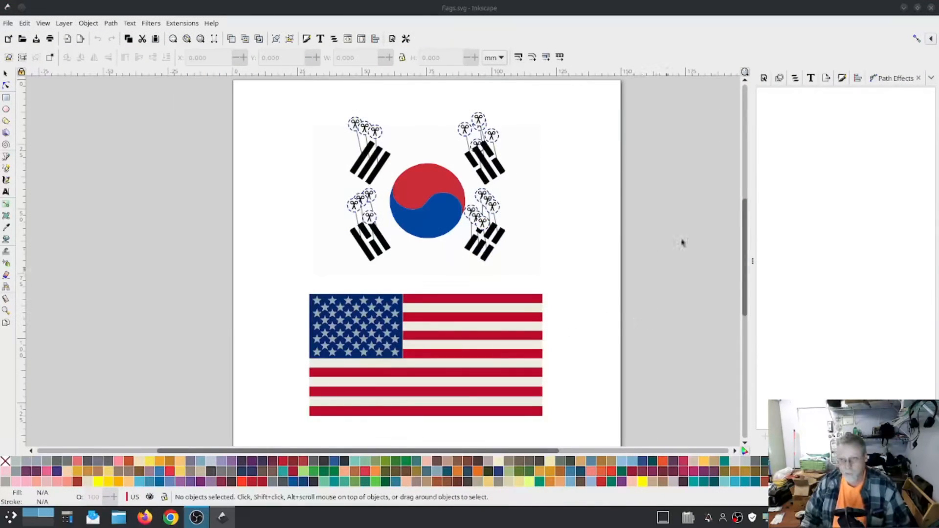
- Expand the US layer in the object list, and use Ink/Stitch Params to turn off the fill underlay for all objects
click(795, 79)
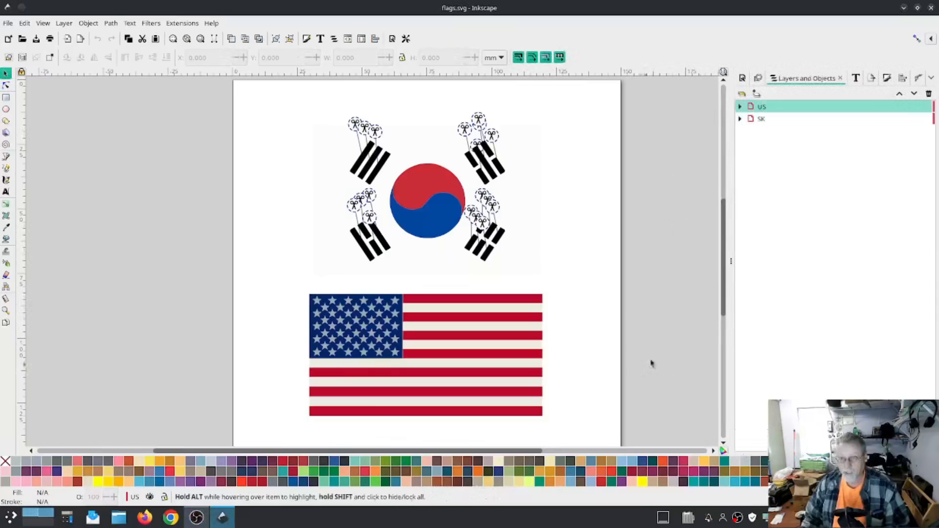
click(740, 106)
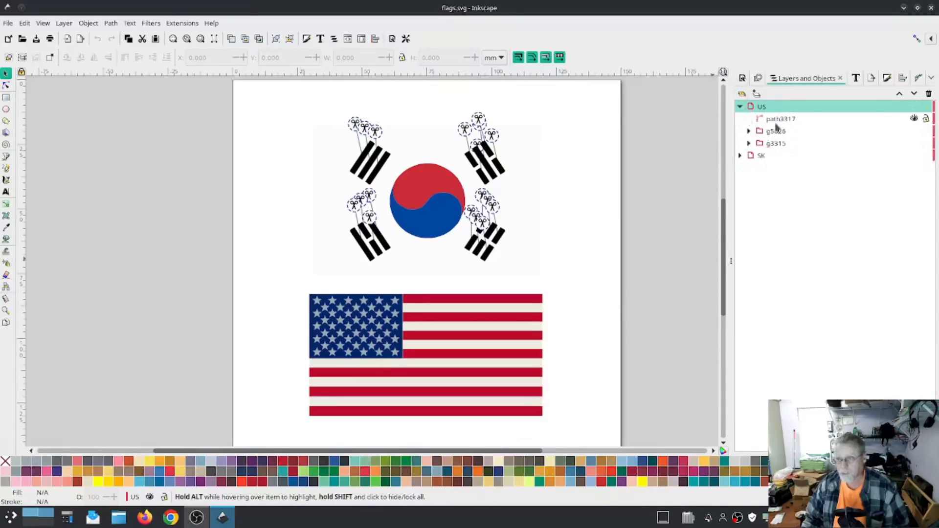
click(174, 23)
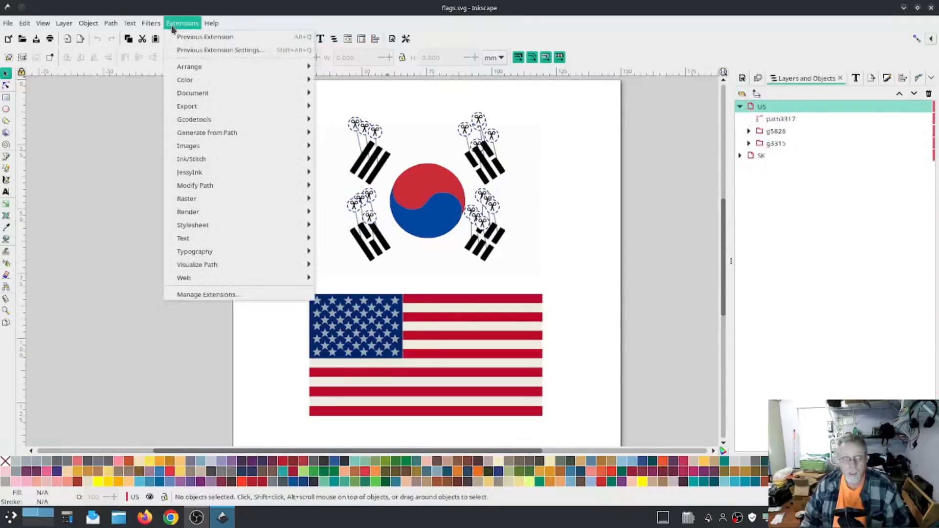
mouse_move(190, 159)
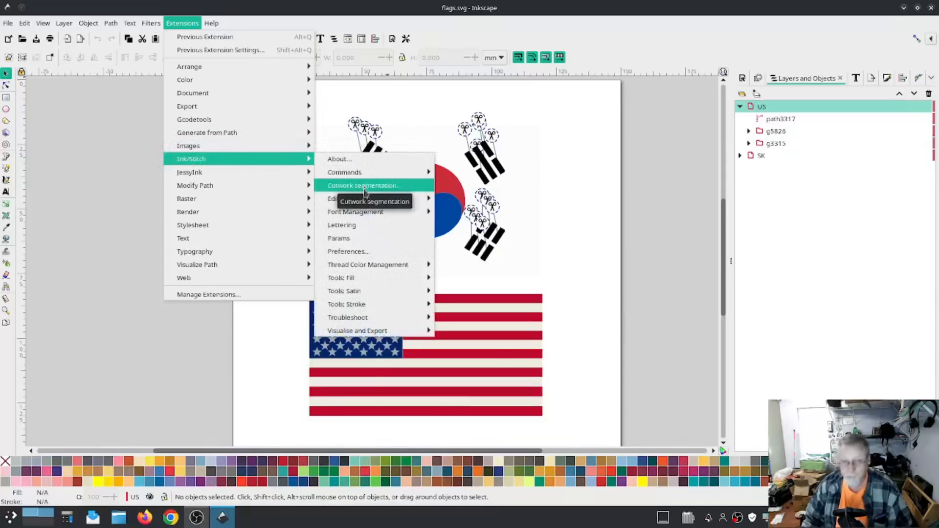
click(372, 244)
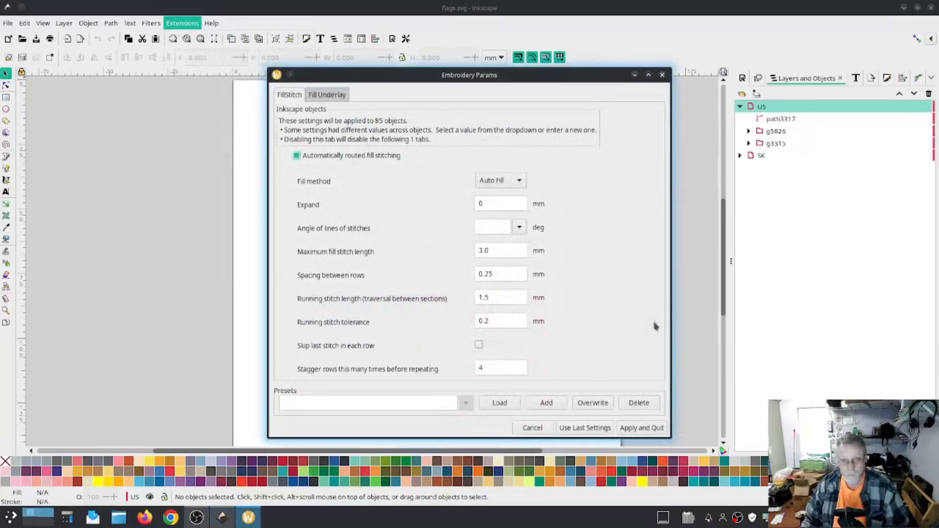
drag(359, 70, 114, 54)
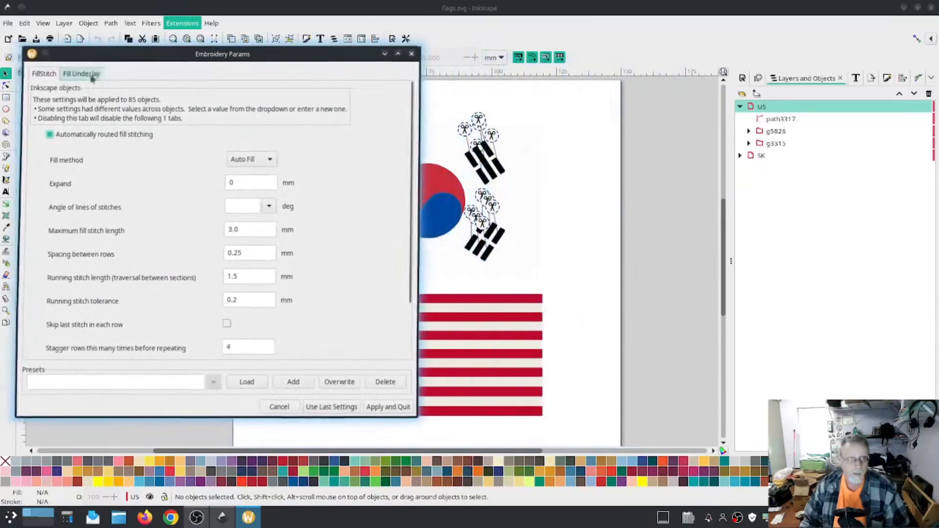
click(84, 73)
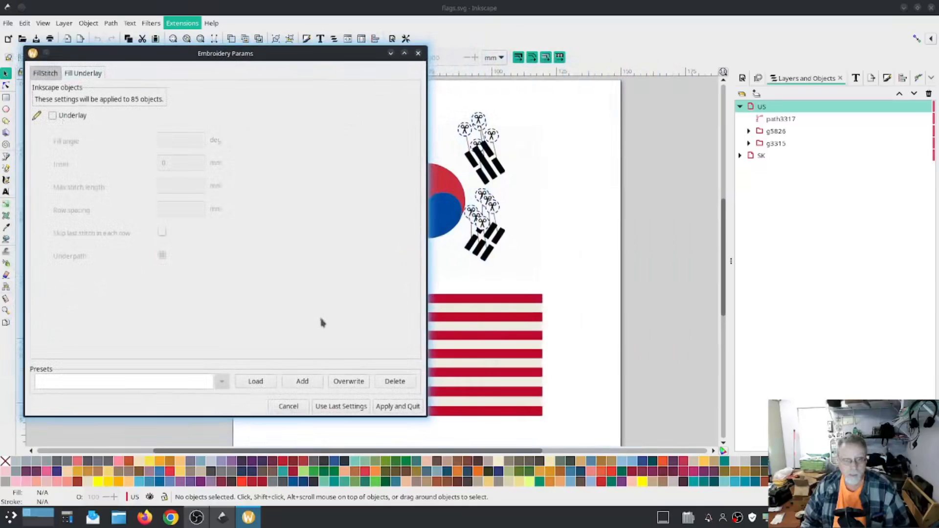
click(399, 406)
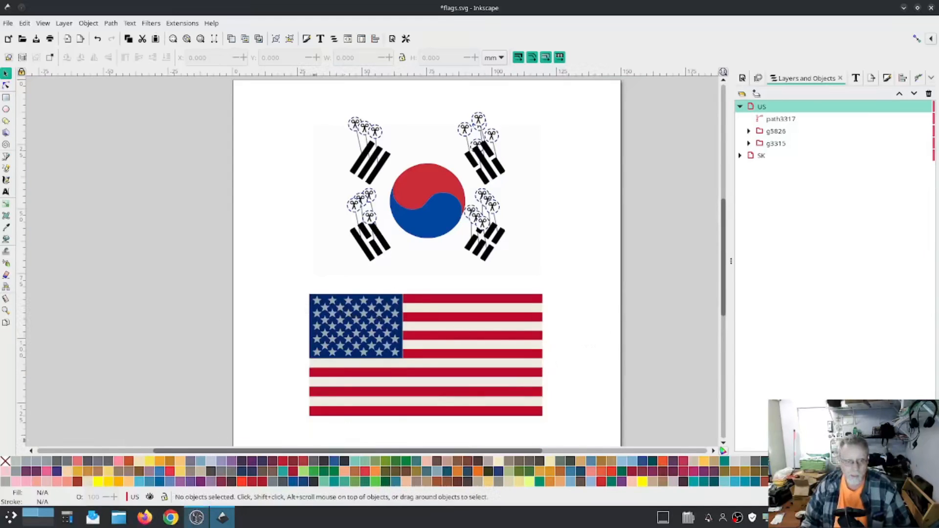
- Open IMG_20221017_155050620_HDR.jpg from the Ace folder in Dolphin, examine the stitched flags up close, and return to Inkscape
click(117, 519)
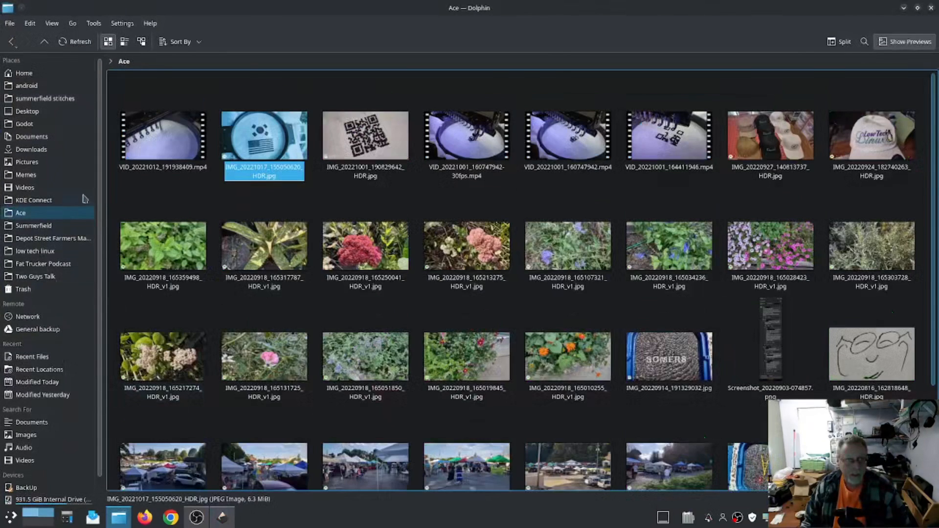
double_click(264, 137)
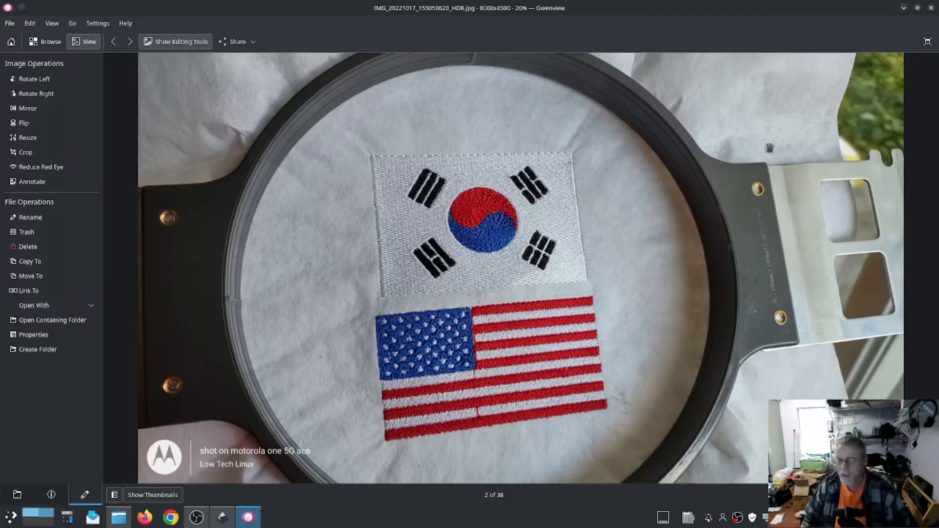
scroll(488, 218, up, 1)
scroll(488, 219, up, 2)
scroll(488, 219, down, 2)
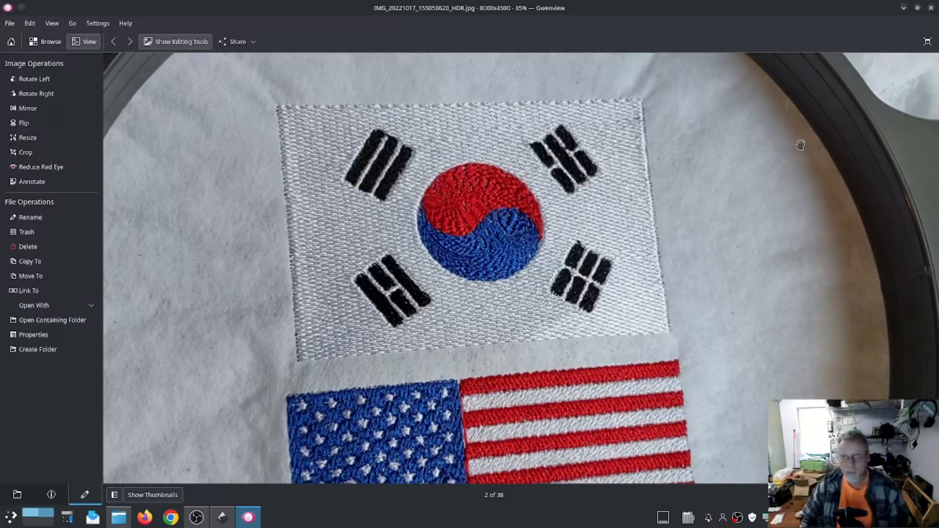
click(930, 8)
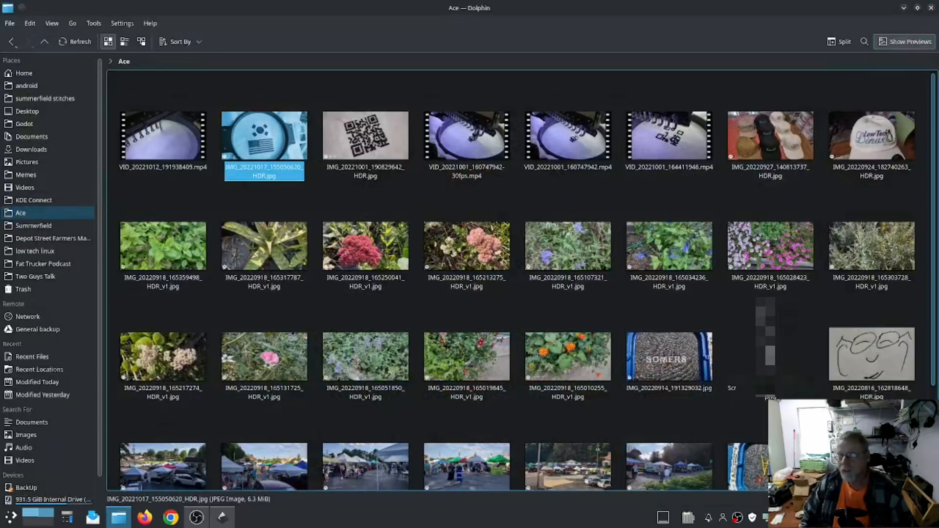
click(930, 8)
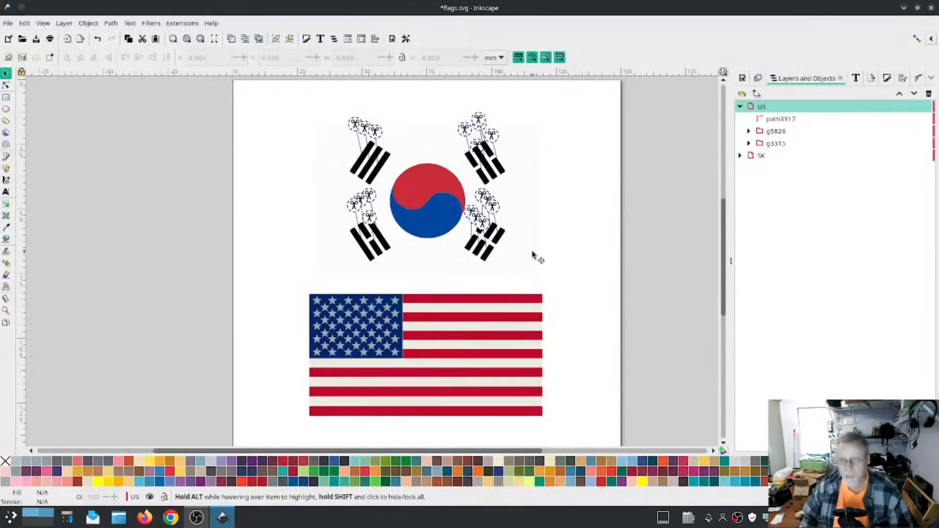